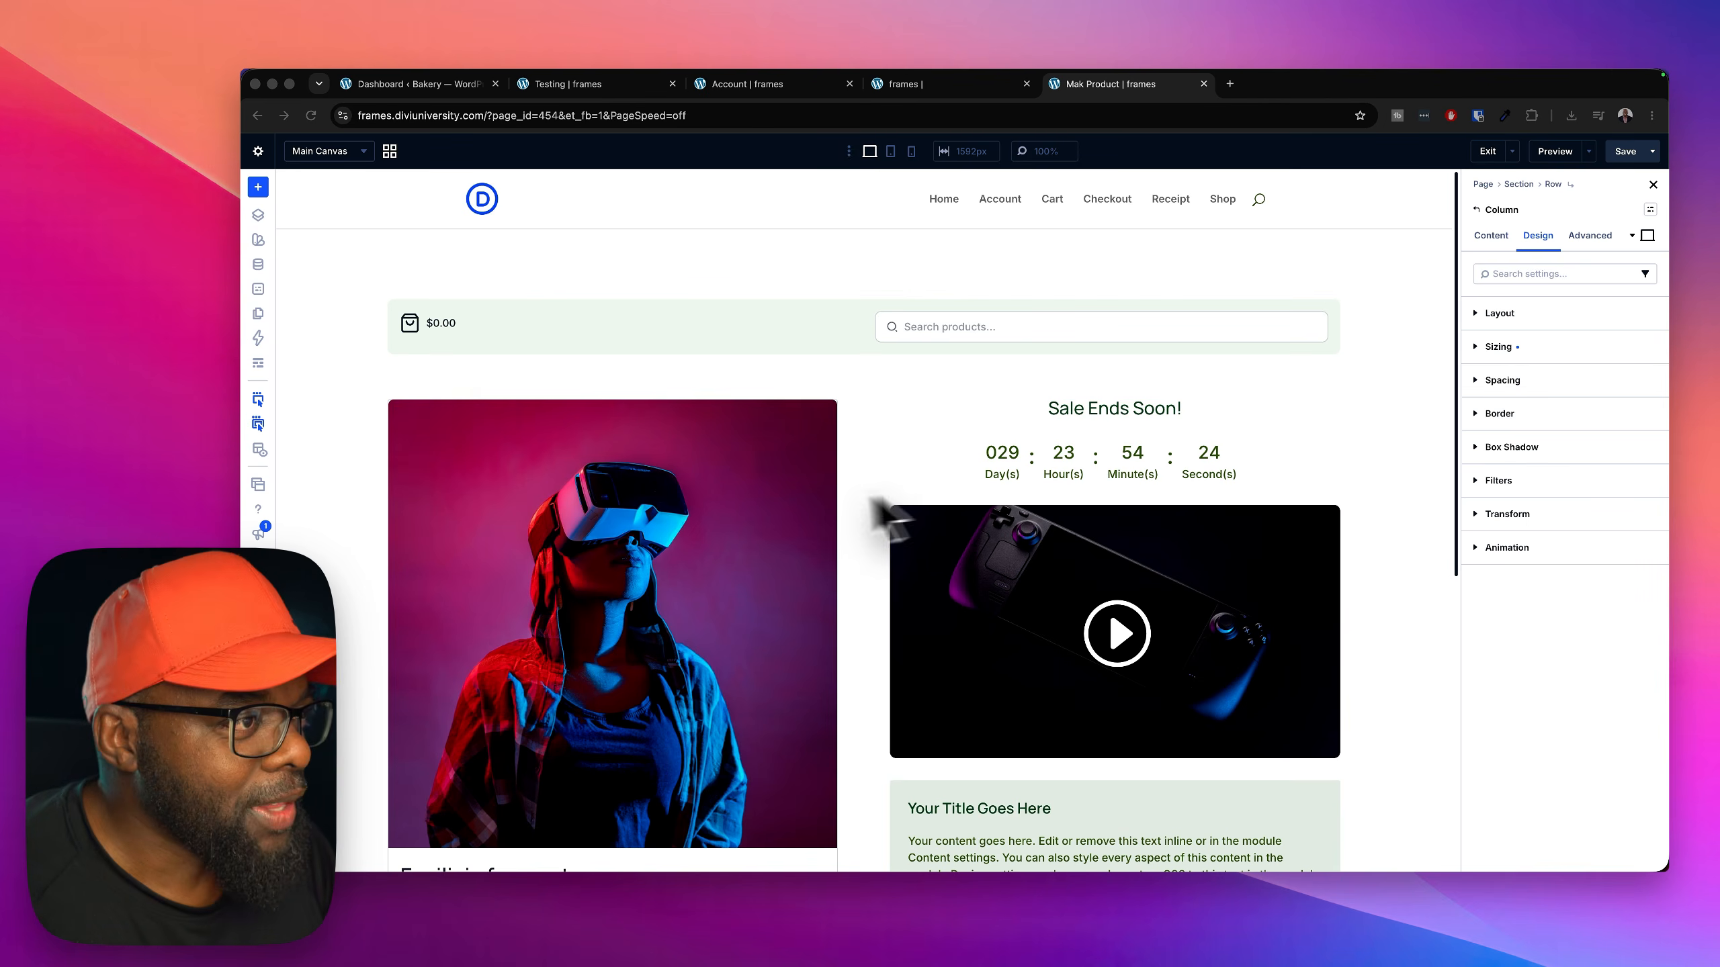
Examine the product, checkout and account page layouts in the open builder tabs, and return to the Mak Product page
scroll(333, 515, down, 1)
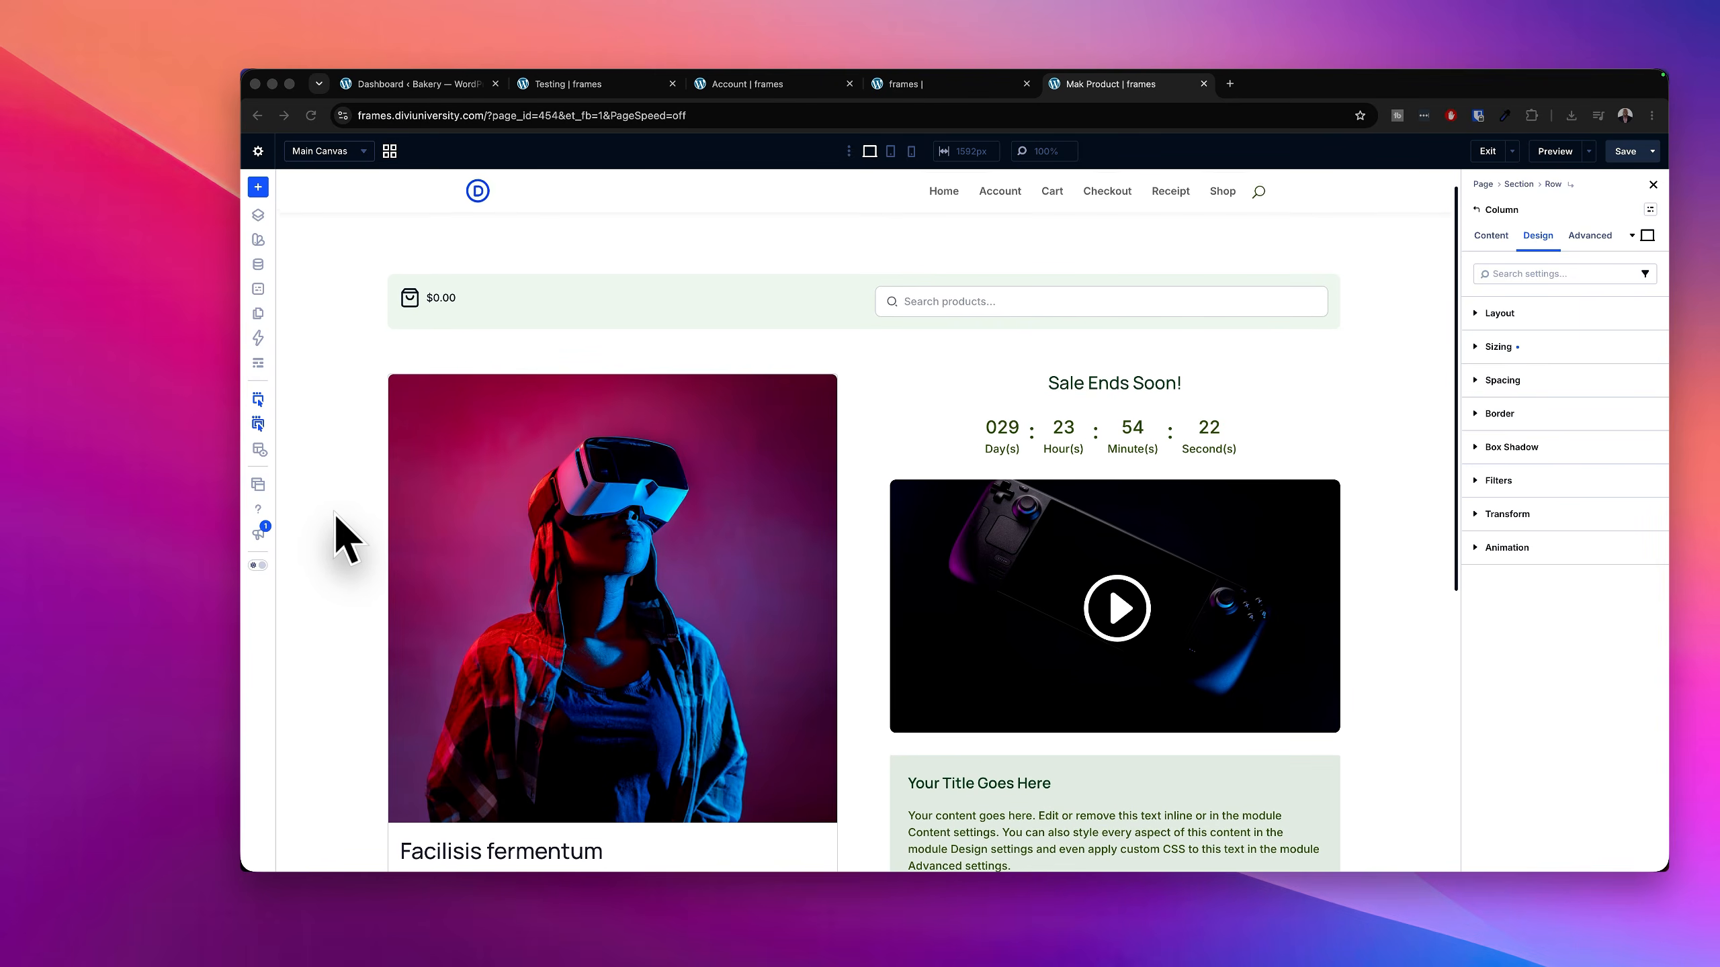
scroll(336, 511, down, 2)
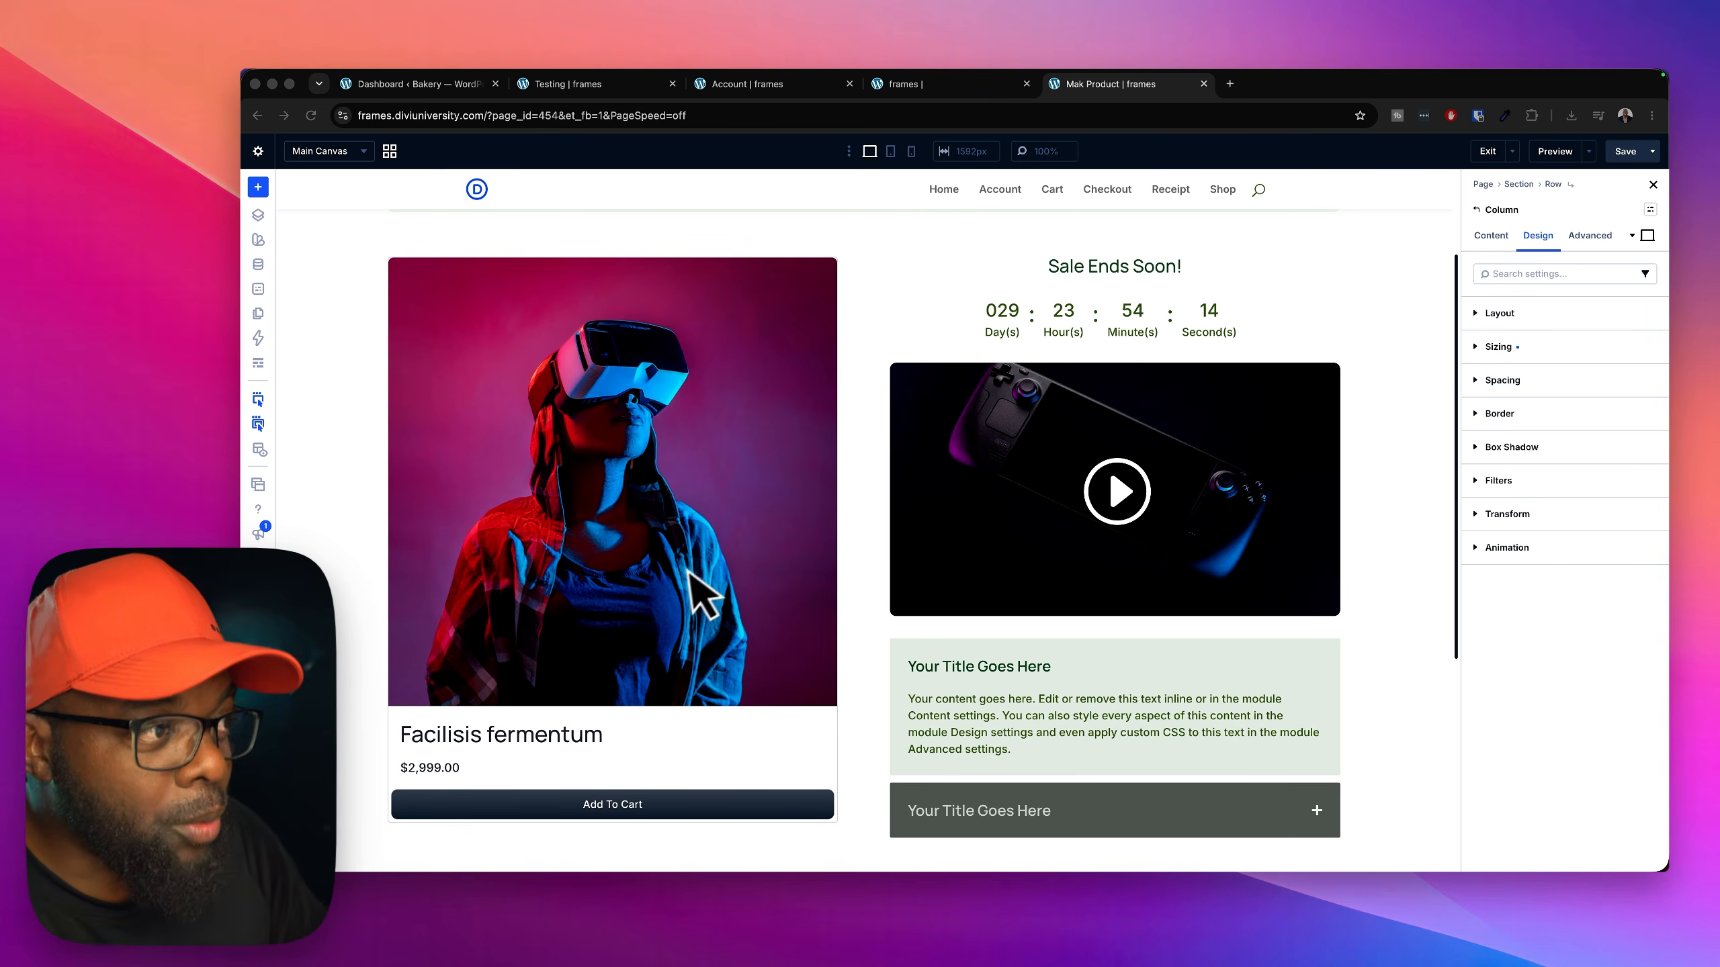
scroll(684, 582, up, 3)
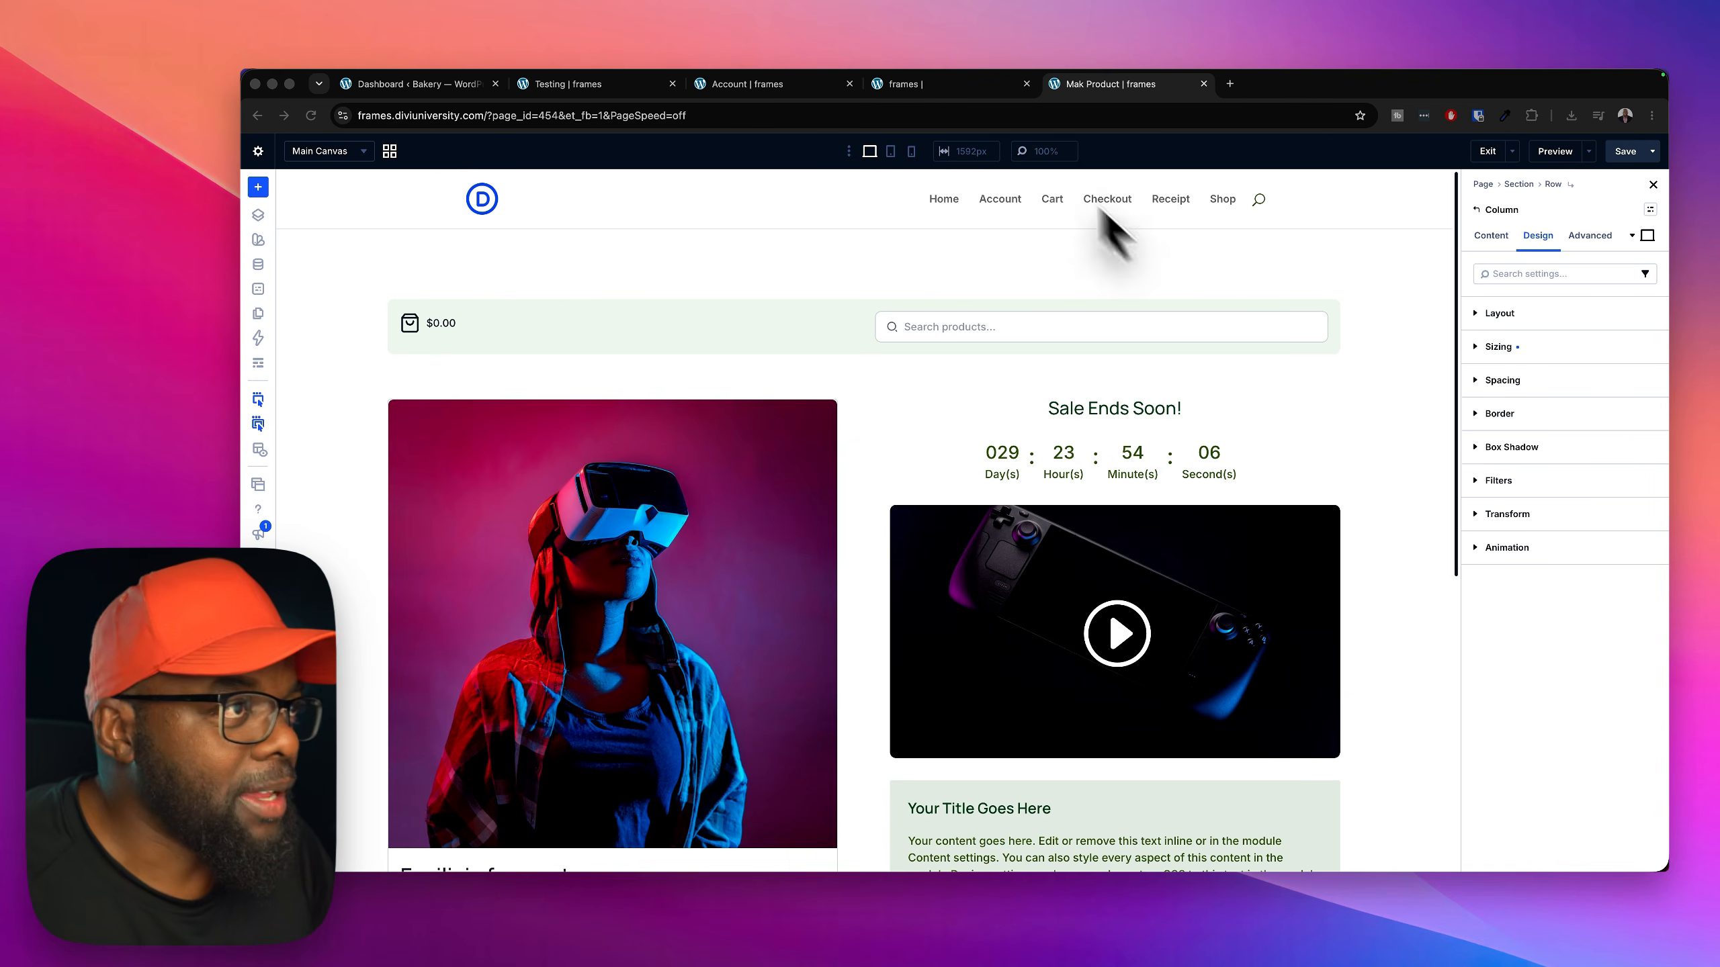
click(992, 92)
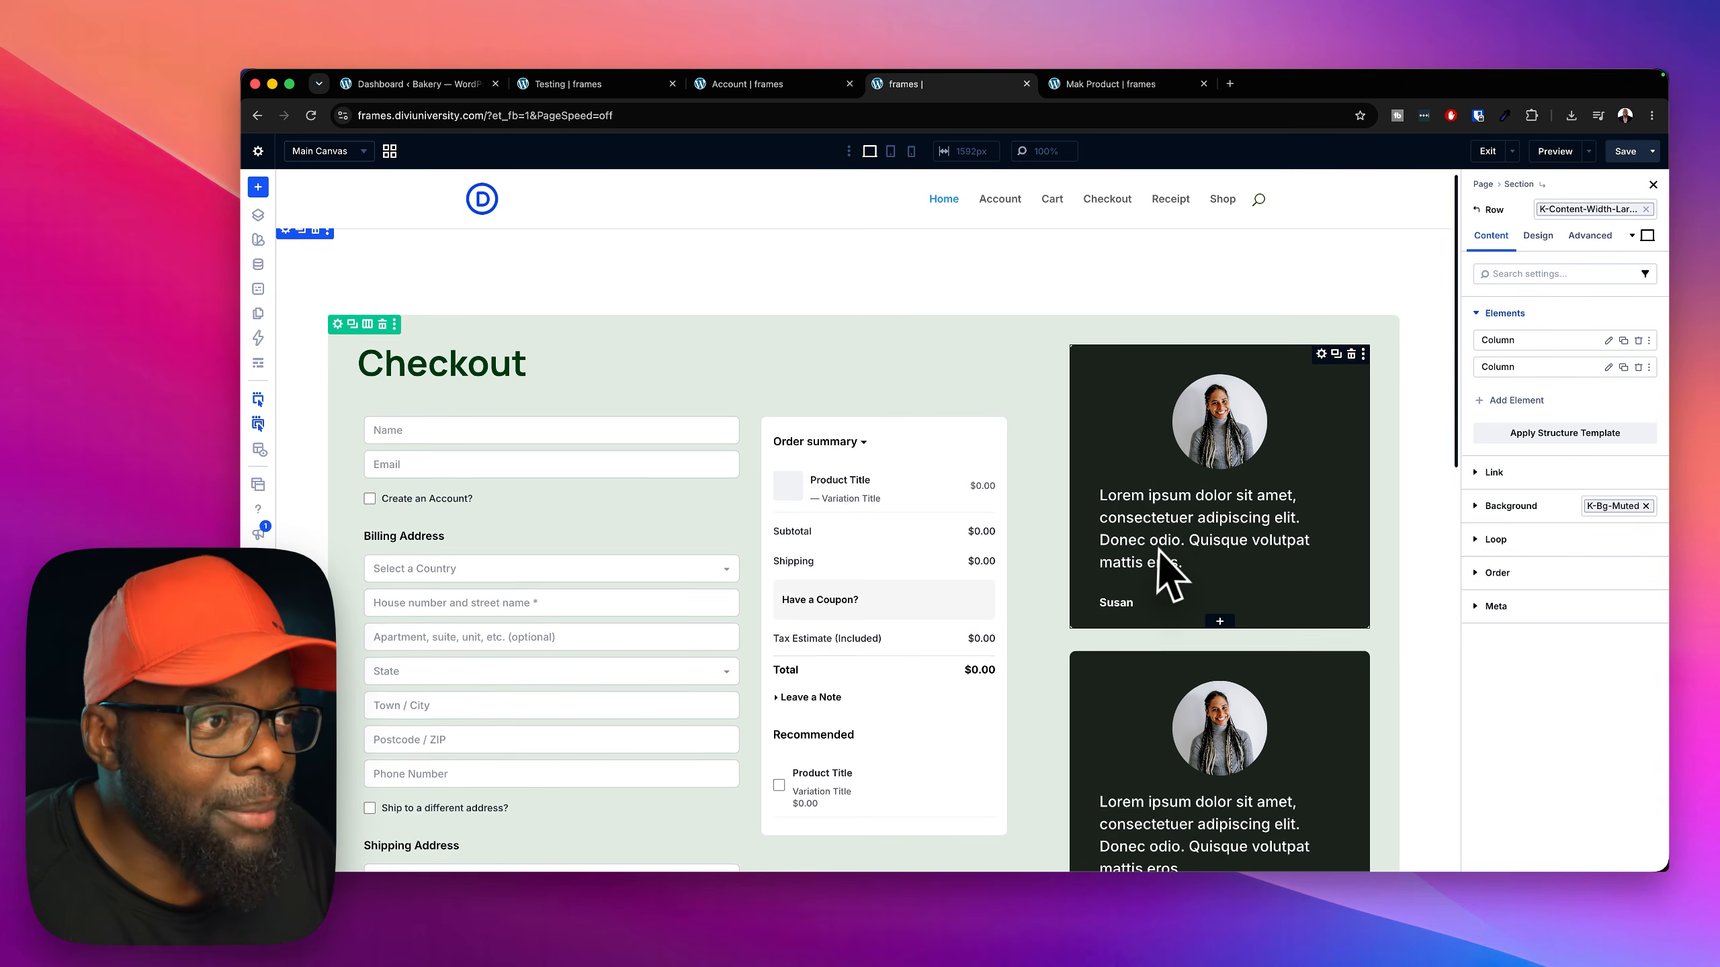
scroll(1158, 550, down, 6)
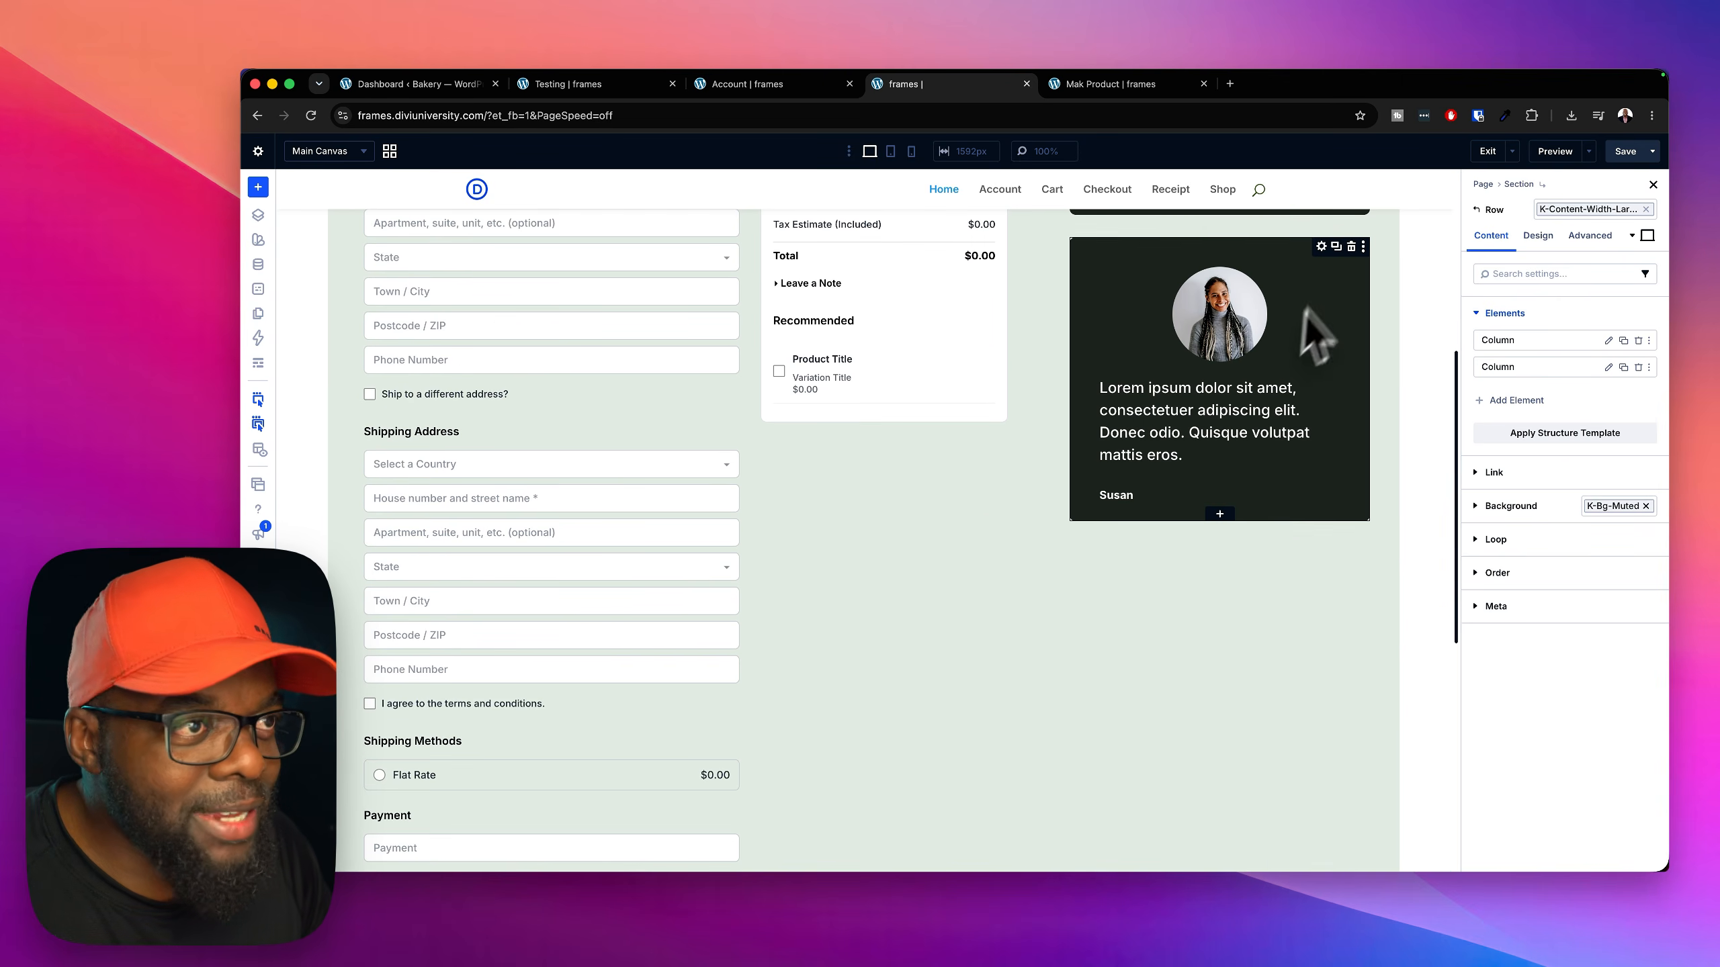
click(1336, 246)
scroll(1022, 583, up, 3)
scroll(1014, 594, up, 3)
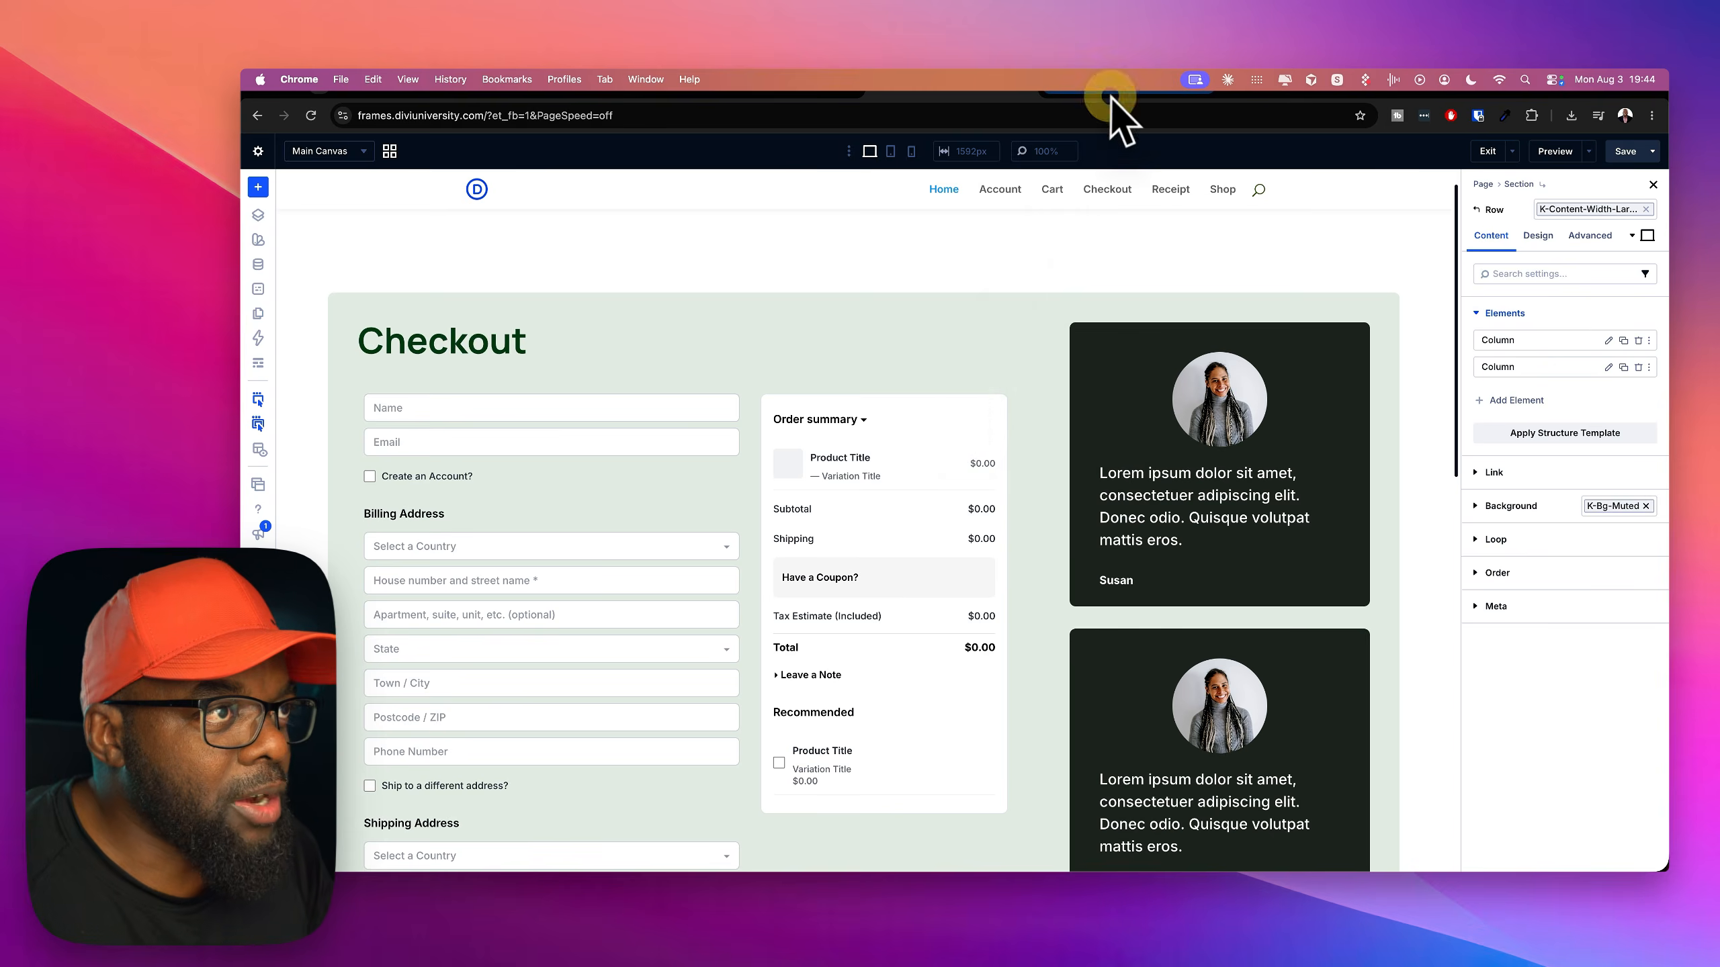
click(799, 84)
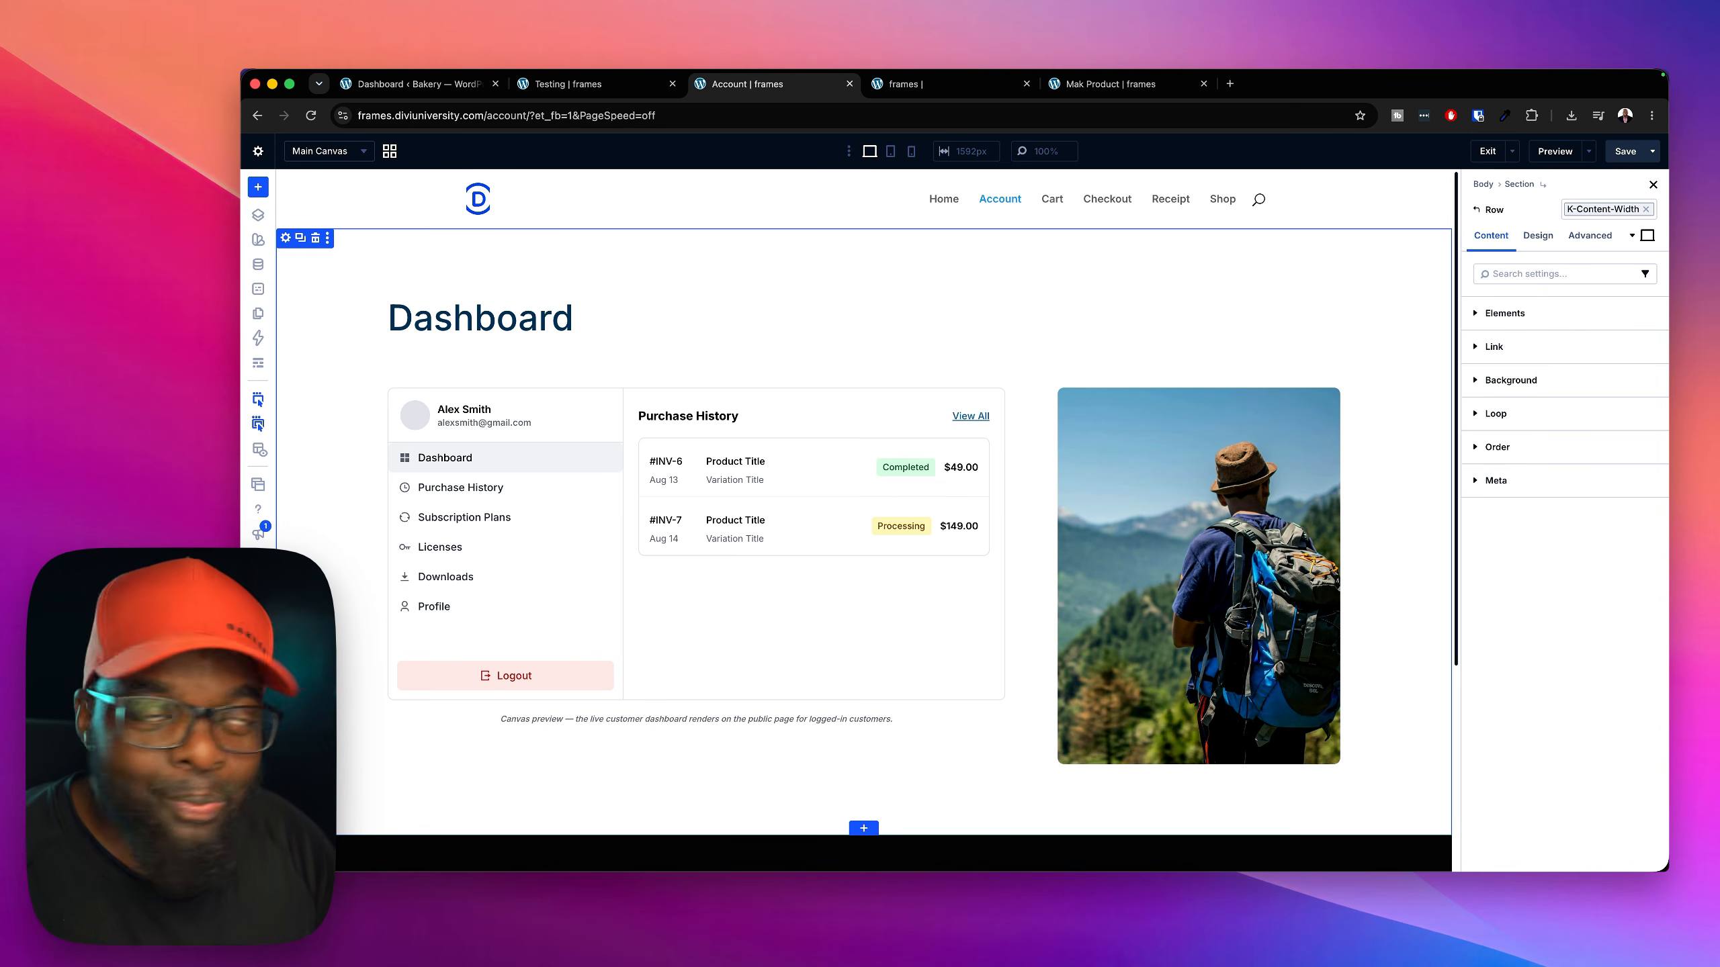
click(1084, 86)
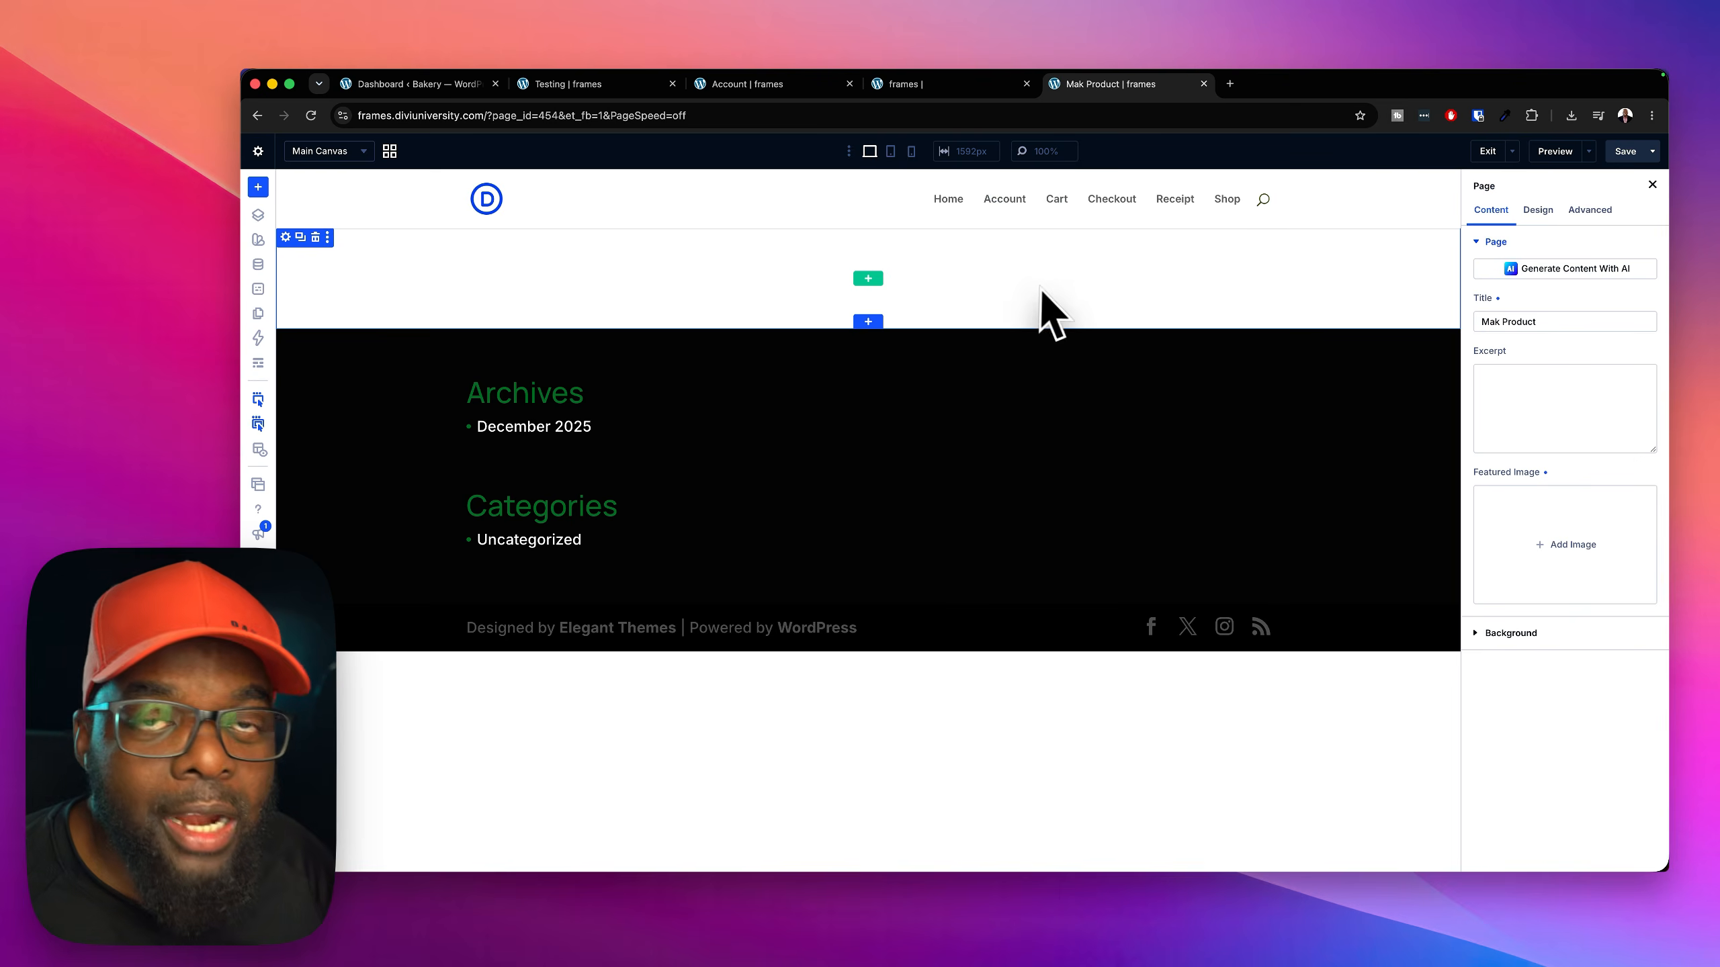
click(868, 278)
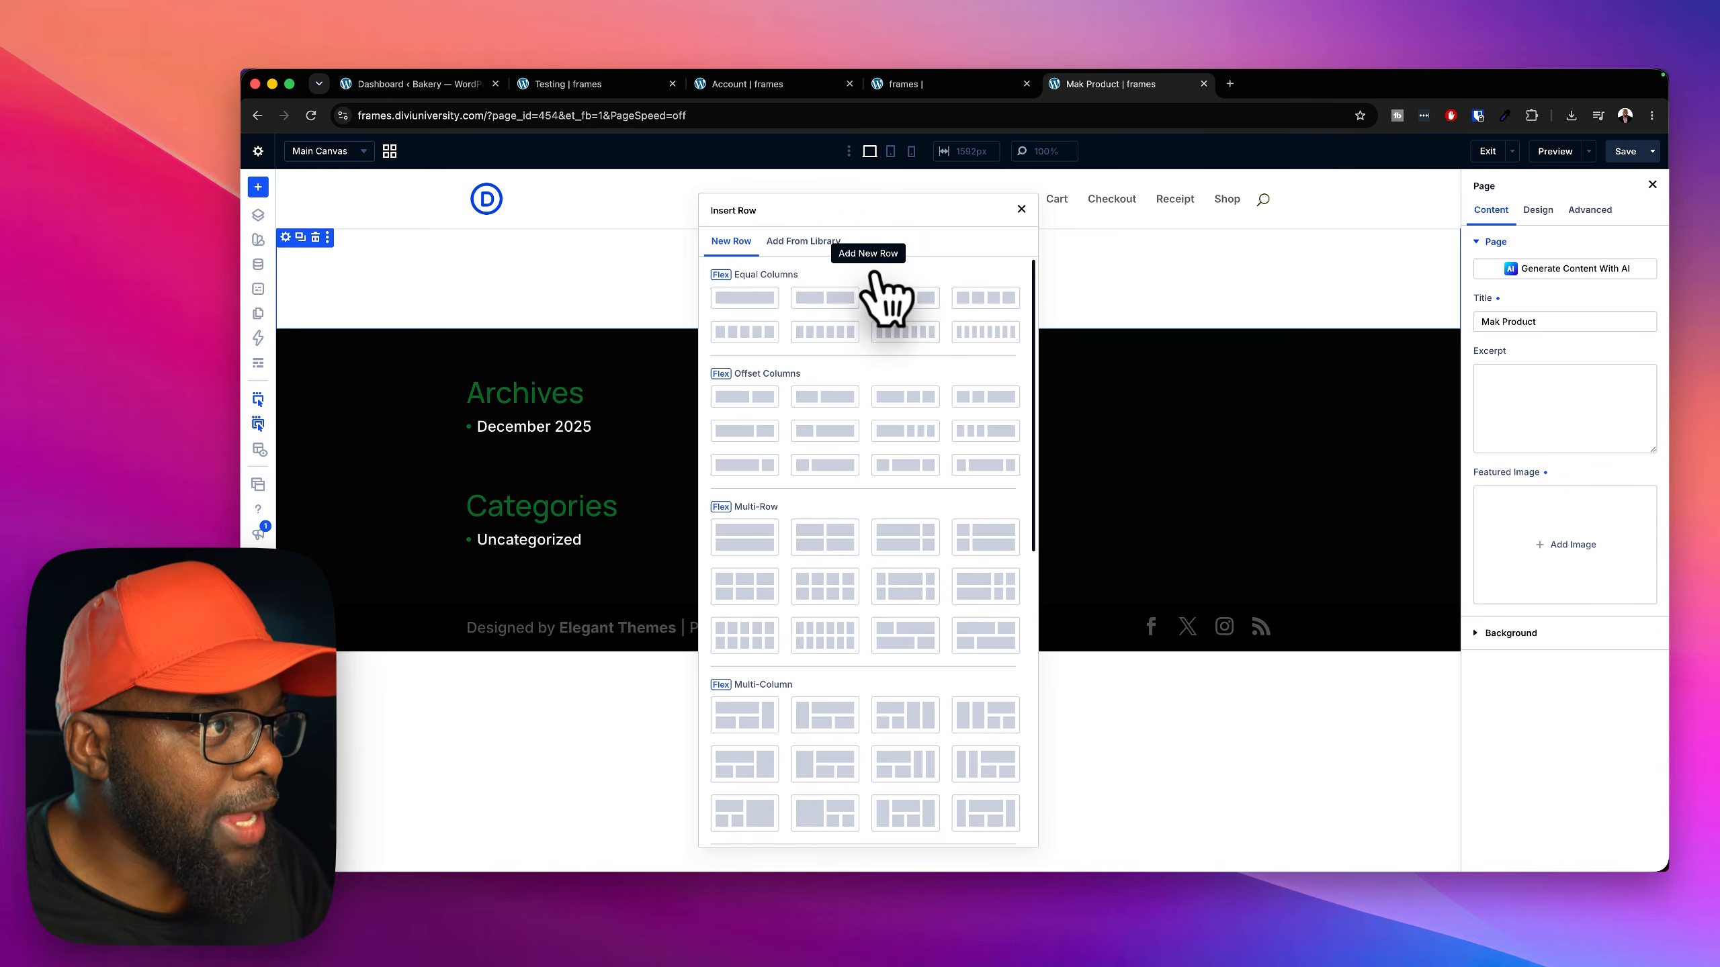
click(765, 298)
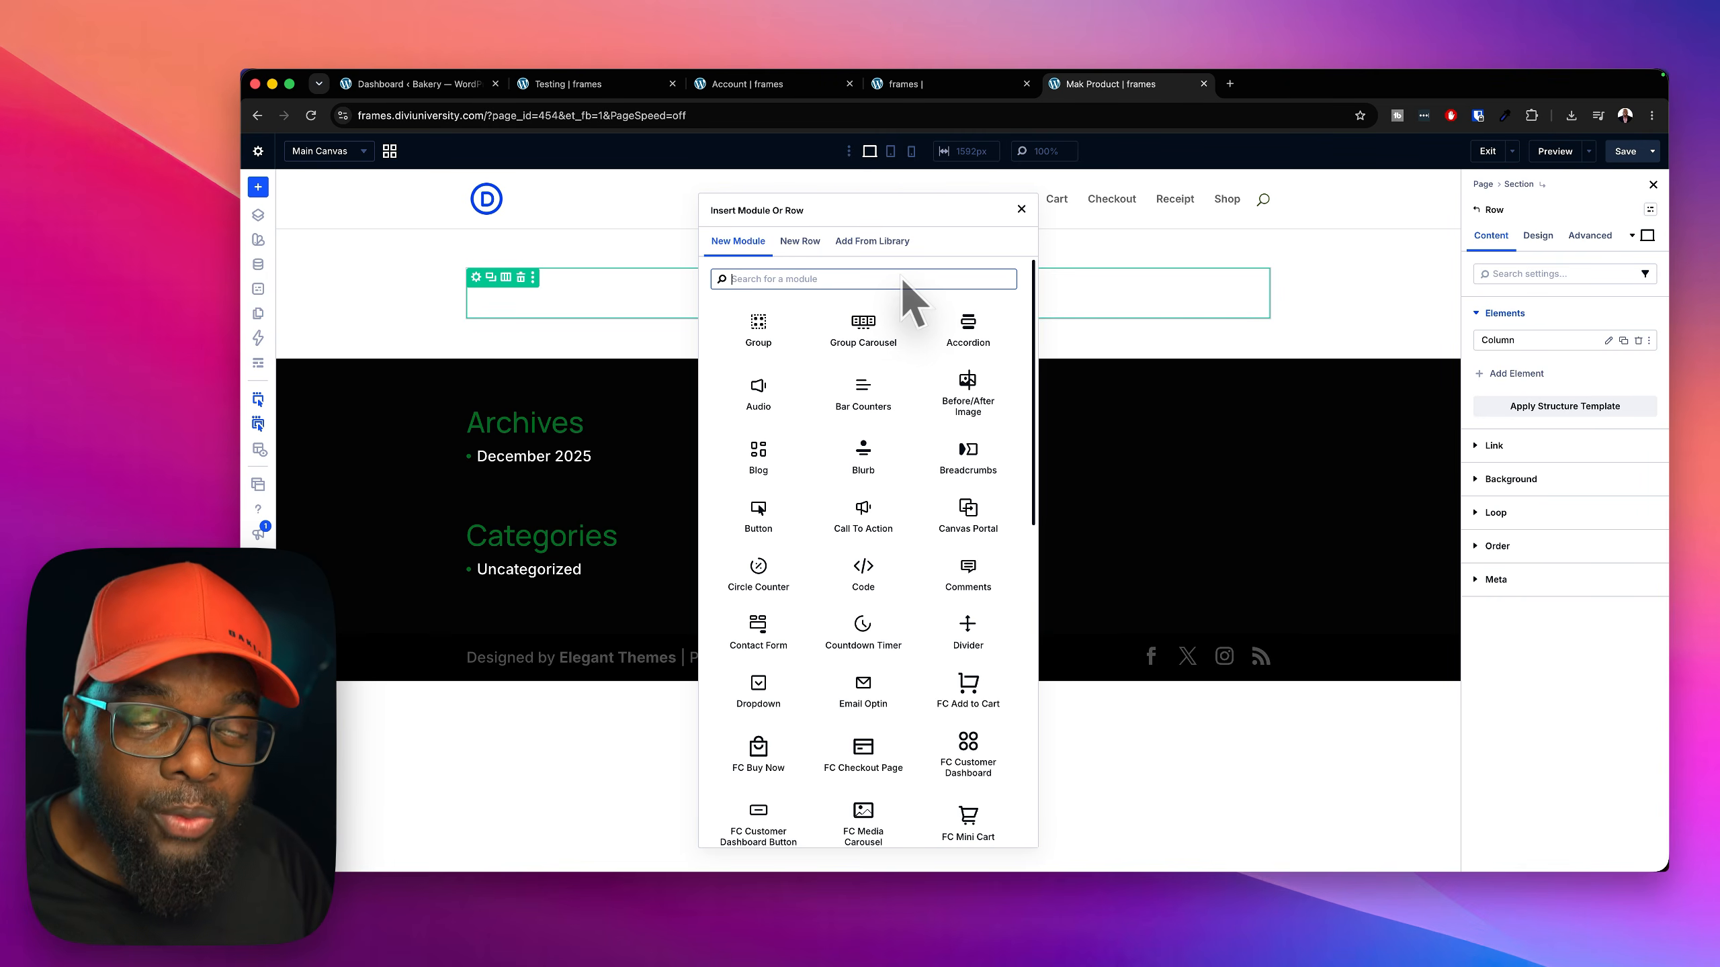
text(fc)
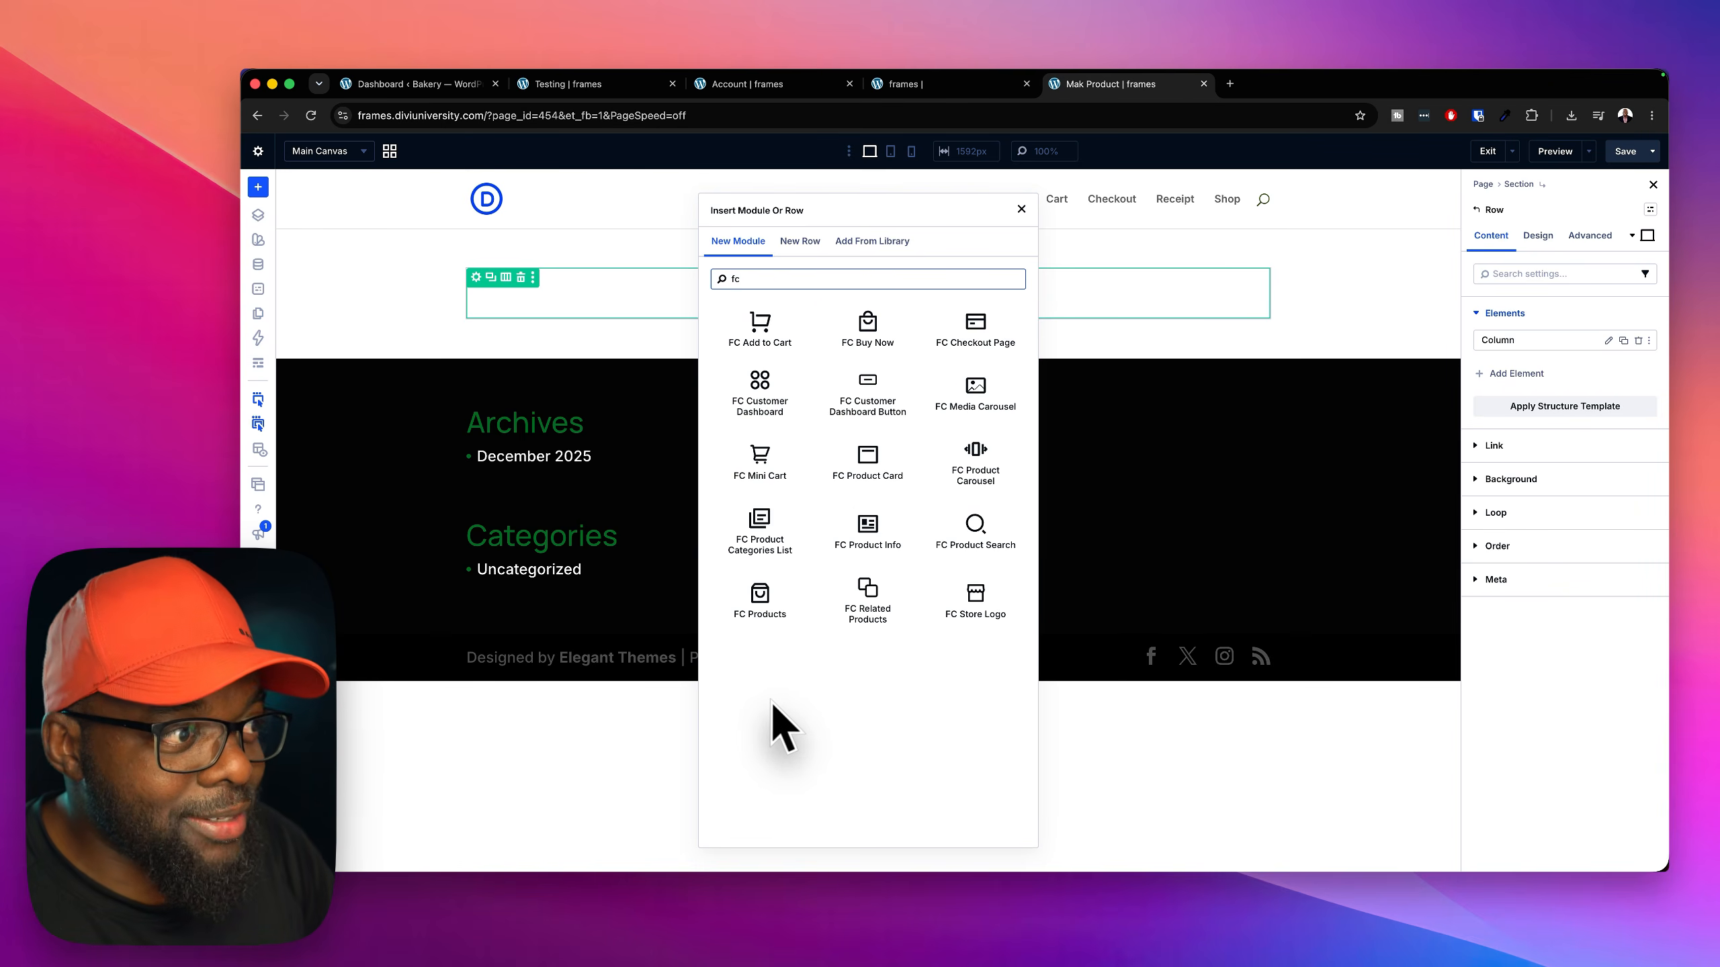
key(Escape)
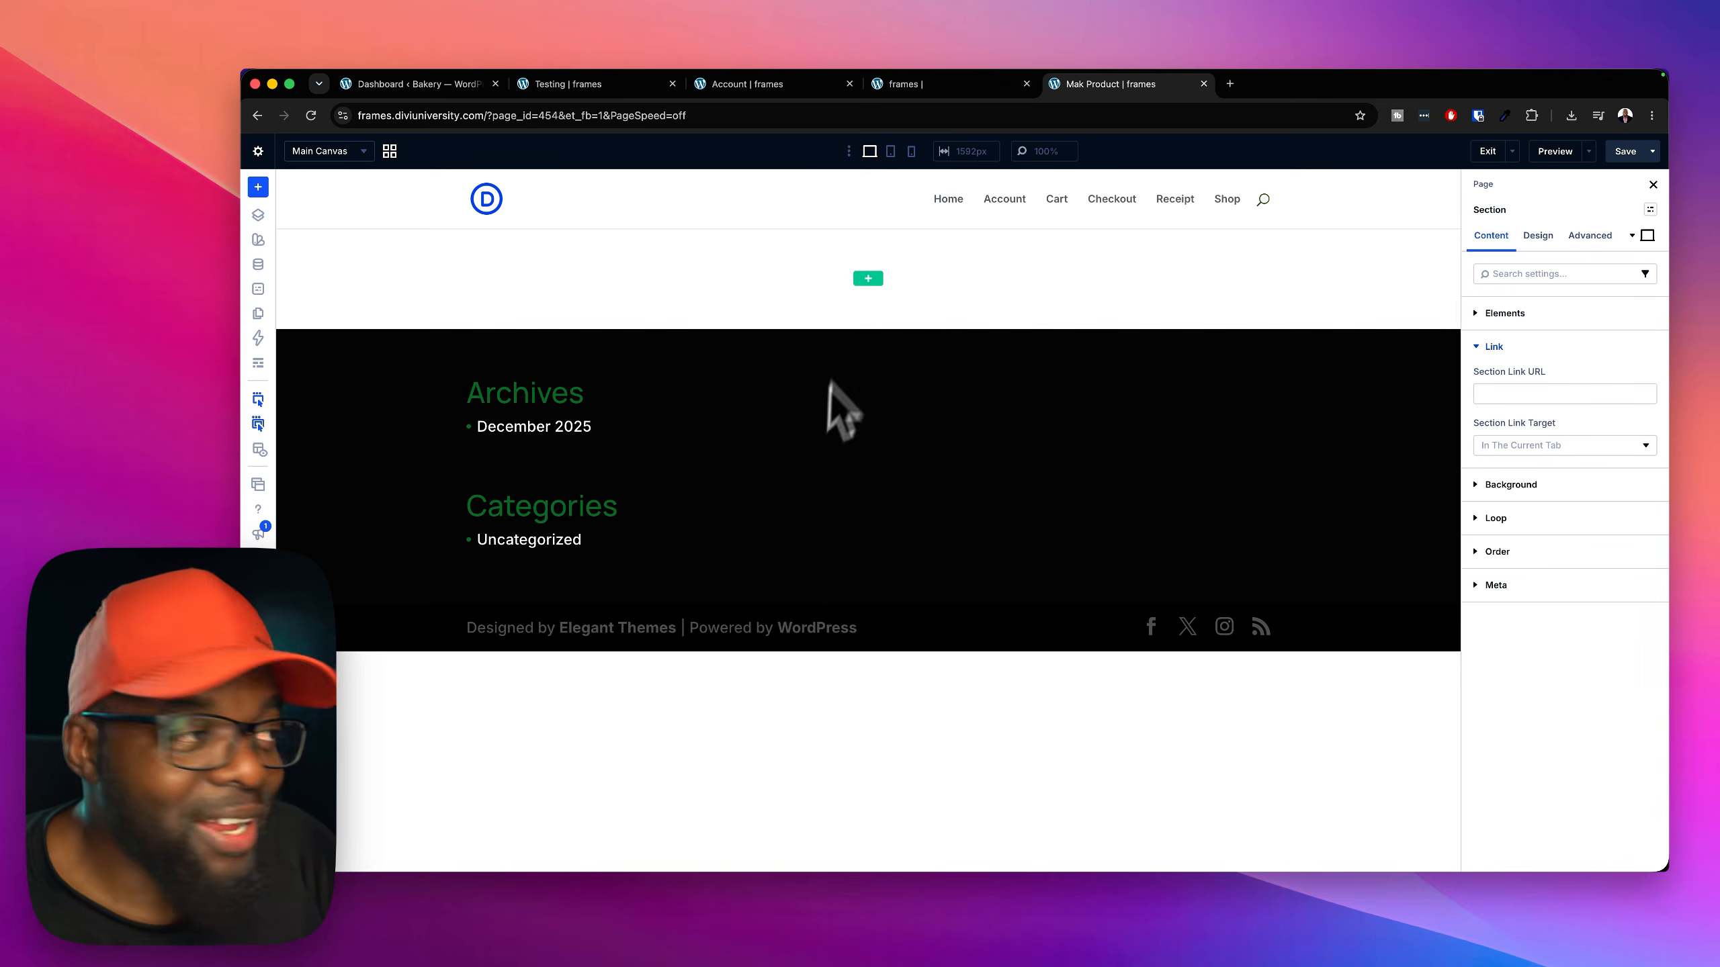
Insert an offset two-column row with the wider column first and assign it the k-content-width preset
click(869, 278)
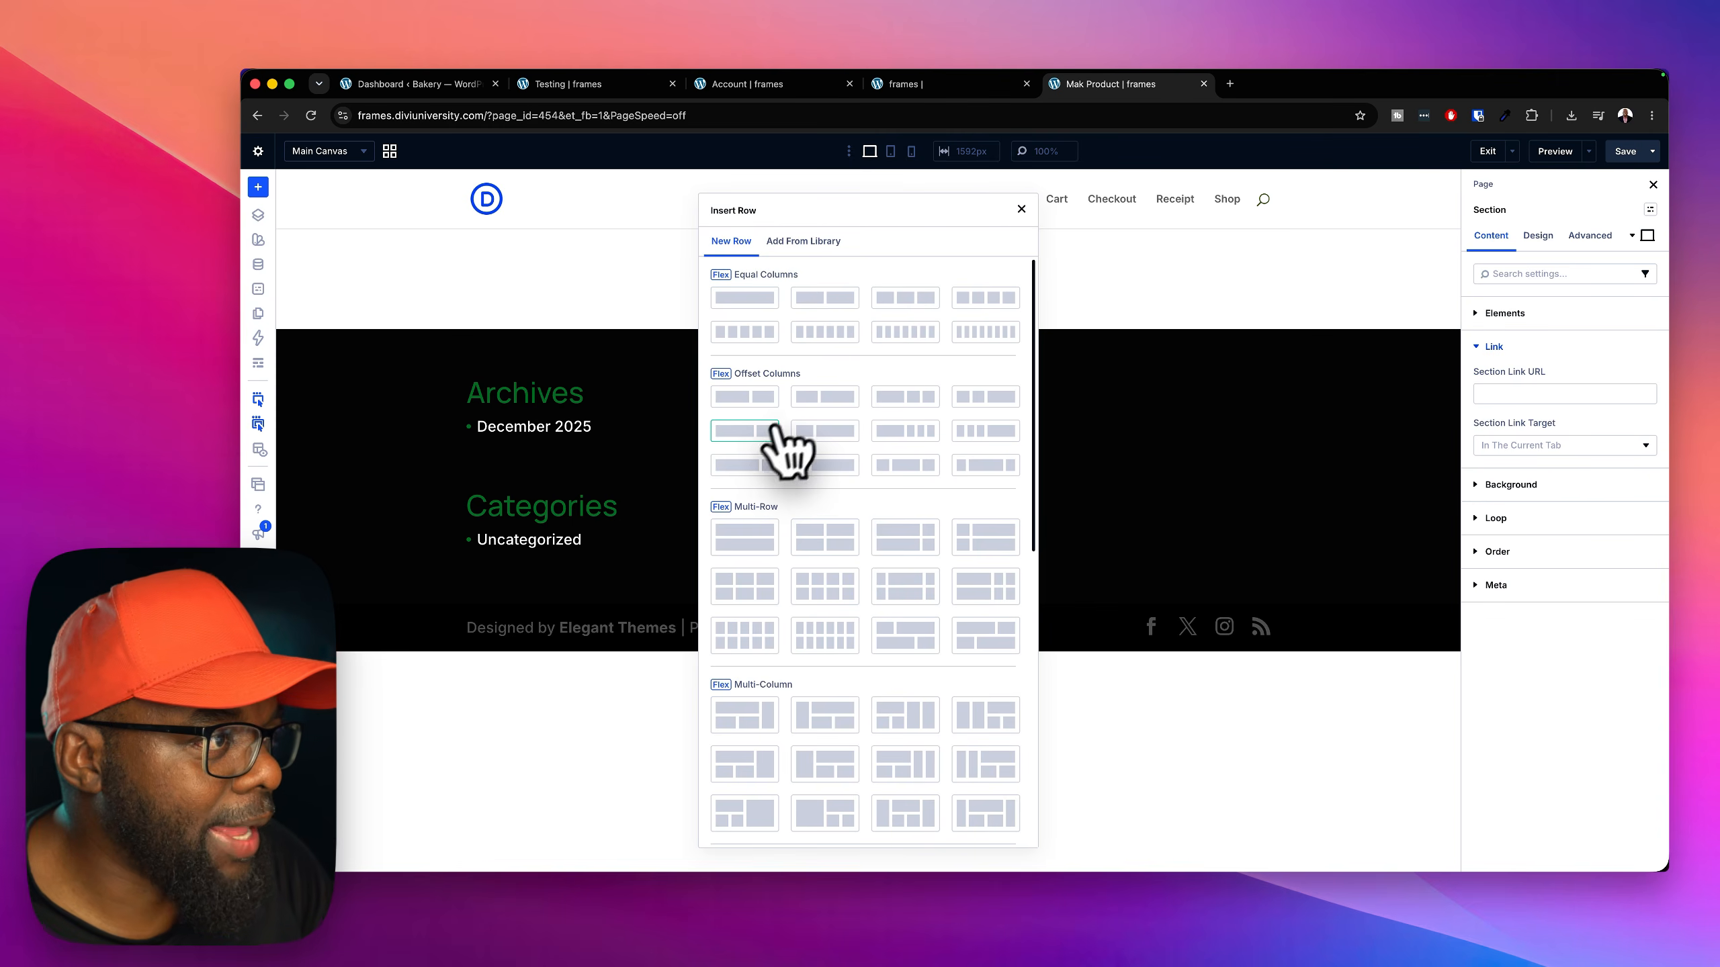
click(765, 434)
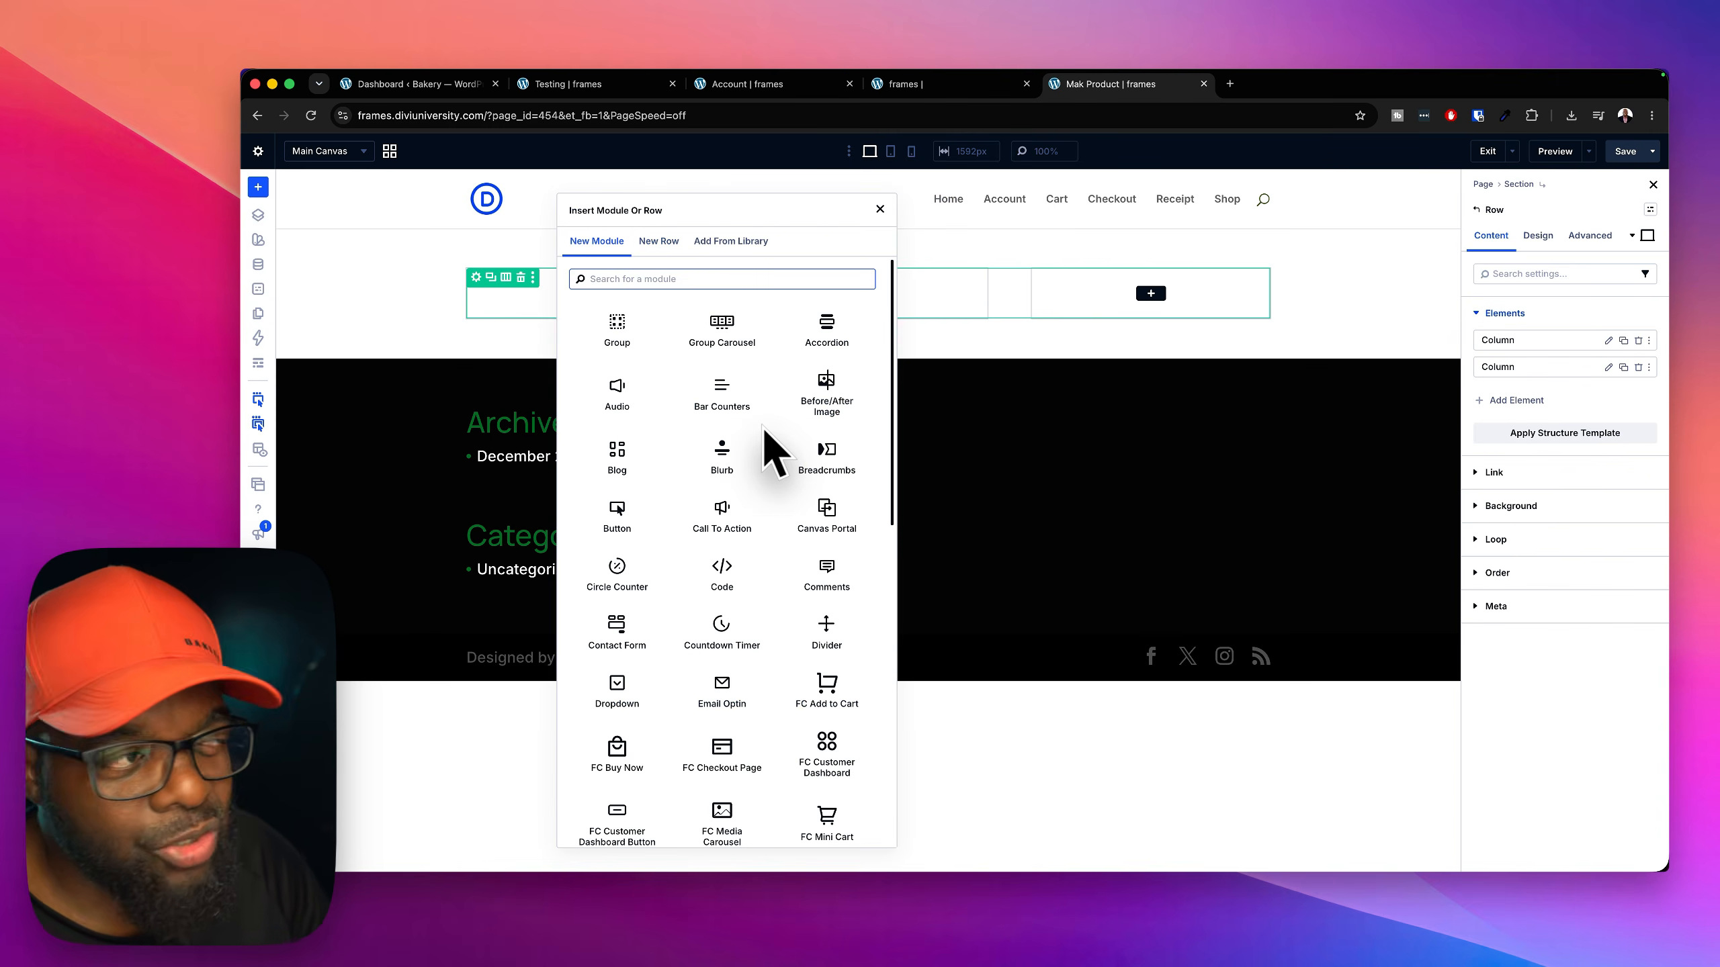
click(1651, 209)
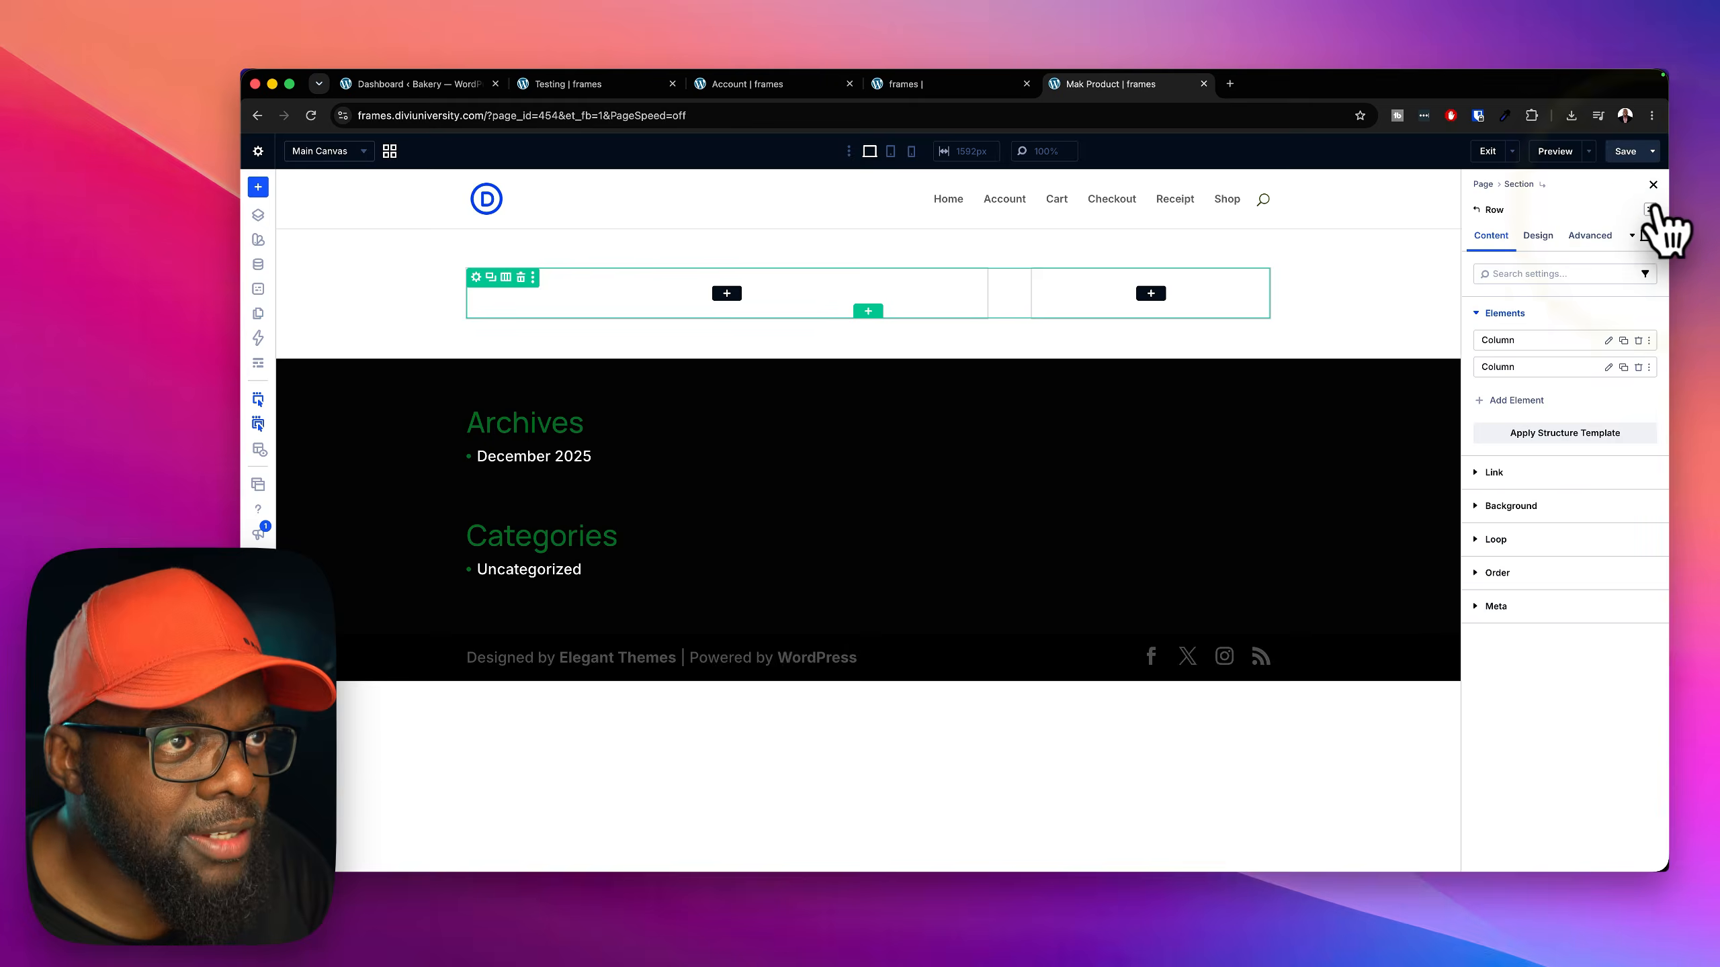
click(1650, 209)
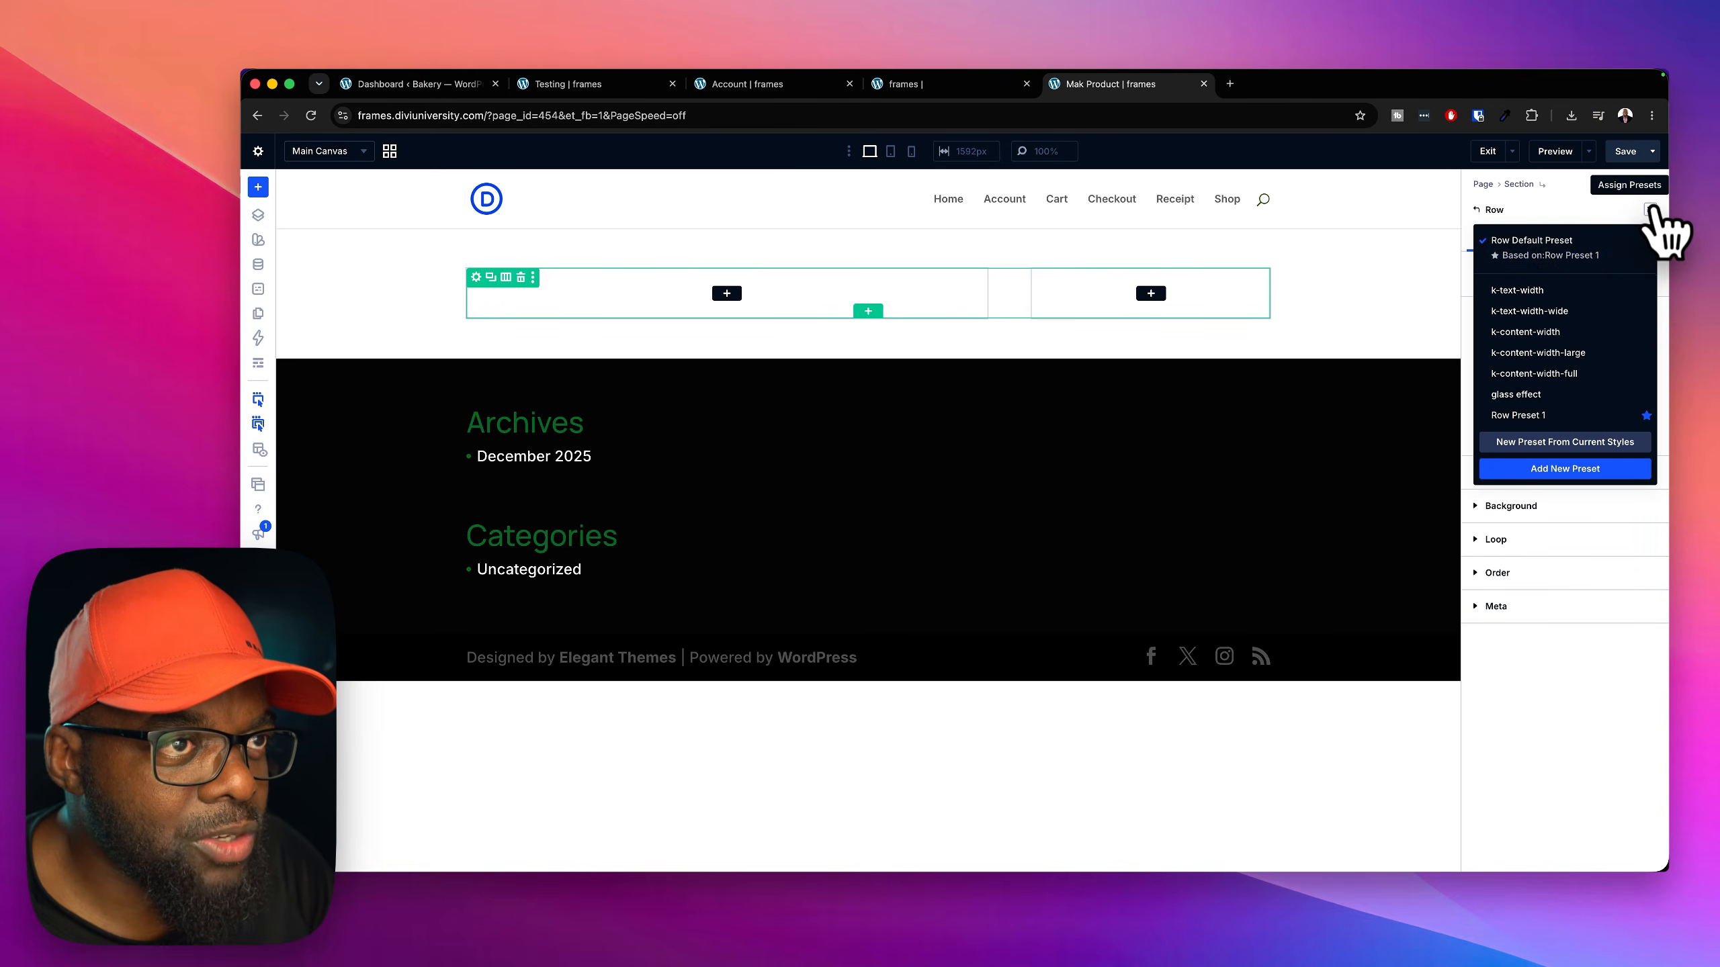
click(1545, 332)
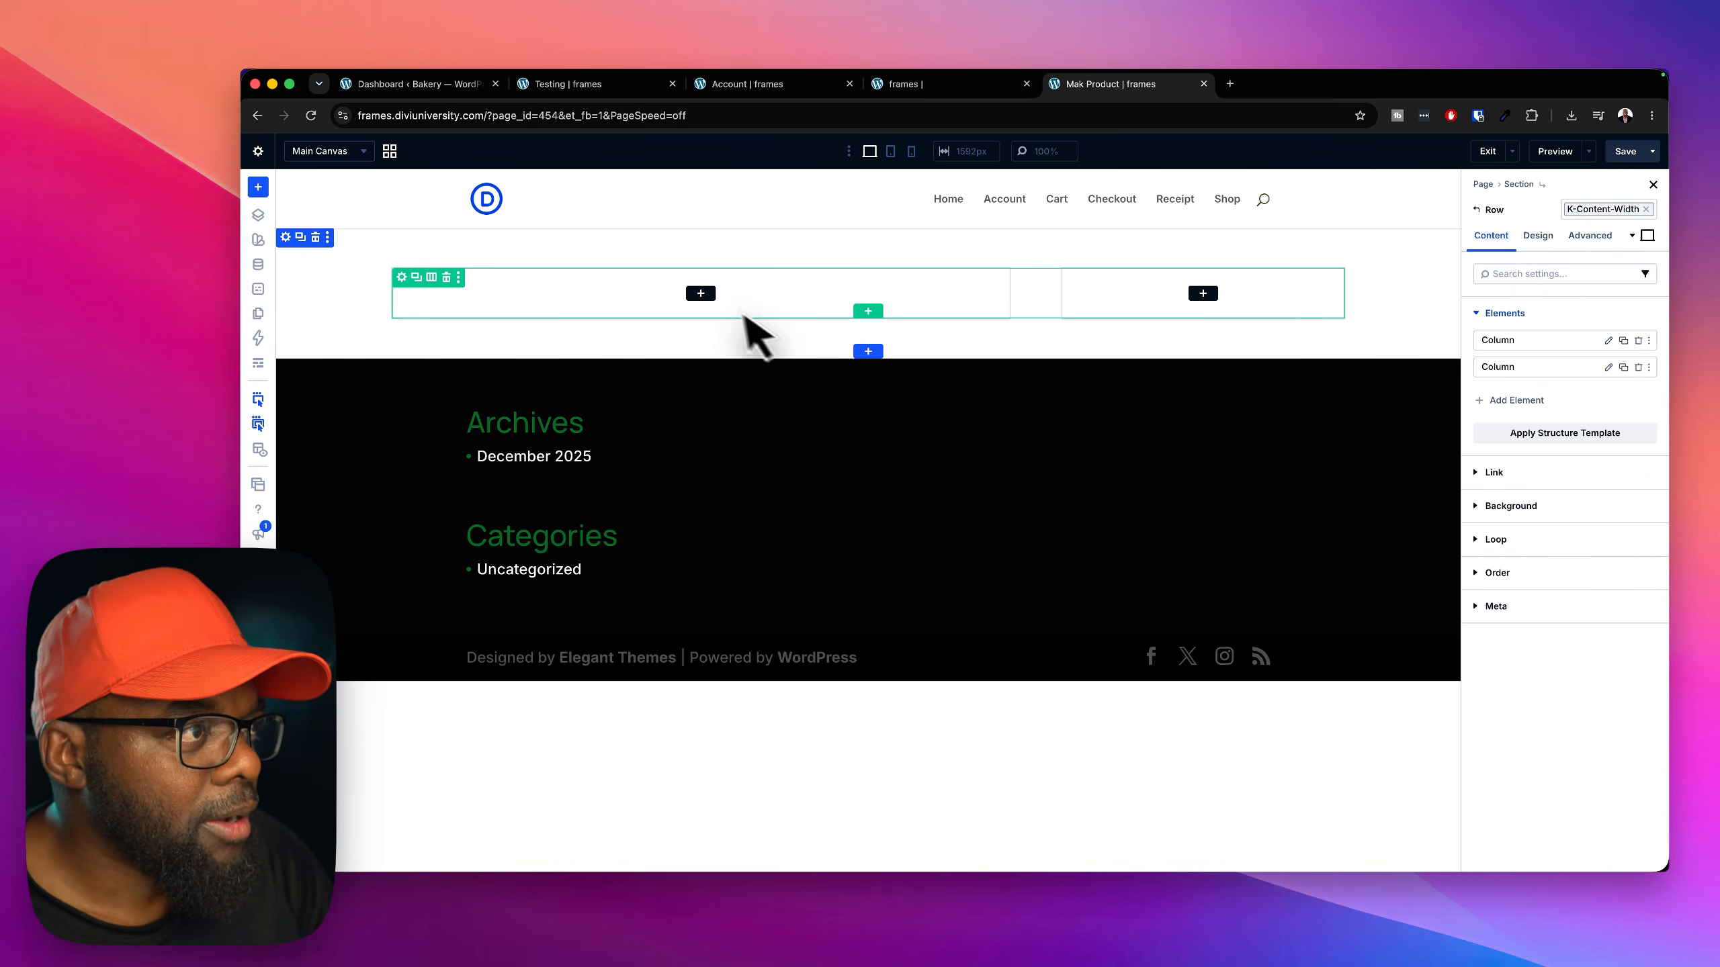
Find the fc modules and add an FC Product Card to the row's wider column
click(701, 292)
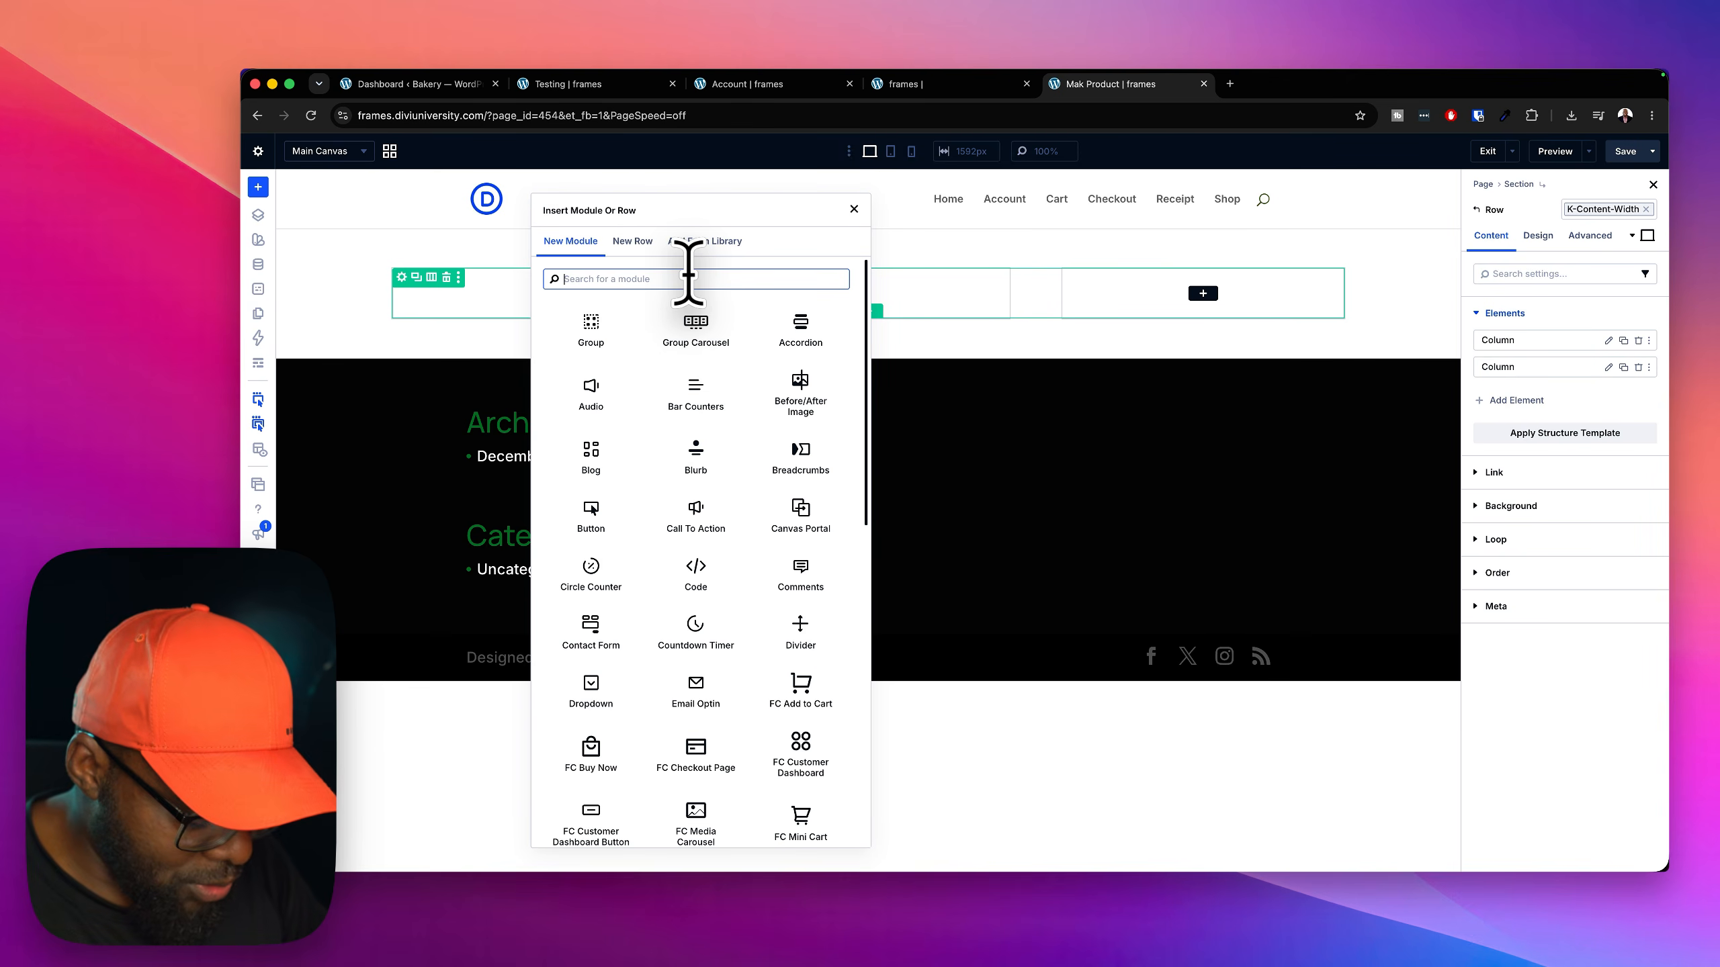
text(fc)
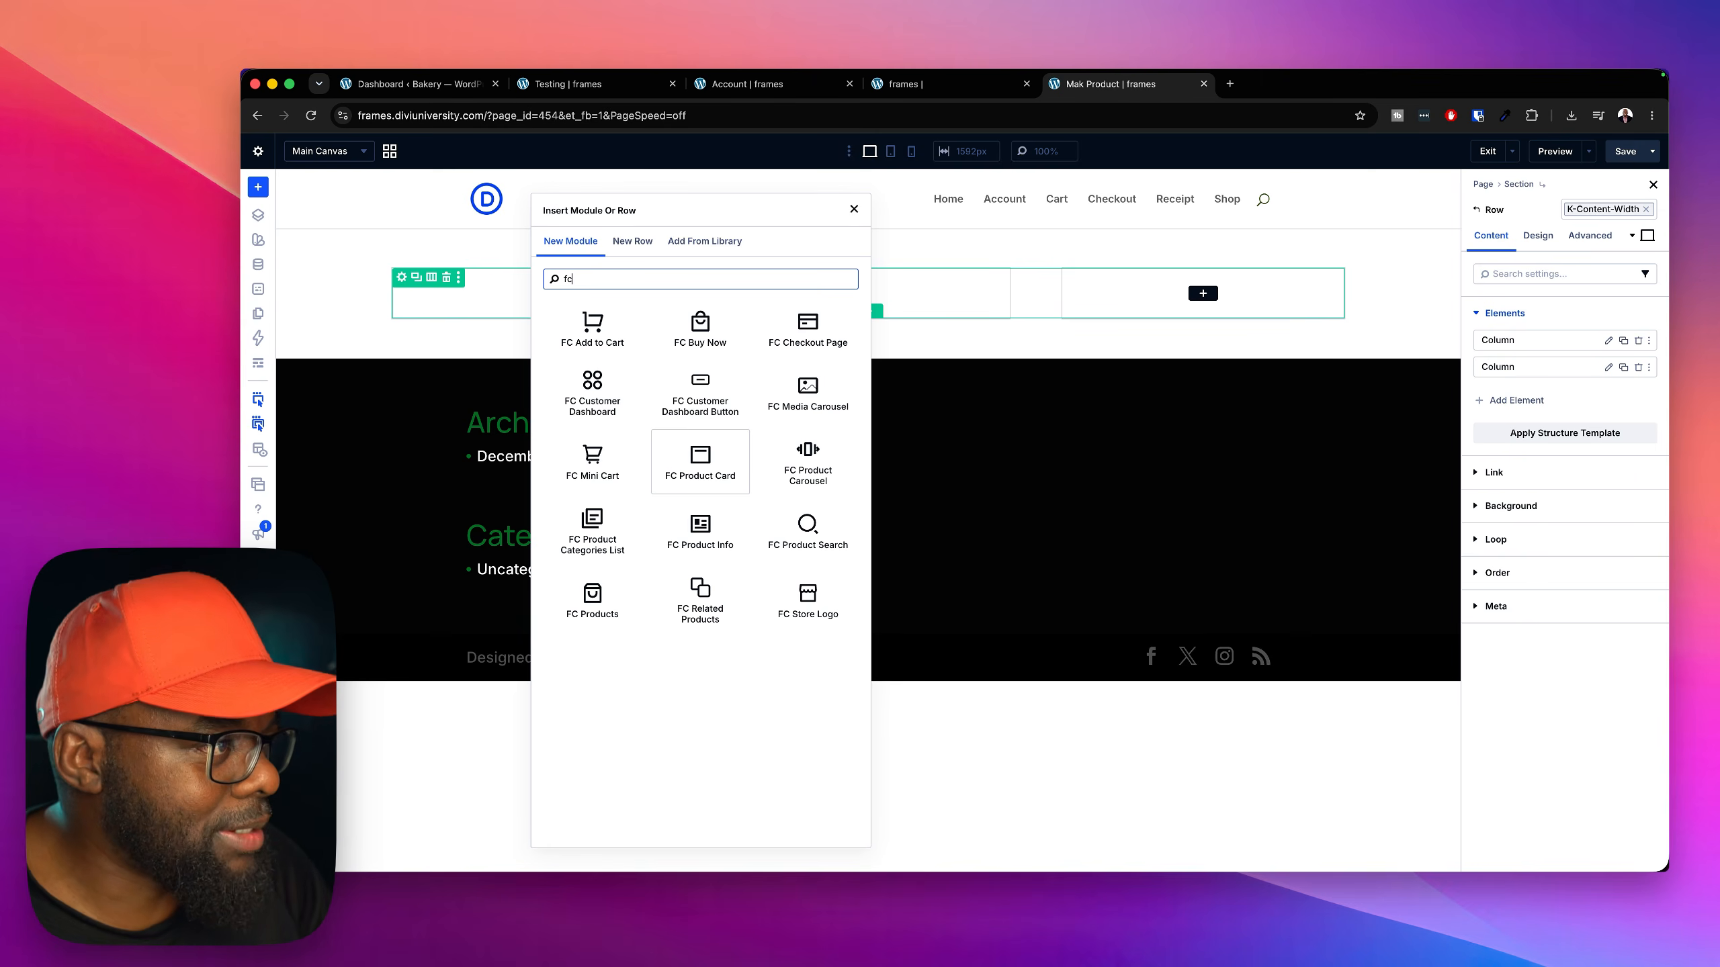
click(714, 456)
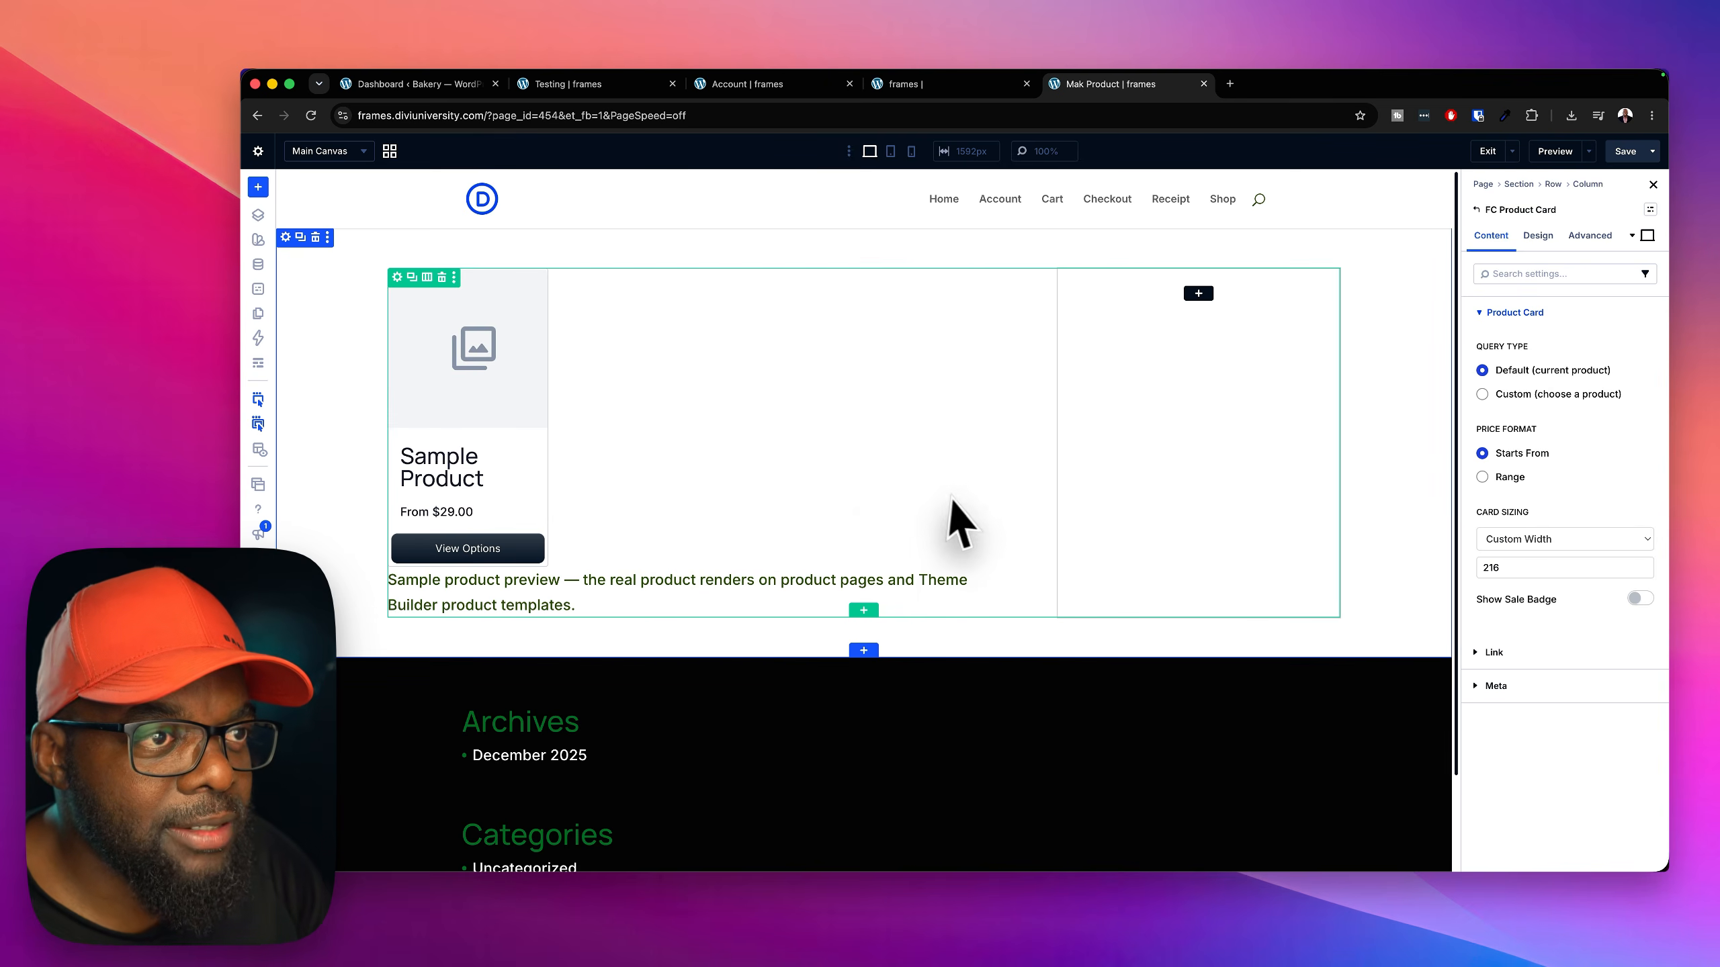
Set the product card's query type to Custom with the product Pellentesque odio, and enable its sale badge
click(1482, 394)
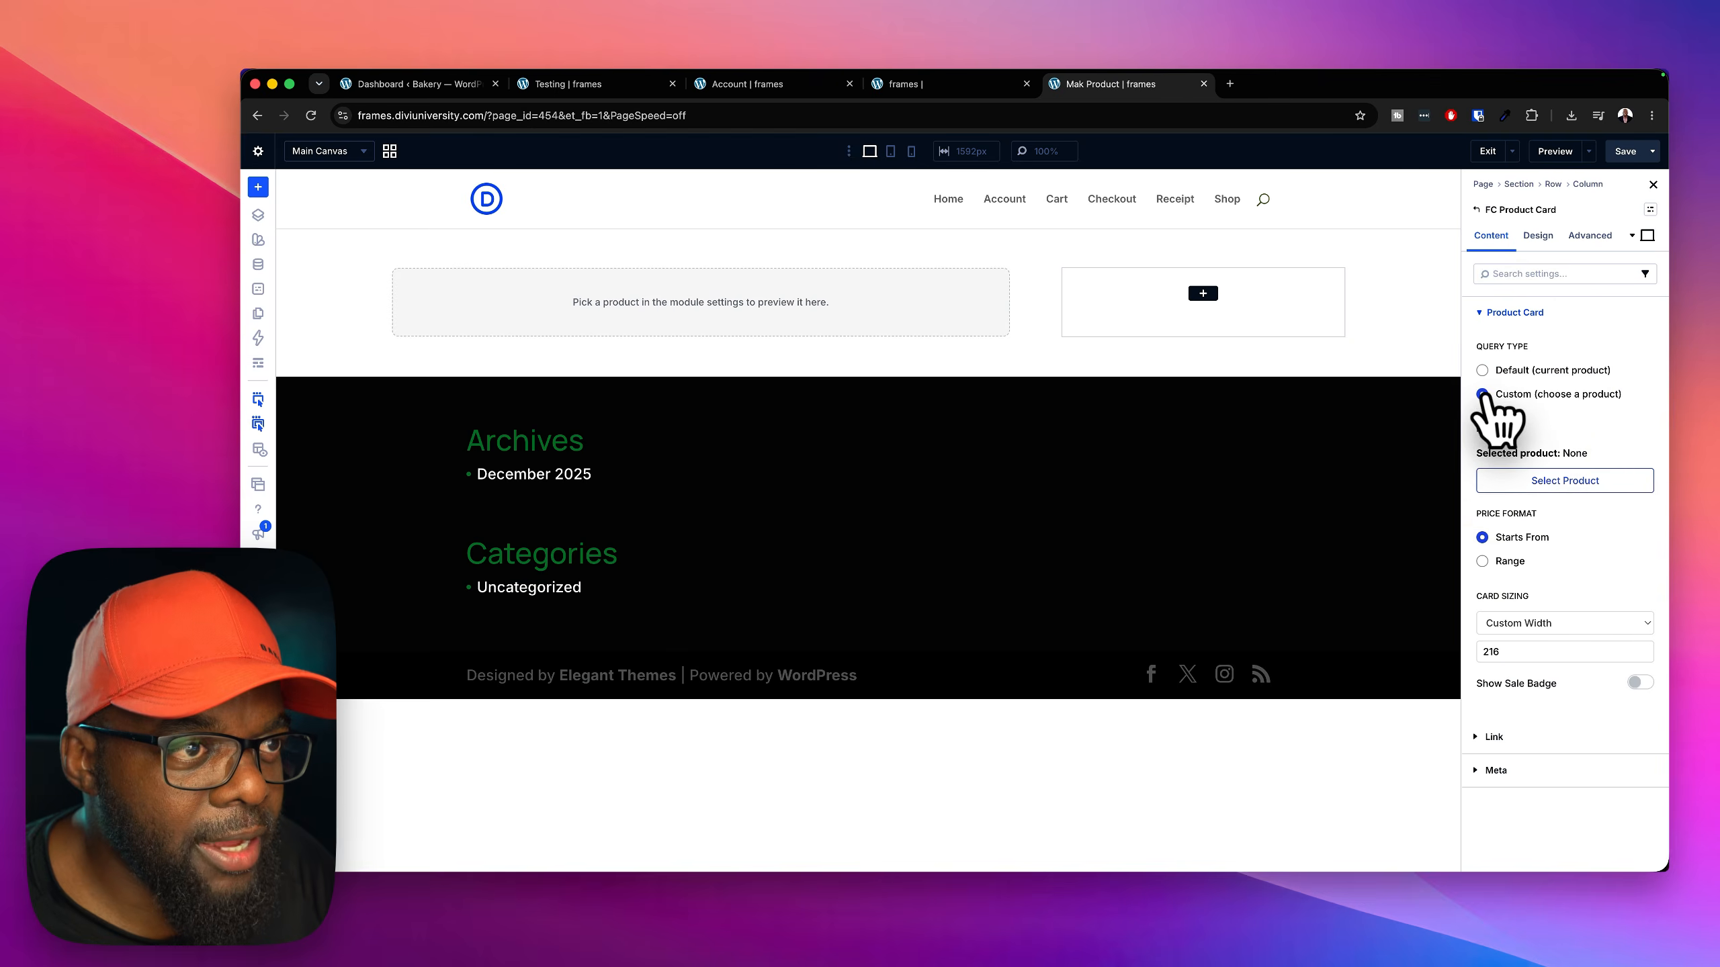
click(1586, 483)
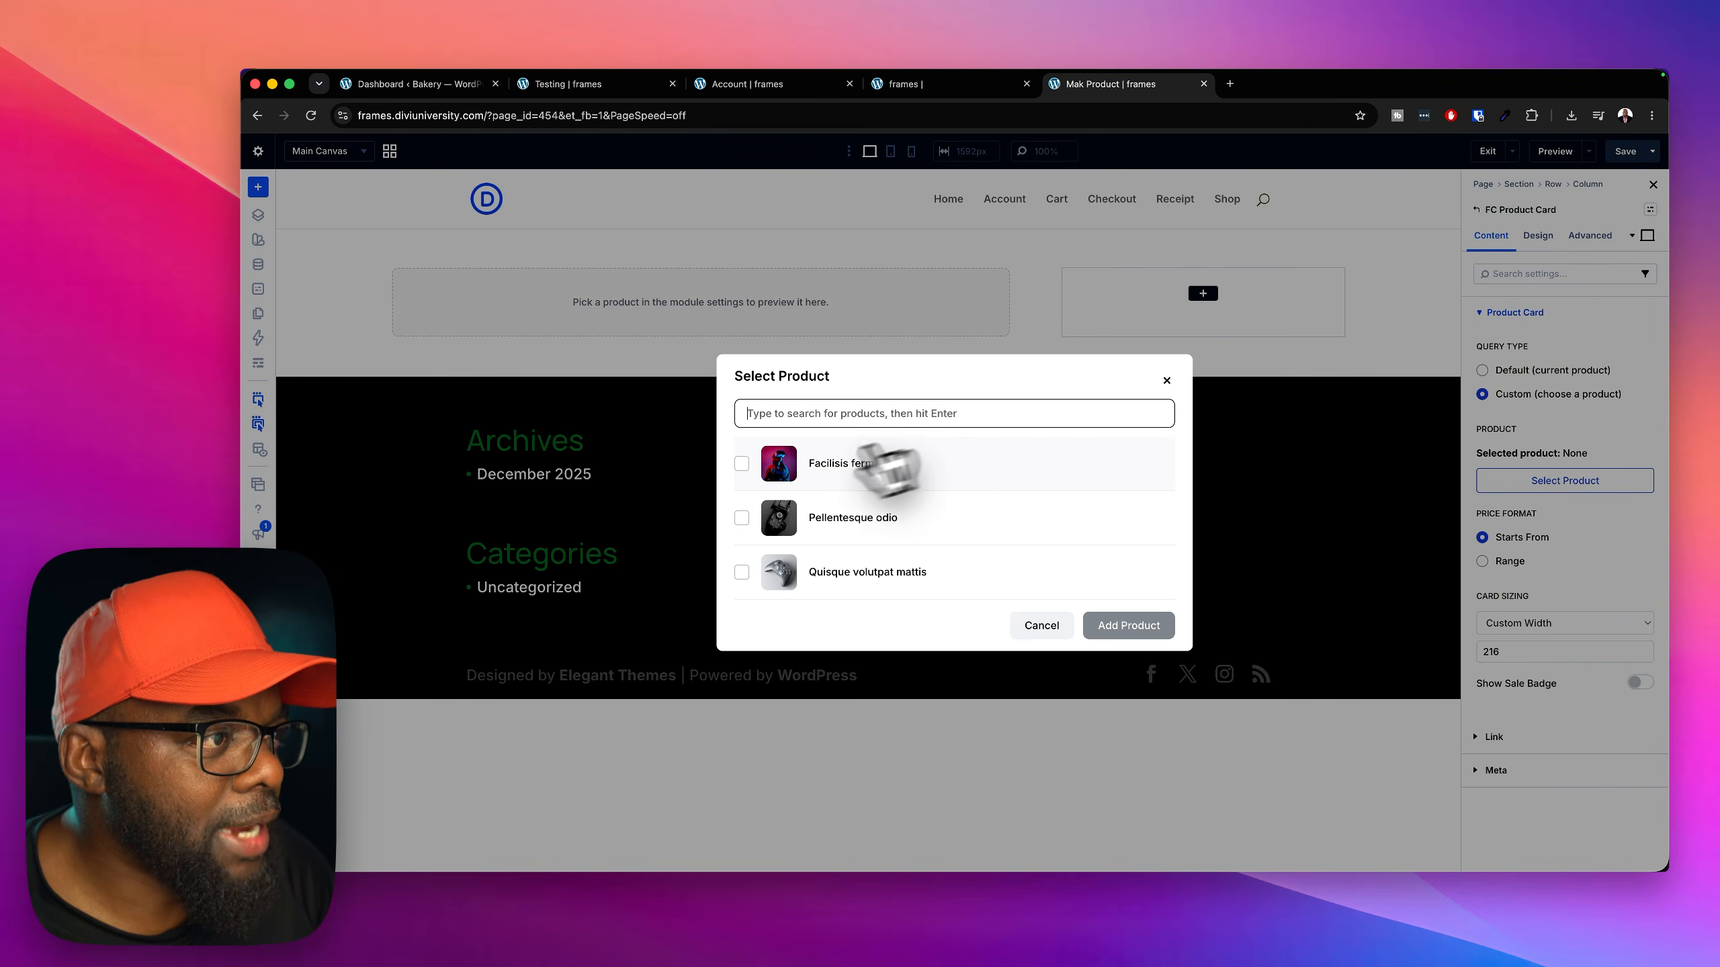
click(741, 518)
click(1159, 629)
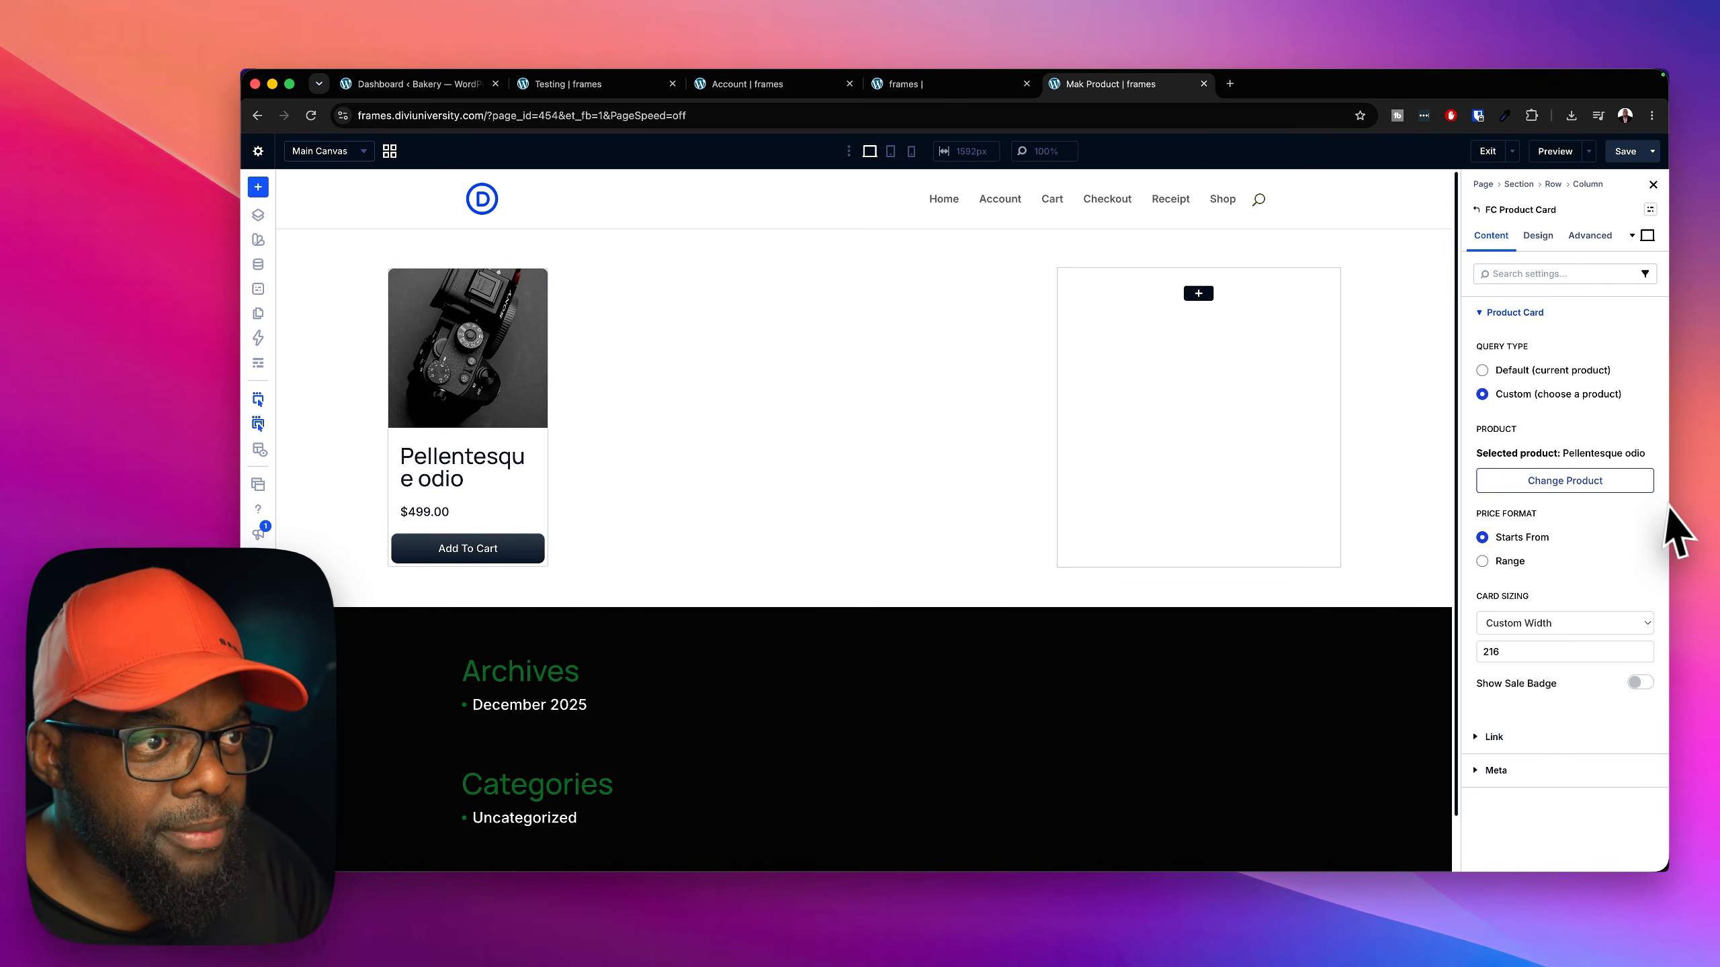
click(1645, 681)
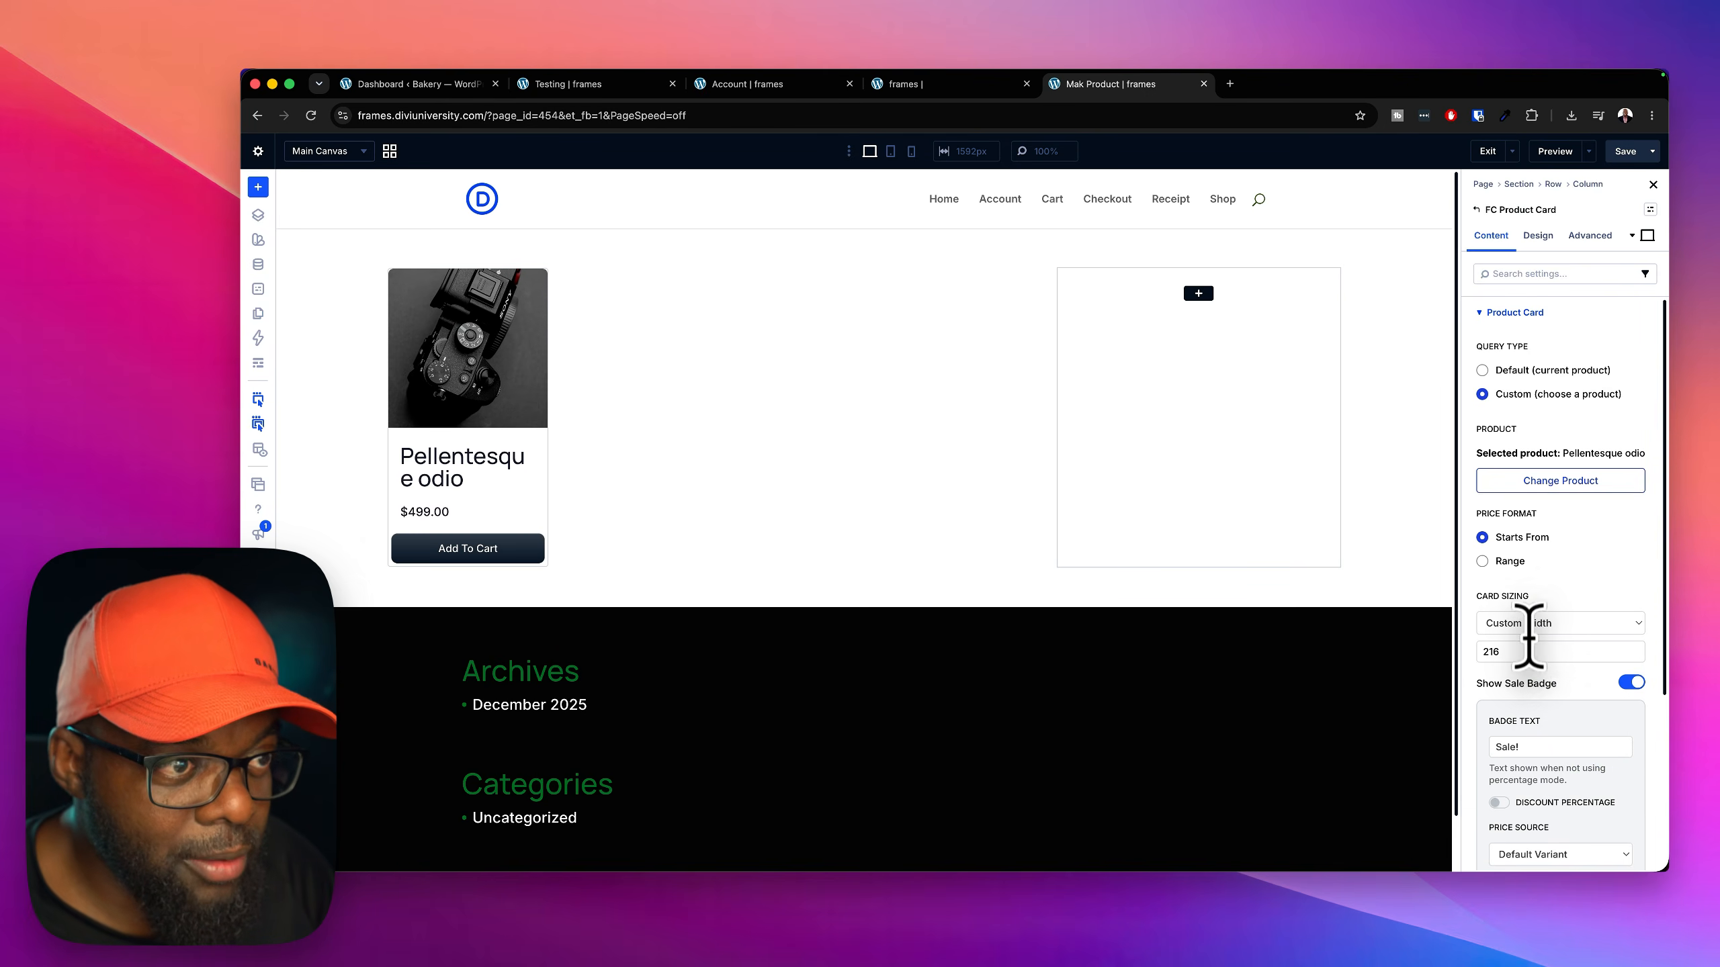
Try the Full Width card sizing on the product card and inspect the enlarged card
double_click(1489, 651)
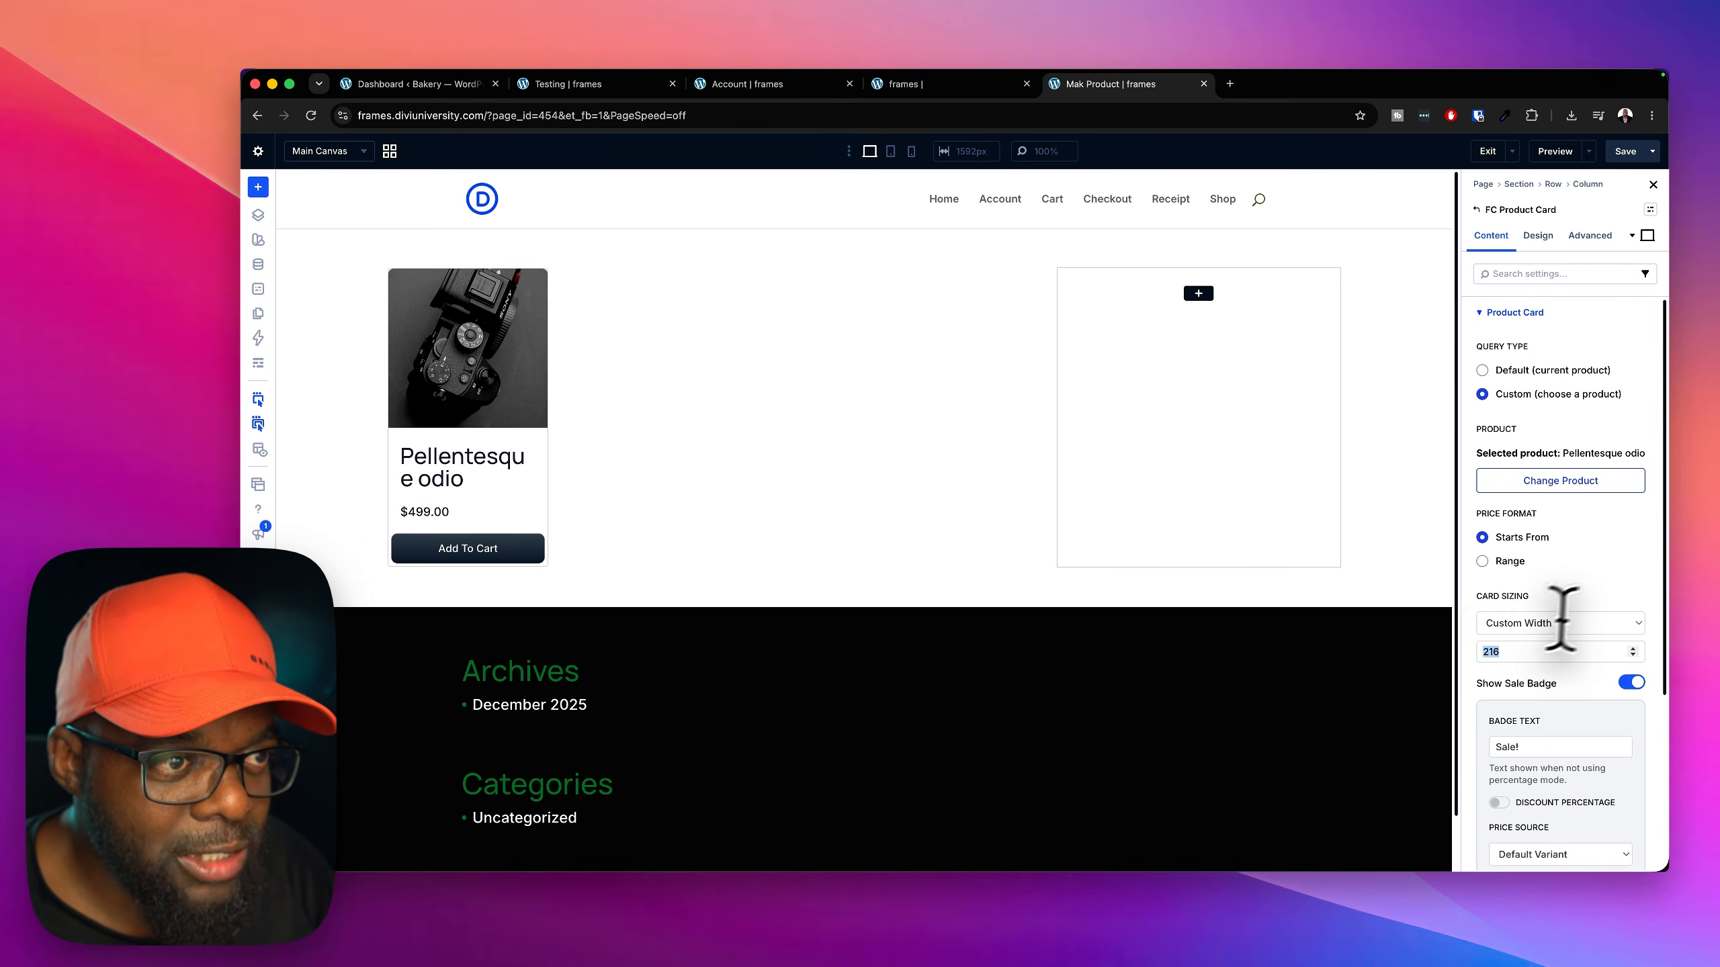
click(1560, 621)
click(1578, 597)
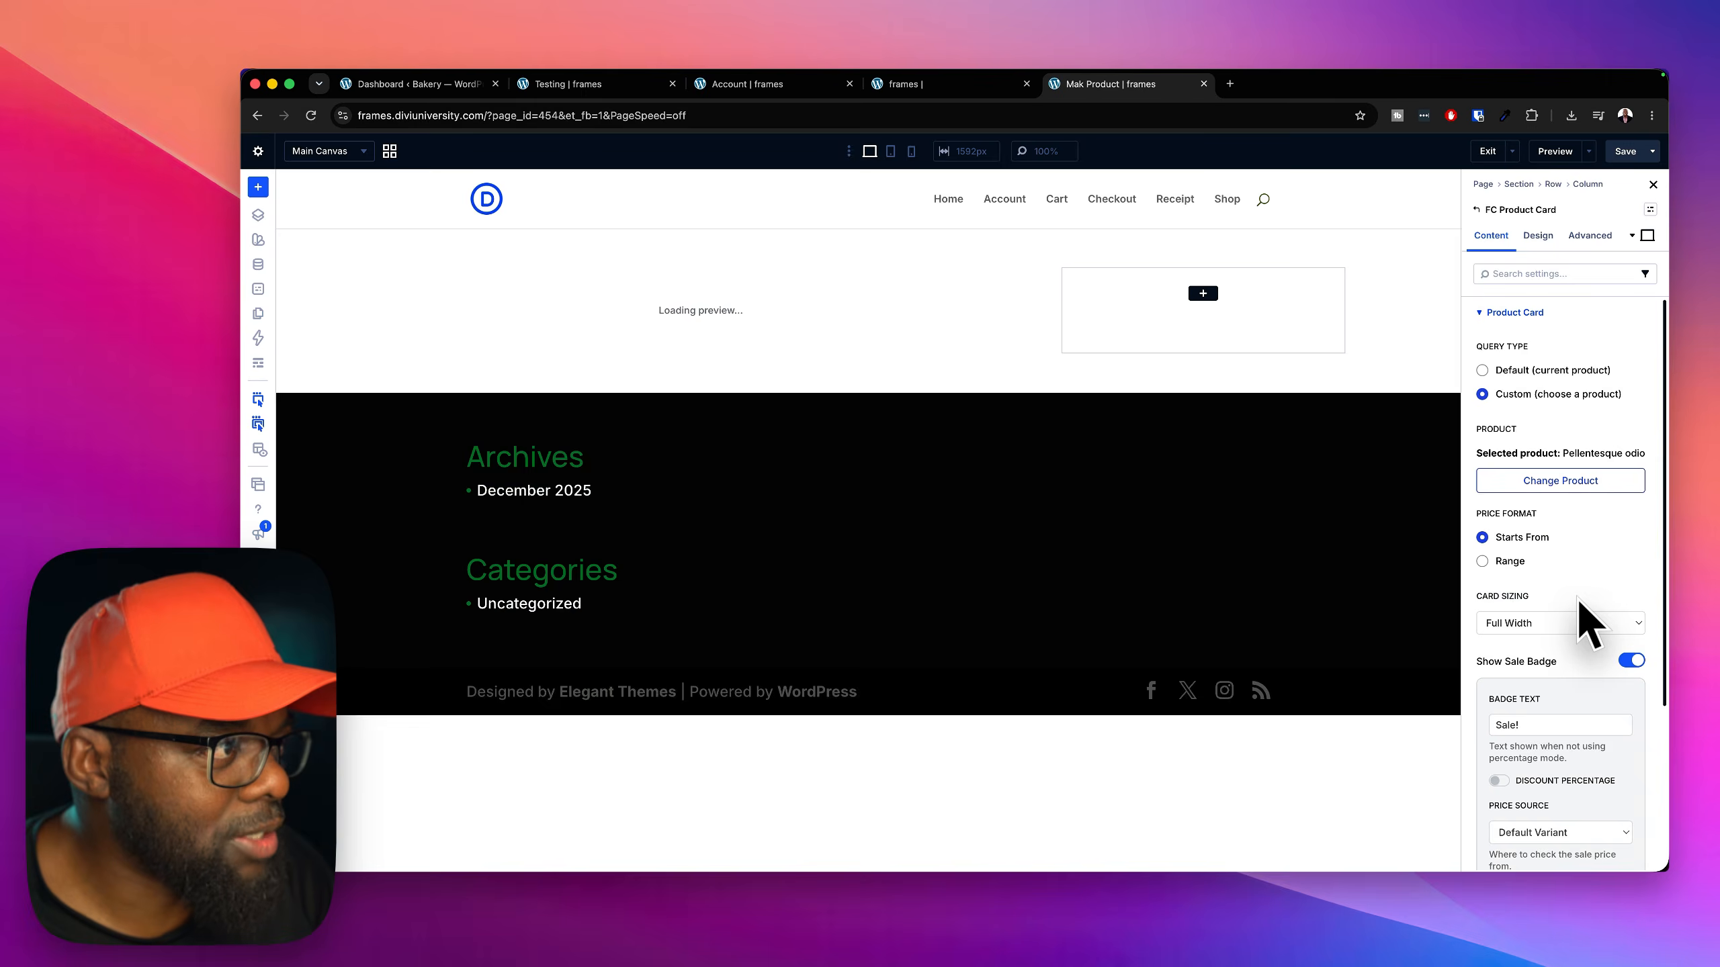
scroll(1042, 664, down, 4)
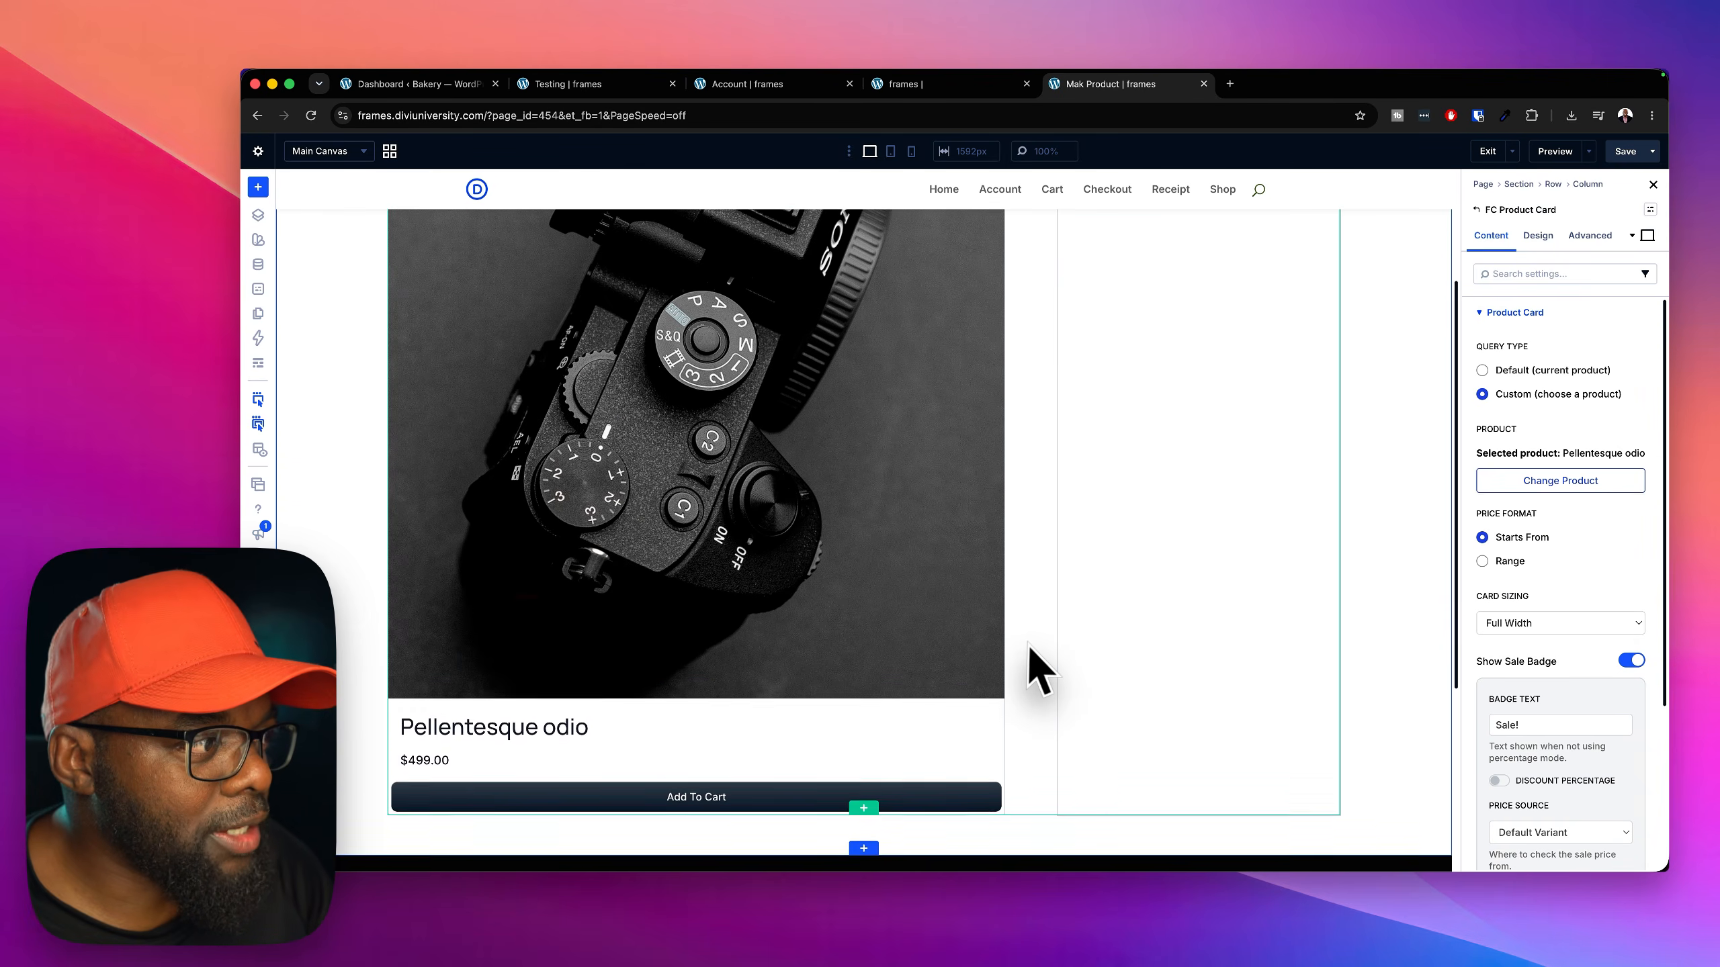
scroll(1027, 645, down, 2)
scroll(1029, 644, up, 5)
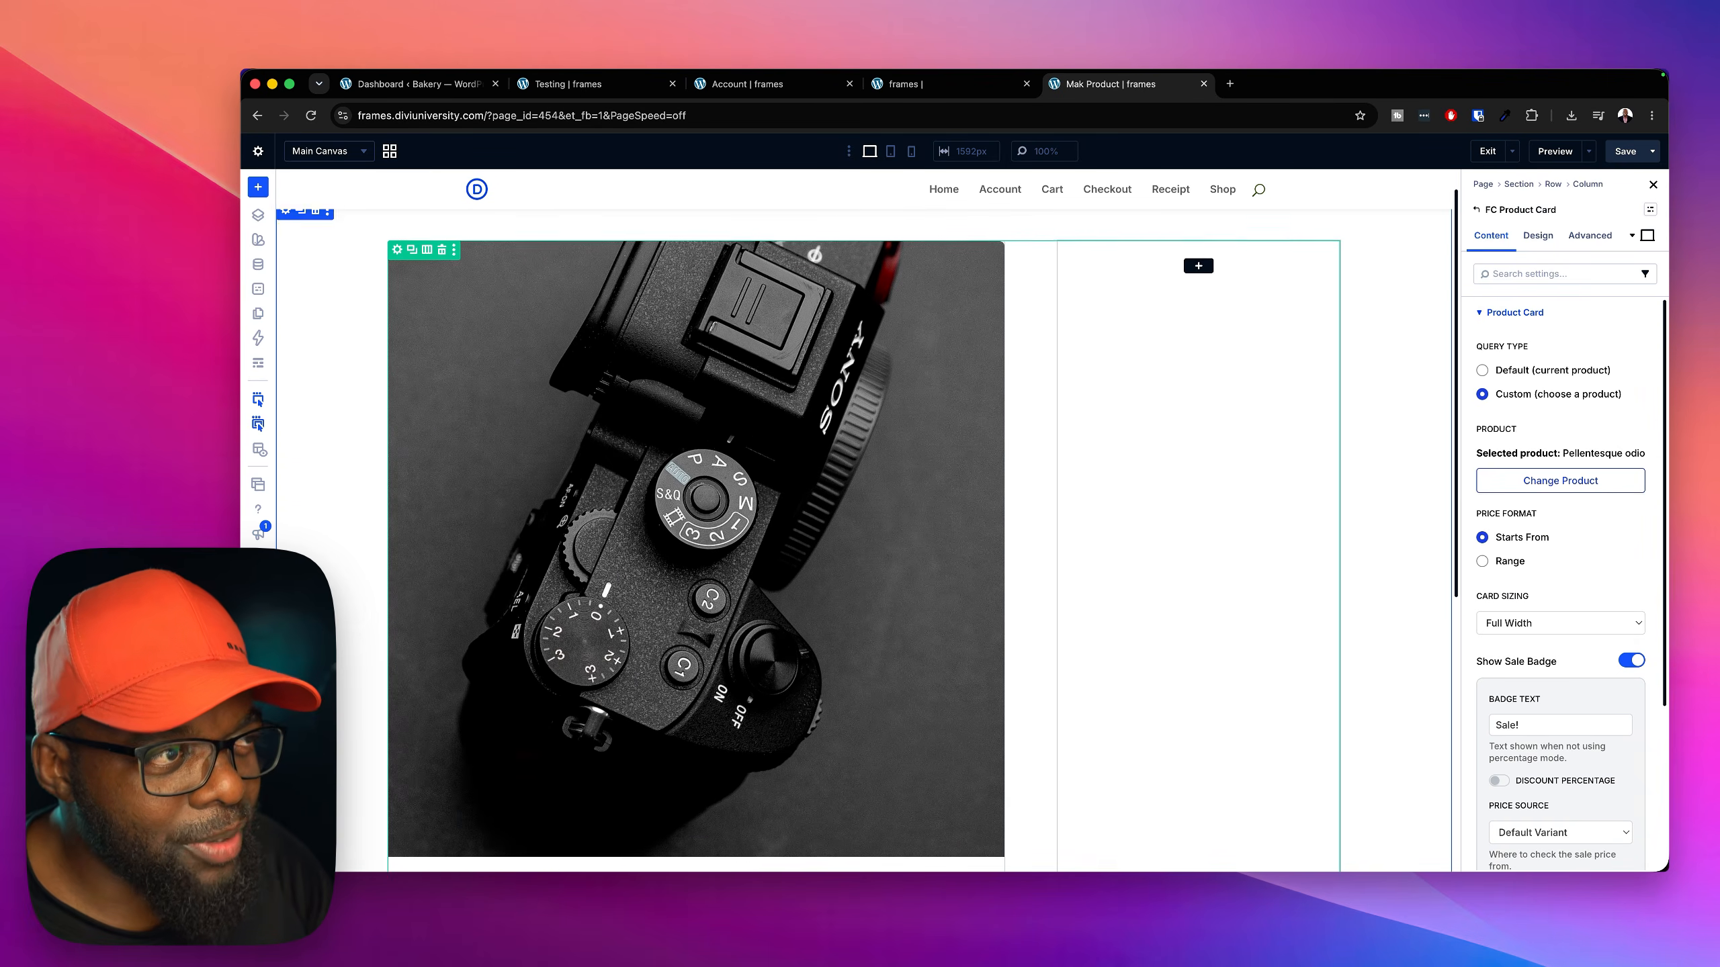
scroll(1029, 644, up, 1)
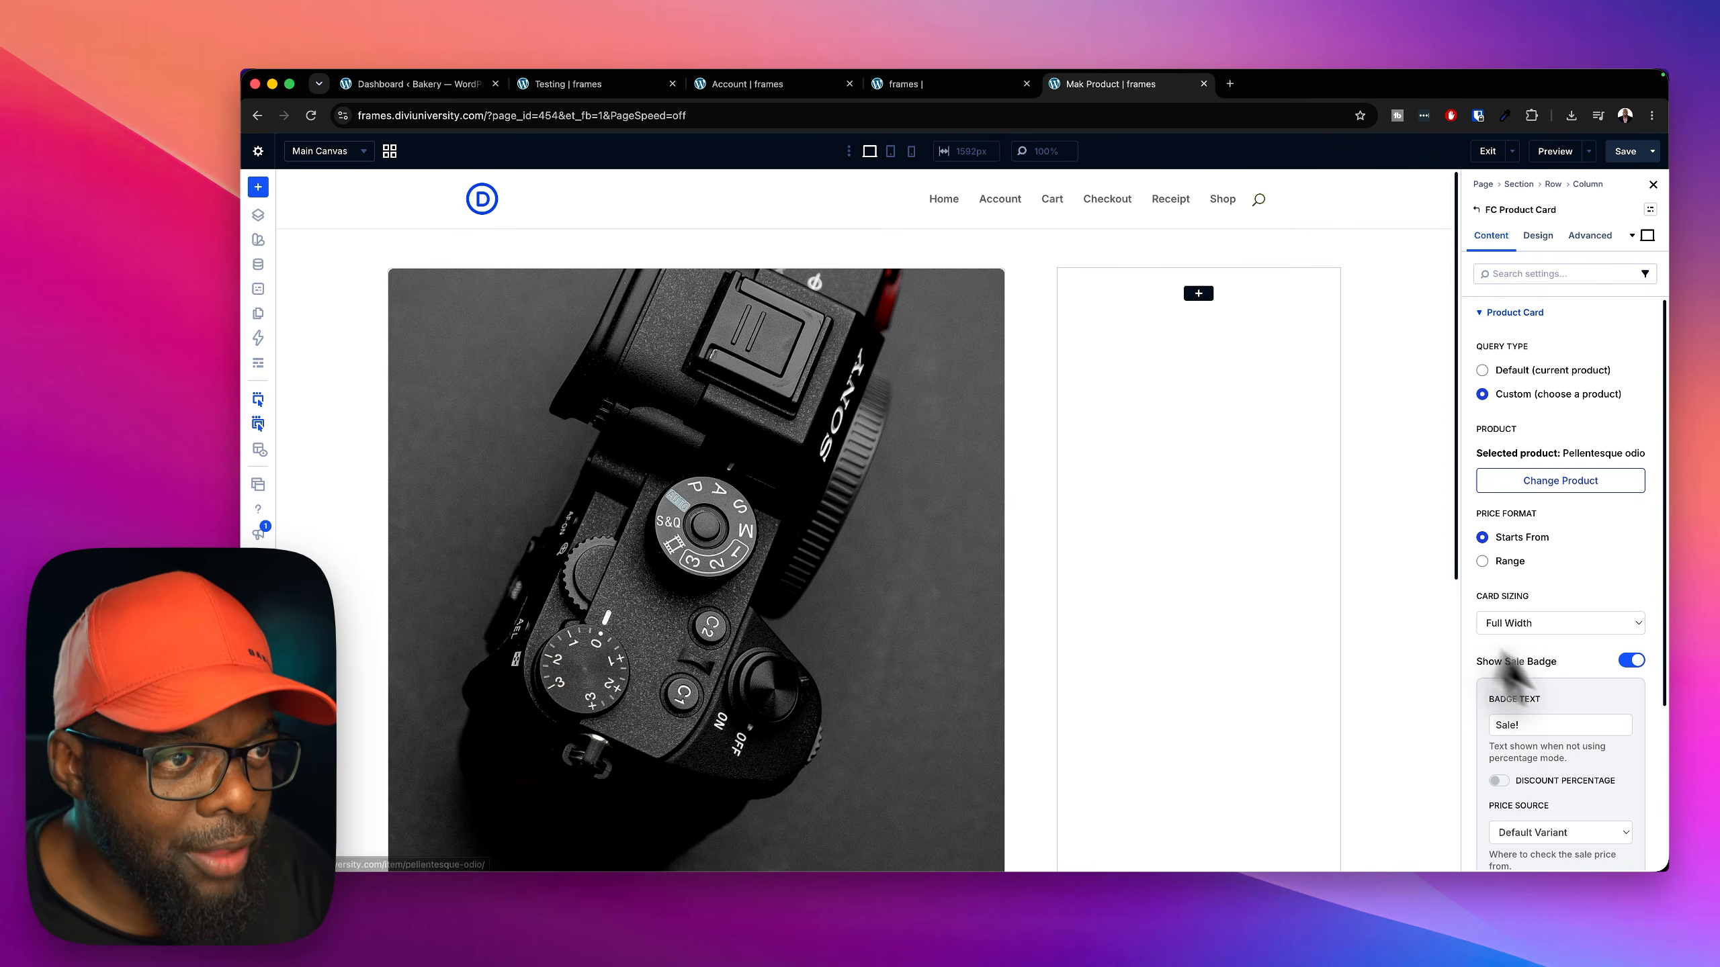
Set the product card's sizing to Custom Width with a value of 600
click(1571, 623)
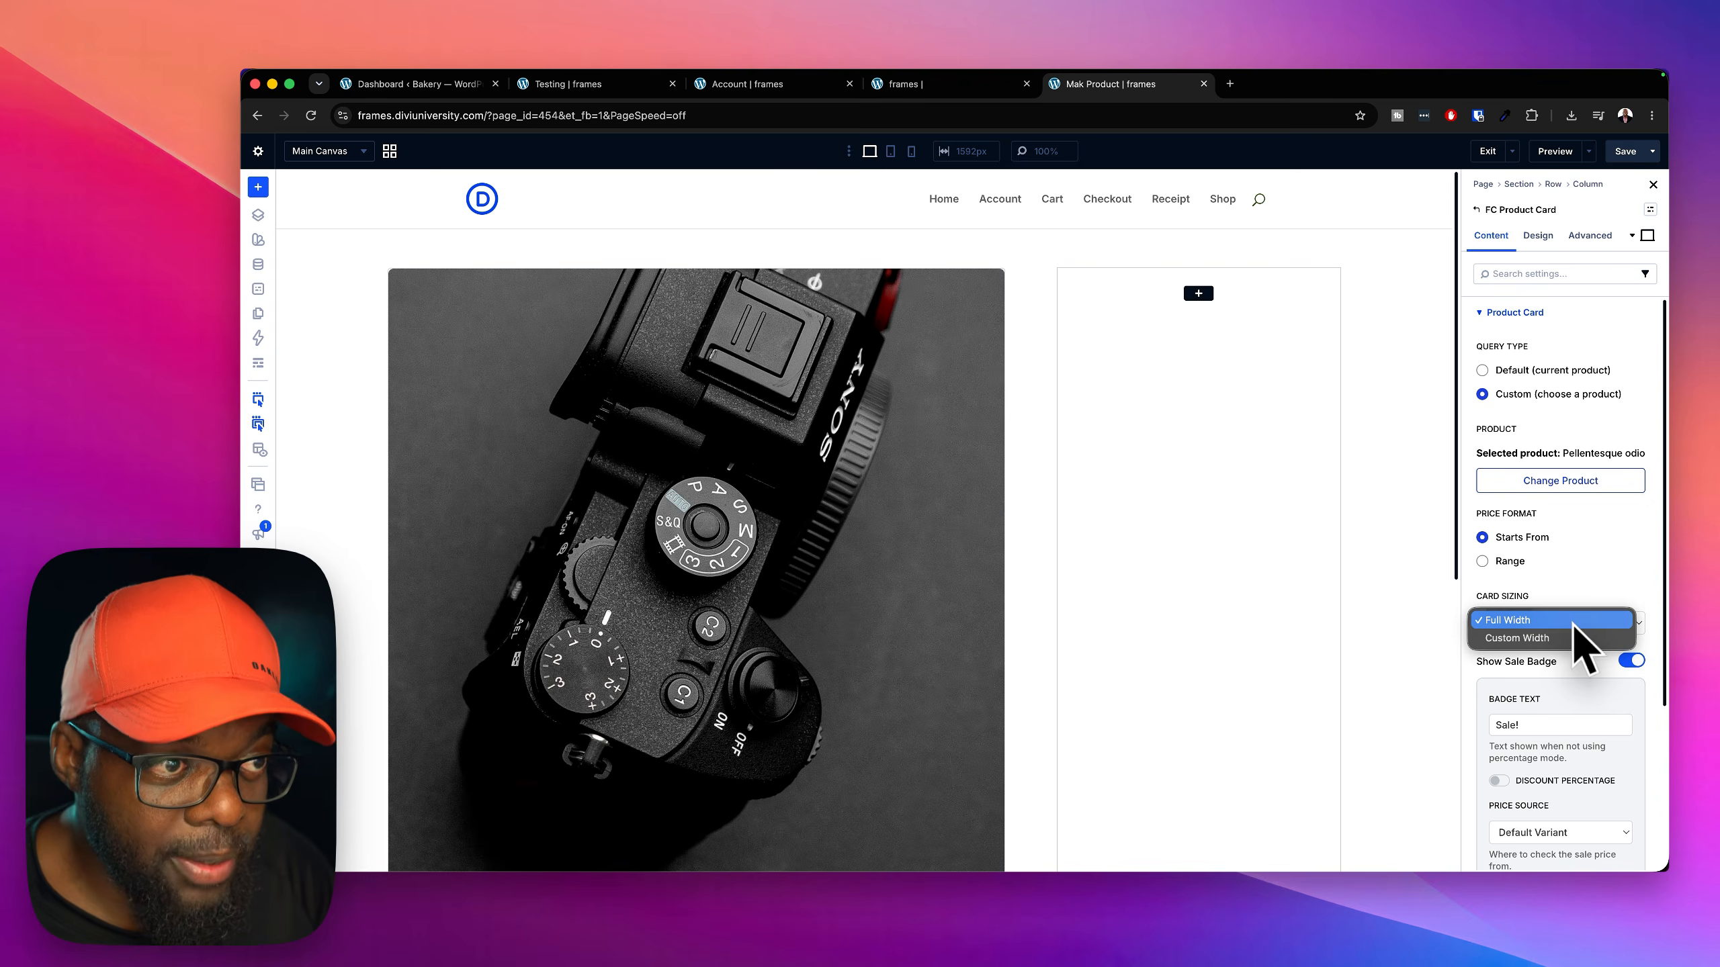
click(1567, 636)
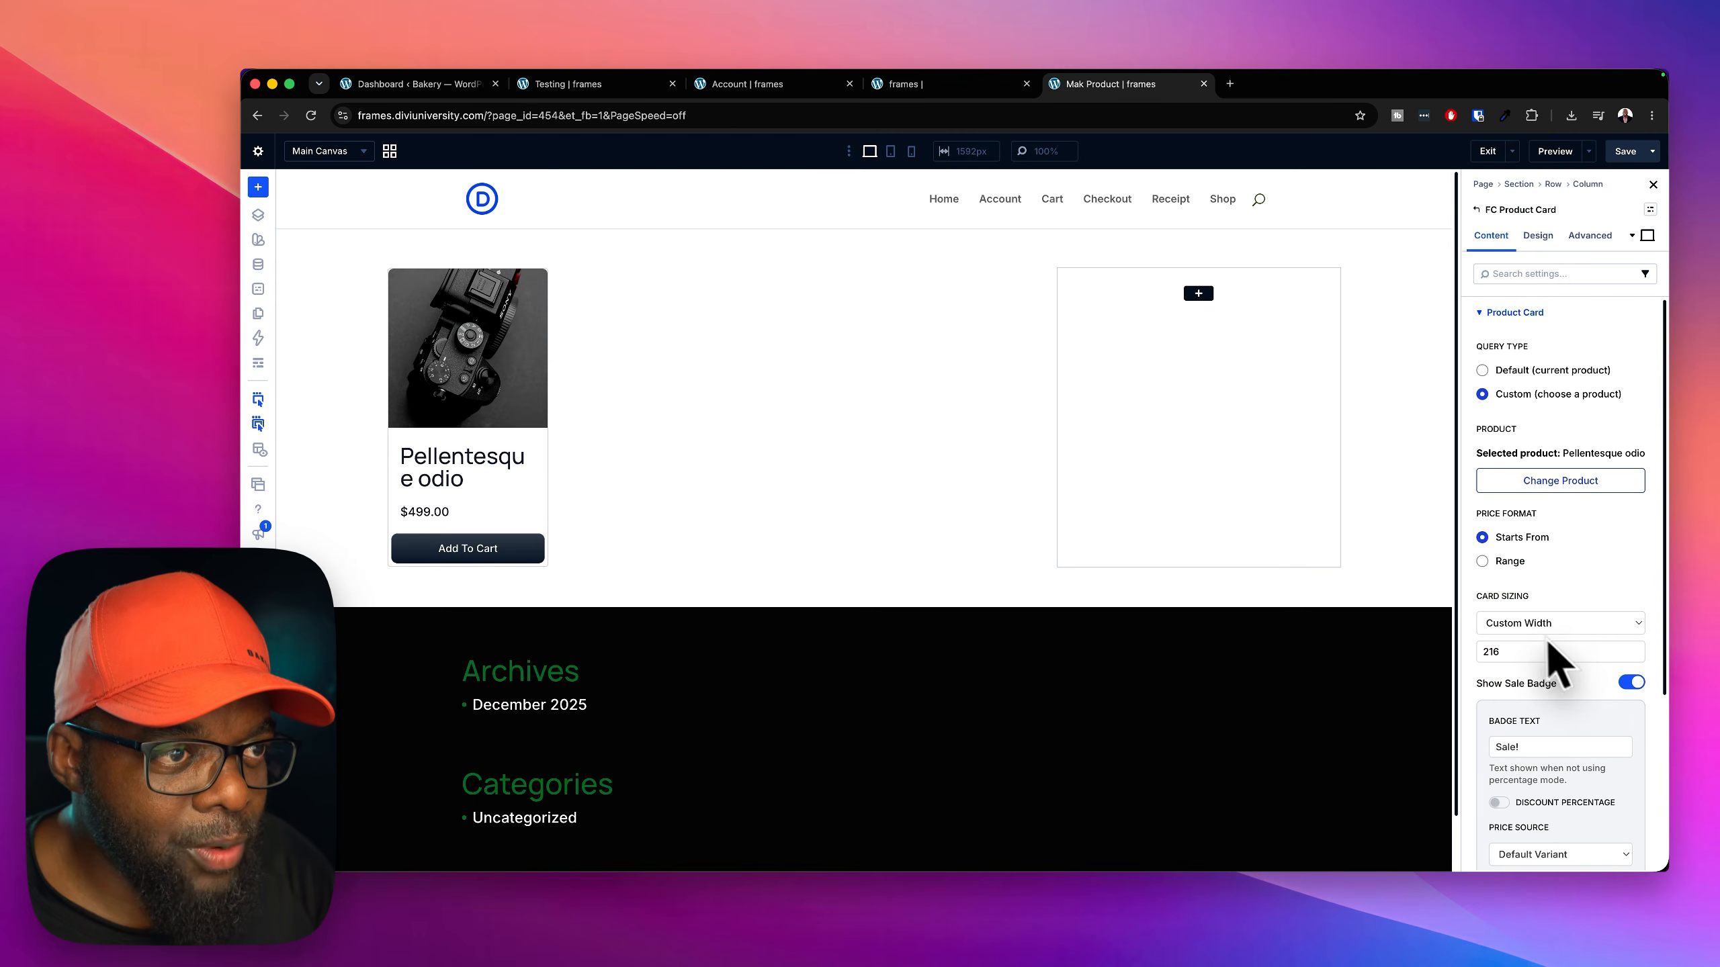
double_click(1516, 652)
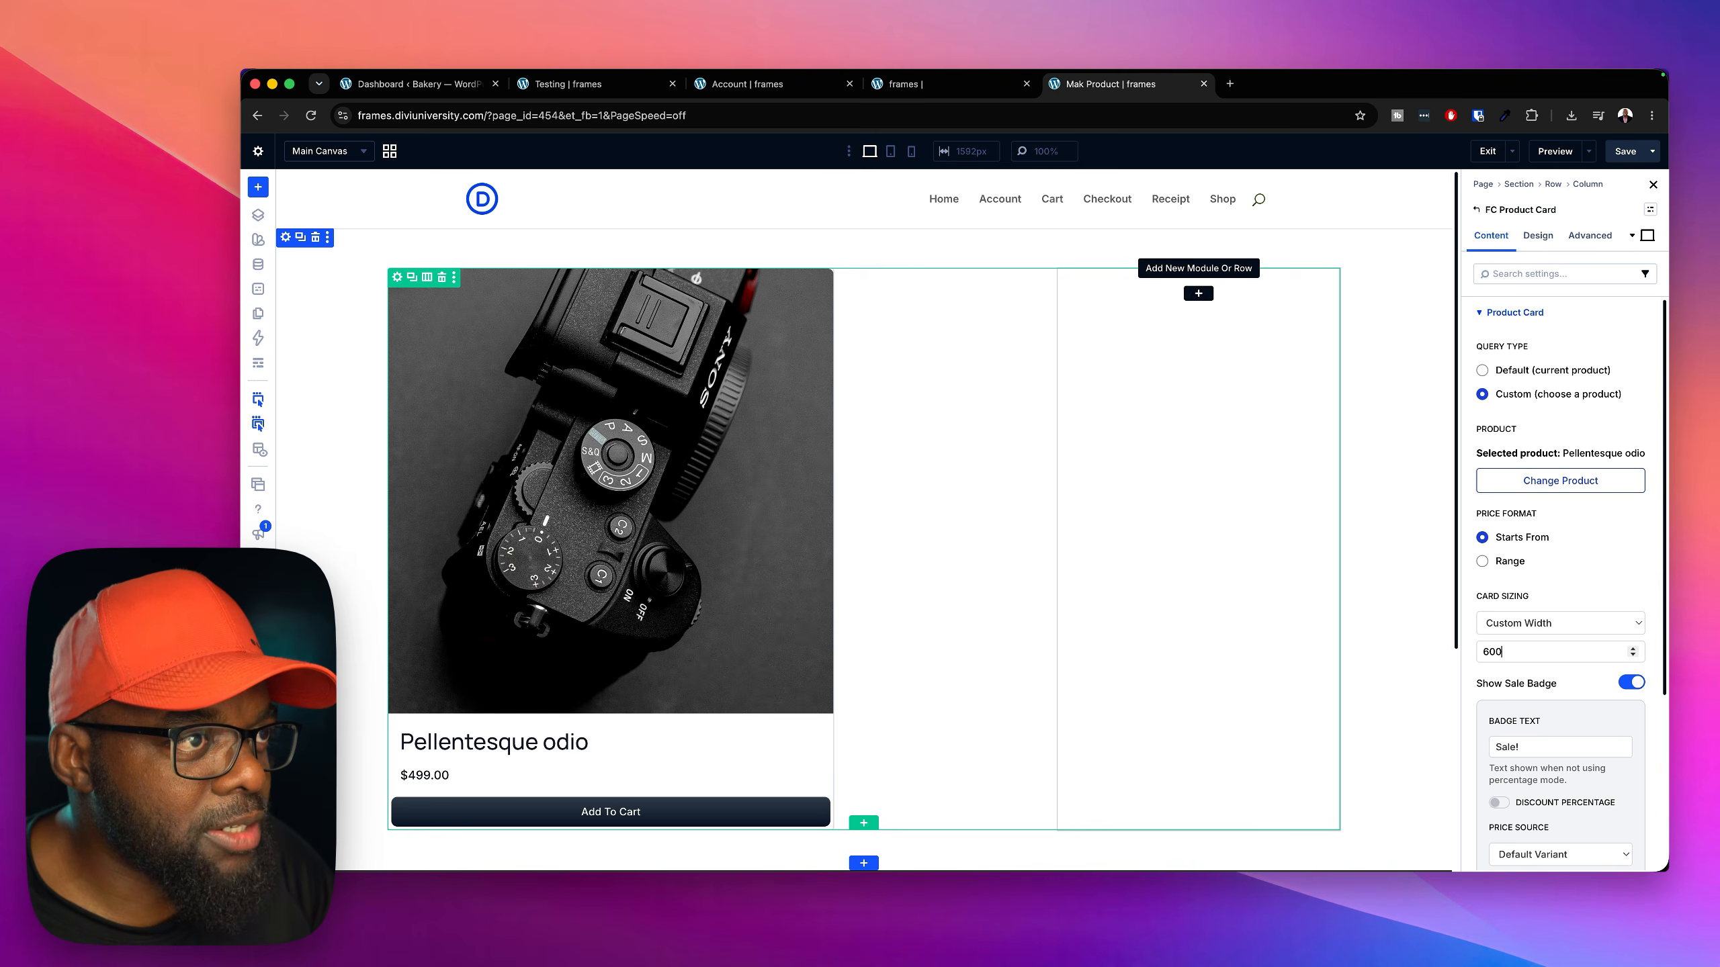
Add an Accordion module to the row's empty narrower column
click(1198, 294)
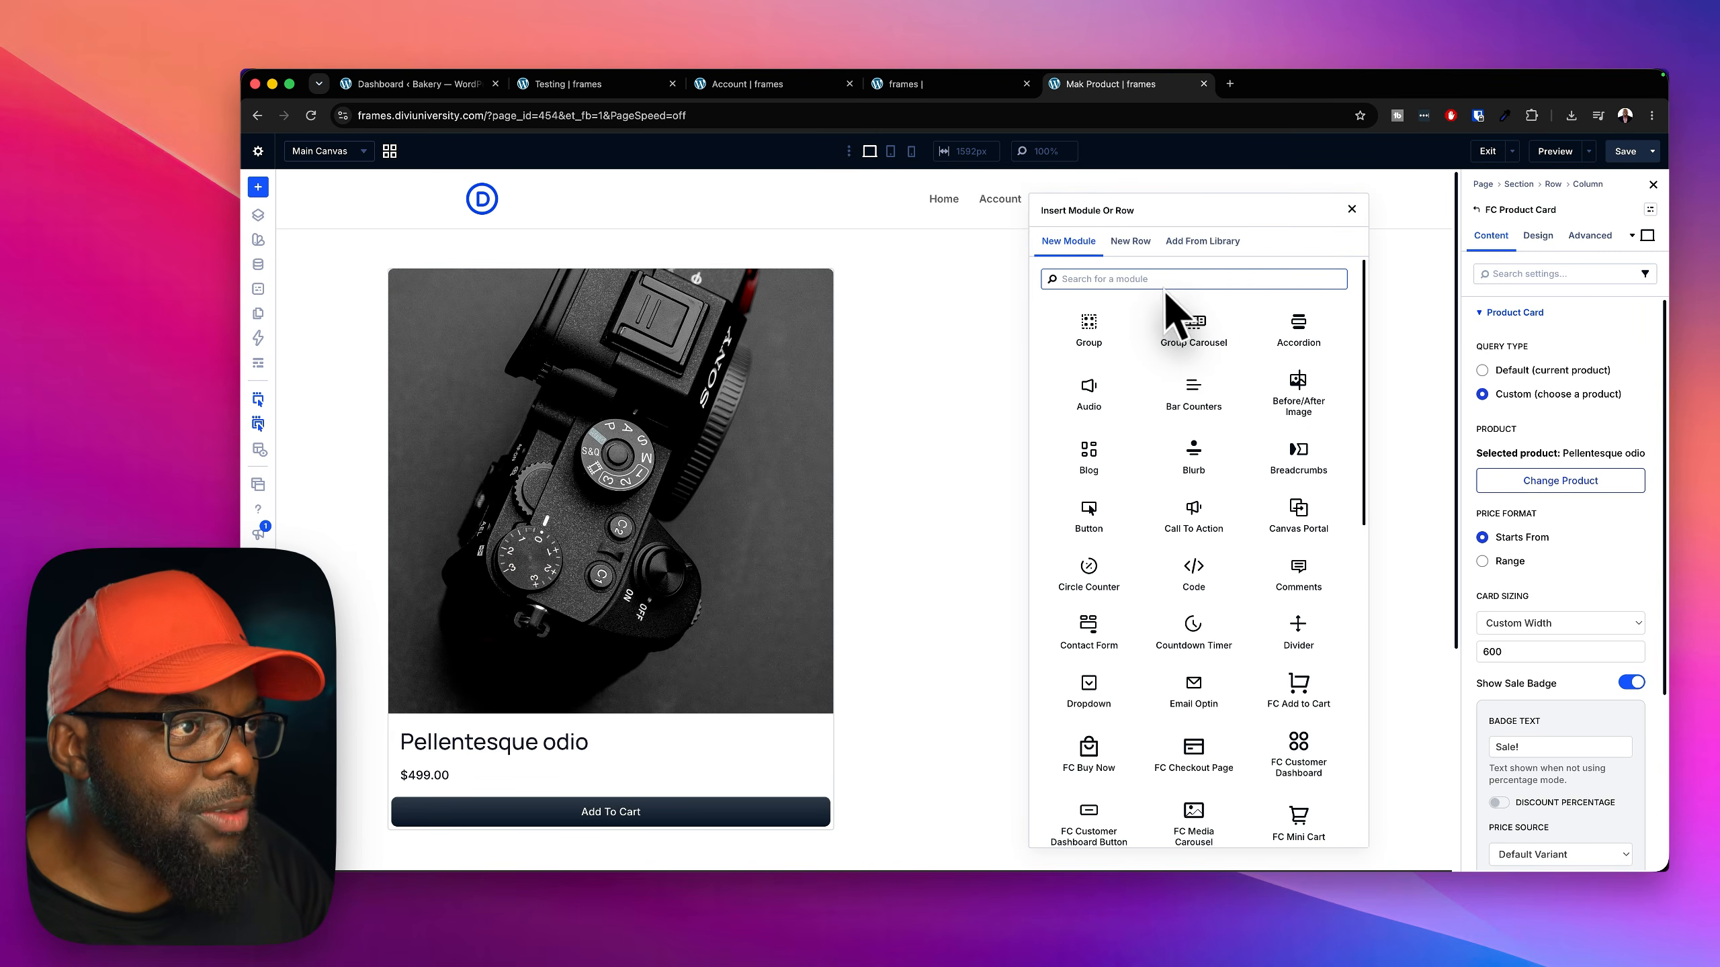
text(acc)
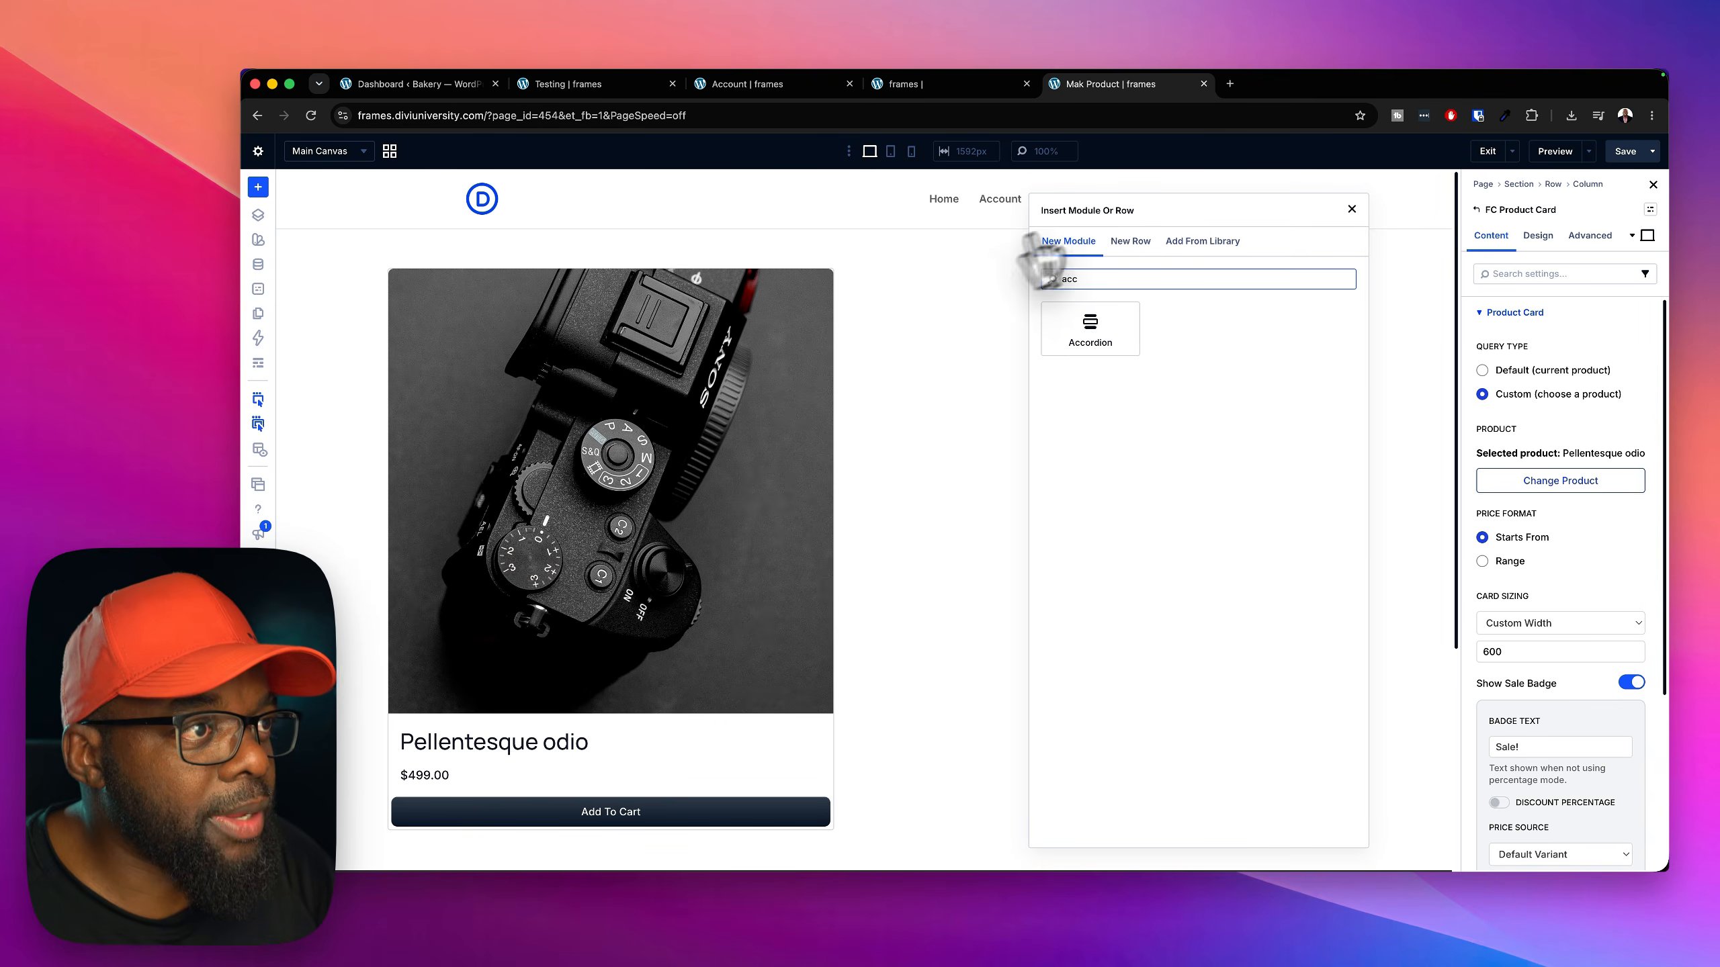
click(1087, 335)
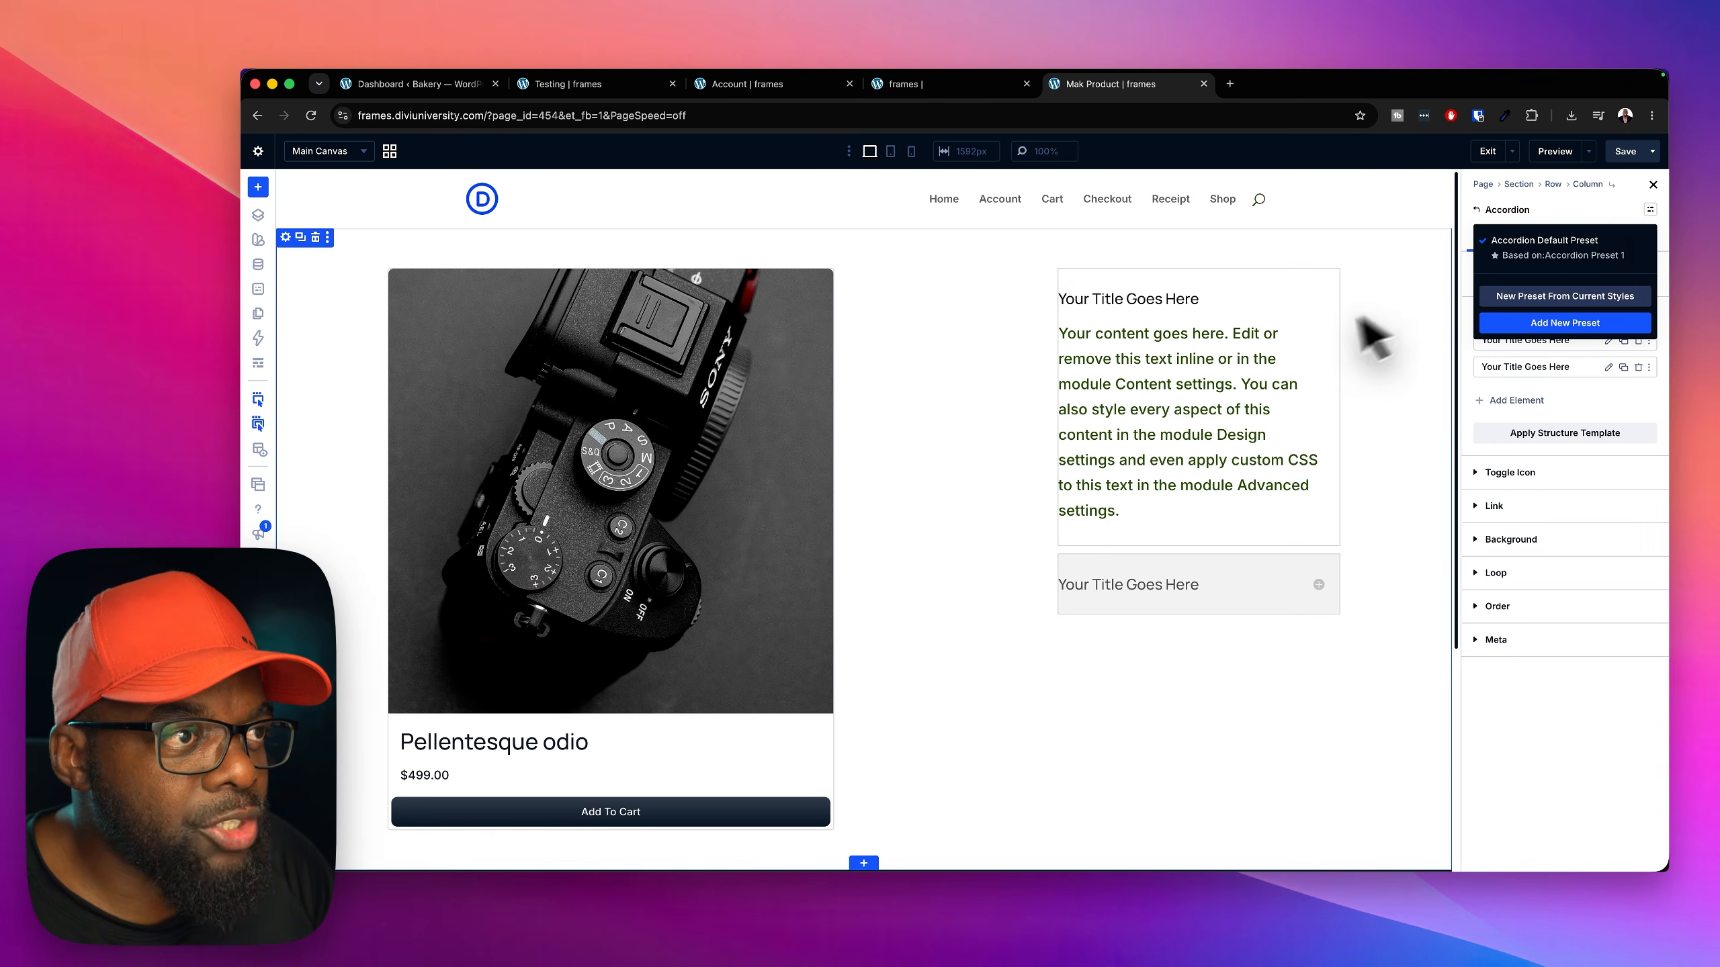
Assign the k-accordion-item preset to the accordion item and switch the row to an offset two-column layout that slightly widens the accordion's column
click(1313, 332)
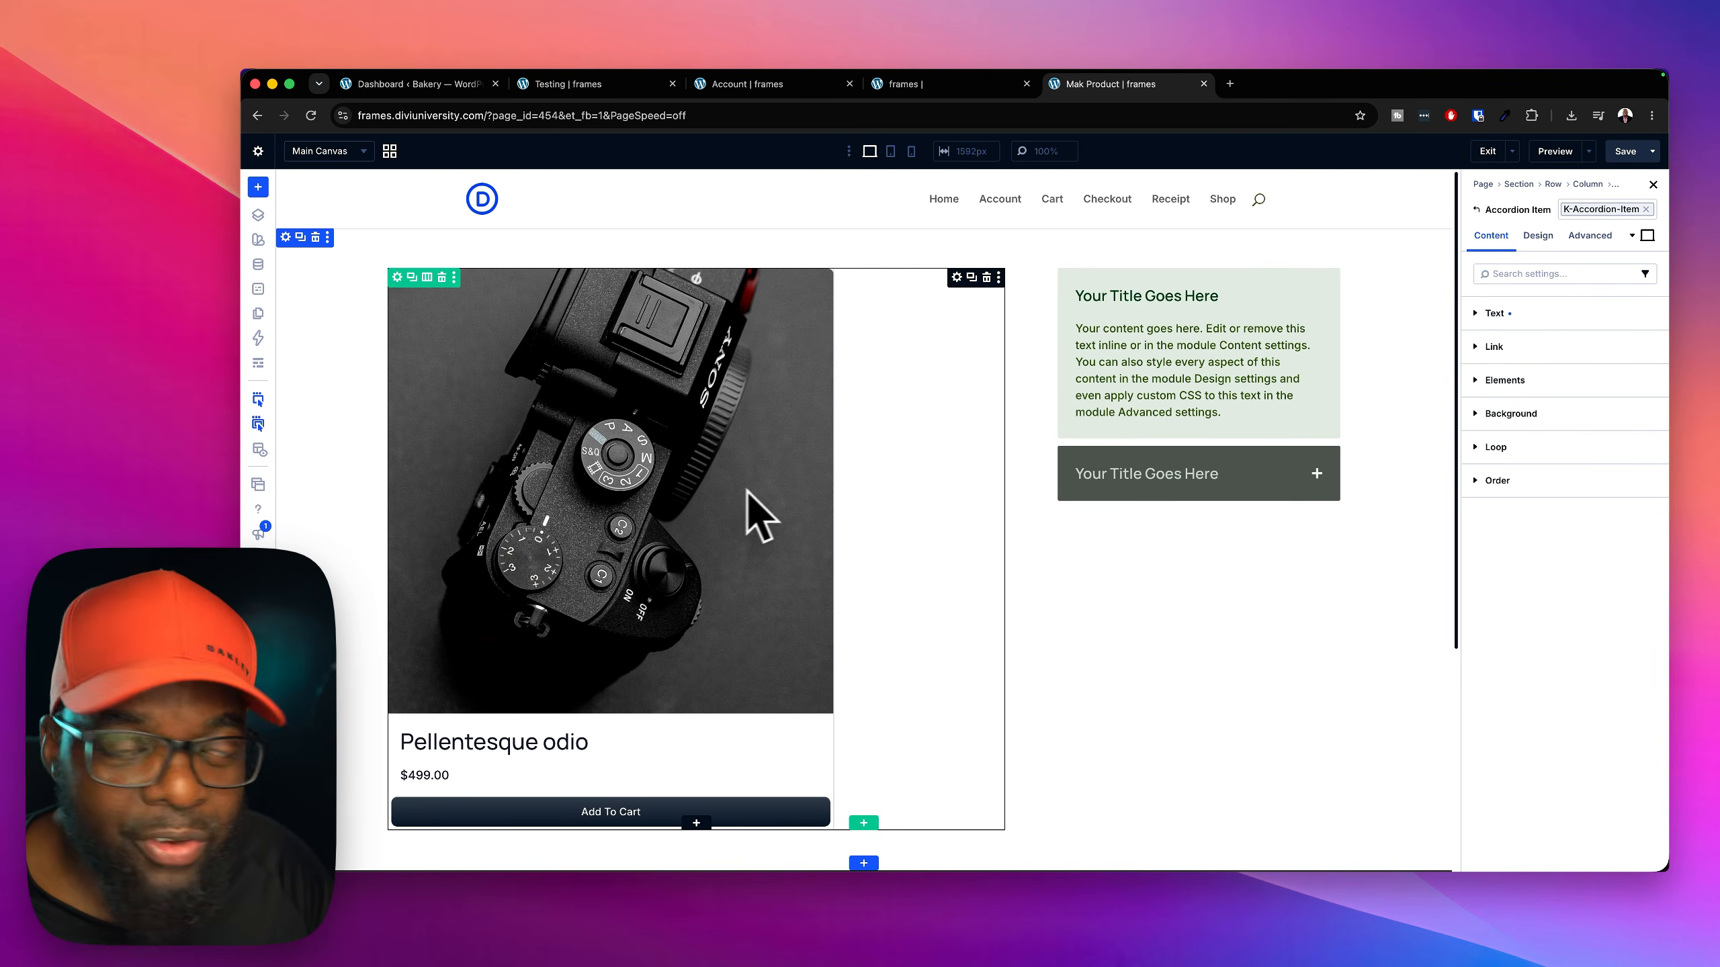
click(397, 277)
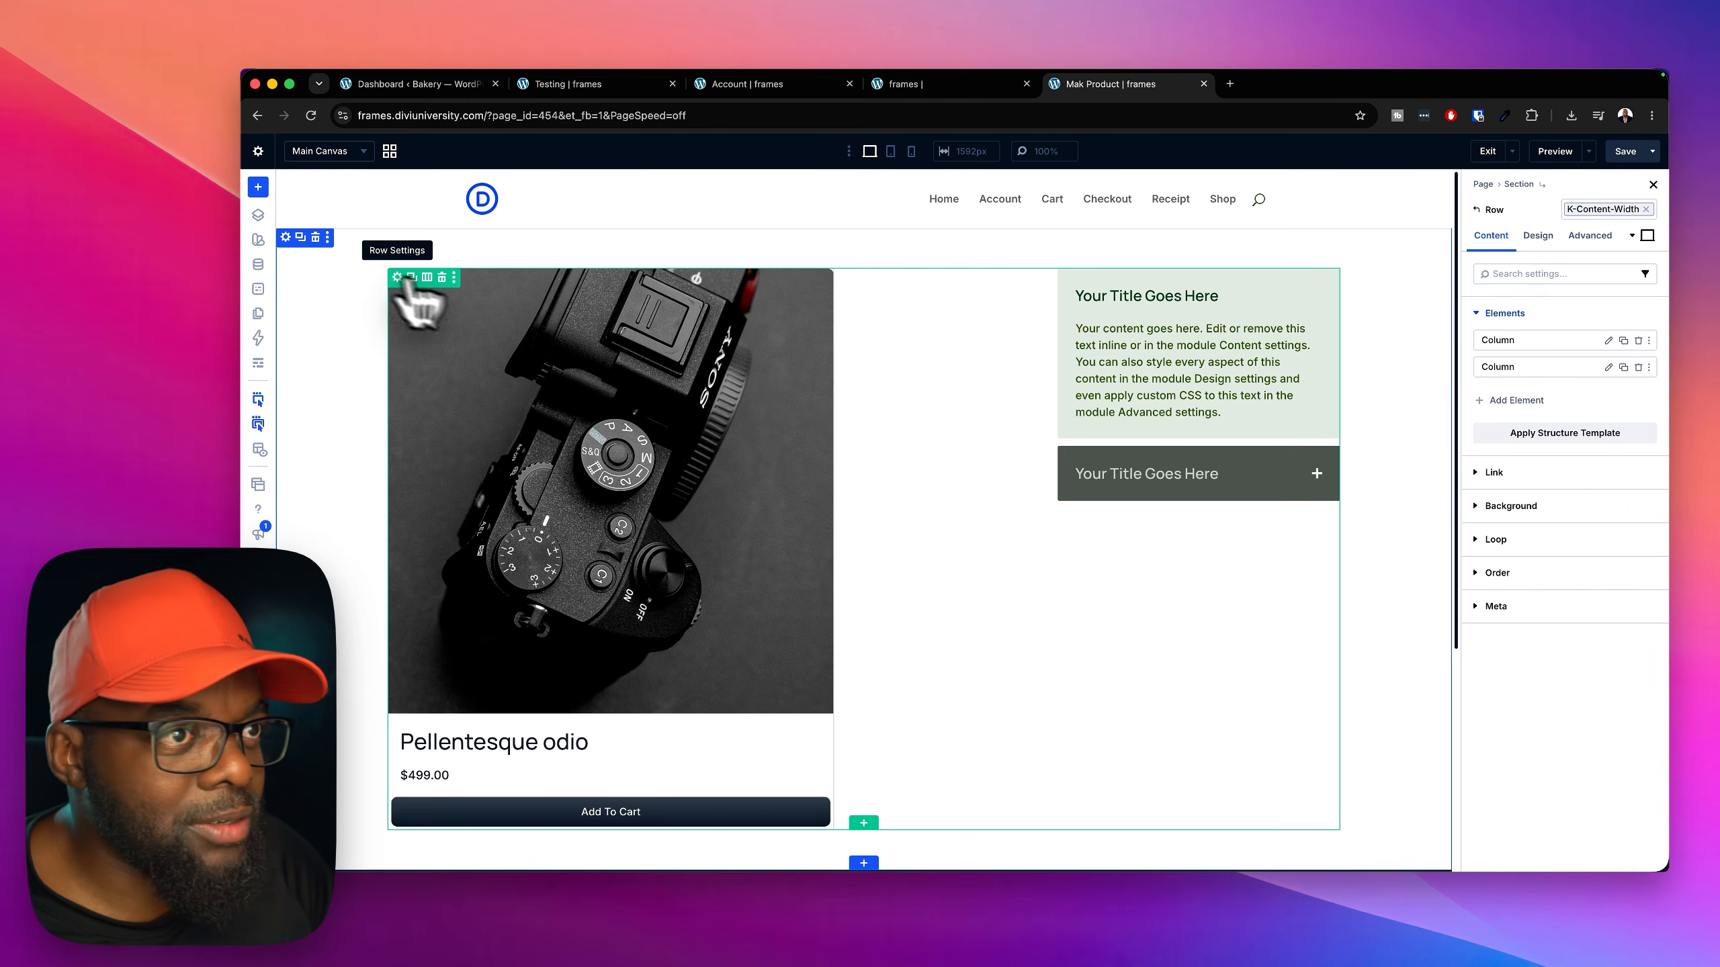
click(1557, 433)
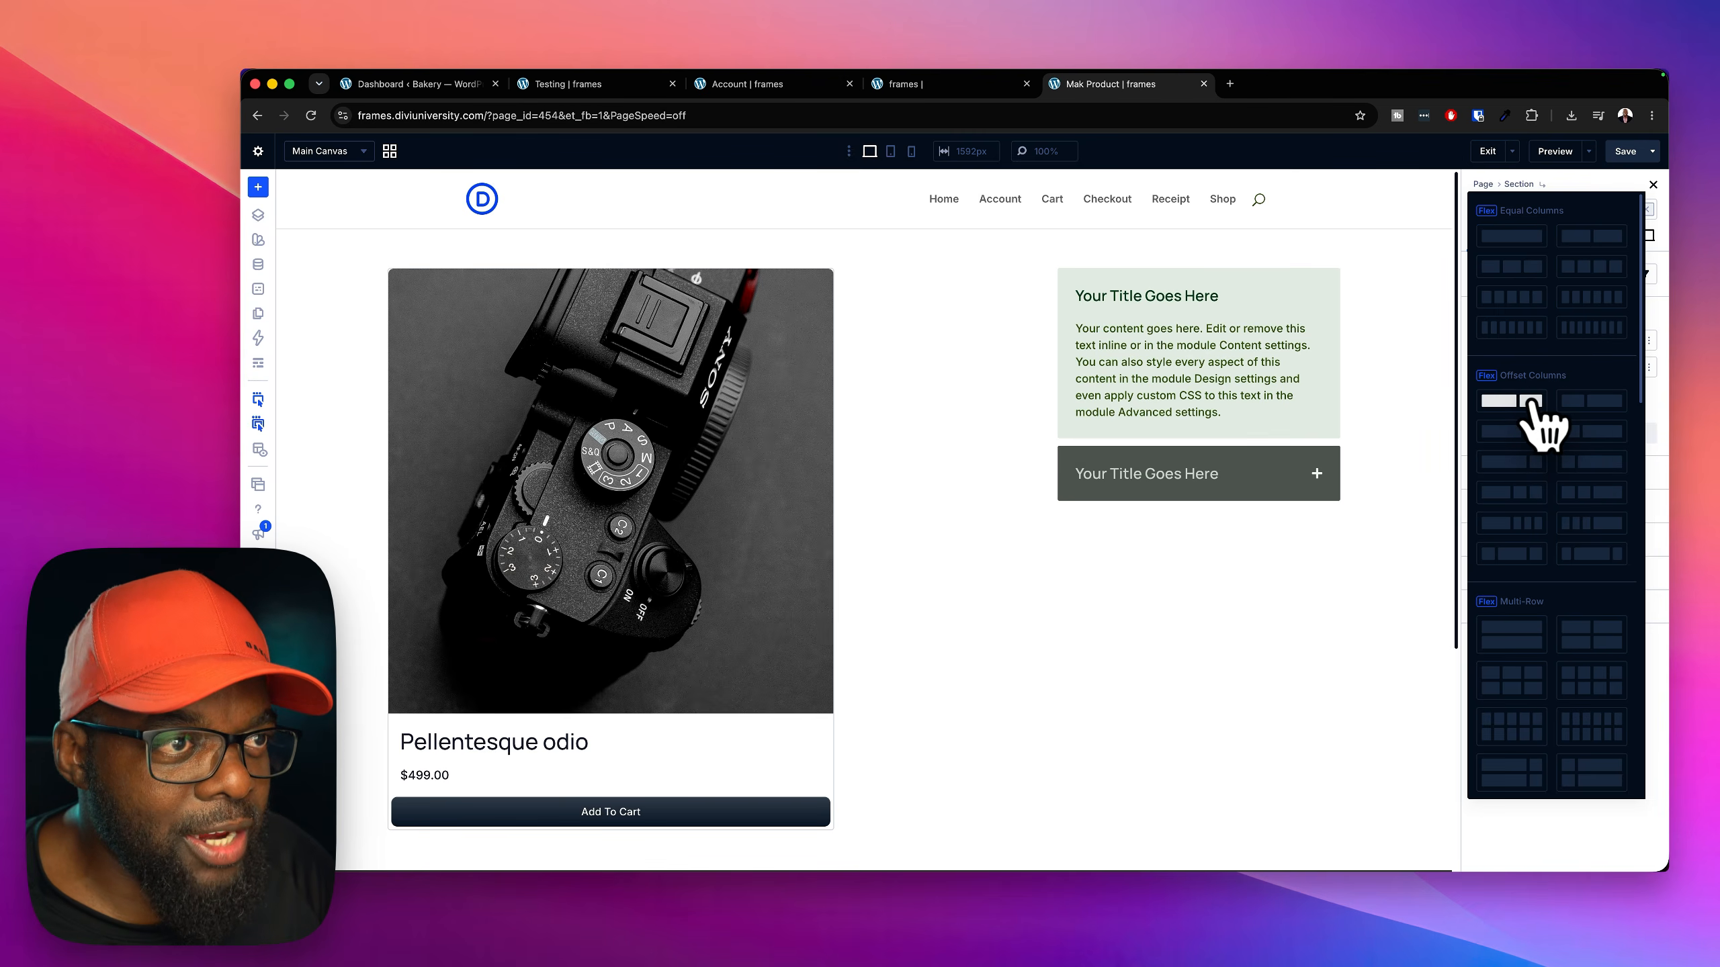
click(1530, 403)
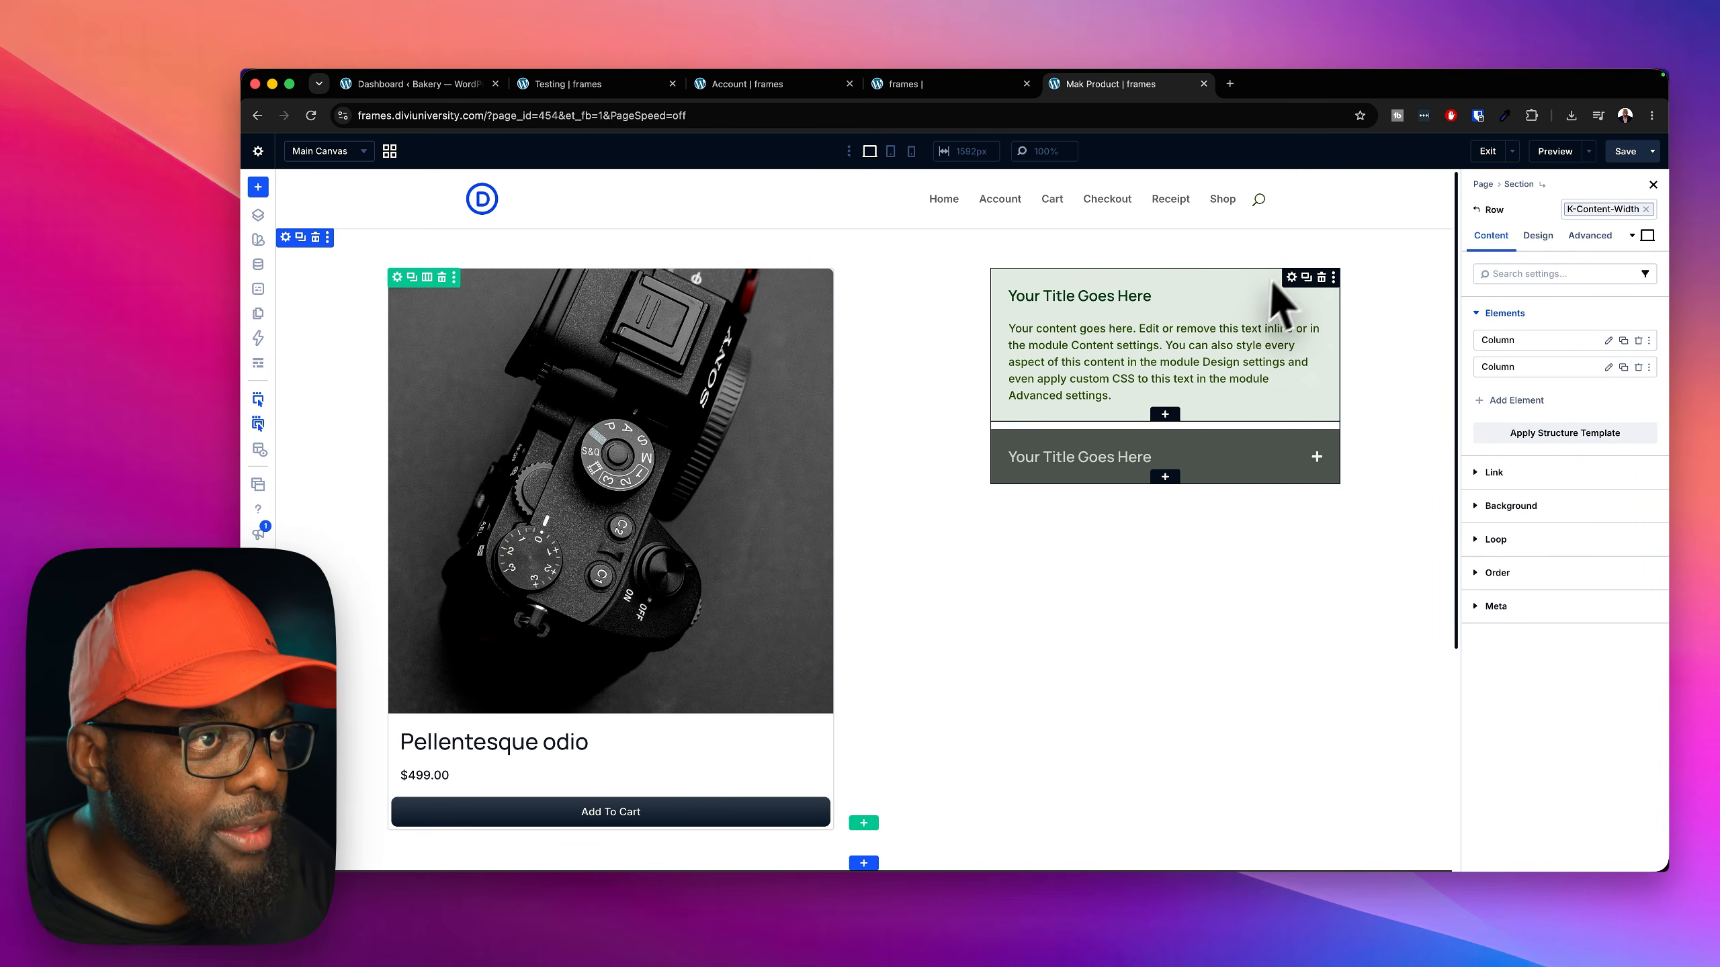
Add a Heading module above the accordion with the text FAQ
right_click(1292, 279)
mouse_move(1332, 380)
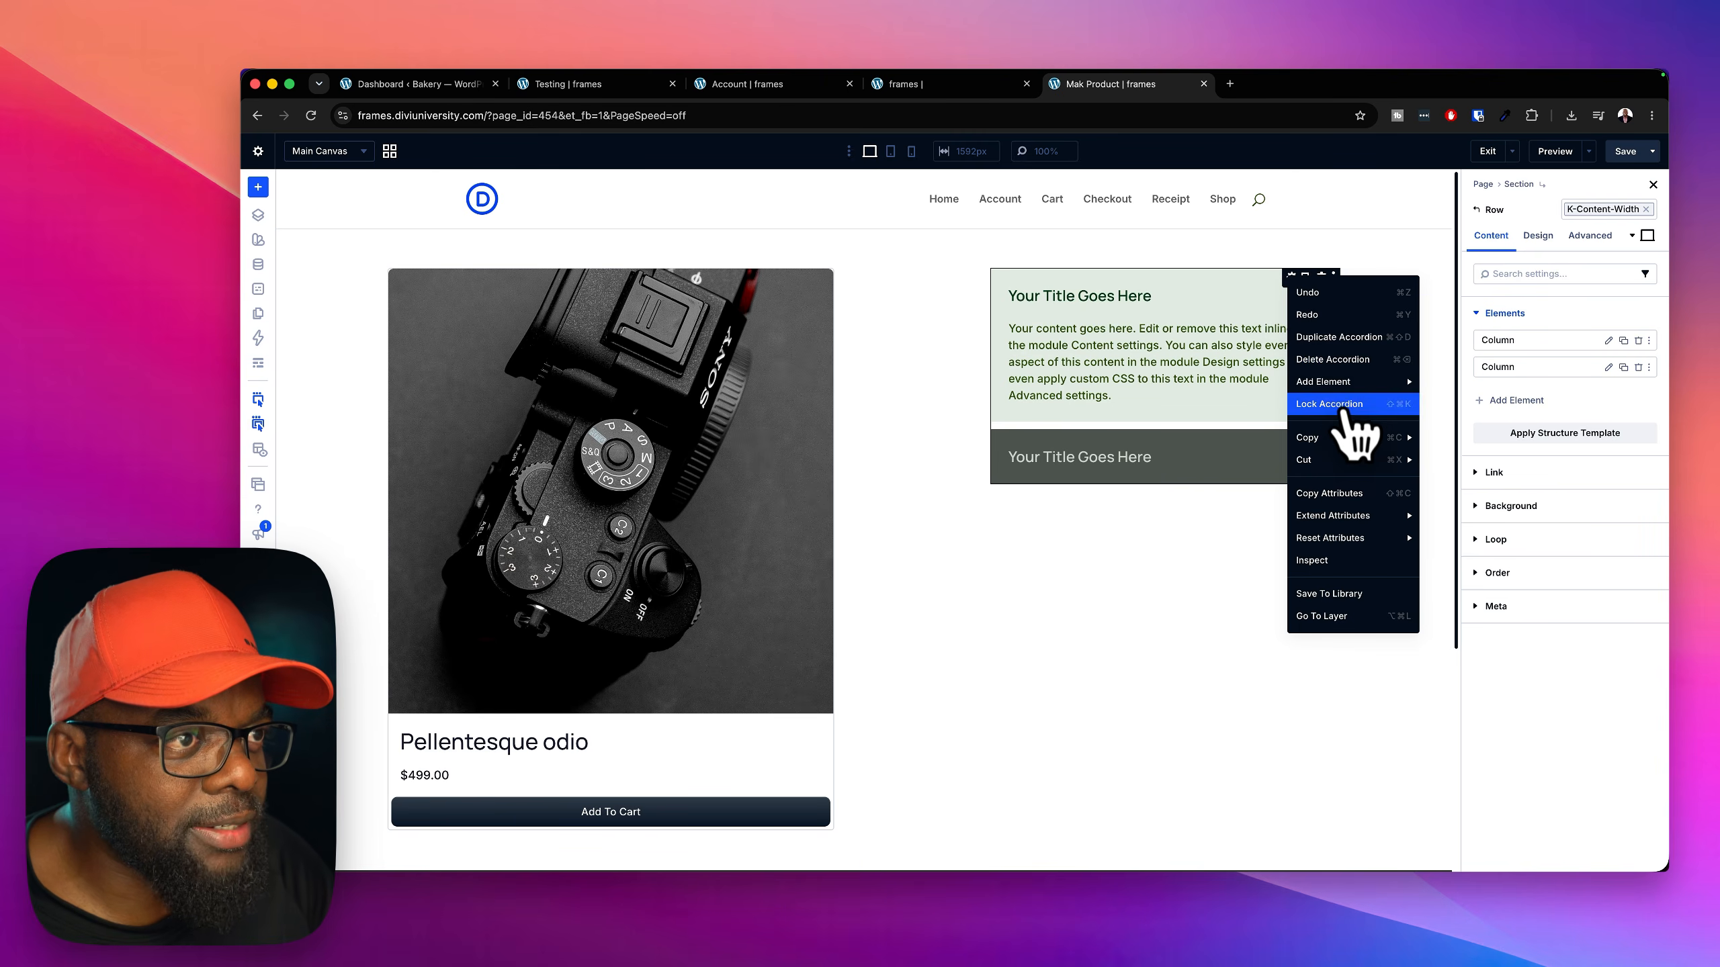
click(1476, 390)
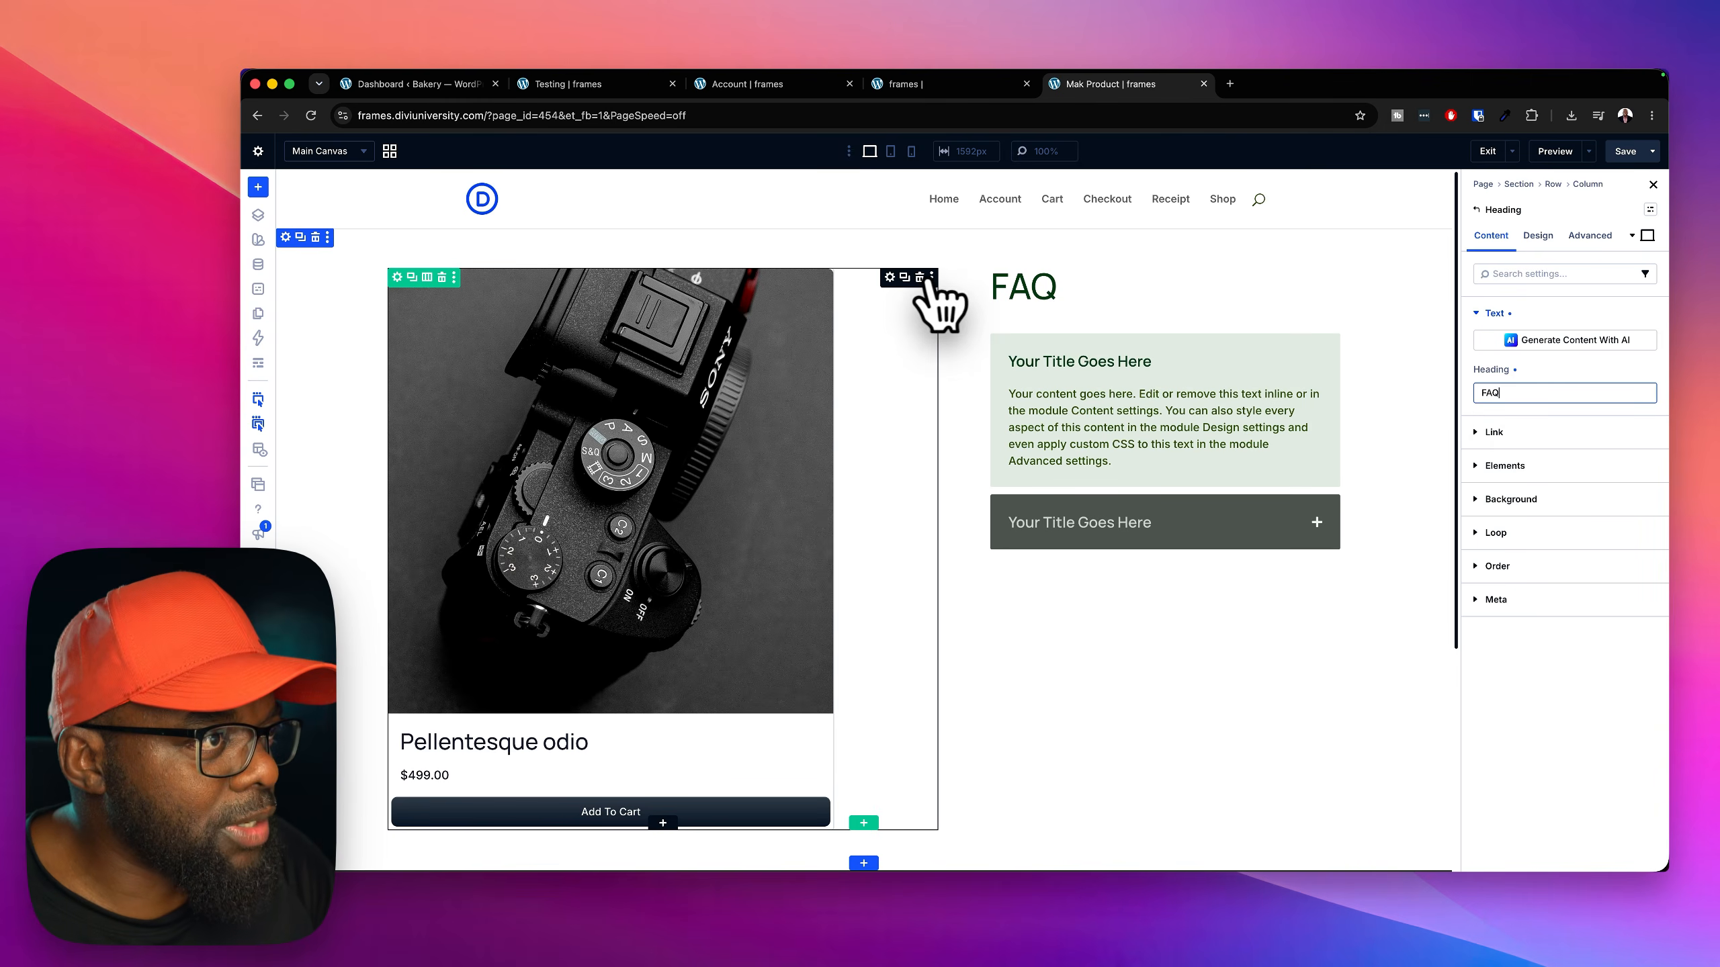
Replace the Pellentesque odio product card with an FC Product Carousel module in the same column and save the page
click(919, 277)
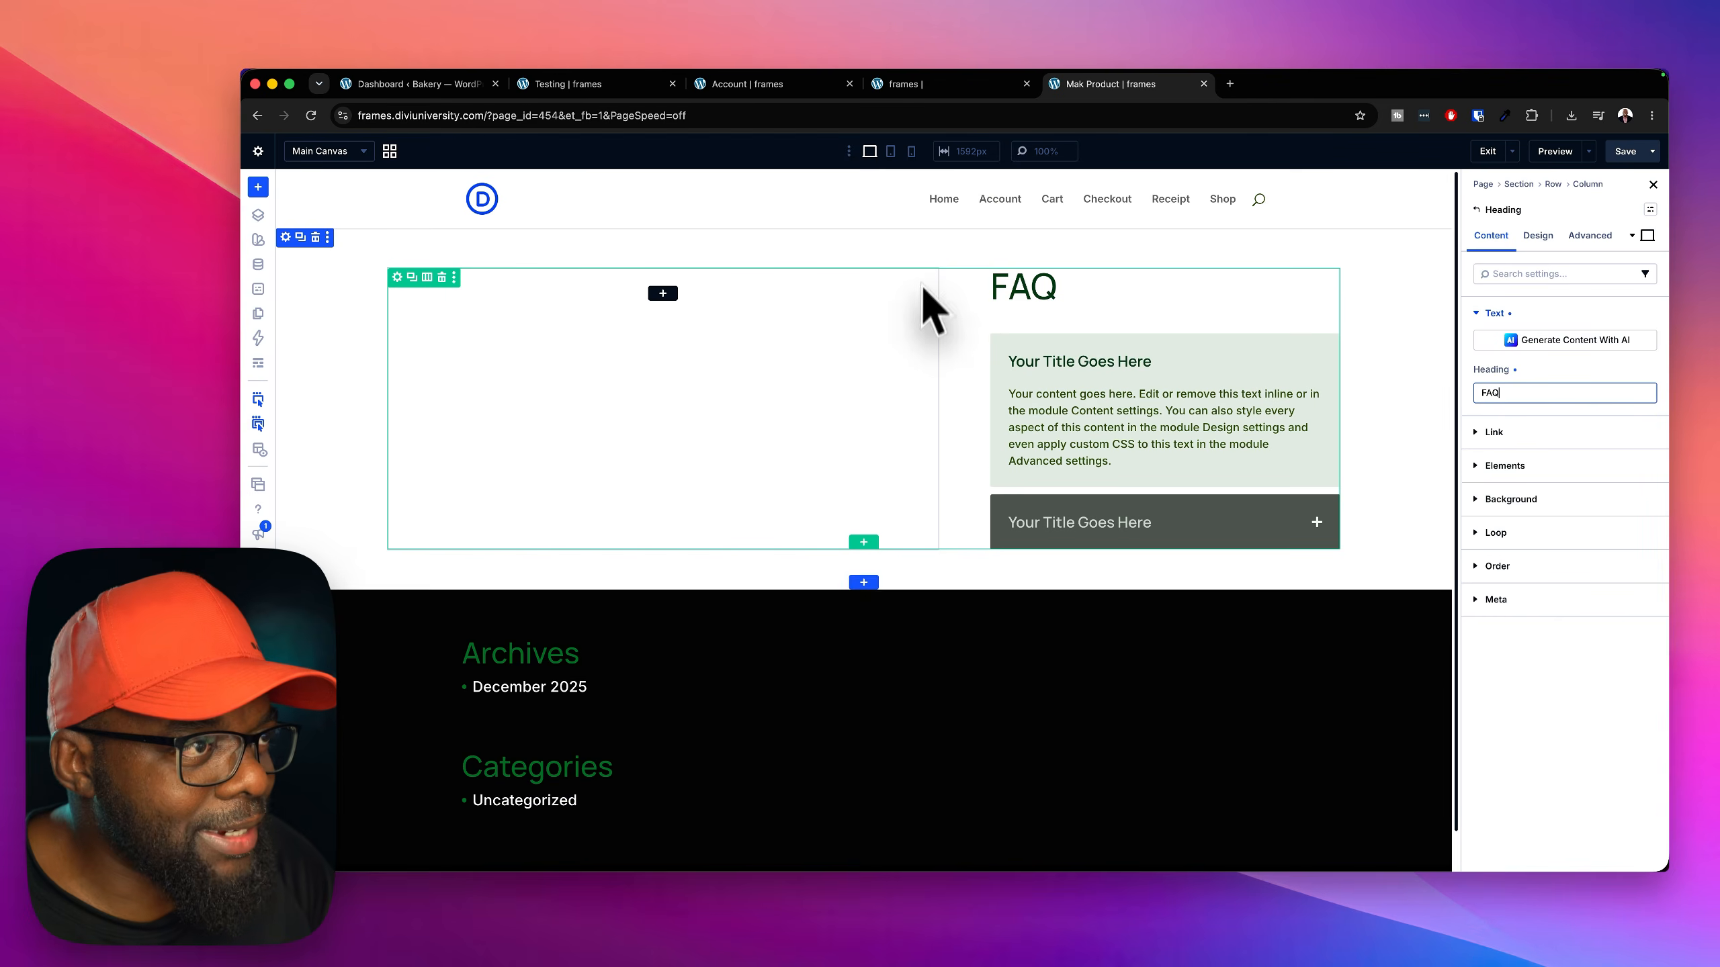
click(664, 294)
text(fc)
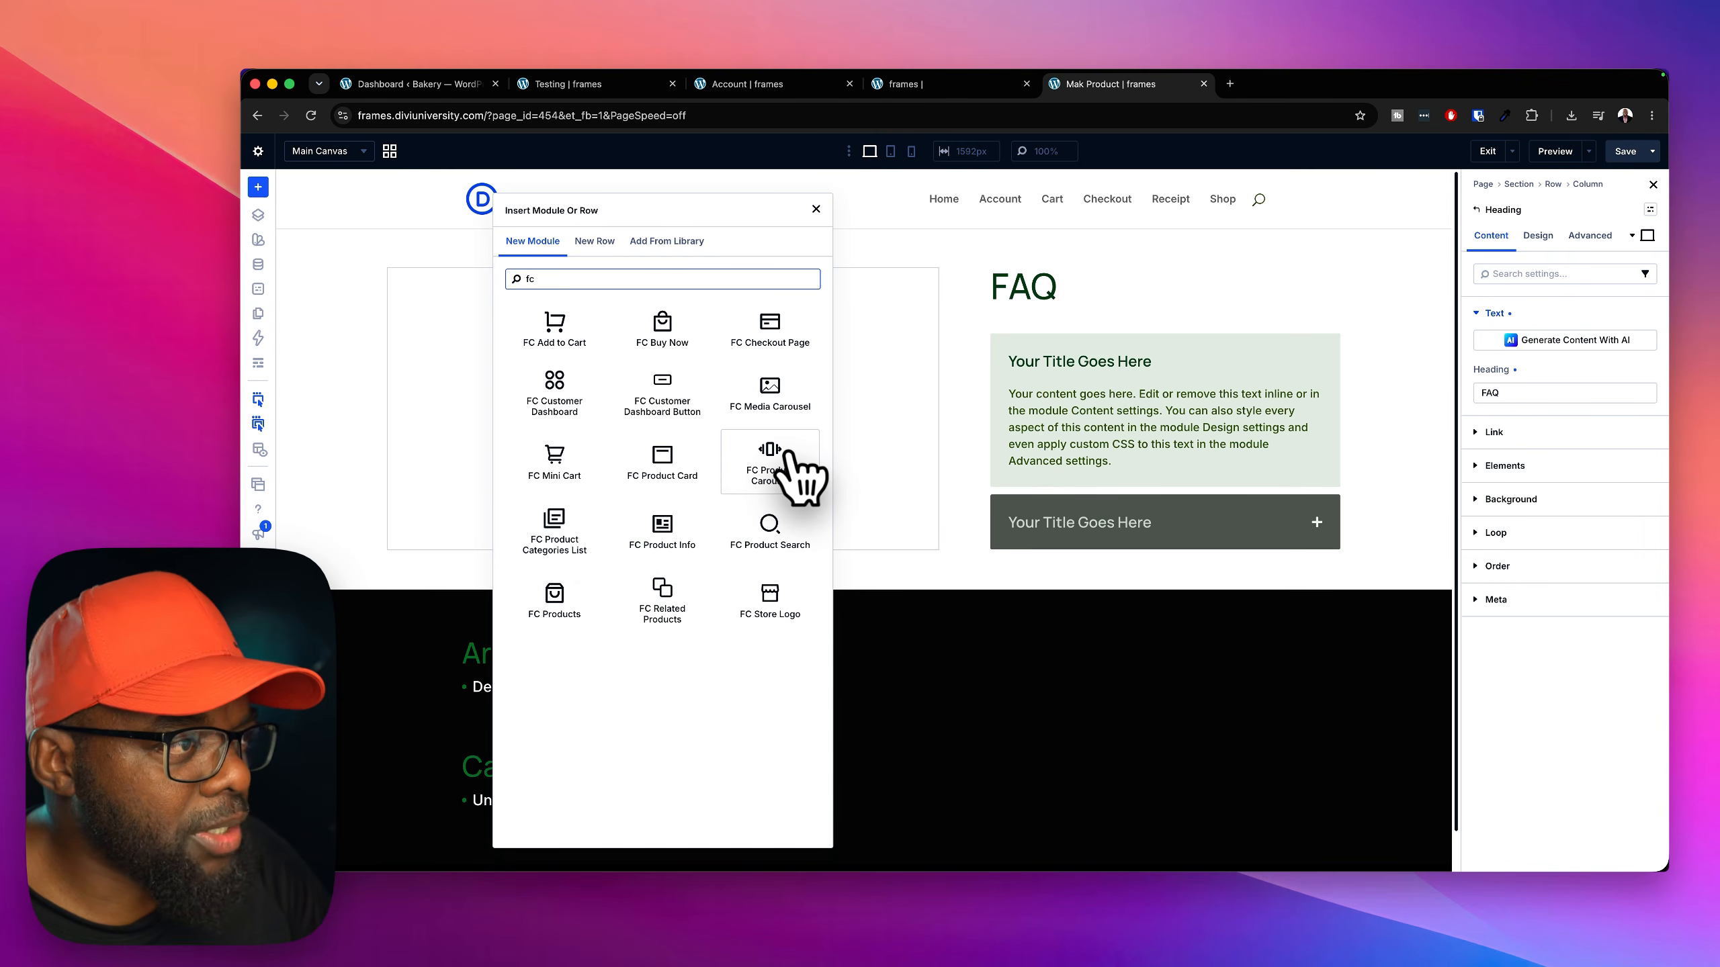
click(770, 460)
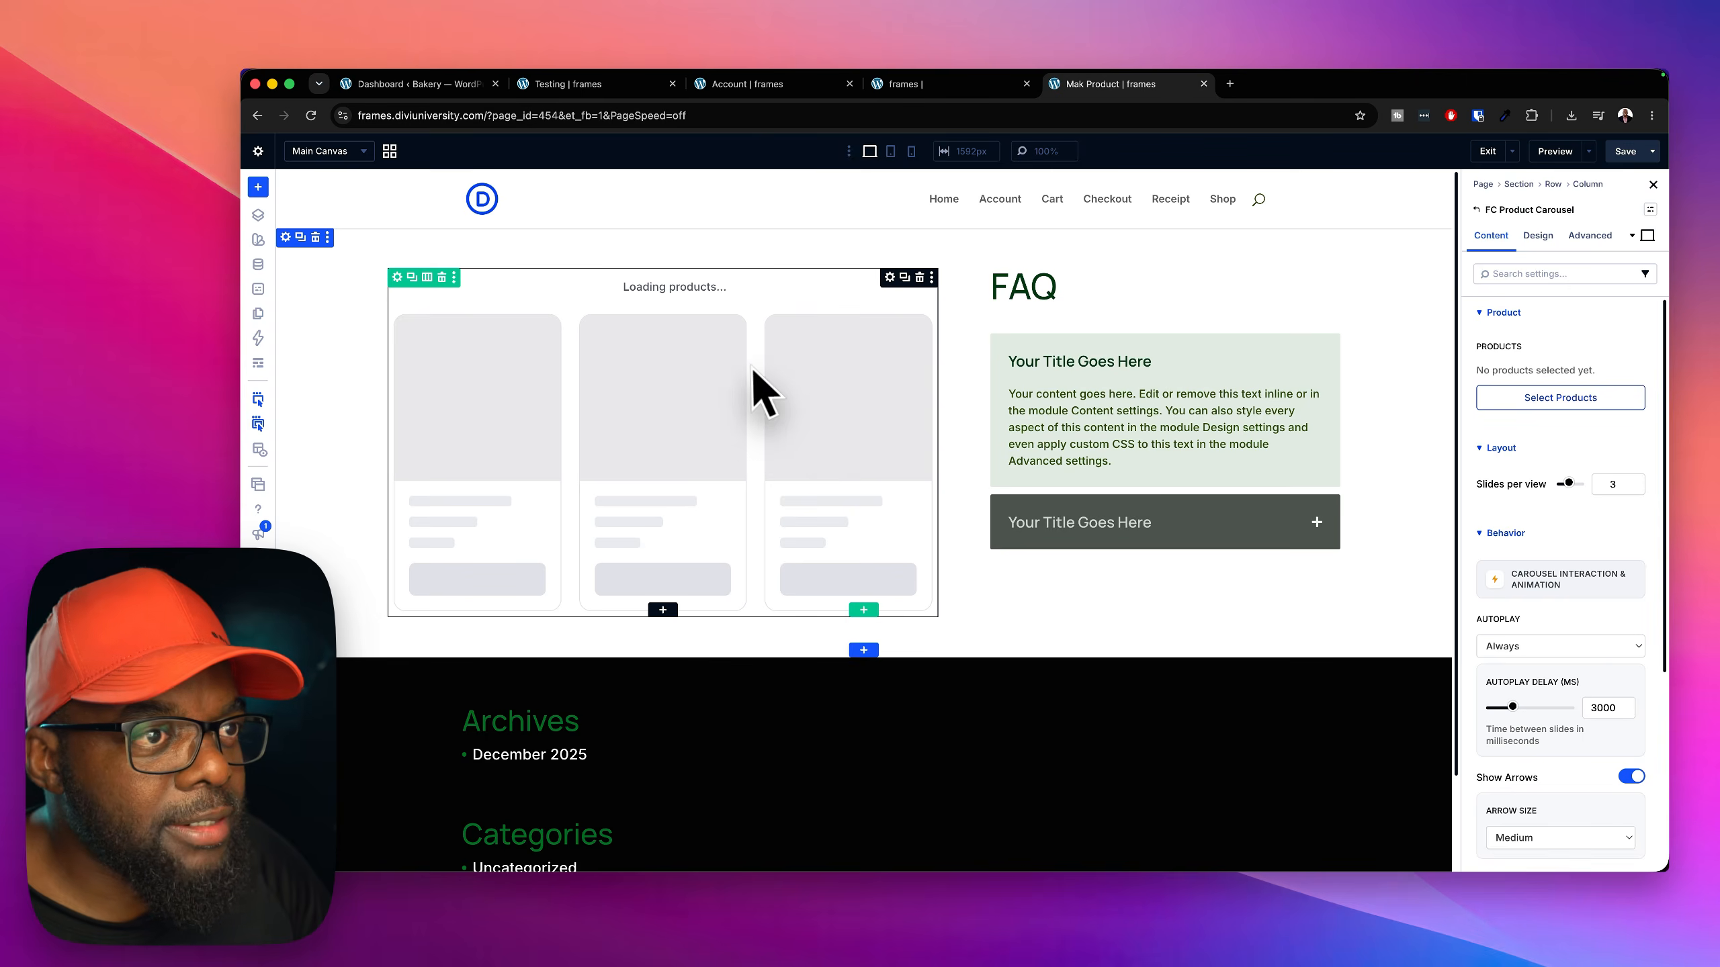
click(1625, 152)
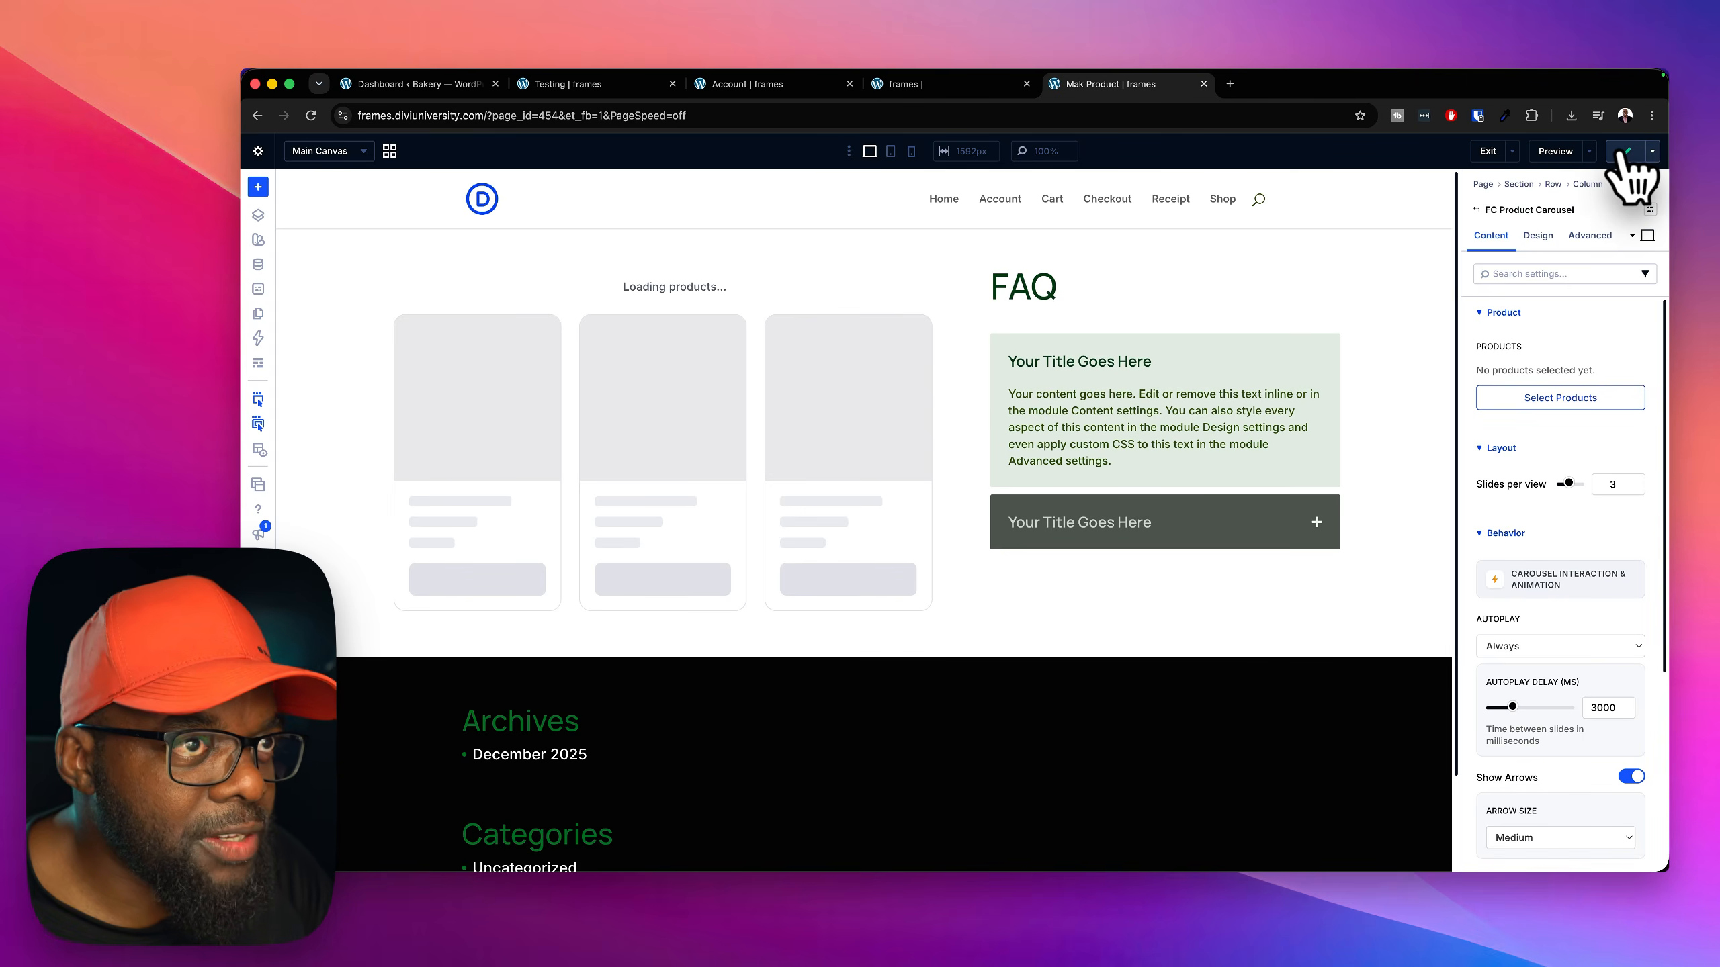
Add the products Facilisis fermentum, Pellentesque odio and Quisque volutpat mattis to the product carousel
click(1567, 482)
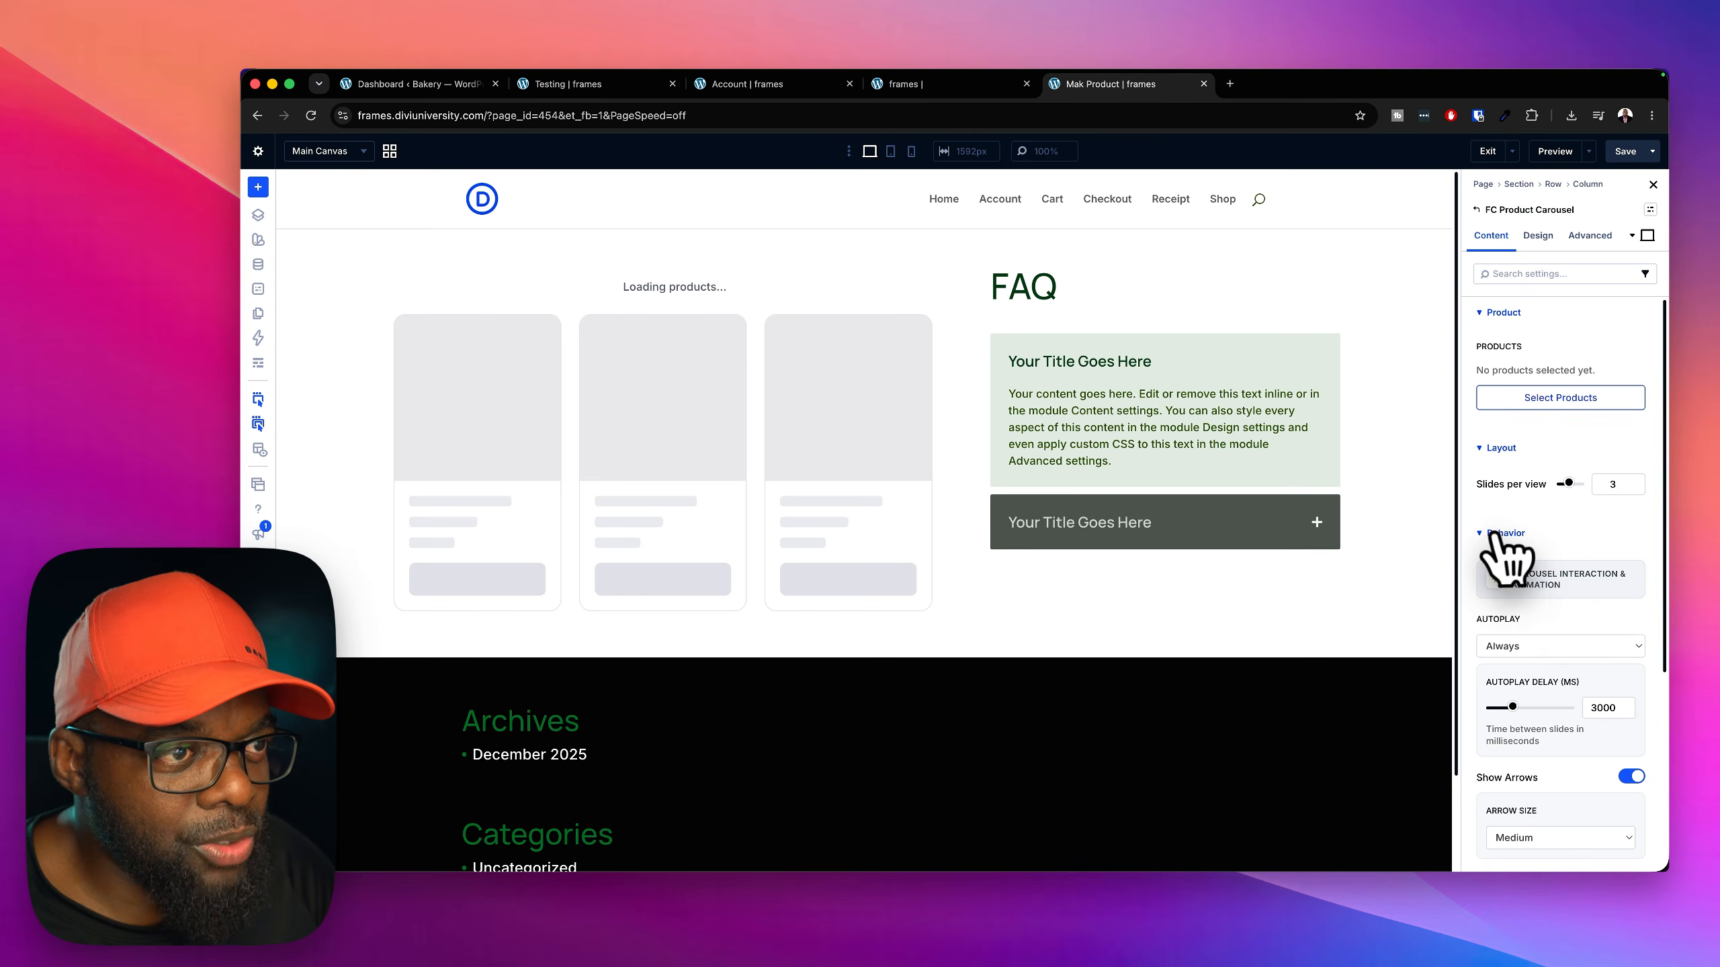
click(1558, 398)
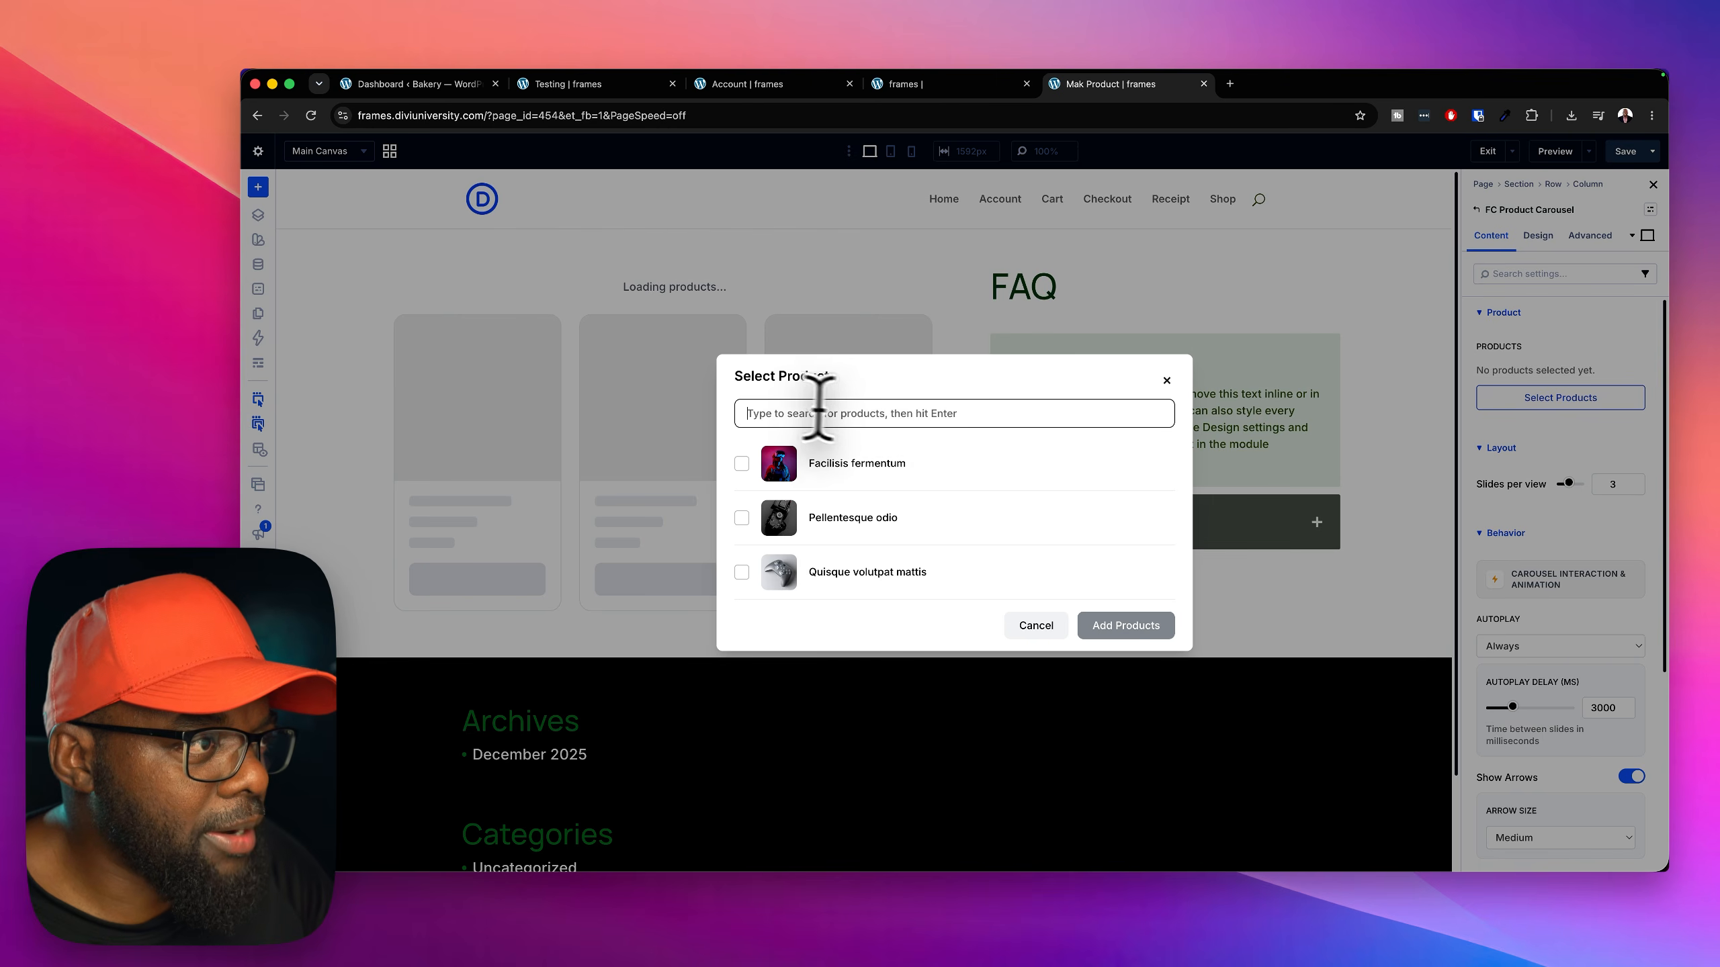
click(742, 463)
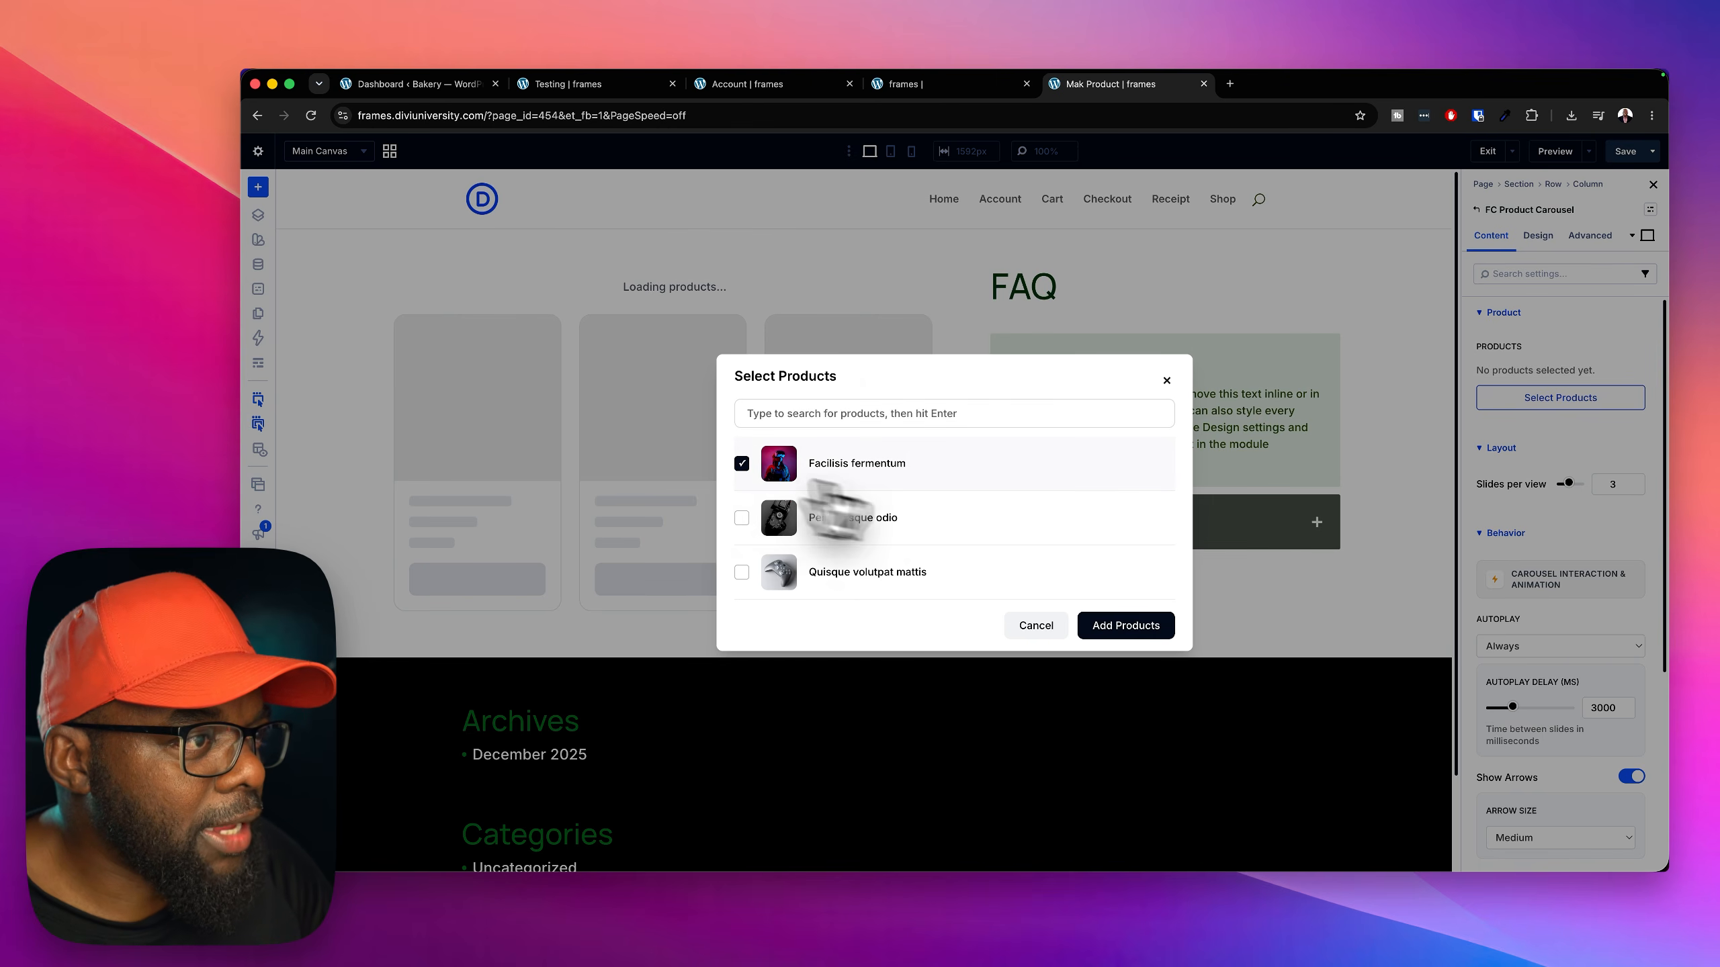
click(742, 518)
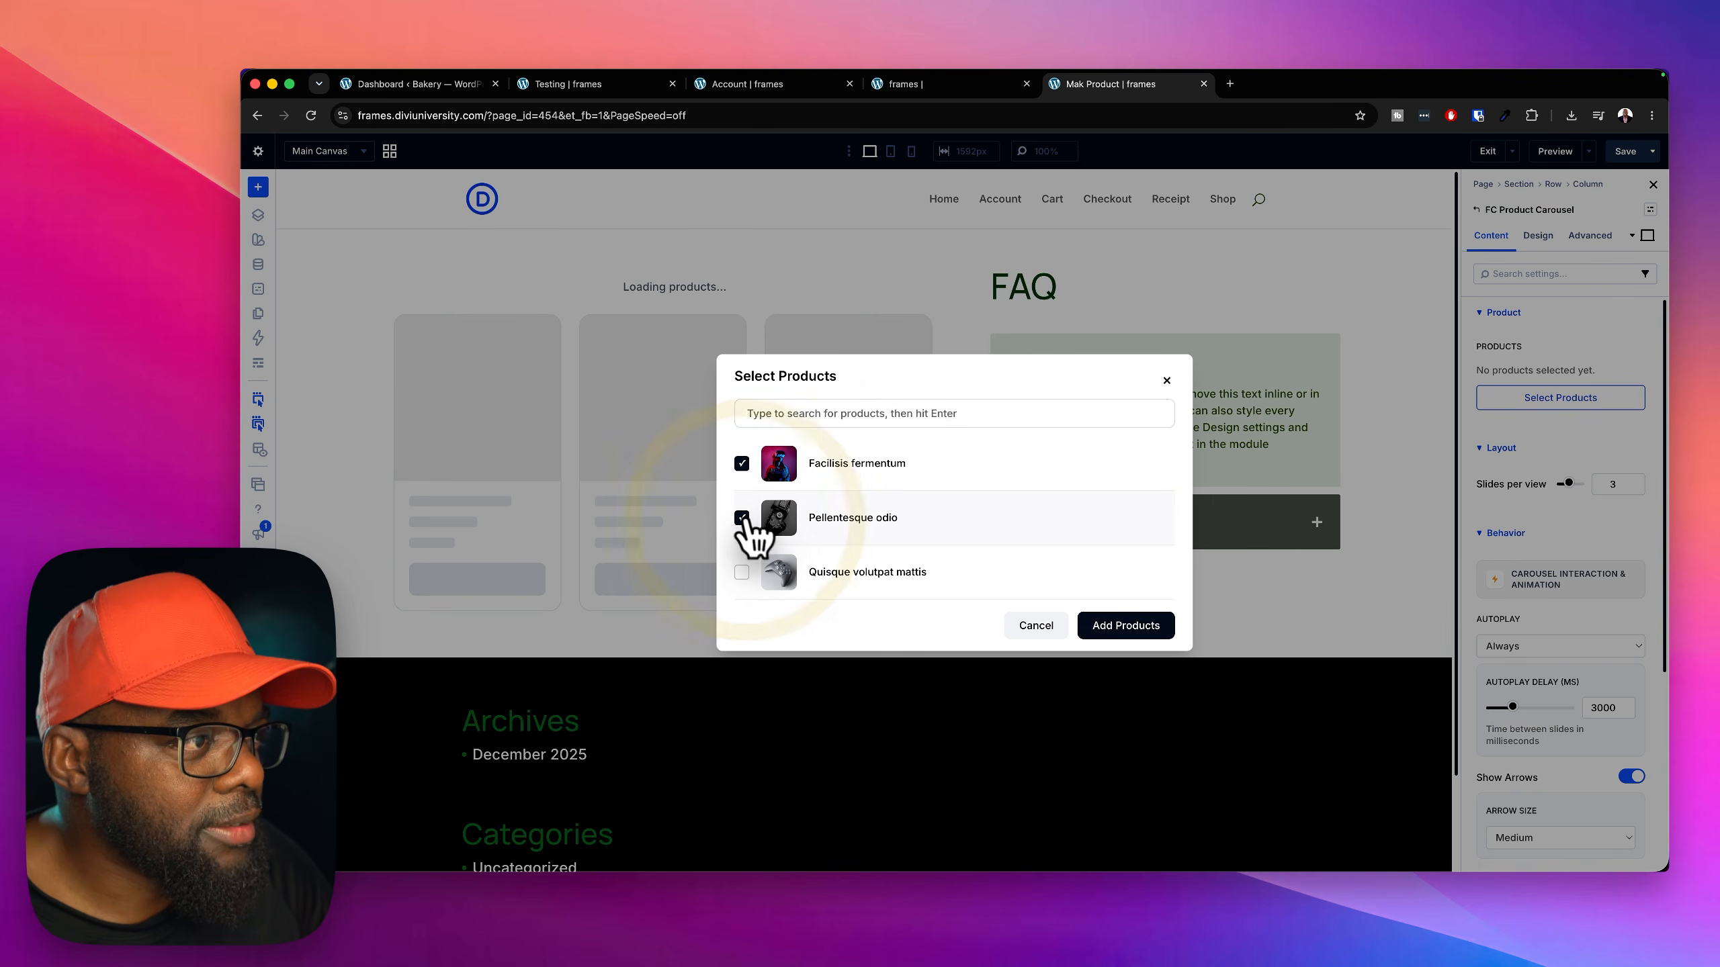
click(743, 572)
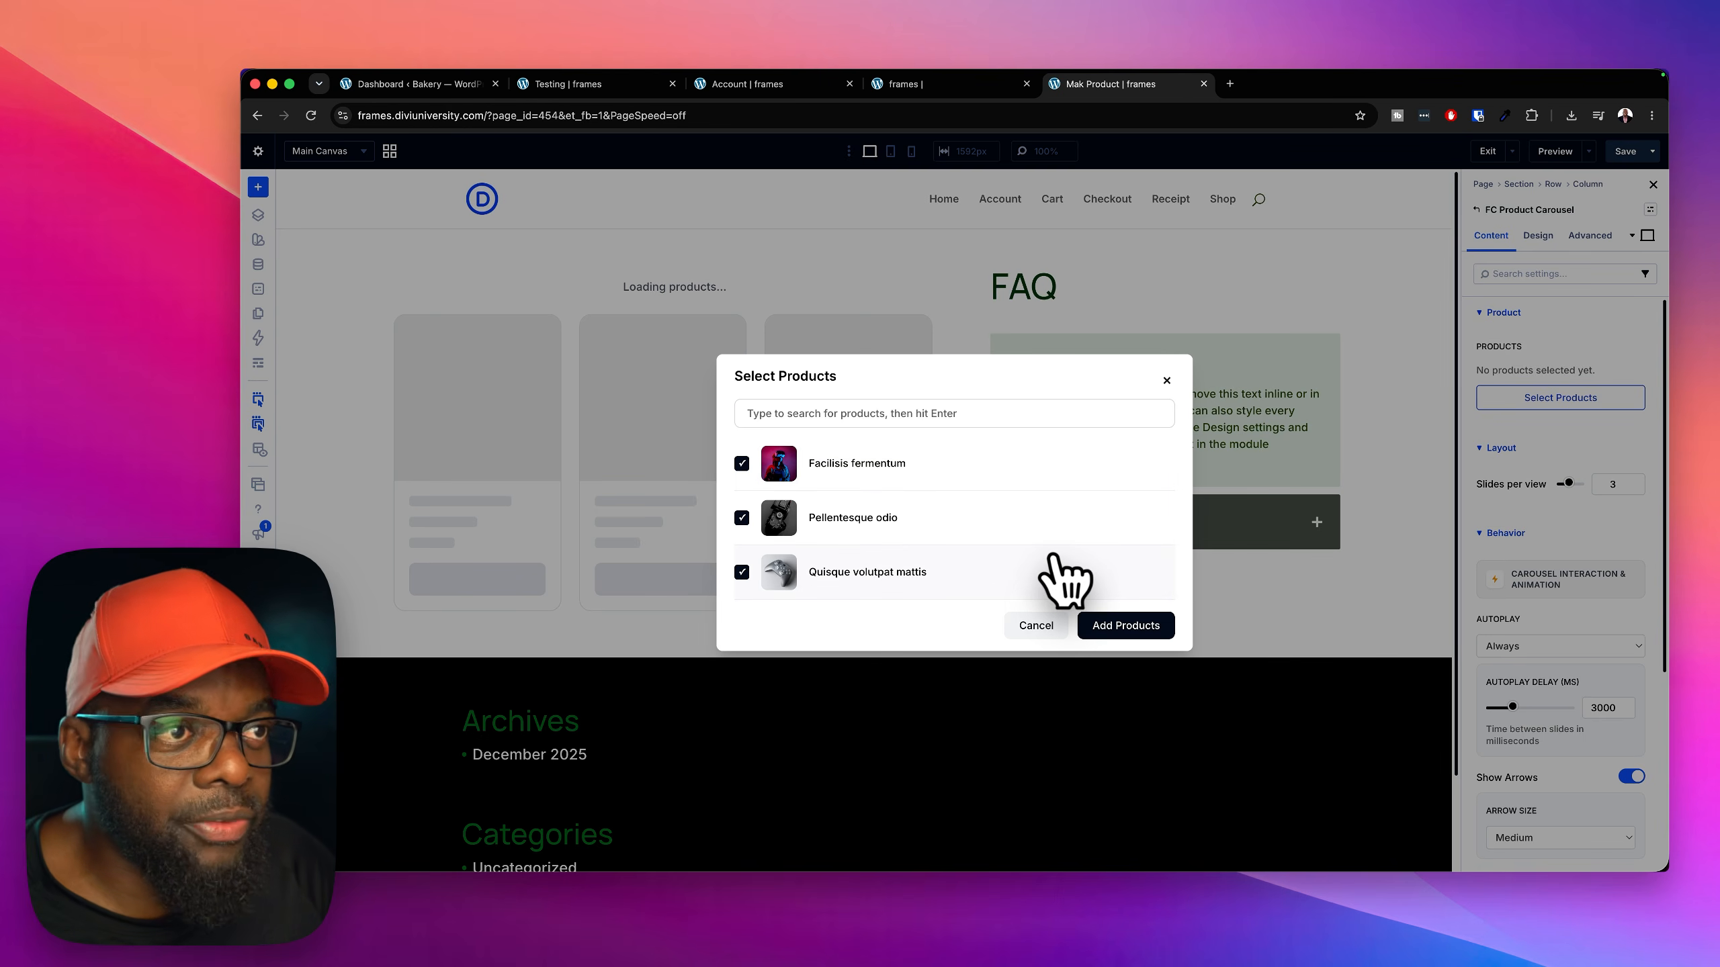
click(1151, 630)
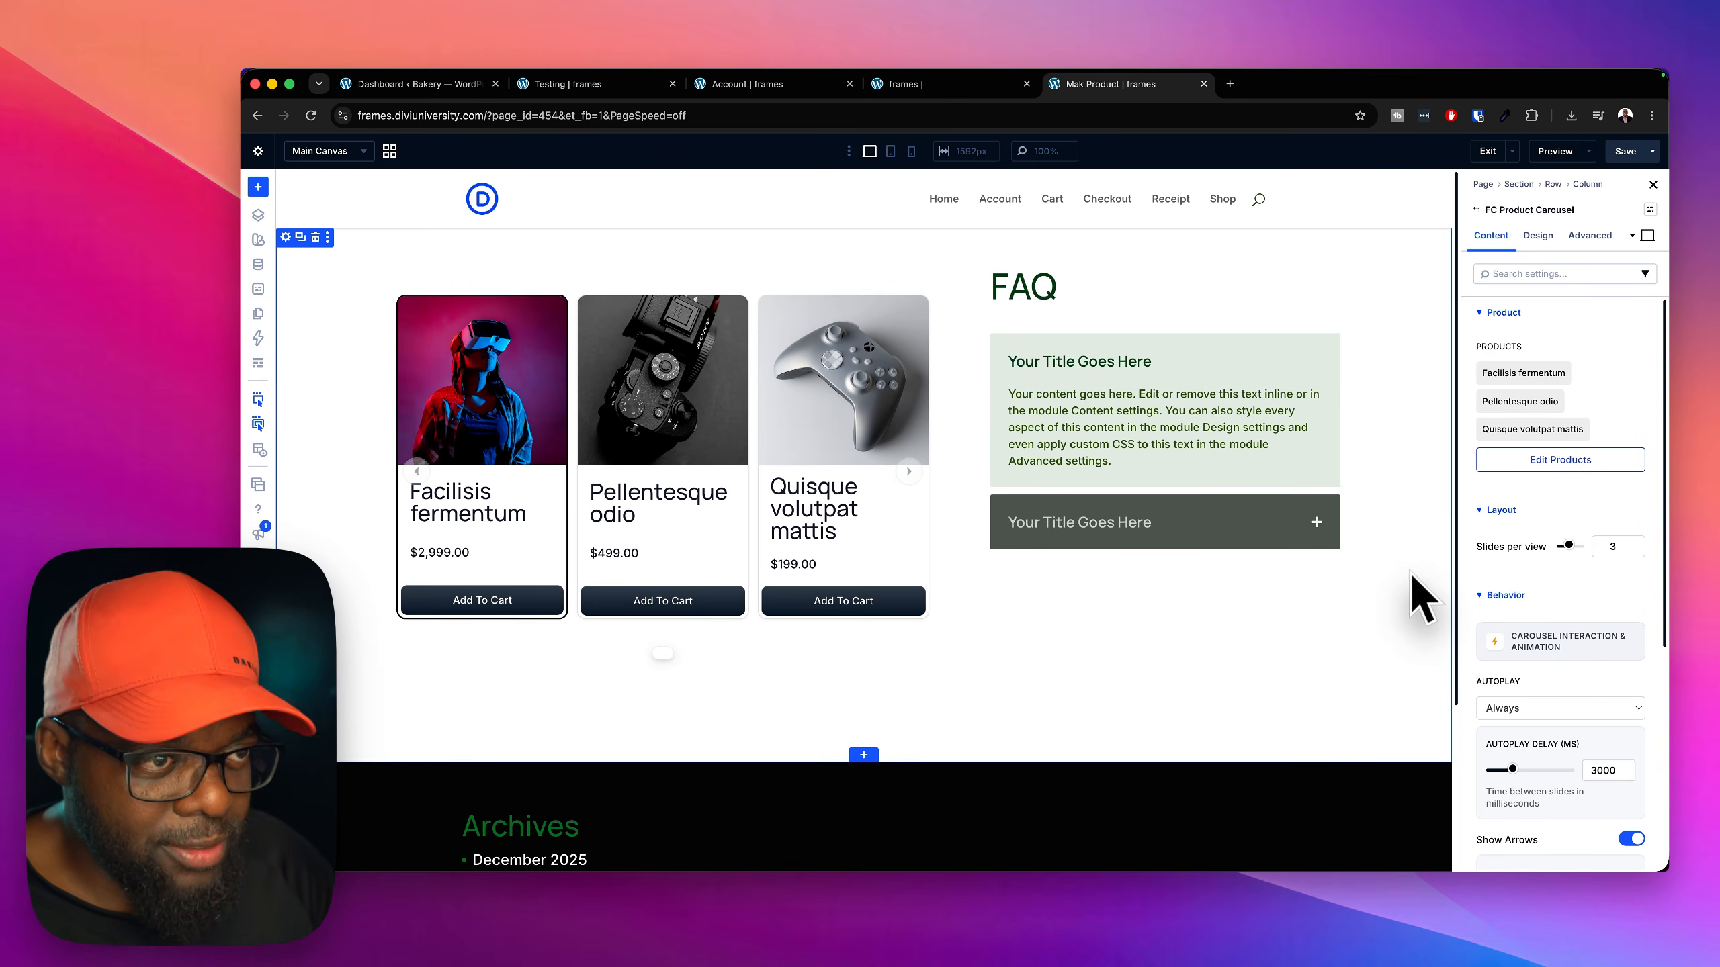
Review the carousel's autoplay, arrow and pagination options, and try its infinite loop setting
click(1550, 712)
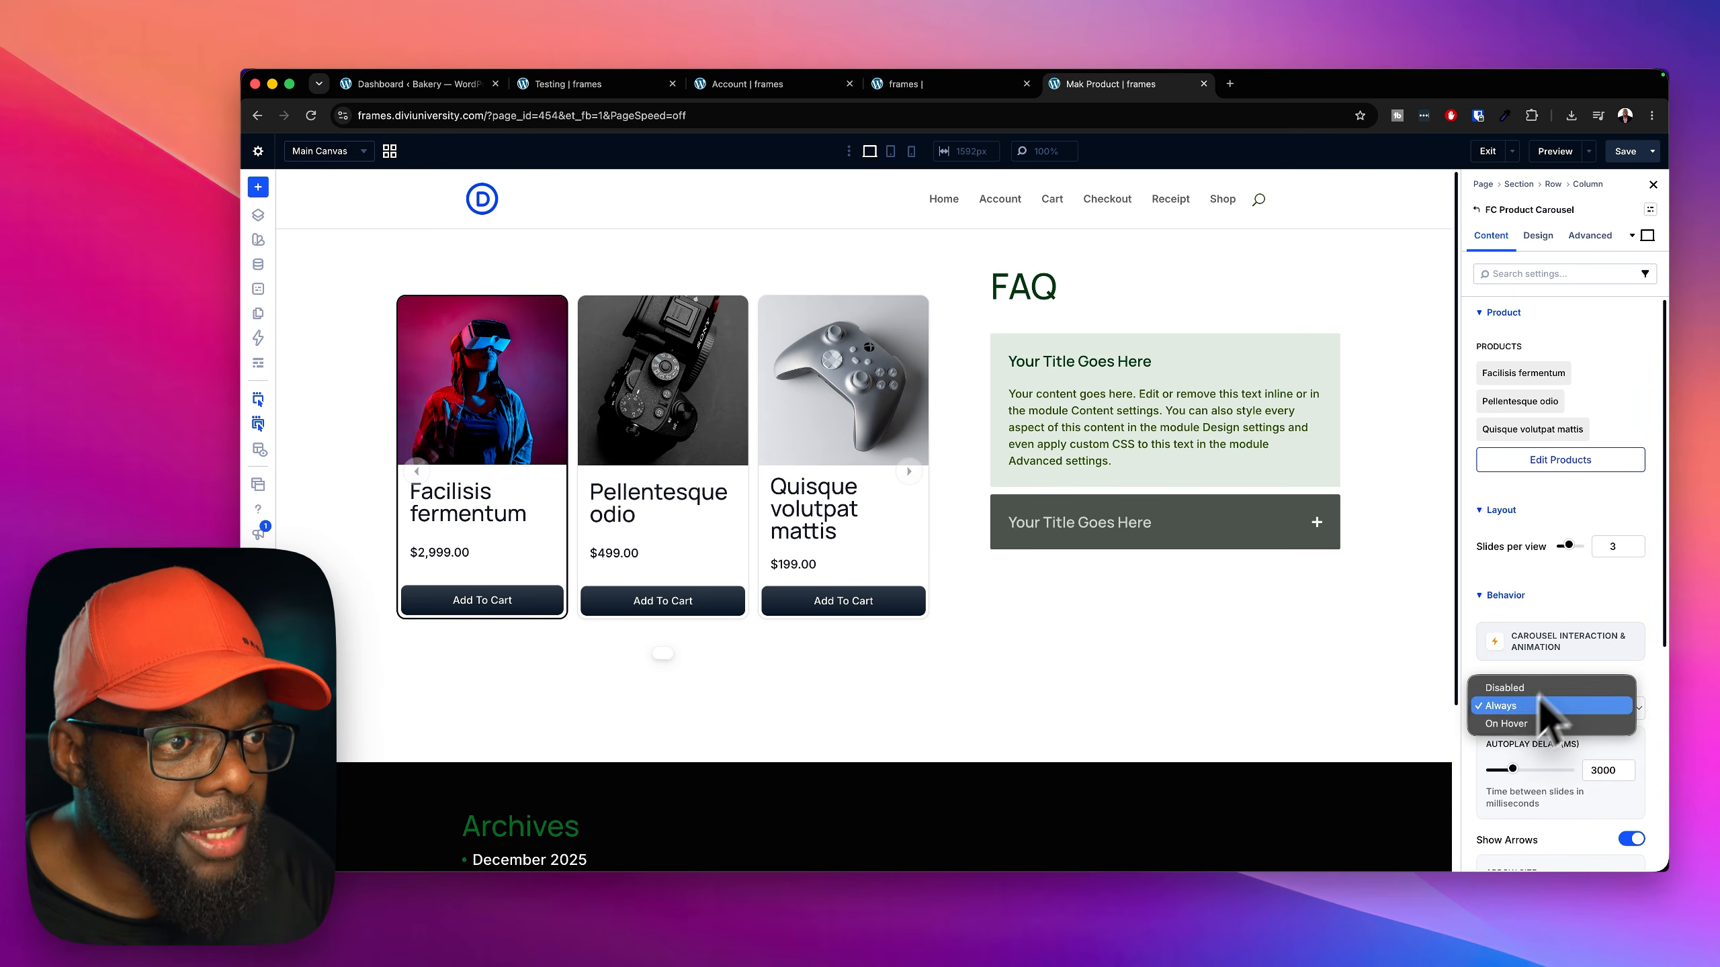
click(1647, 671)
scroll(1643, 688, down, 3)
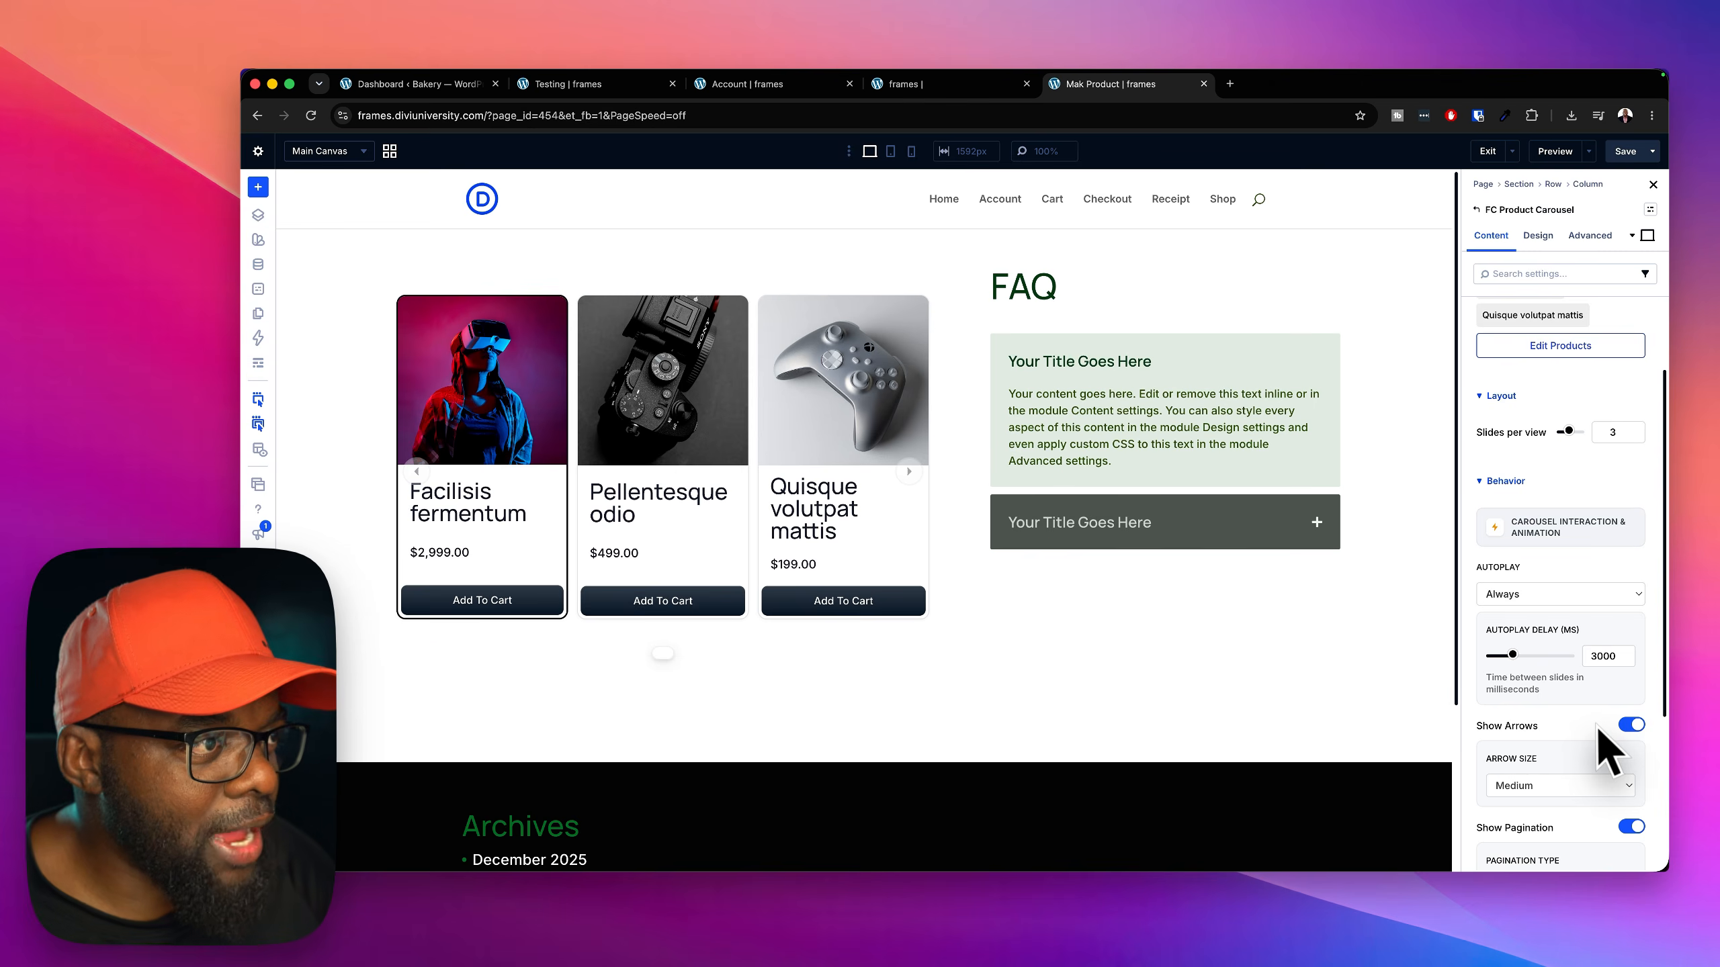
scroll(1596, 726, down, 5)
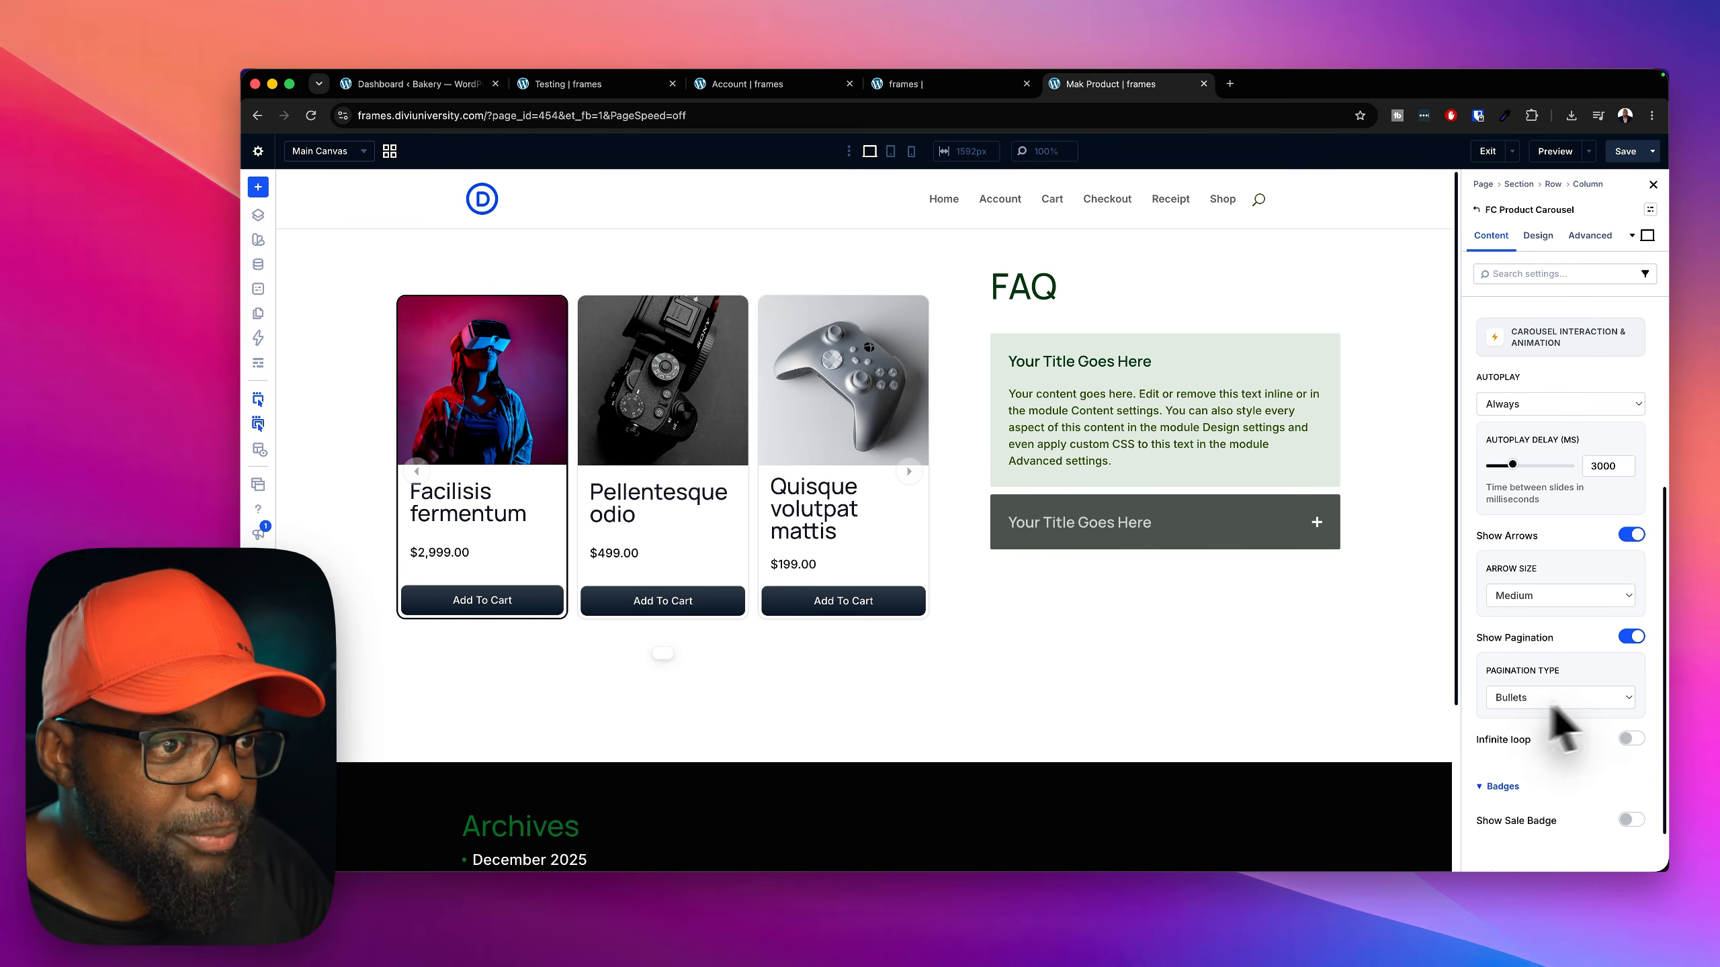
click(1633, 739)
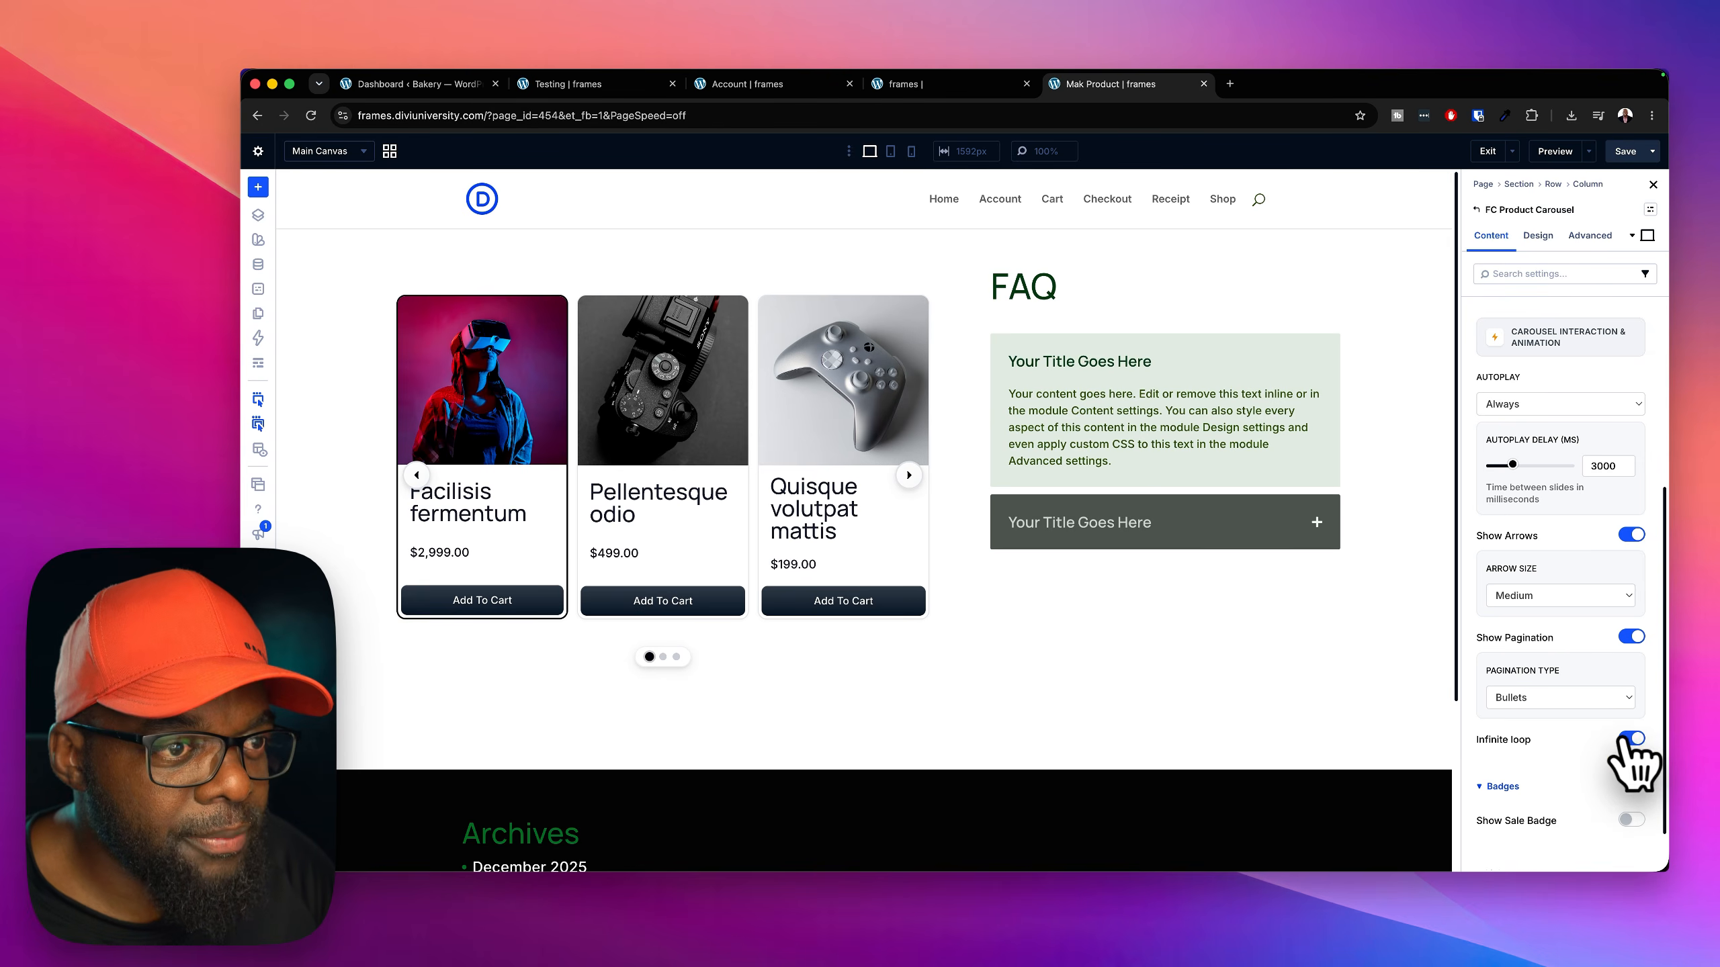
click(1635, 739)
scroll(1511, 718, down, 2)
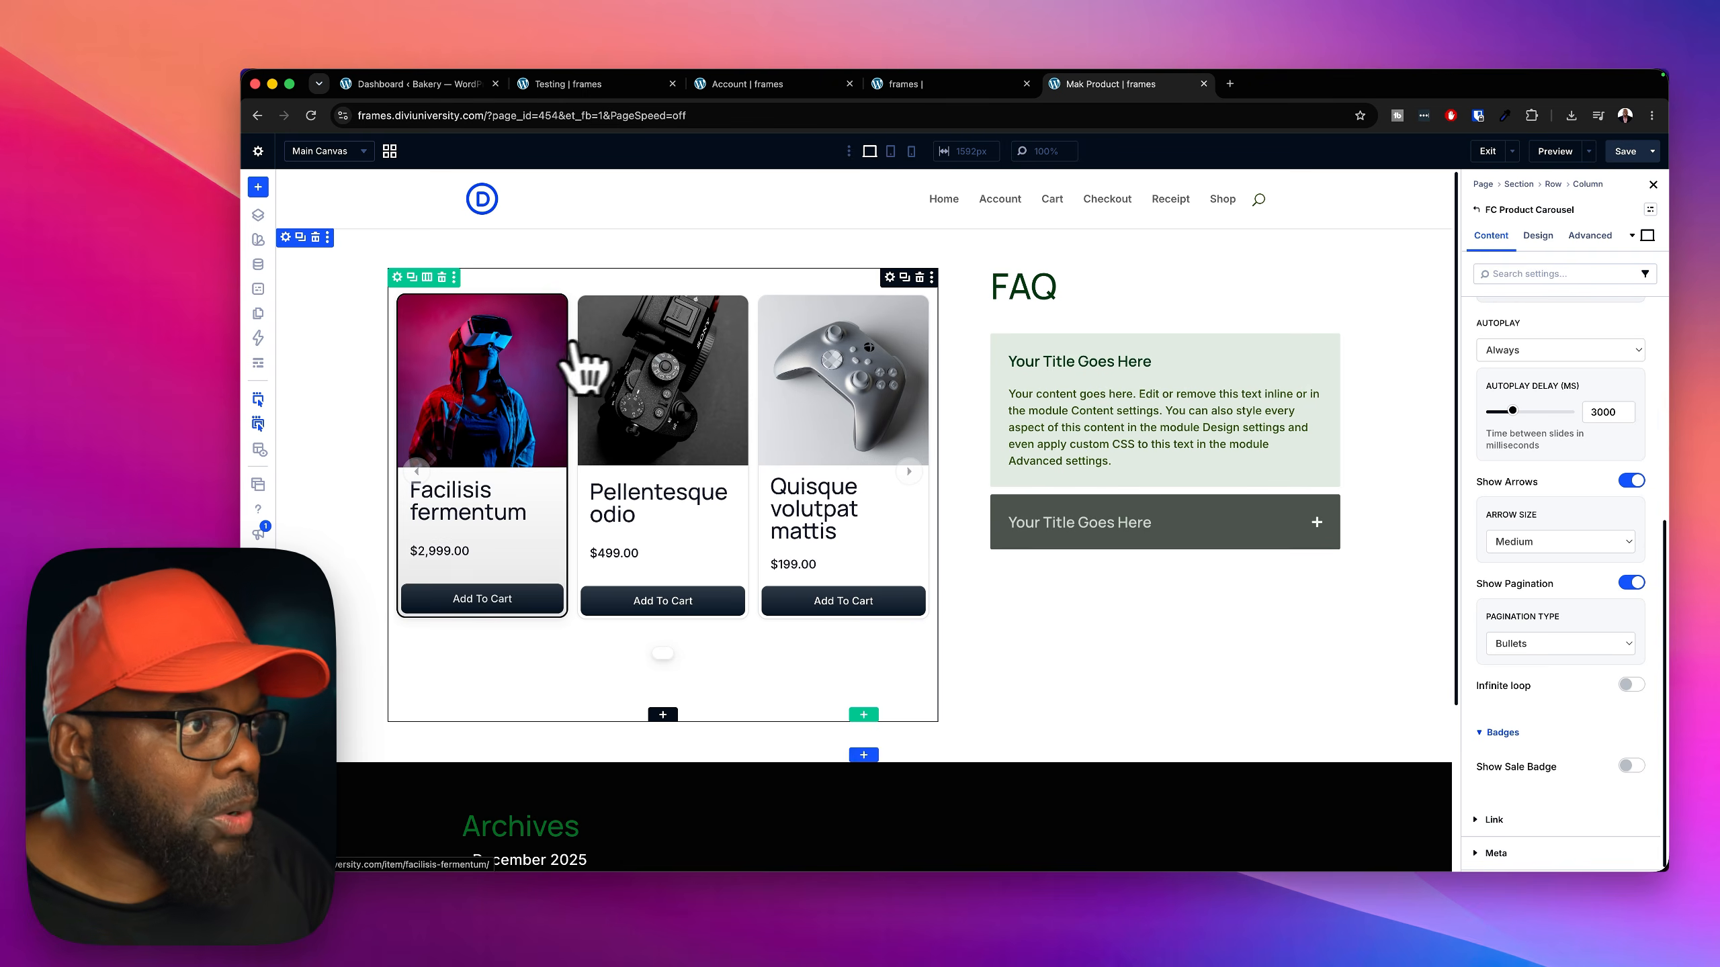
Widen the carousel's column to the full row width and delete the second column holding the FAQ heading and accordion
click(397, 278)
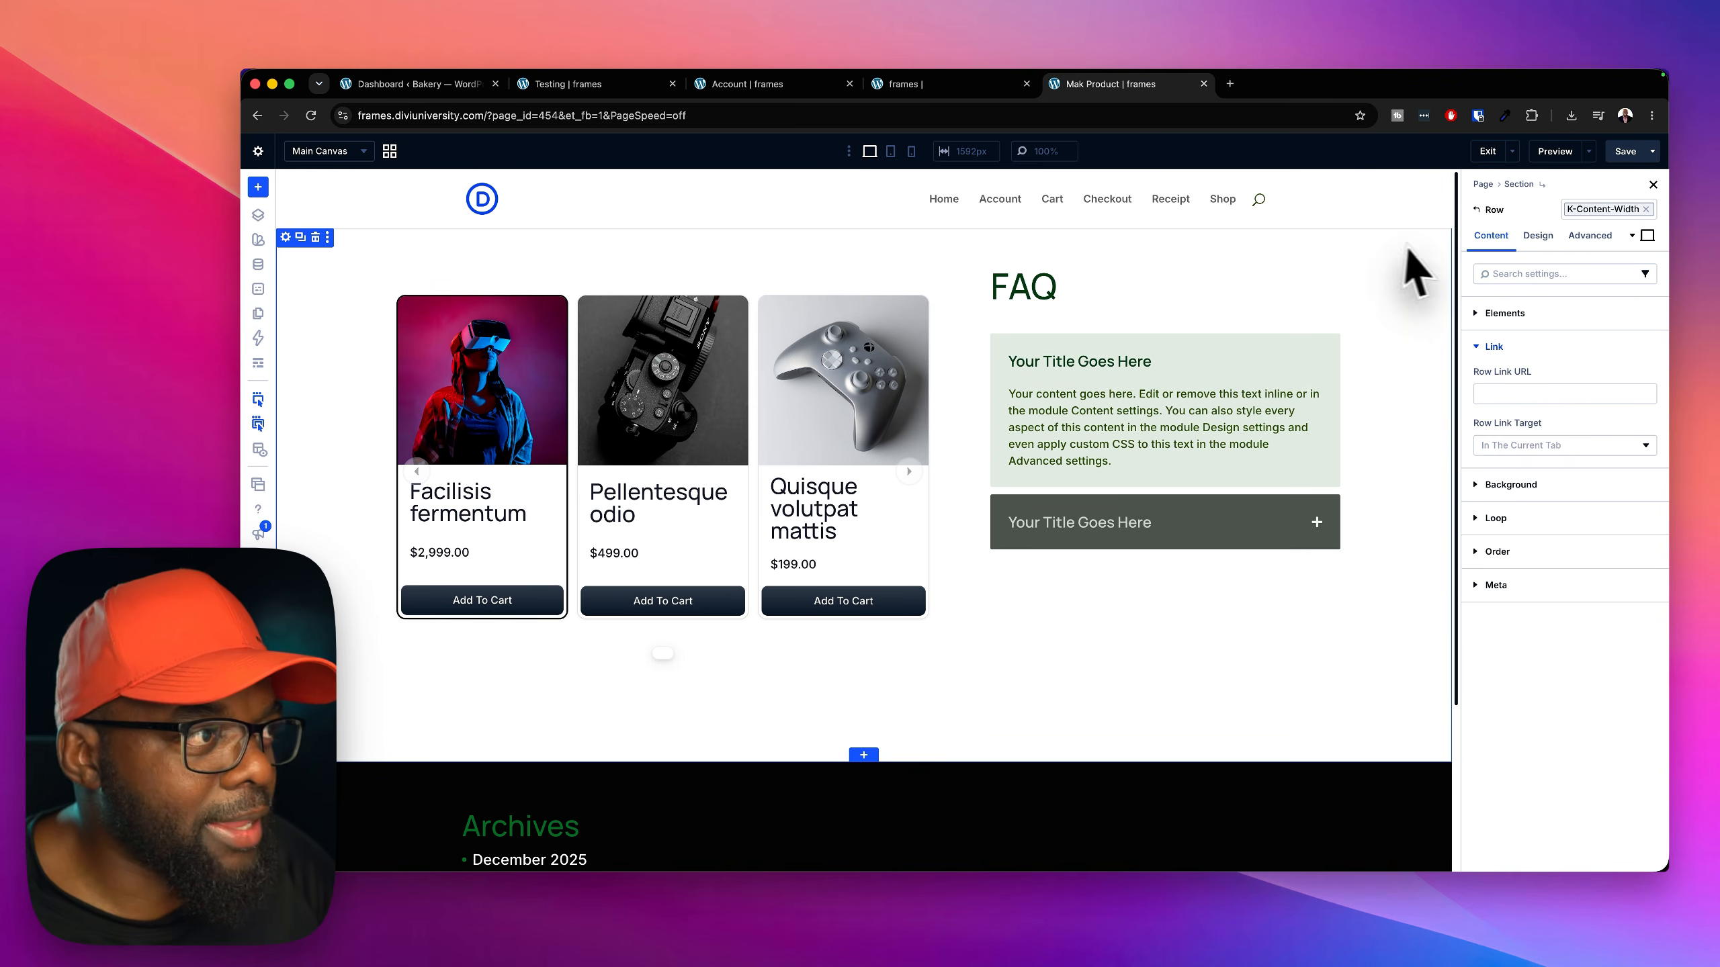
click(1538, 236)
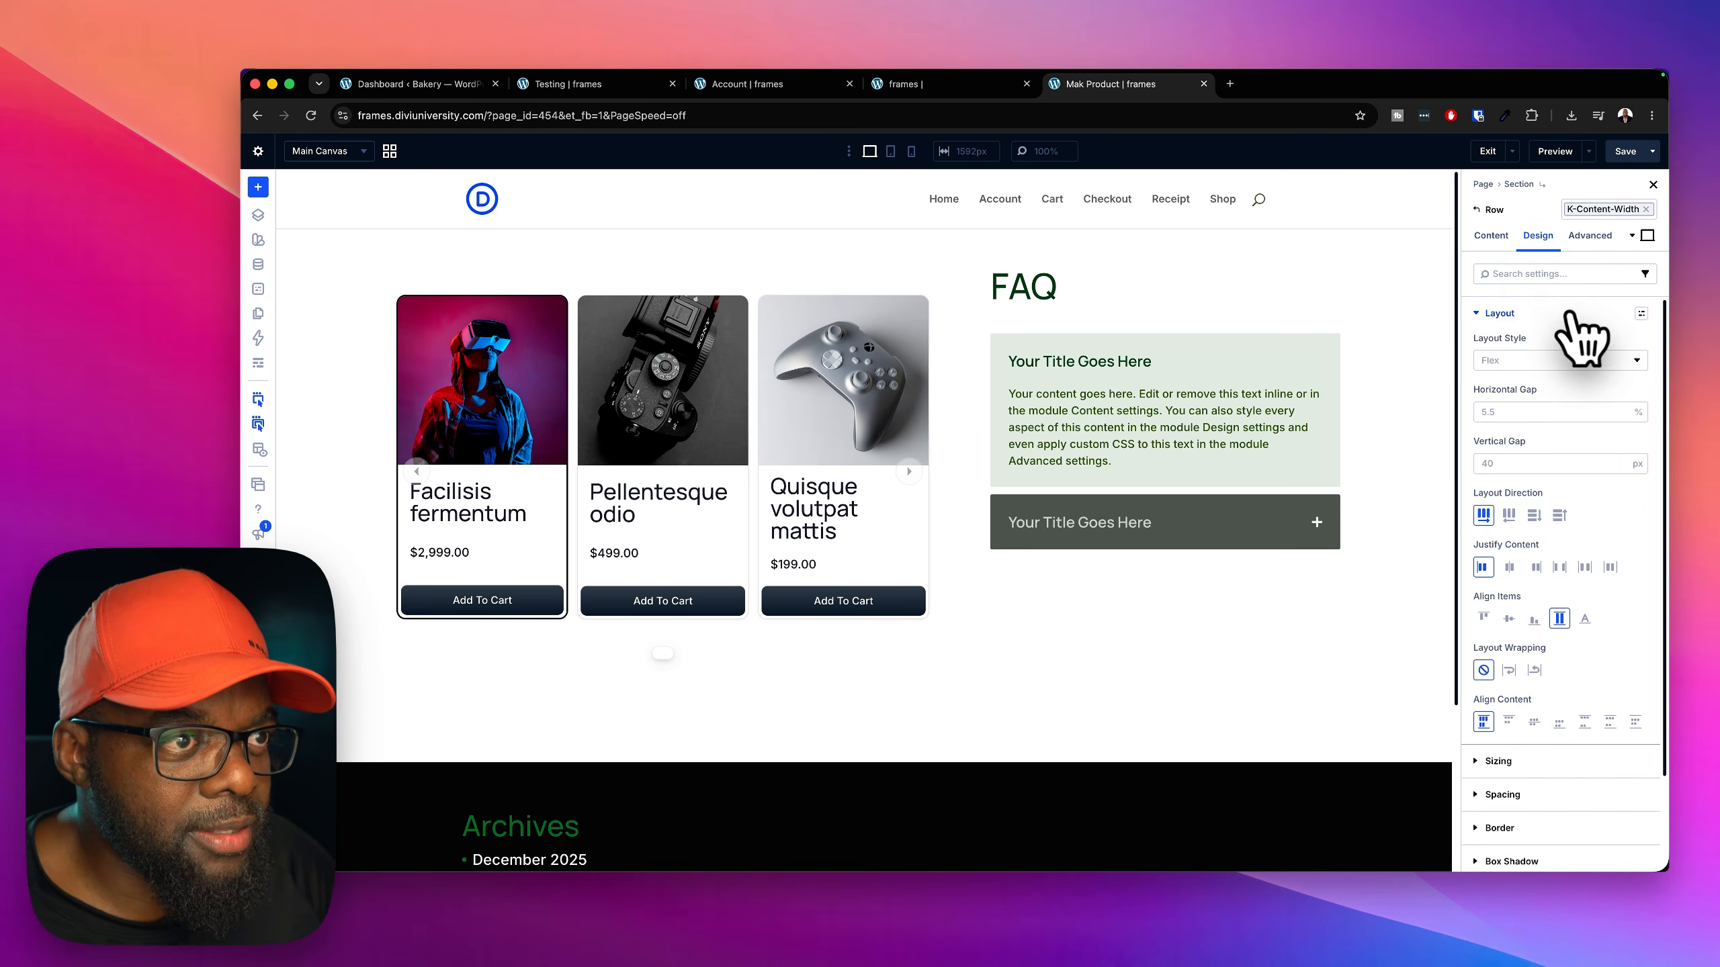
click(1570, 314)
click(1587, 431)
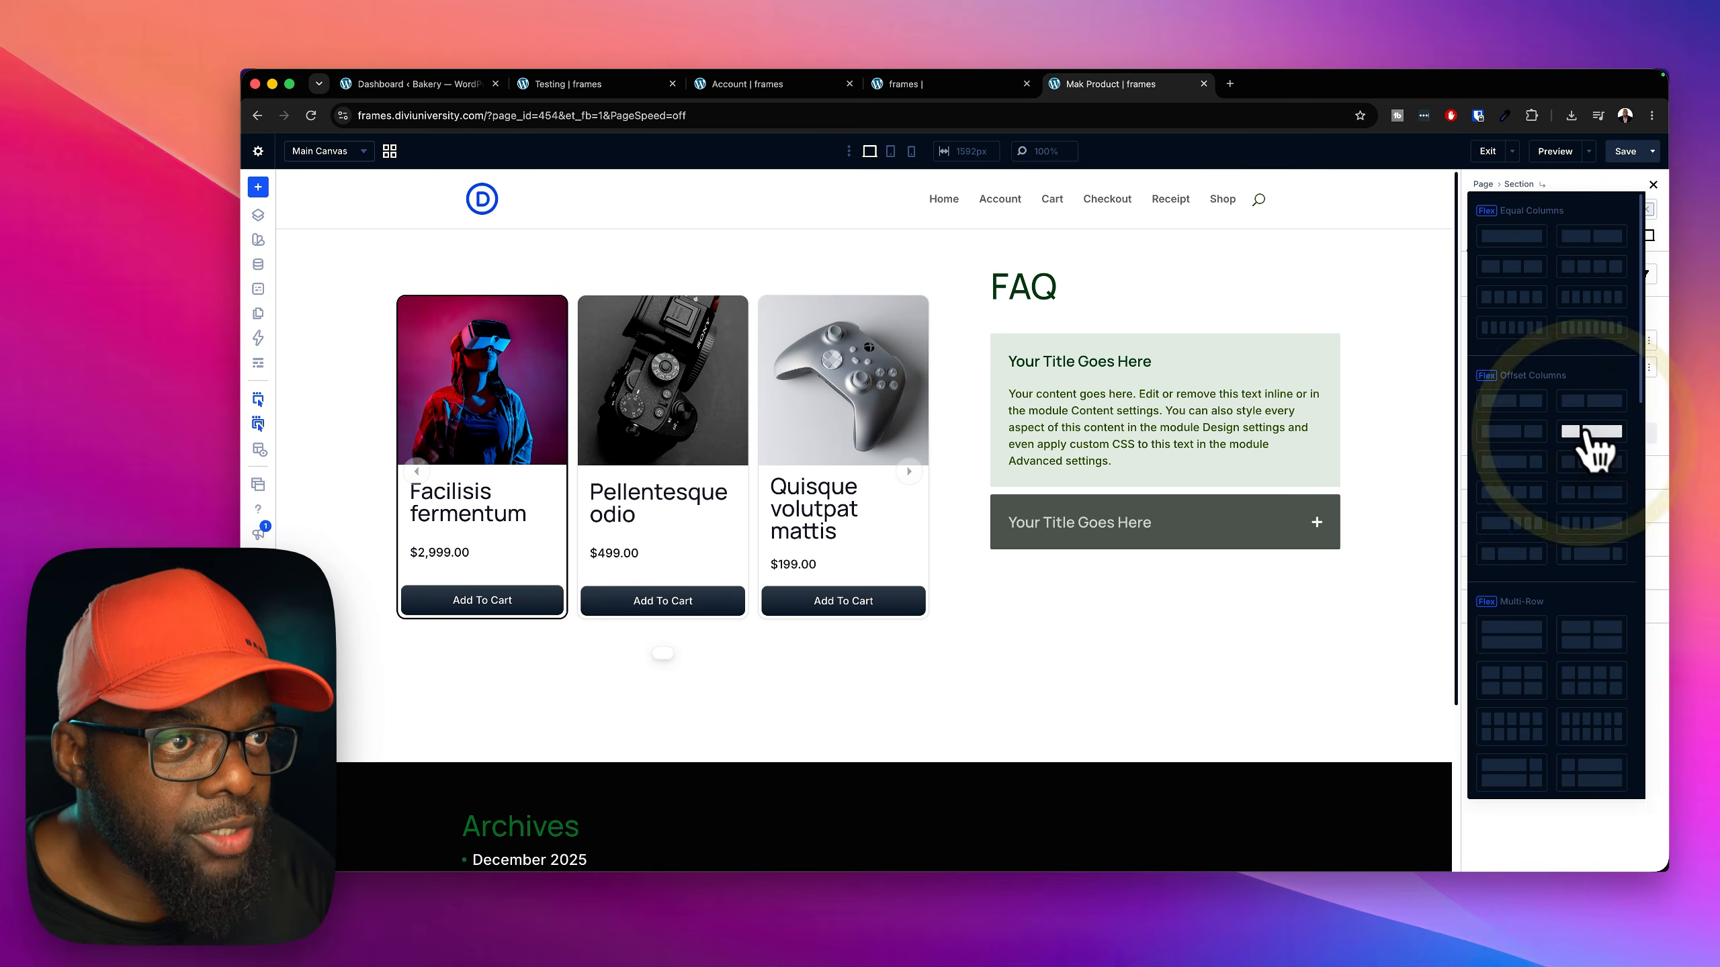
click(1587, 237)
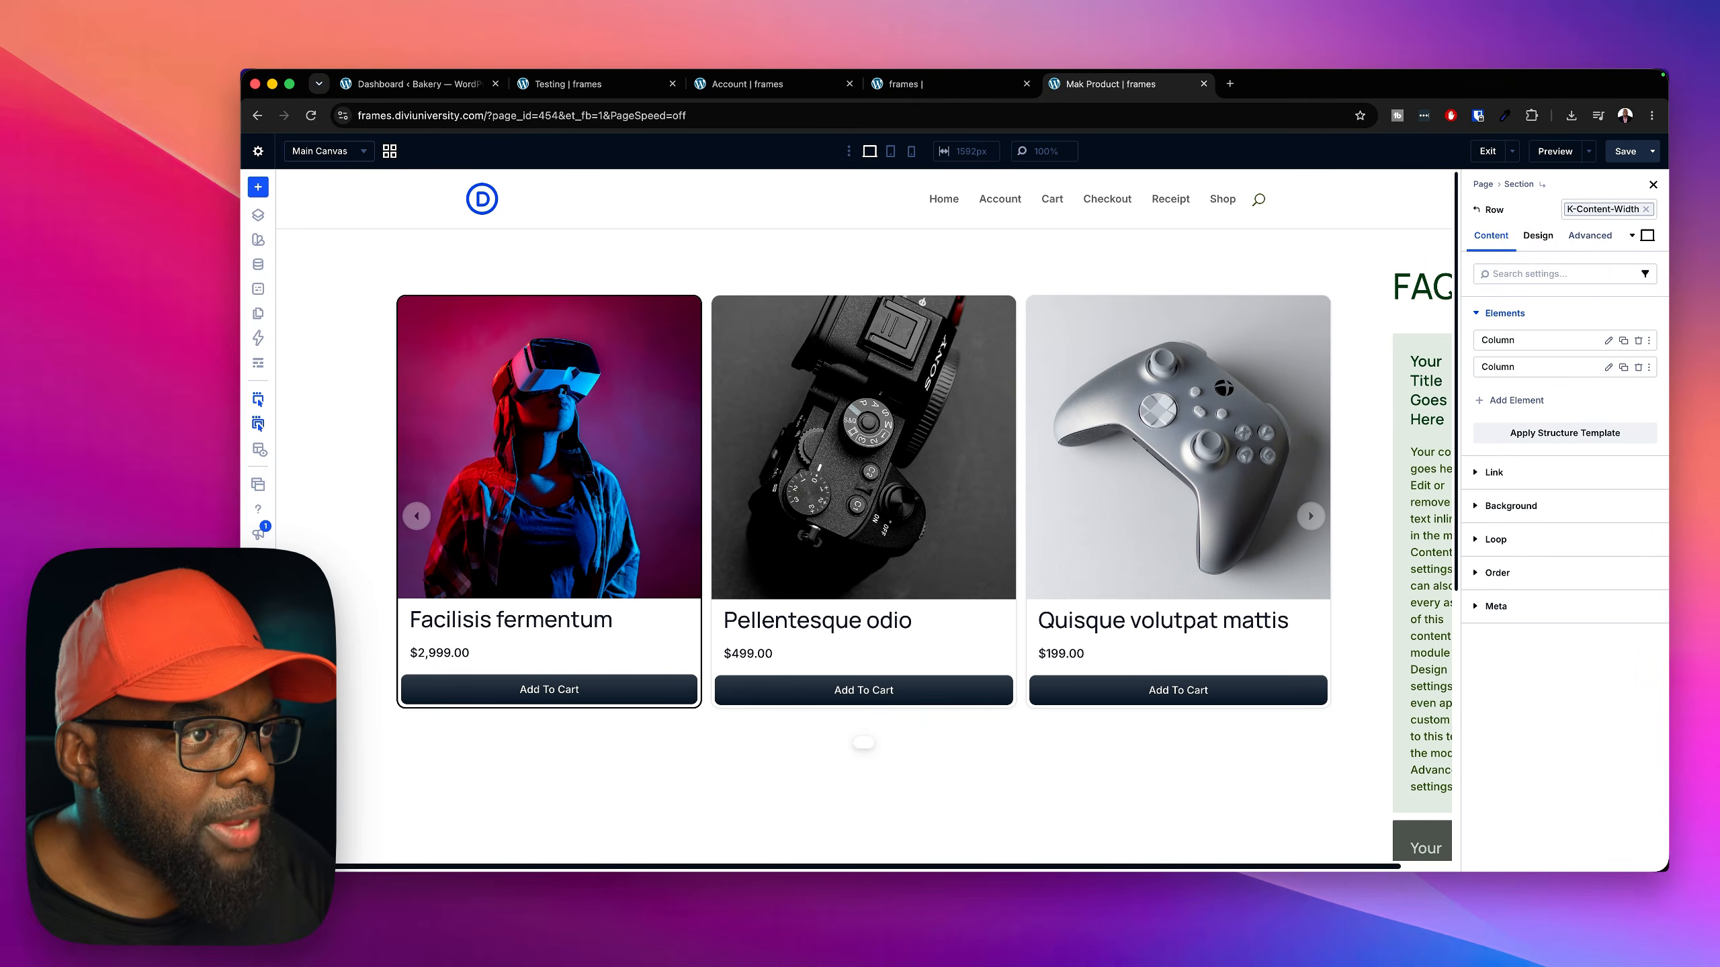
click(1639, 367)
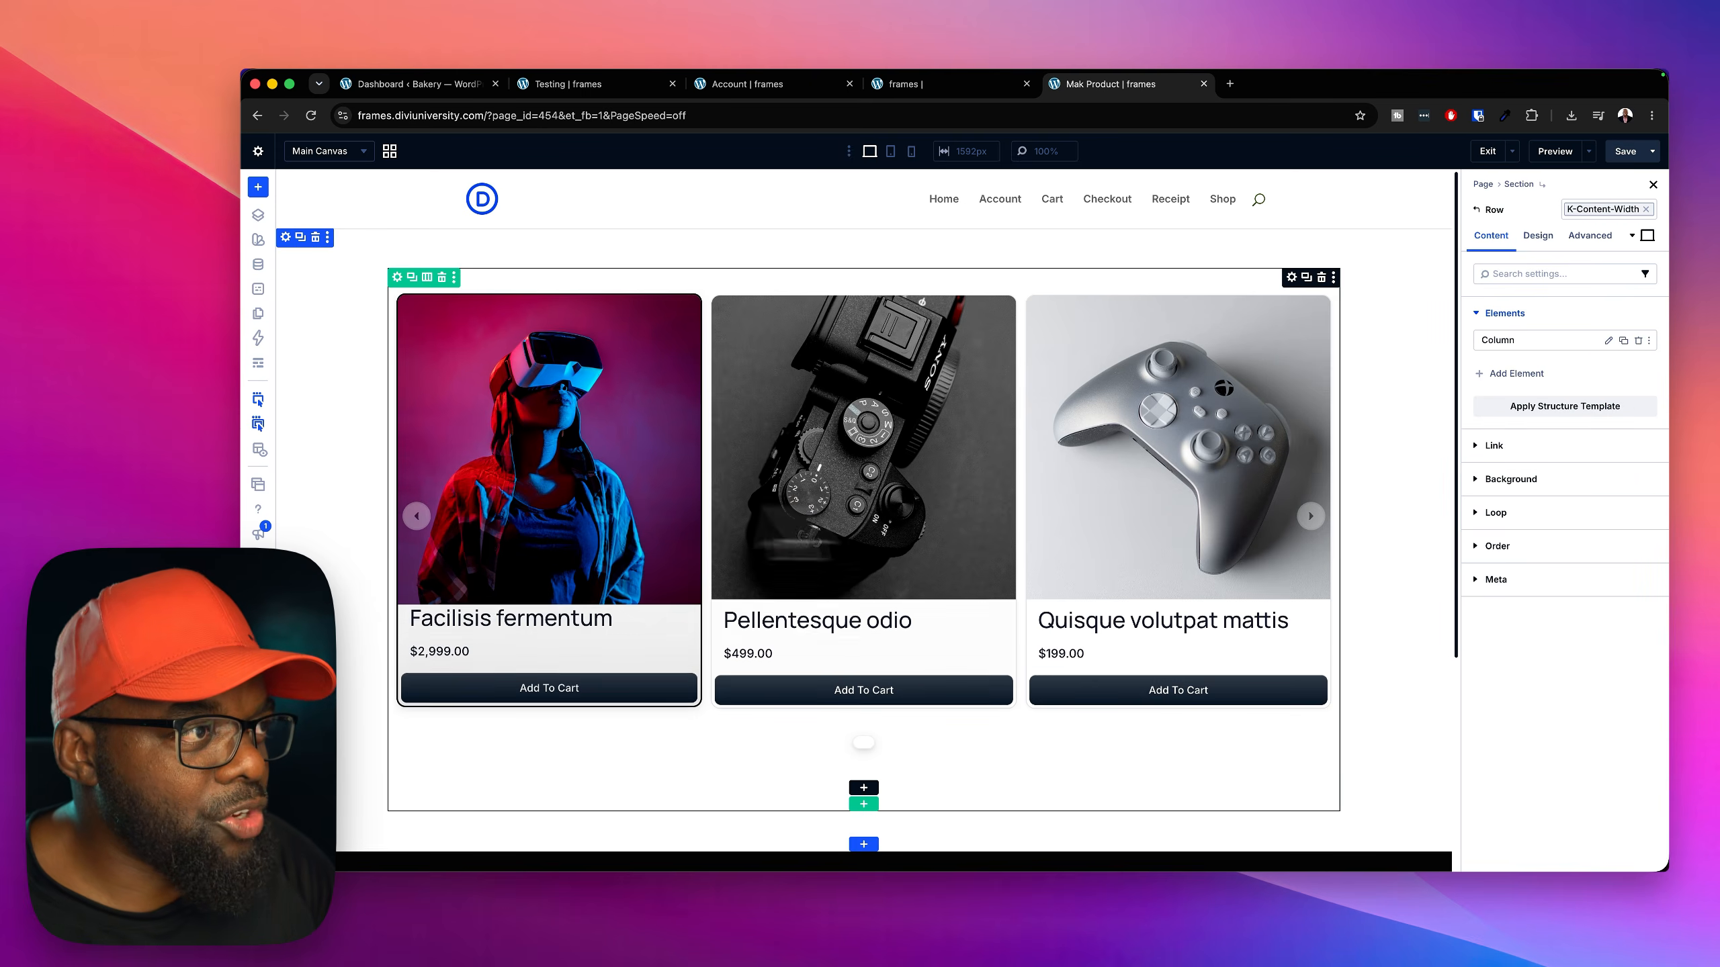
Style the carousel row with the k-bg-muted background preset, linked left and right padding, and the Radius M border preset
click(398, 277)
click(397, 276)
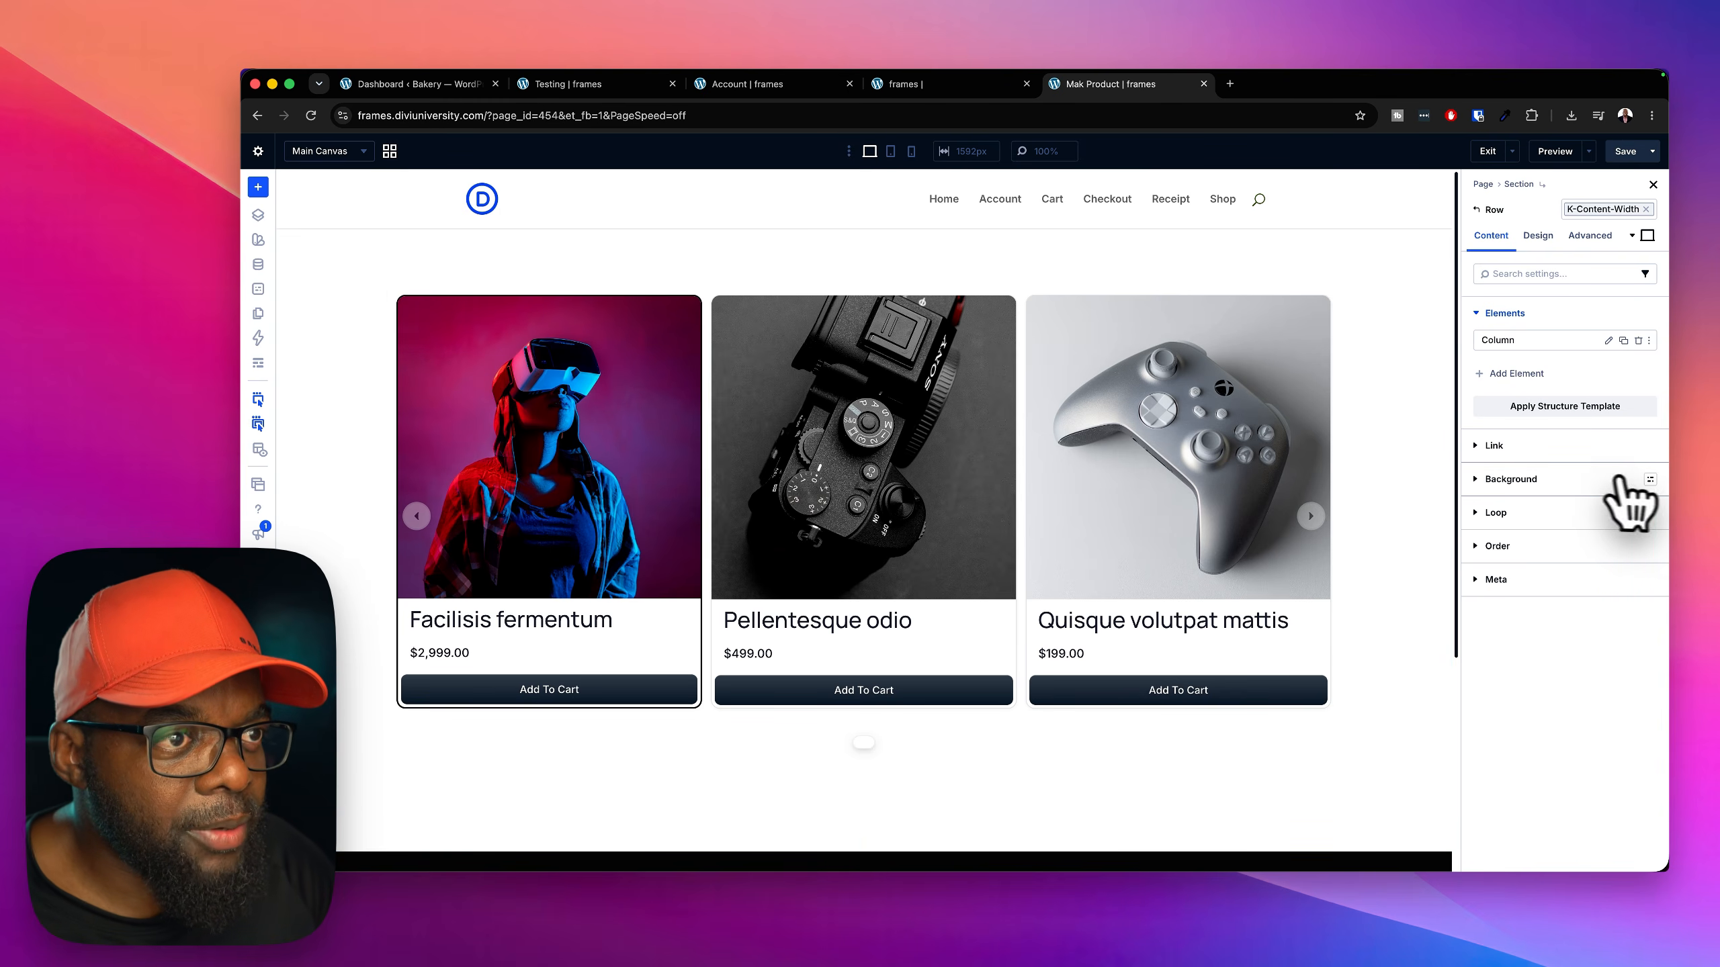
click(1650, 480)
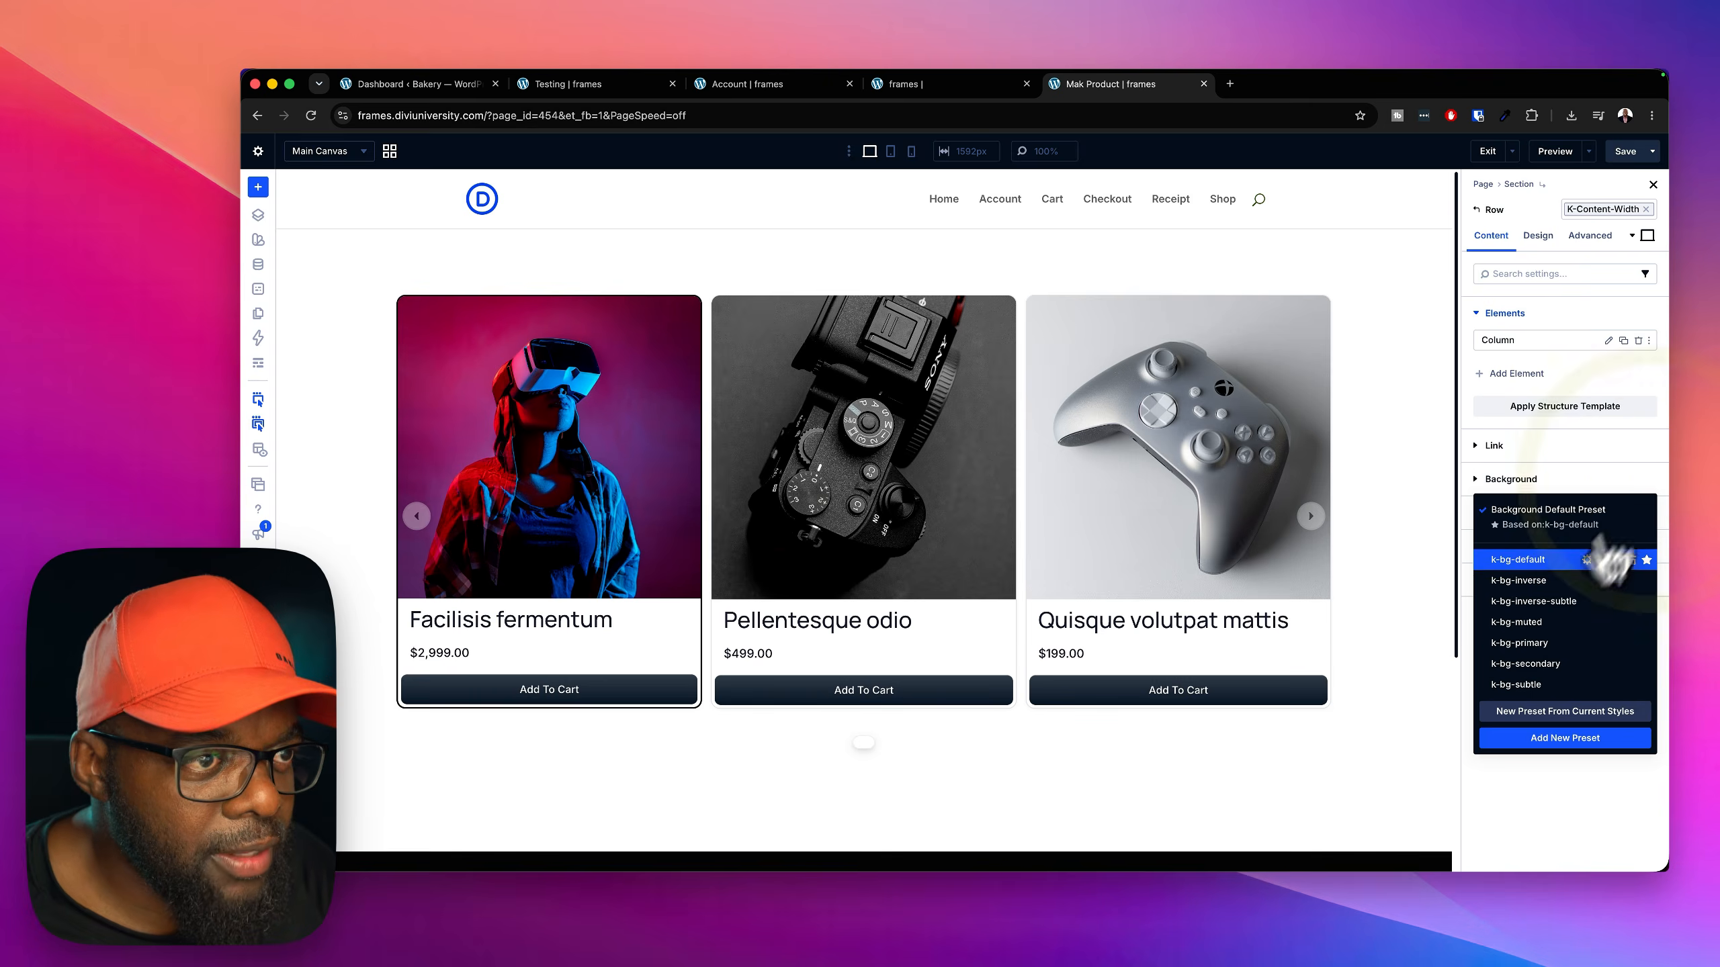
click(1560, 580)
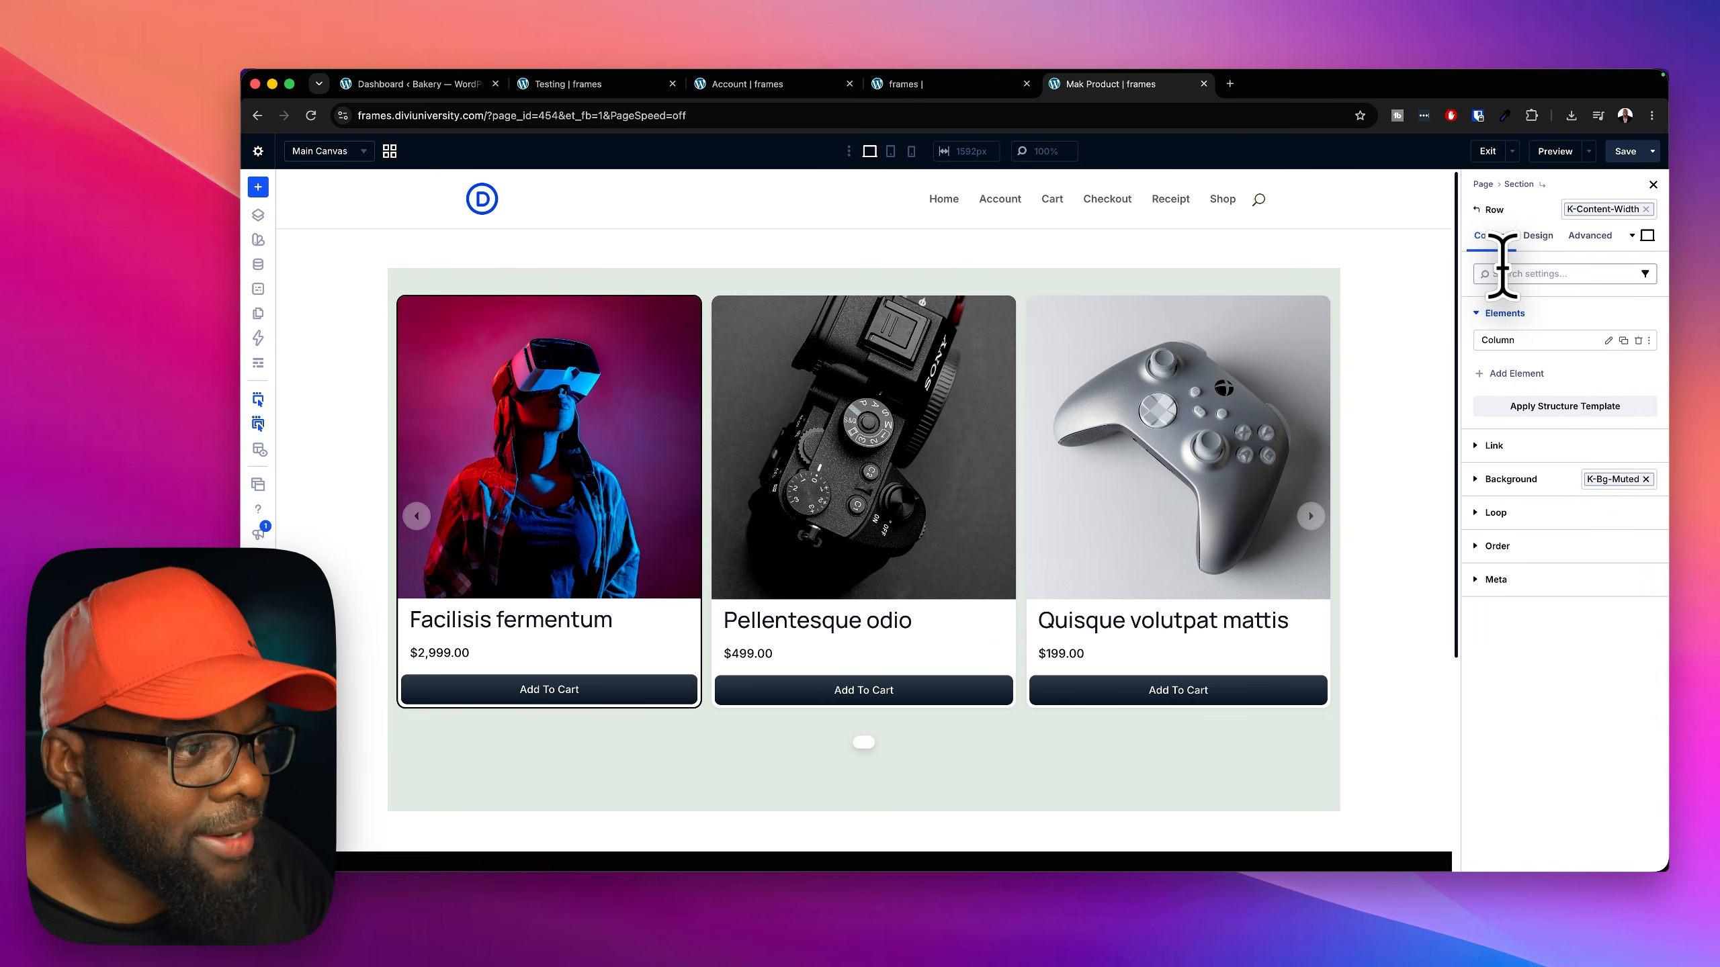
click(1547, 238)
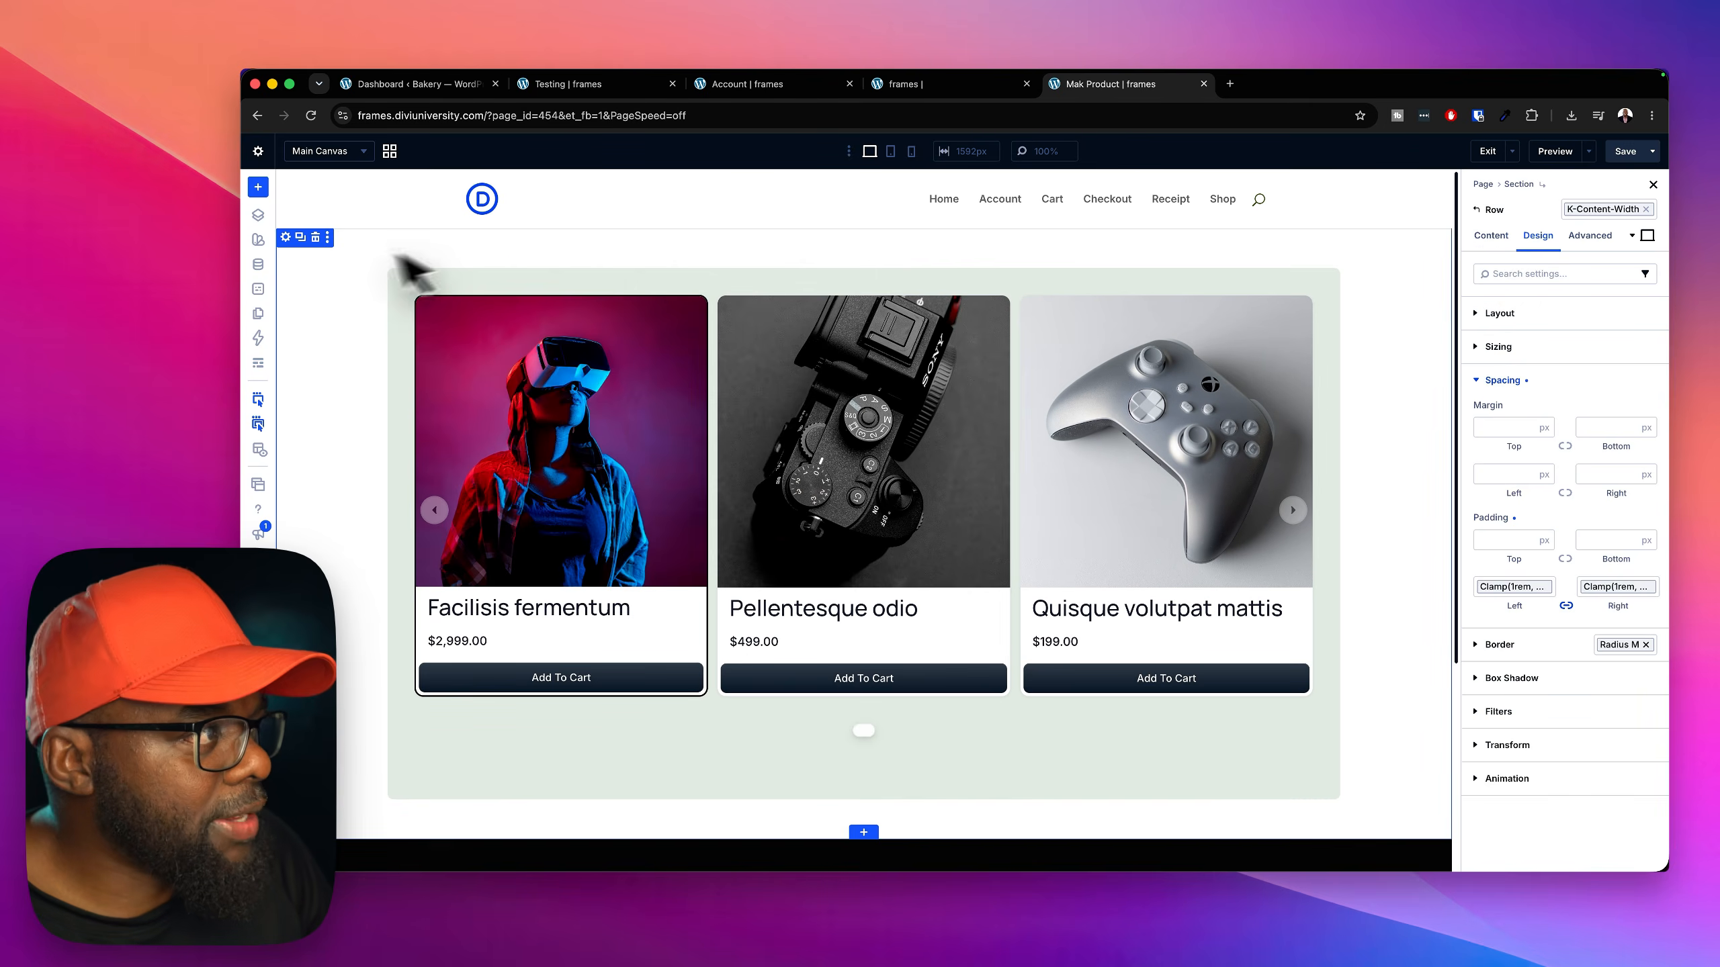
Assign the k-section-l preset to the section containing the carousel row
click(294, 237)
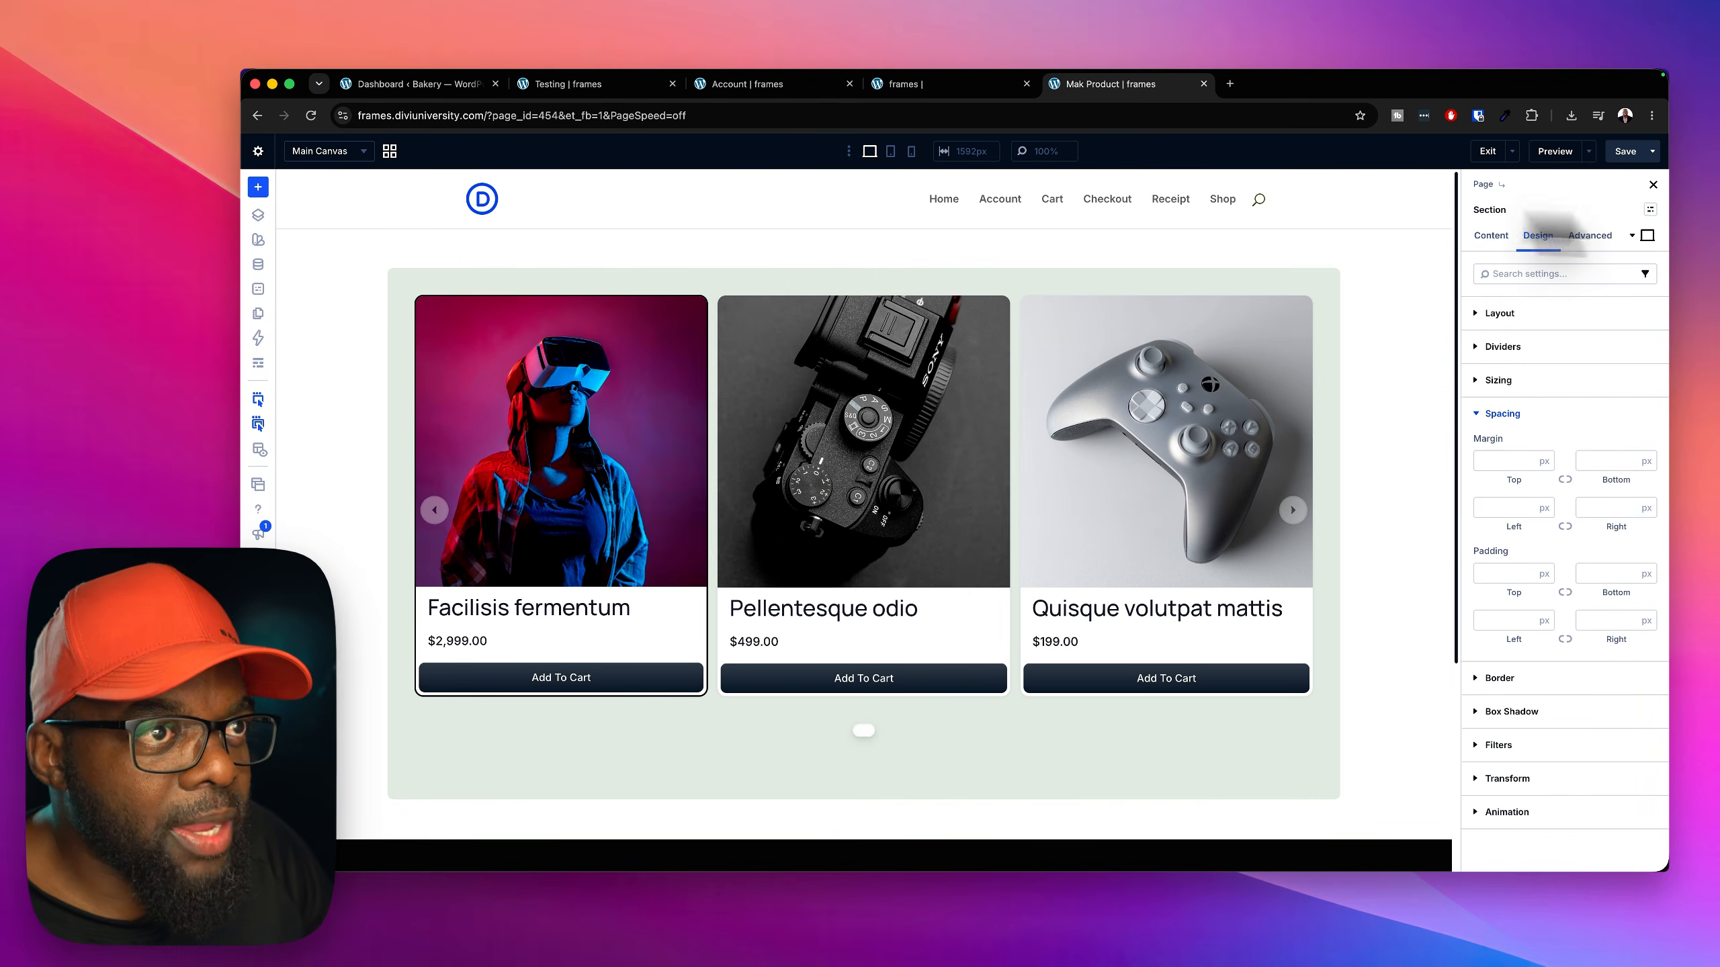
click(1650, 210)
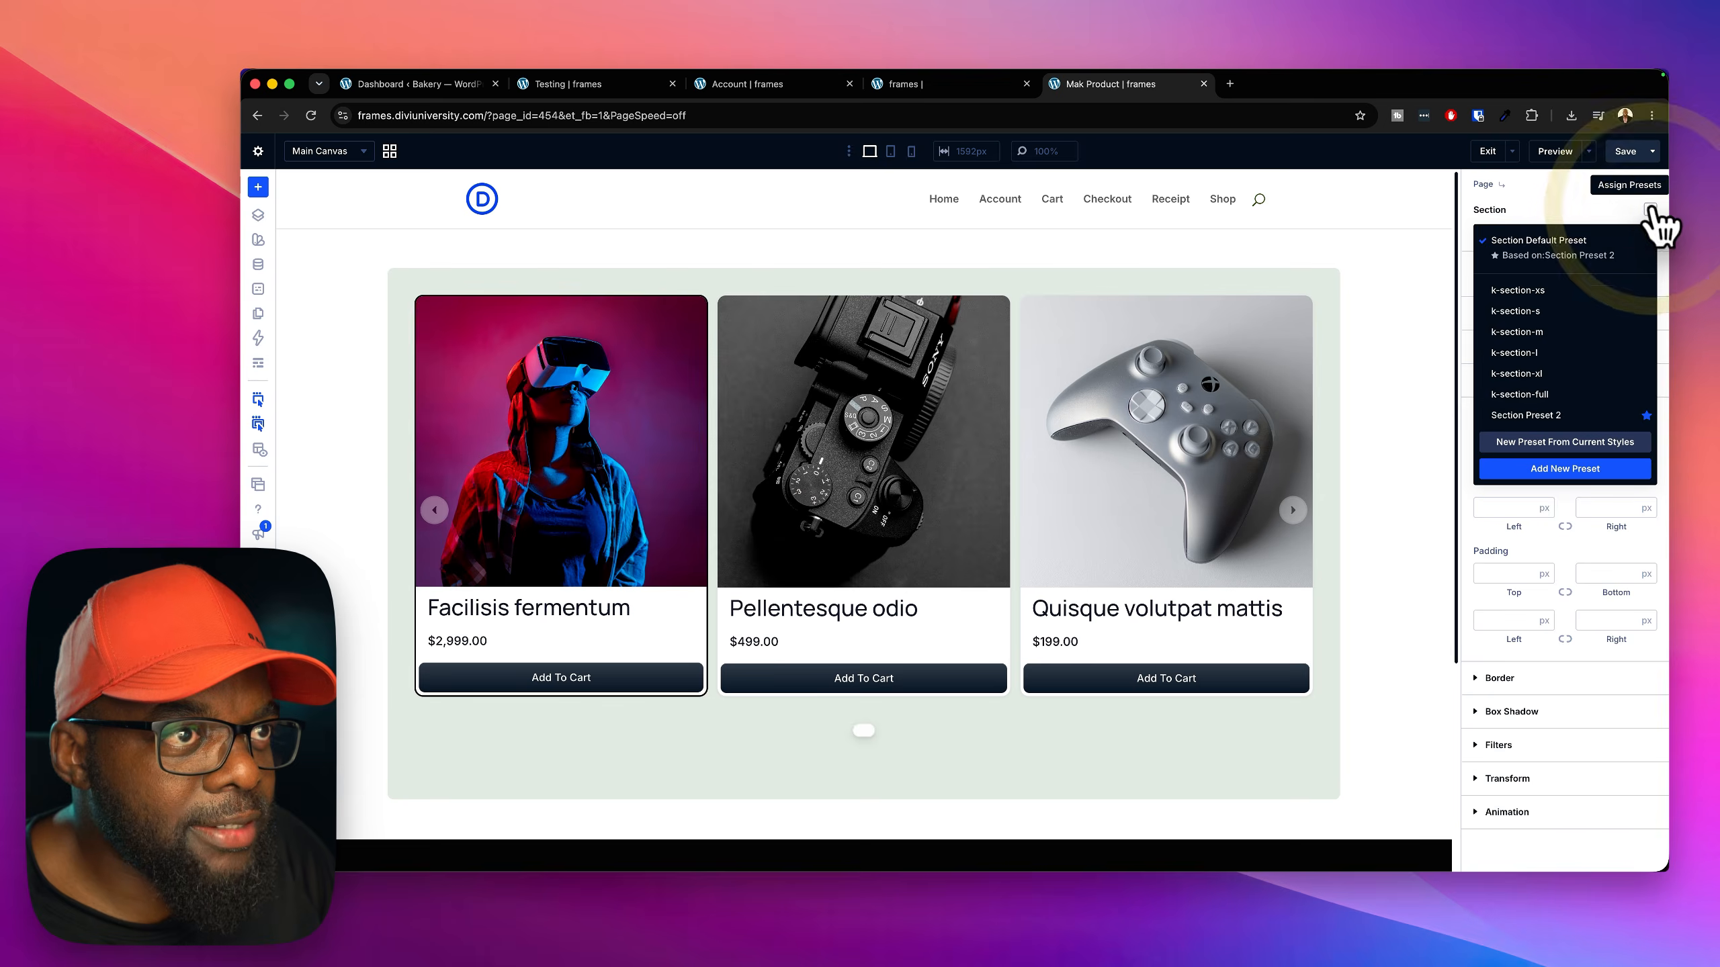
click(1556, 351)
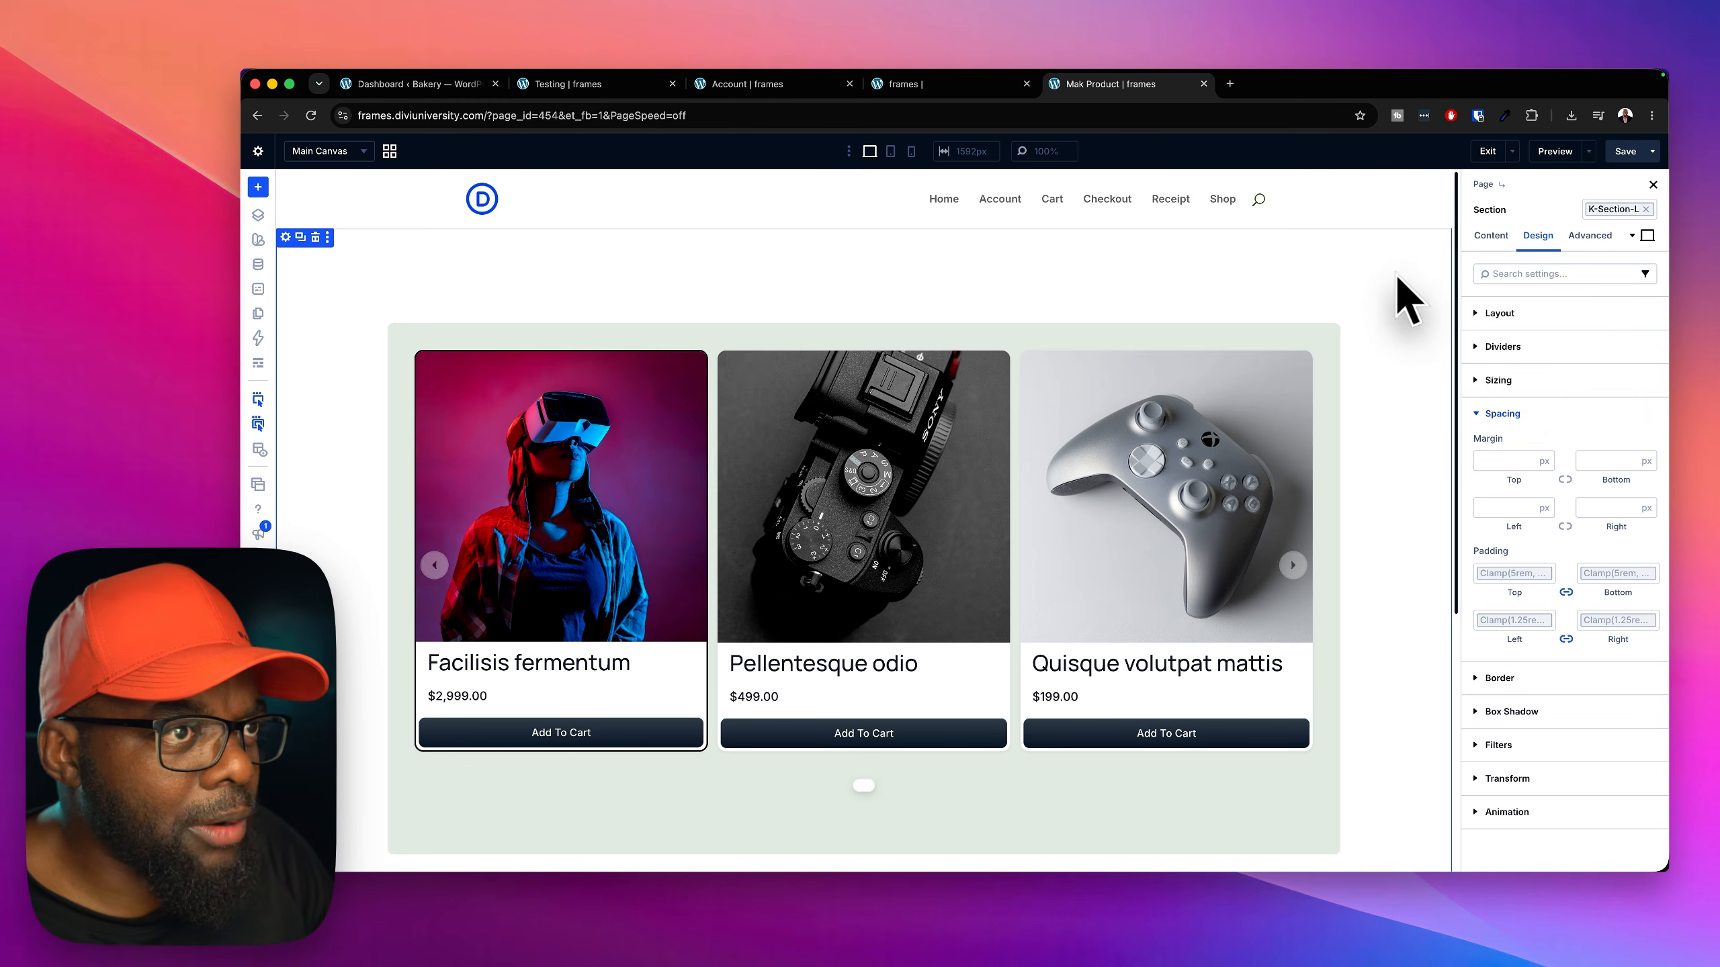
Preview the product carousel's responsive layout in the tablet and phone views
click(890, 152)
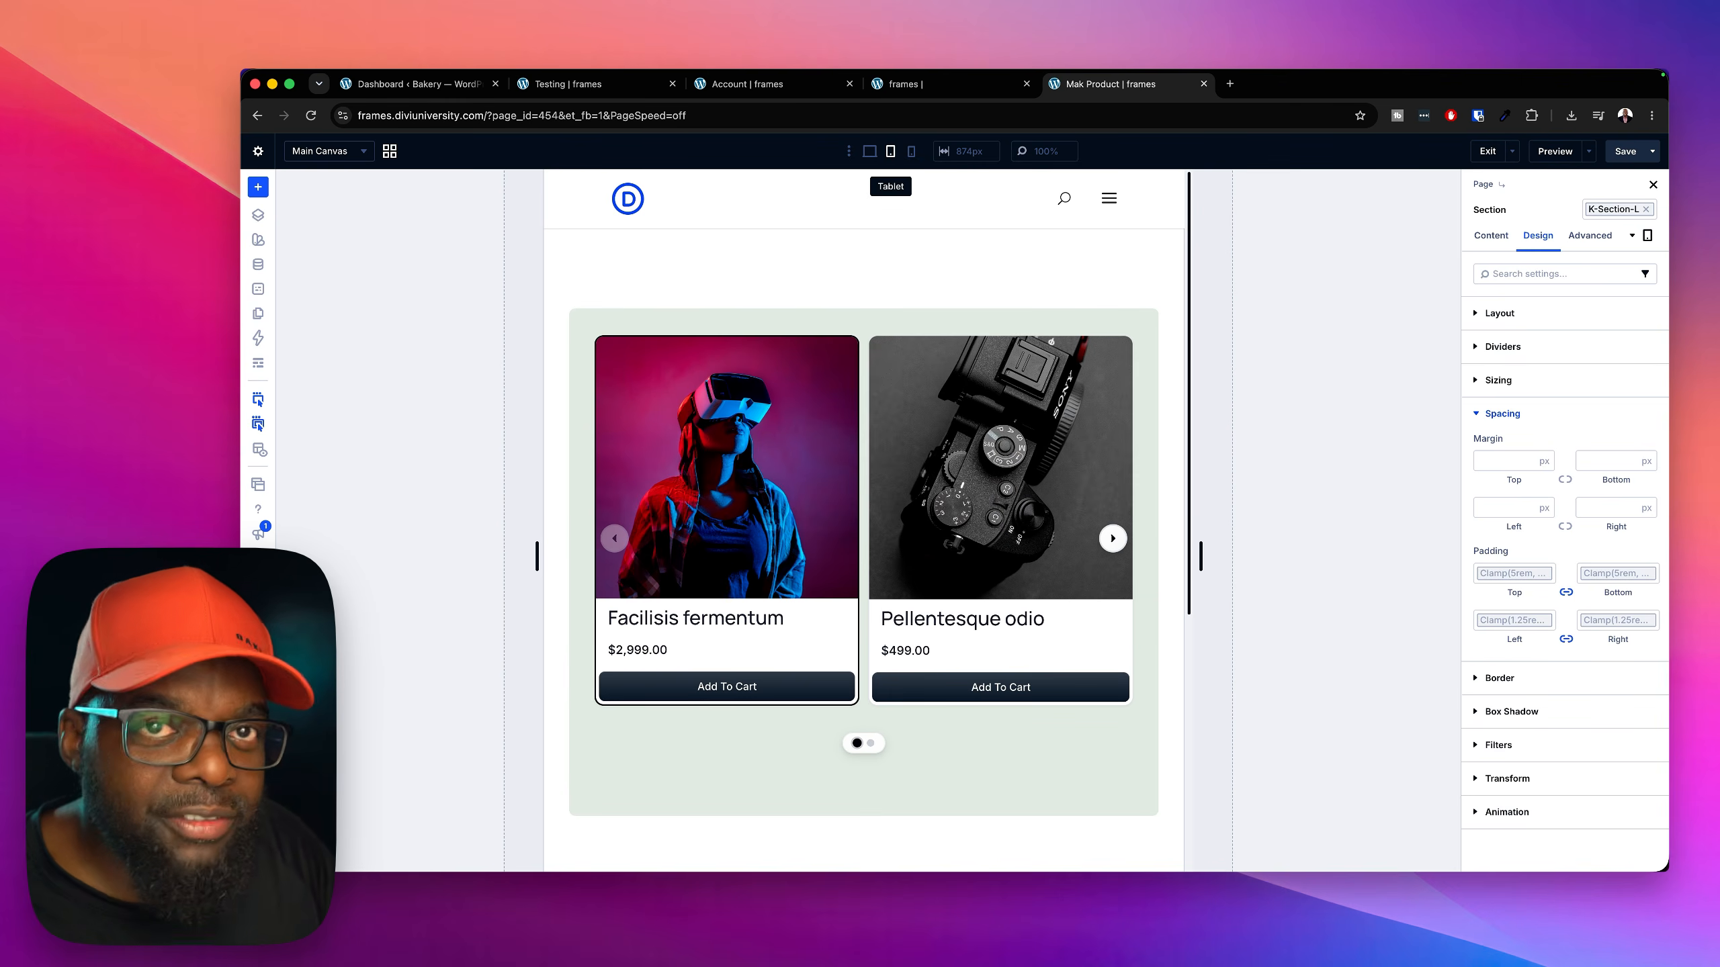
click(912, 150)
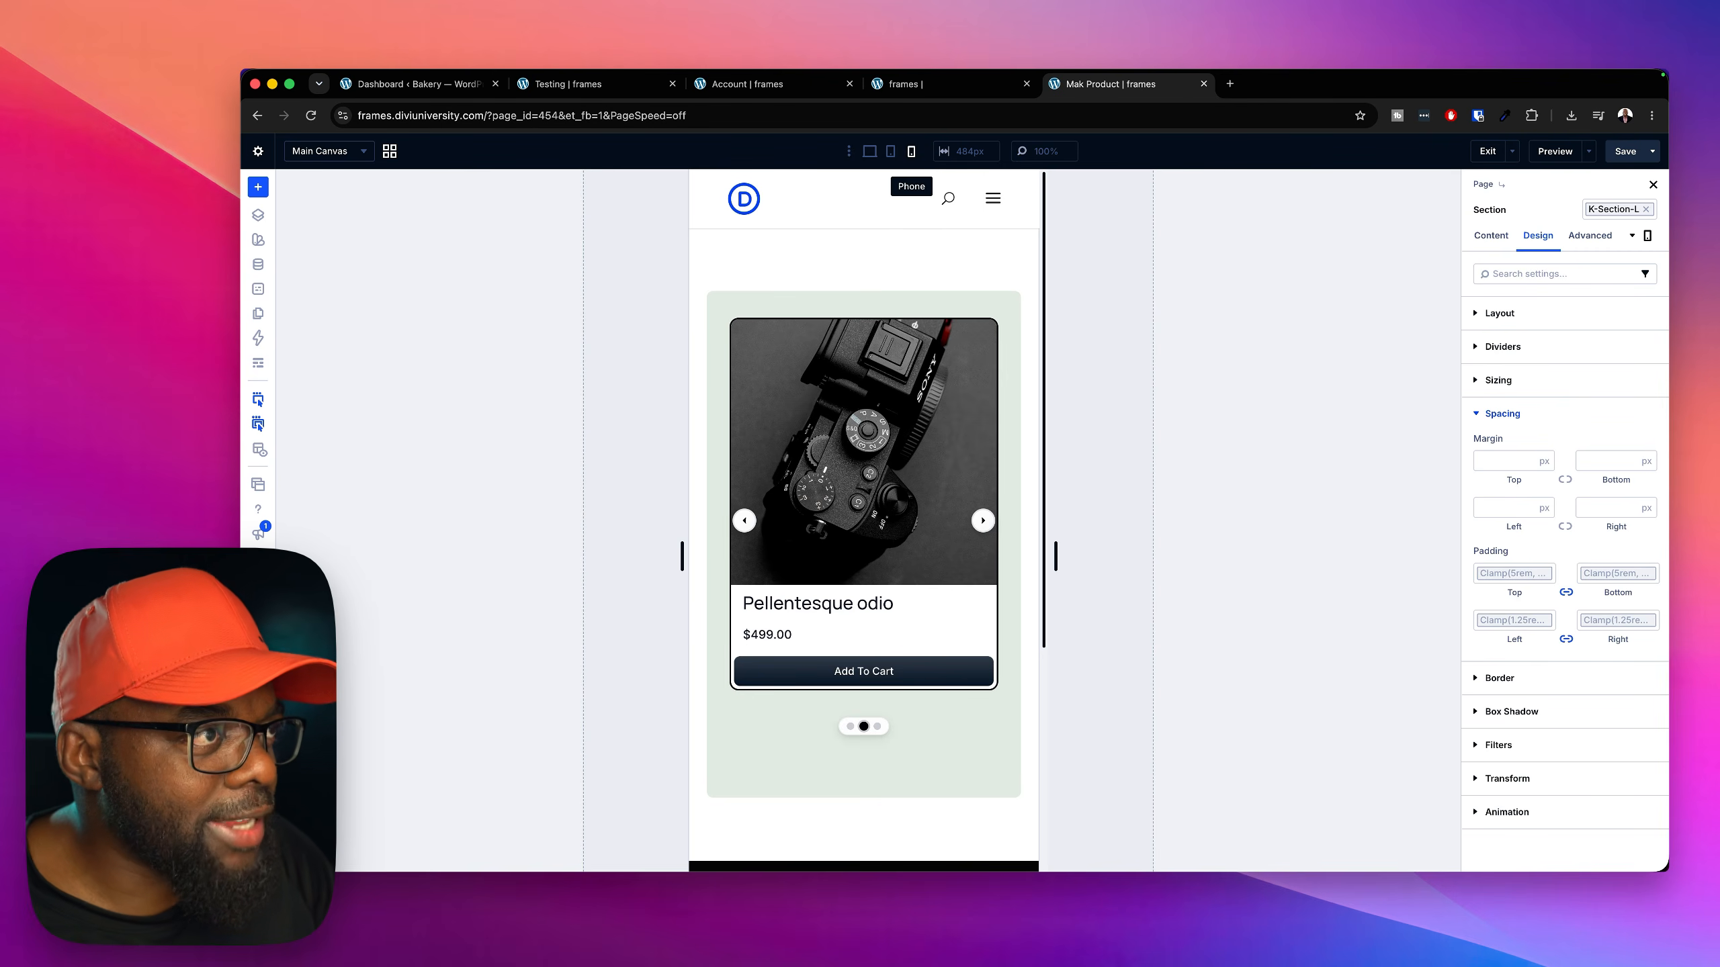
Save the page in desktop view and review the product carousel section on its front-end preview
click(870, 151)
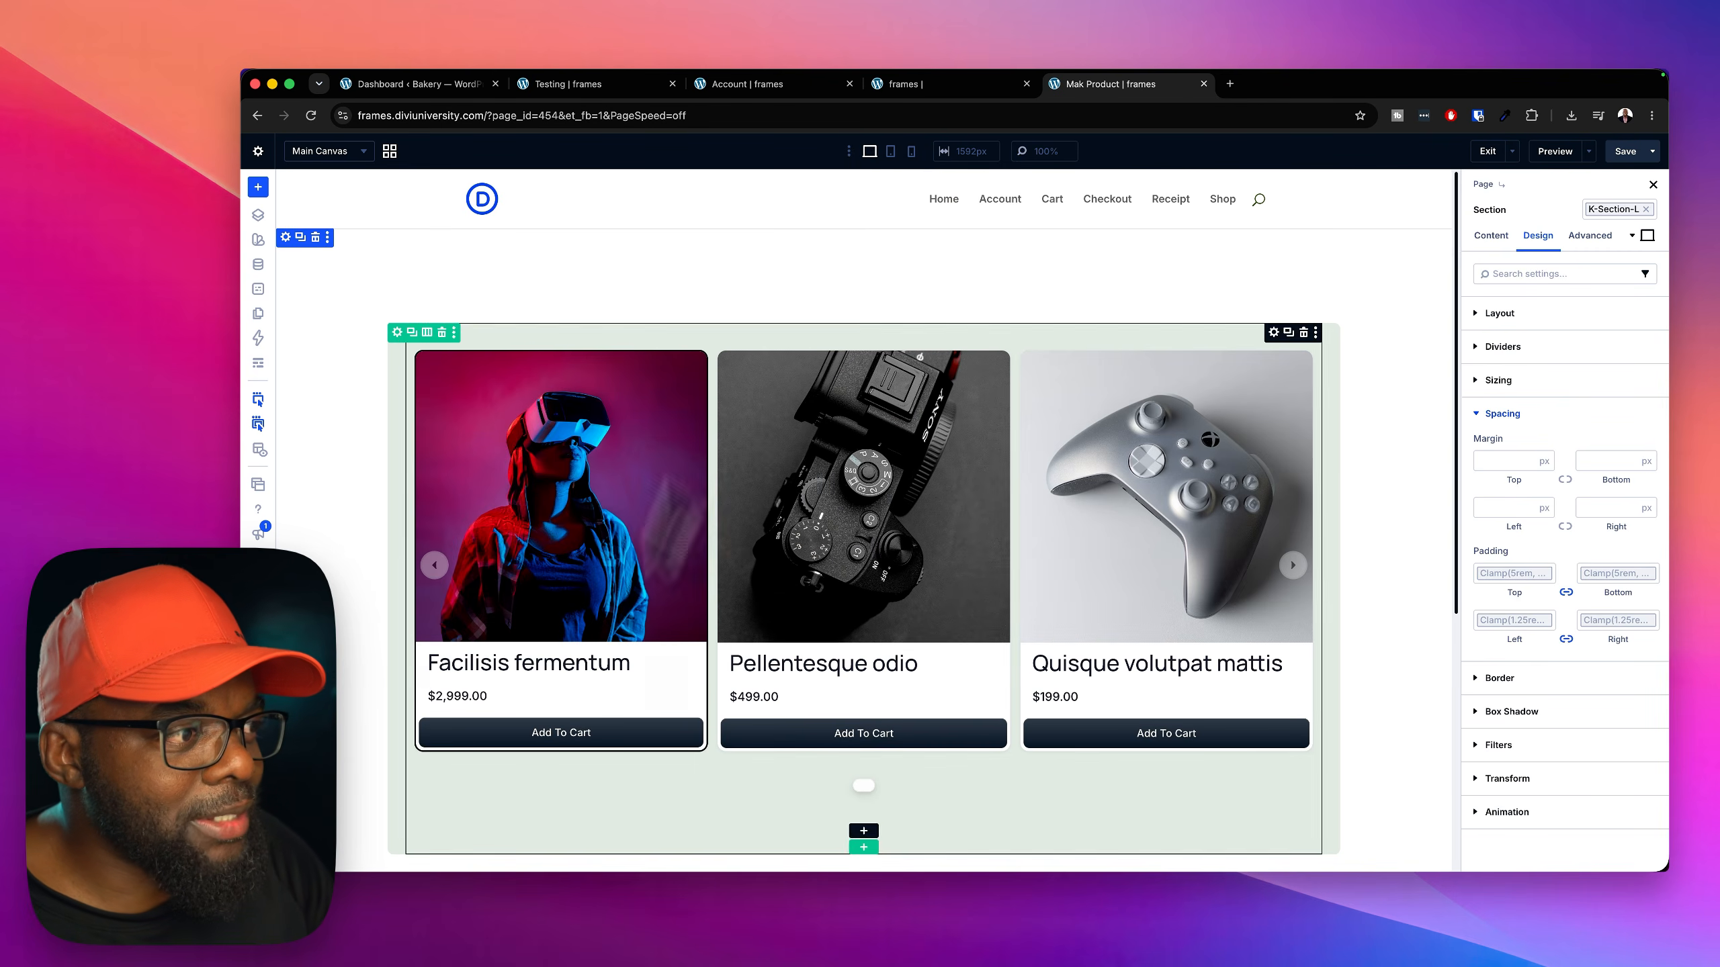
click(1625, 150)
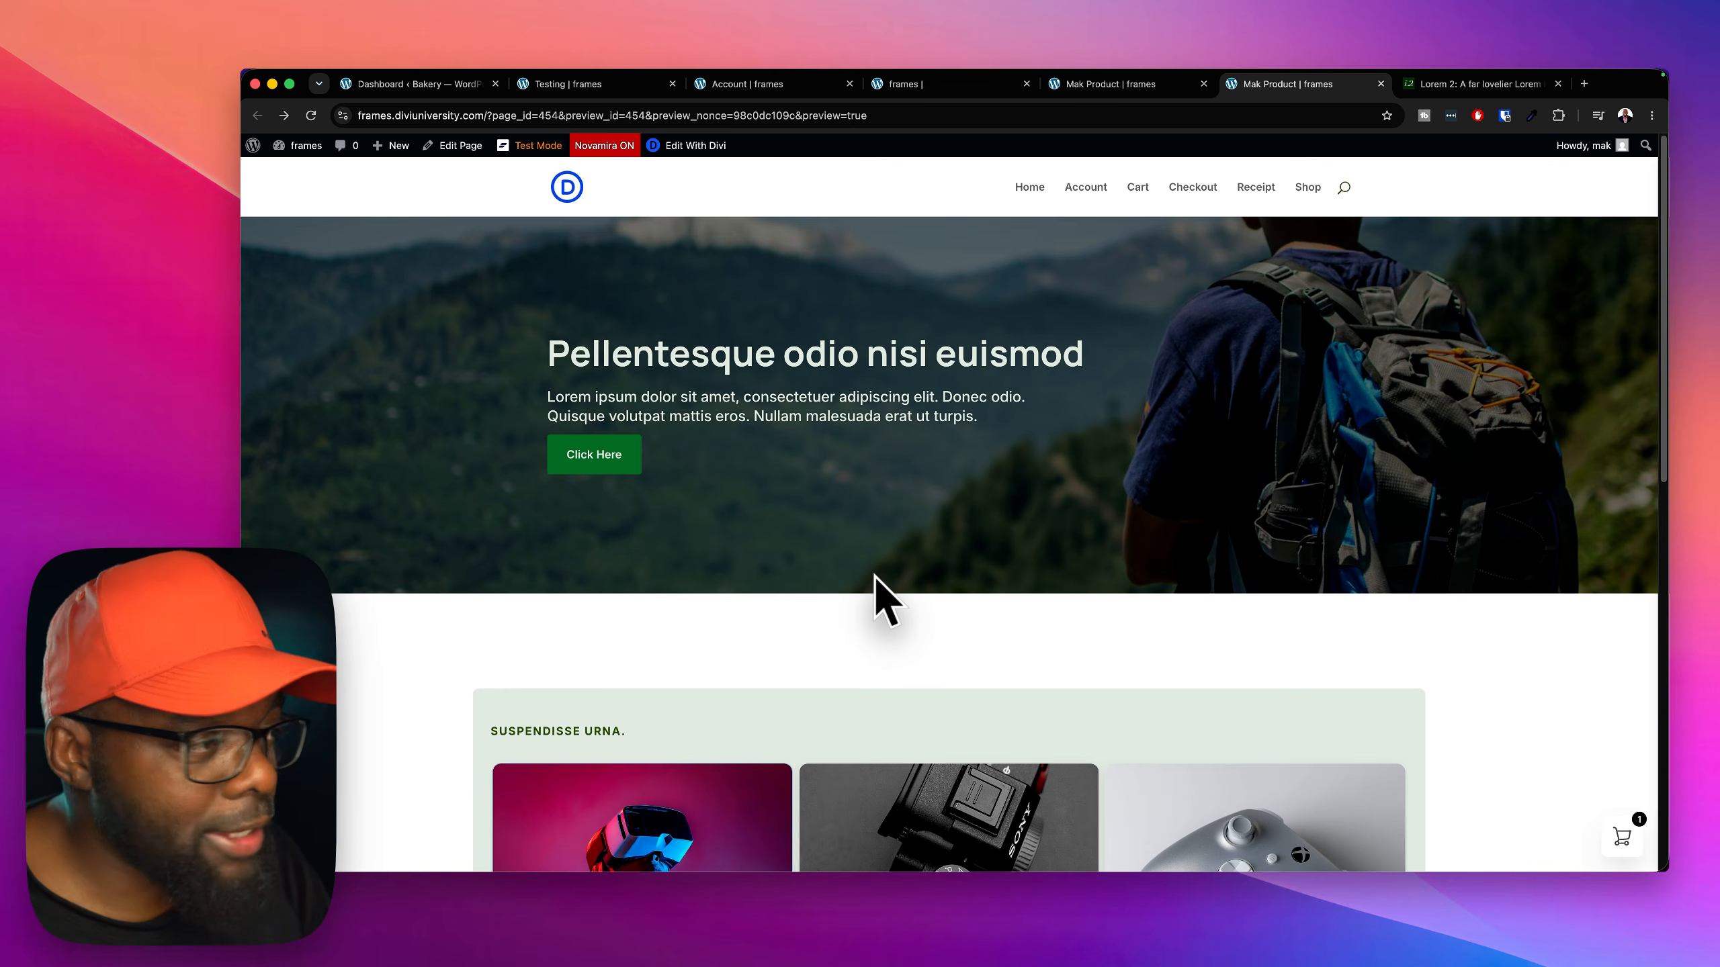
scroll(873, 587, down, 10)
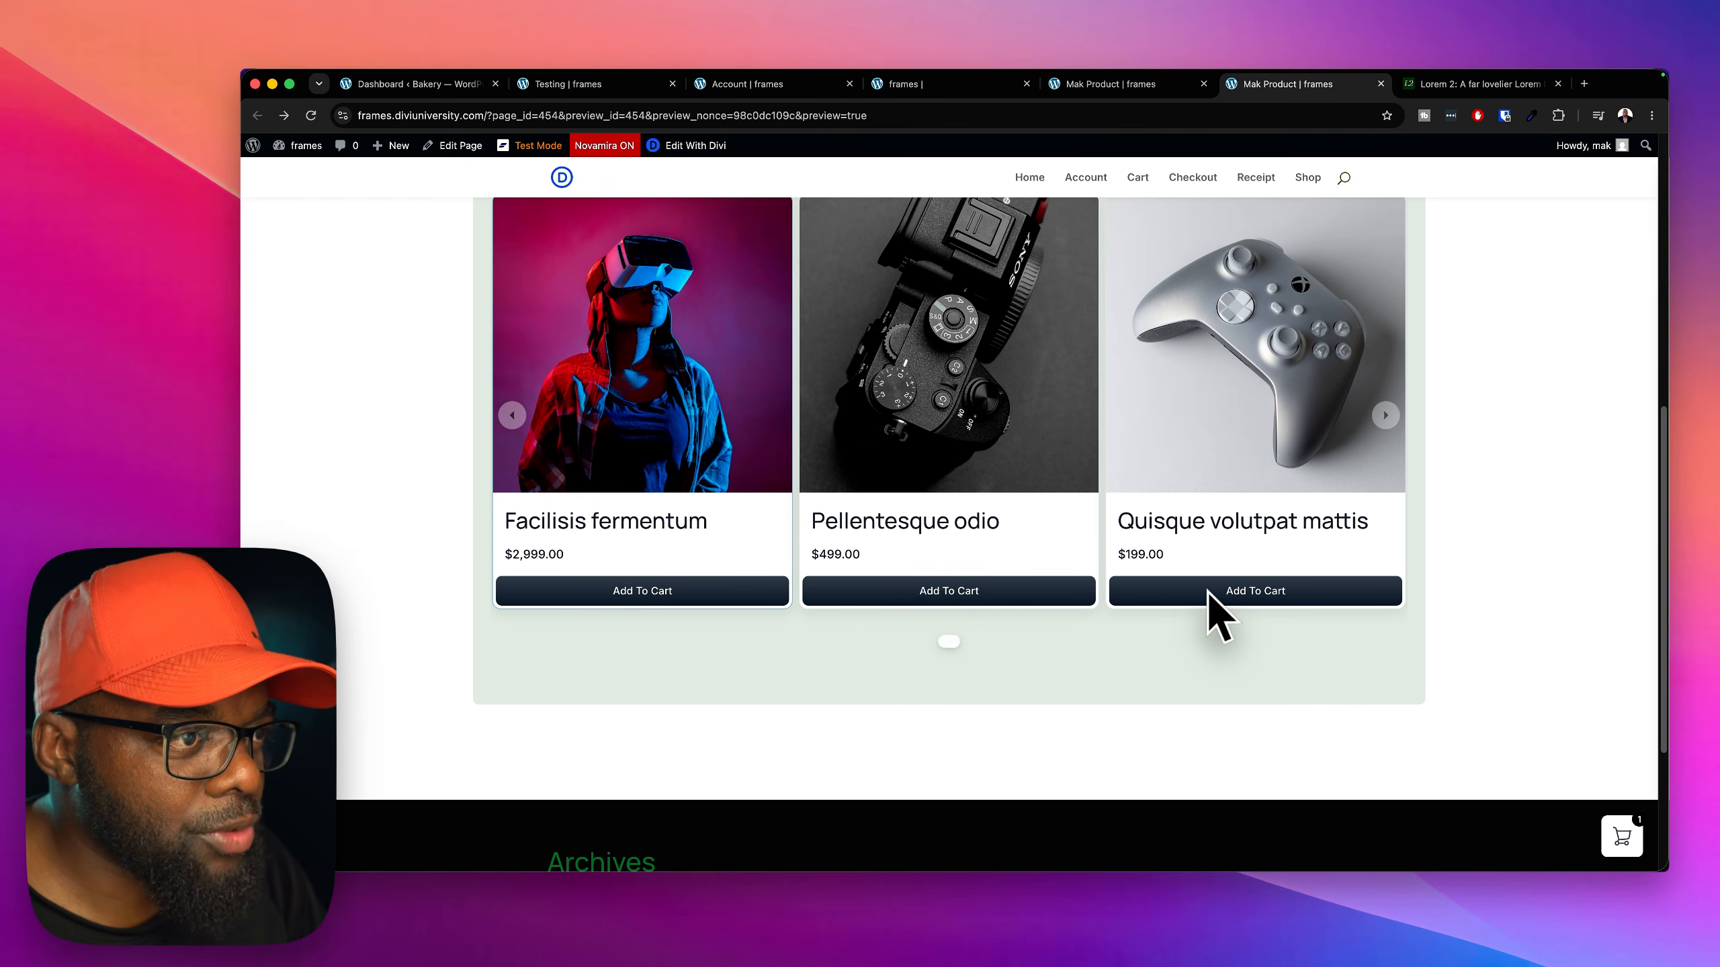
Add the Quisque volutpat mattis product to the cart with a quantity of 4 and proceed to checkout
click(1206, 591)
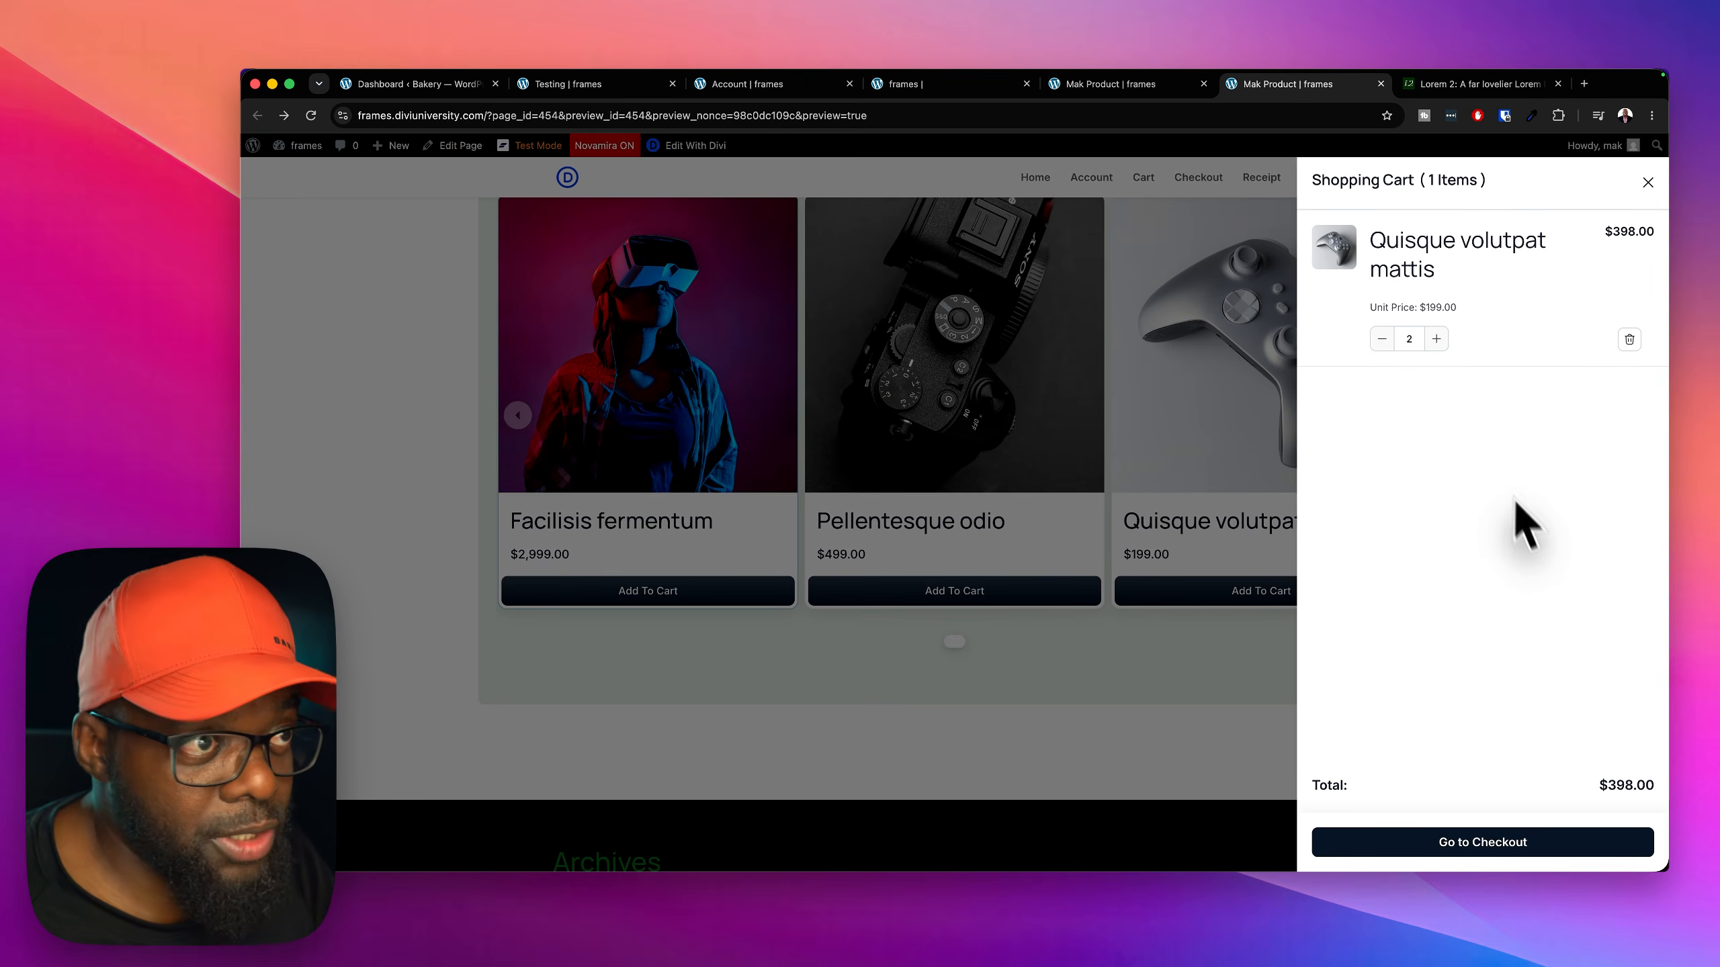
click(1436, 339)
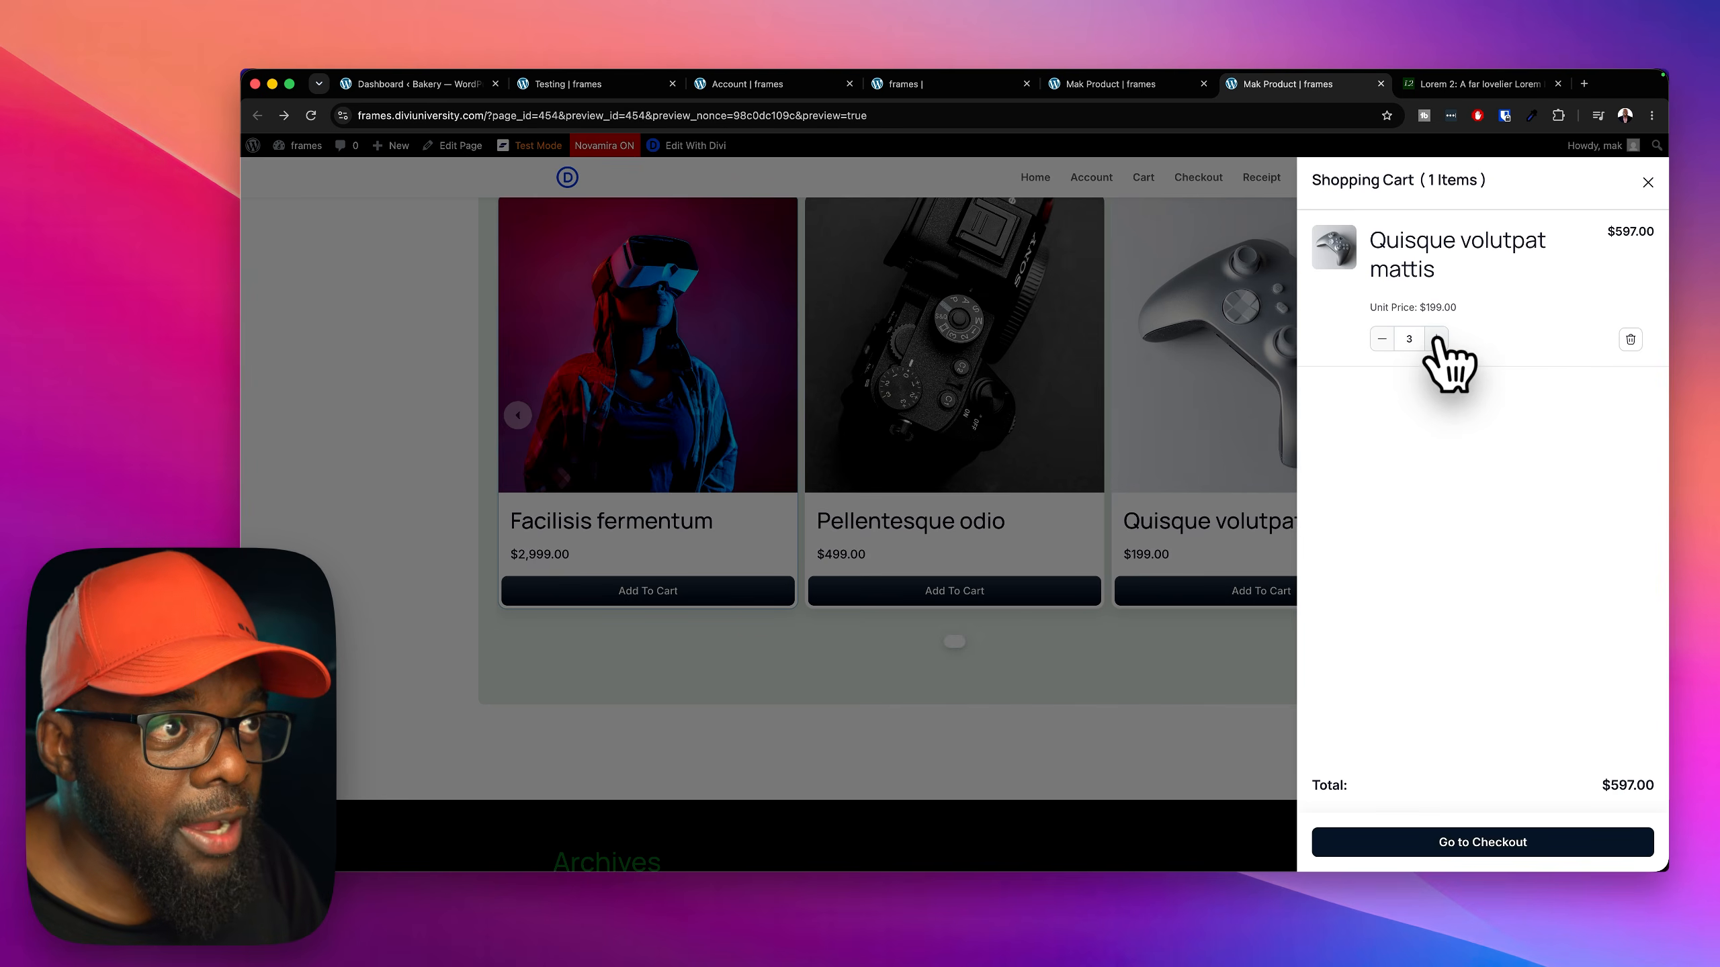
click(1436, 338)
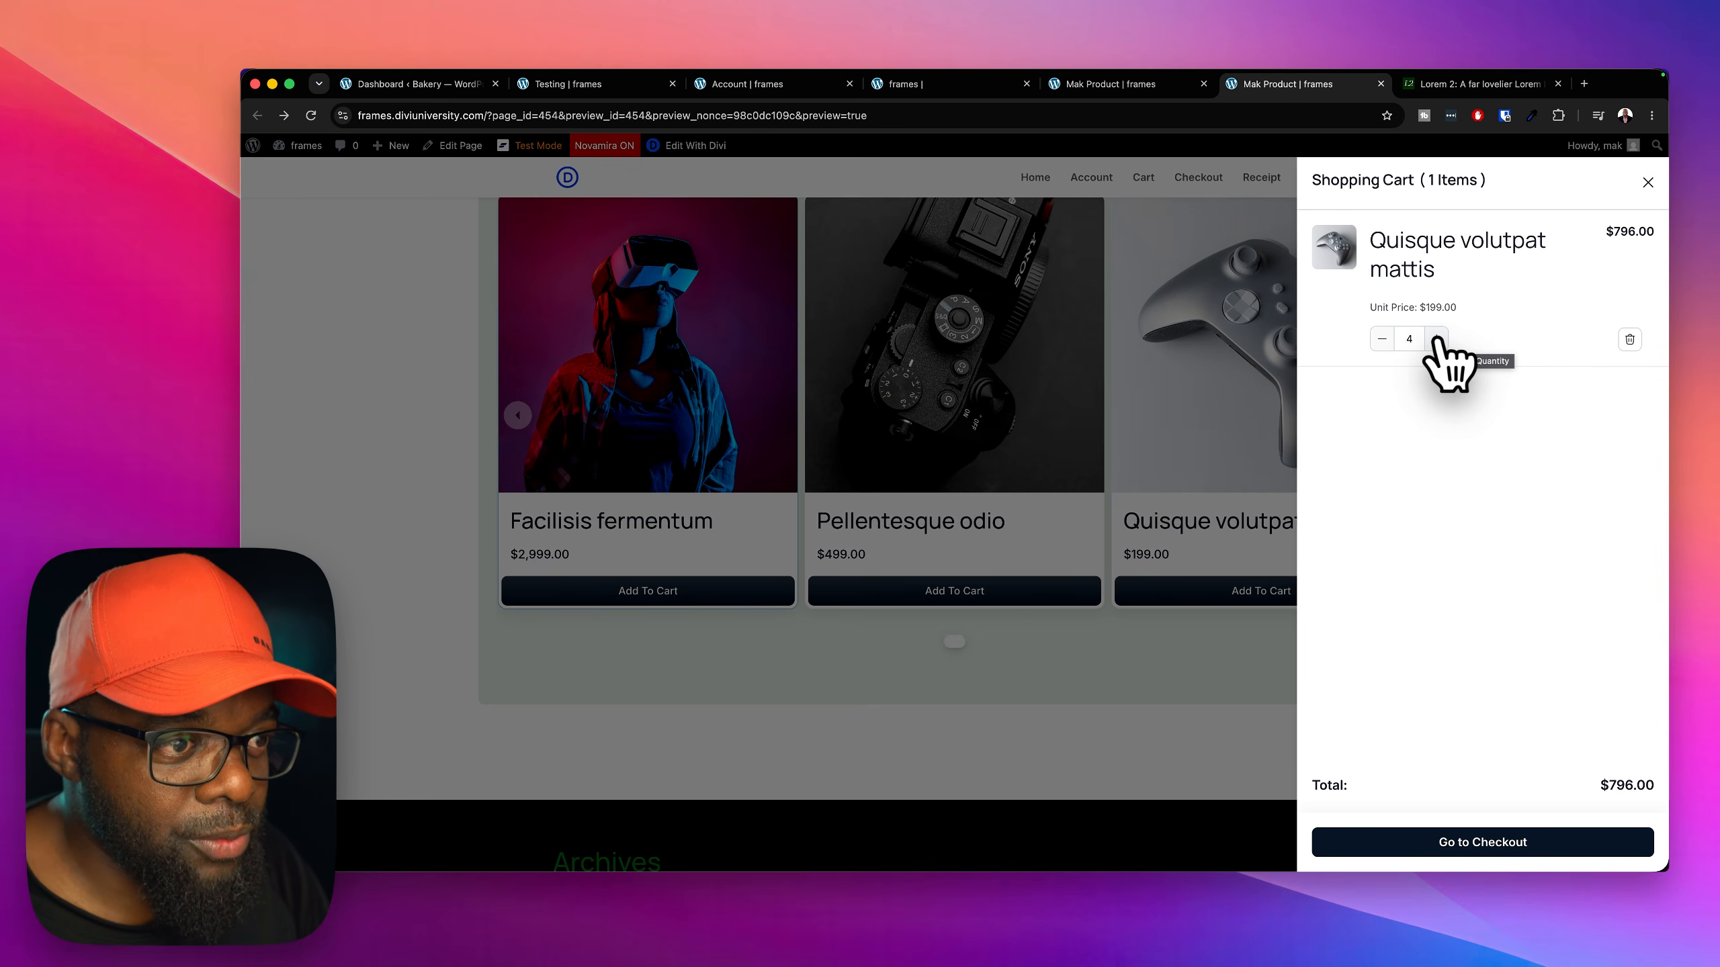
click(1492, 844)
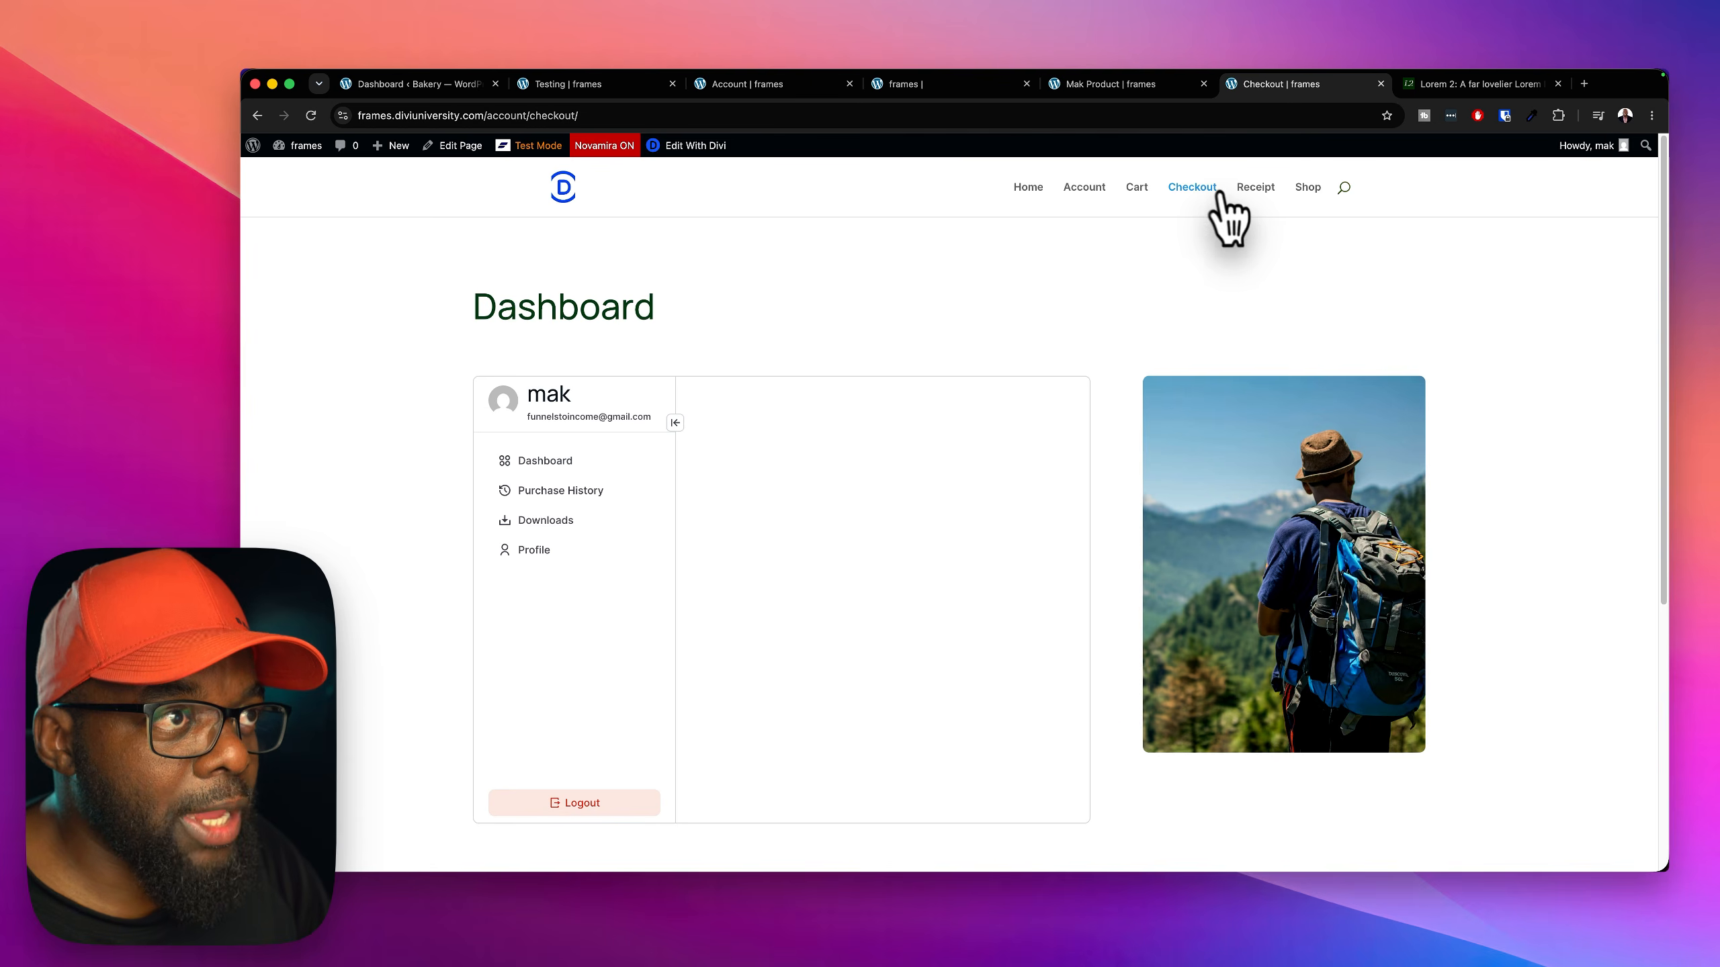
Open the Checkout page for editing in Divi and delete the row holding the customer dashboard and hiker image
click(690, 148)
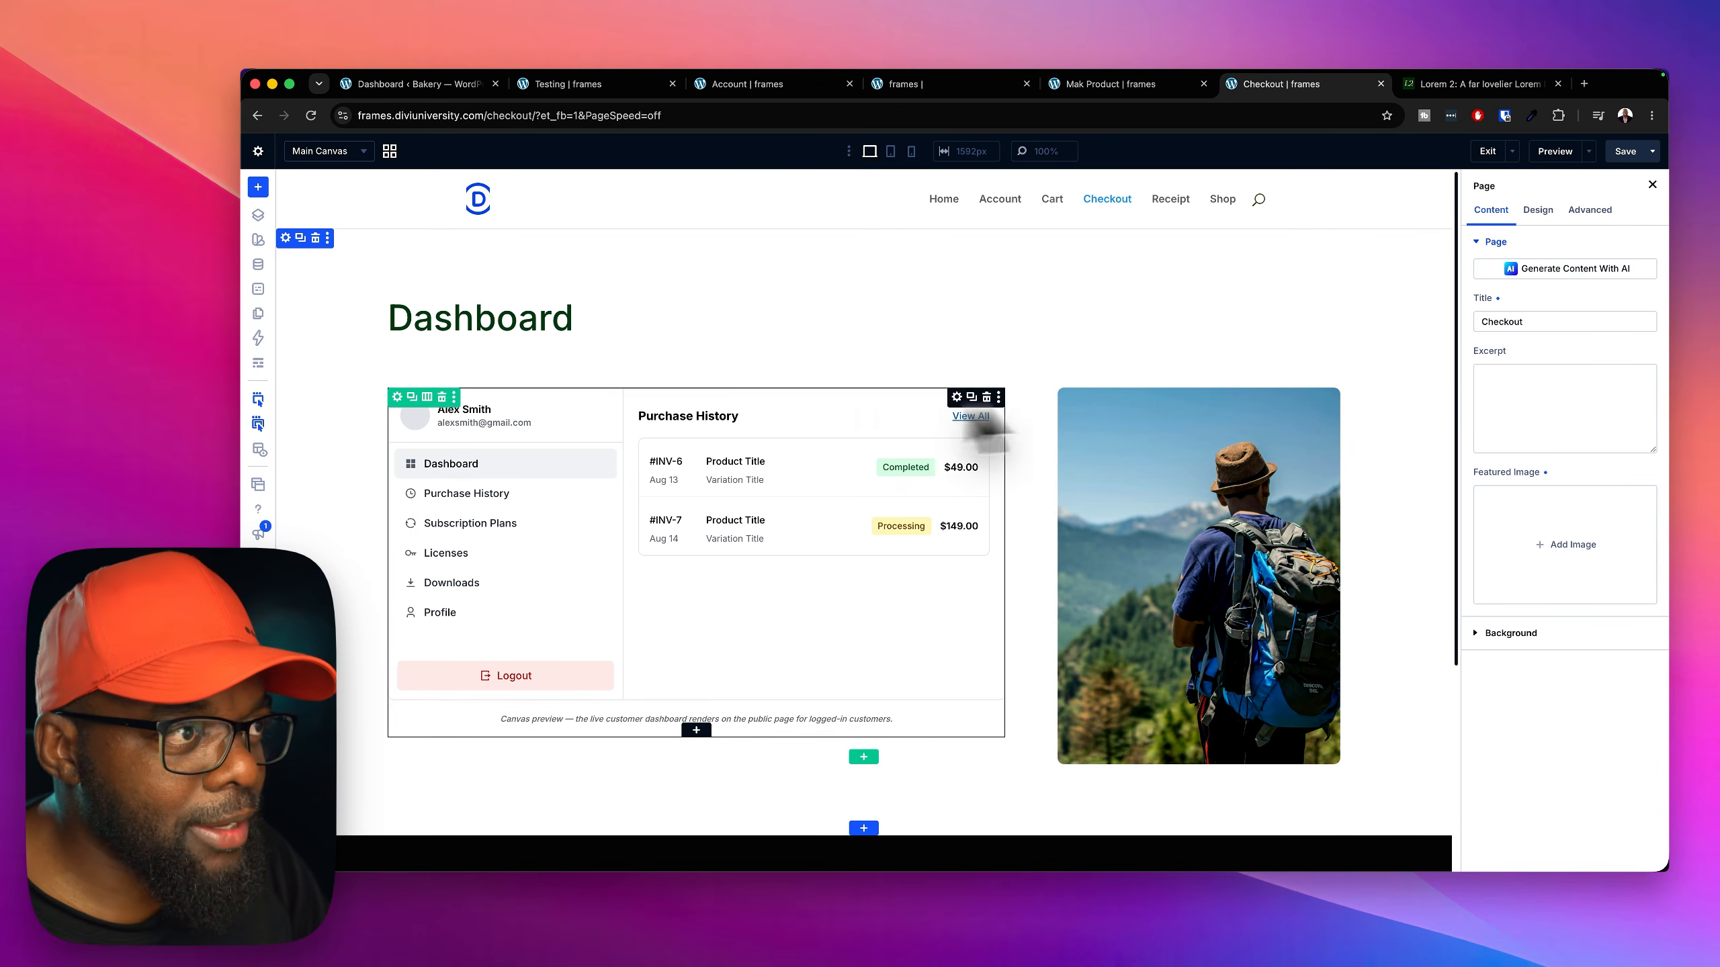
click(444, 396)
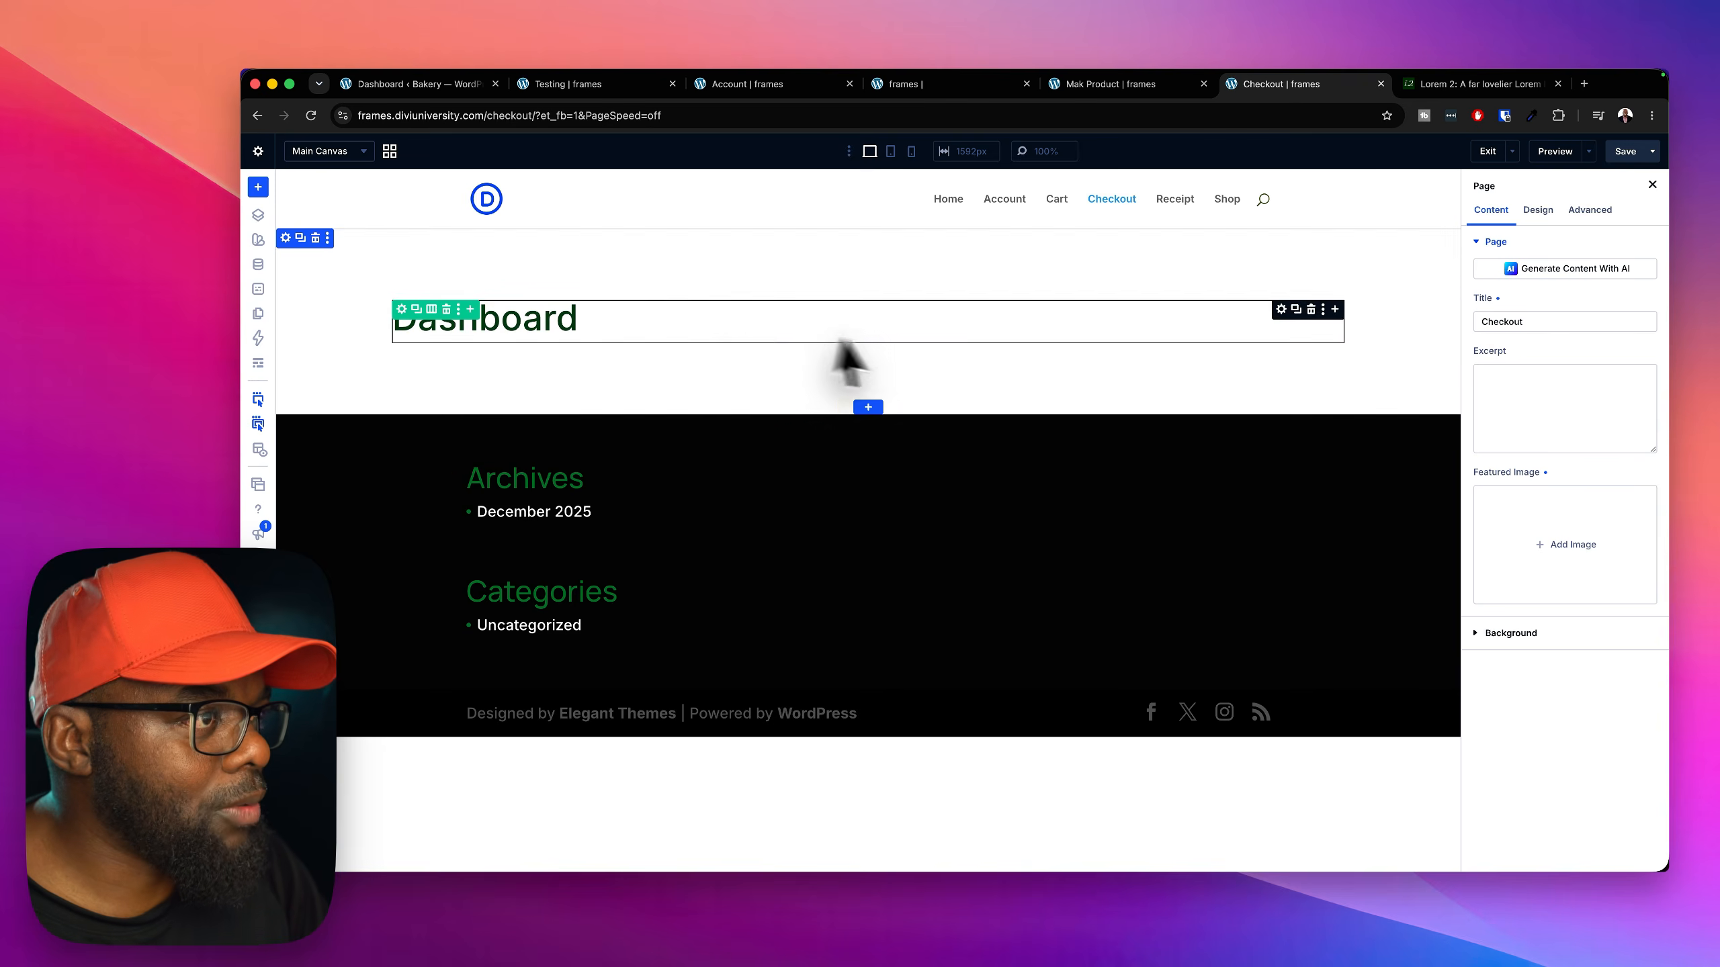
Add an FC Customer Dashboard module below the Dashboard heading
click(1334, 309)
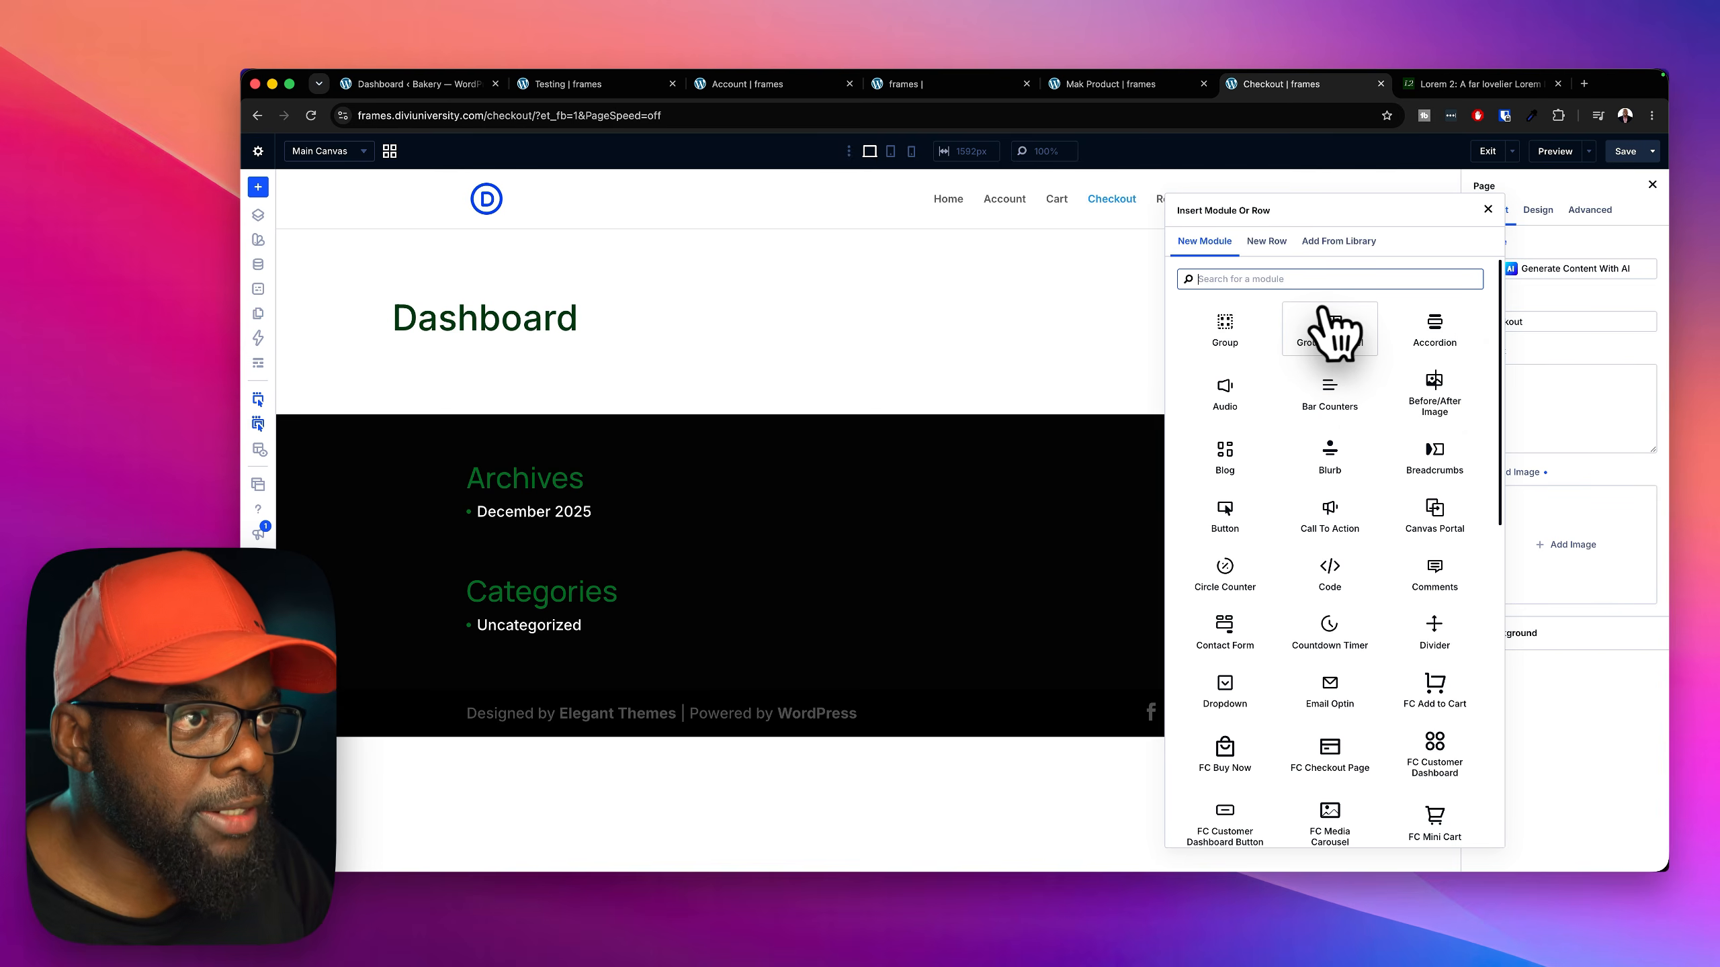
text(fc)
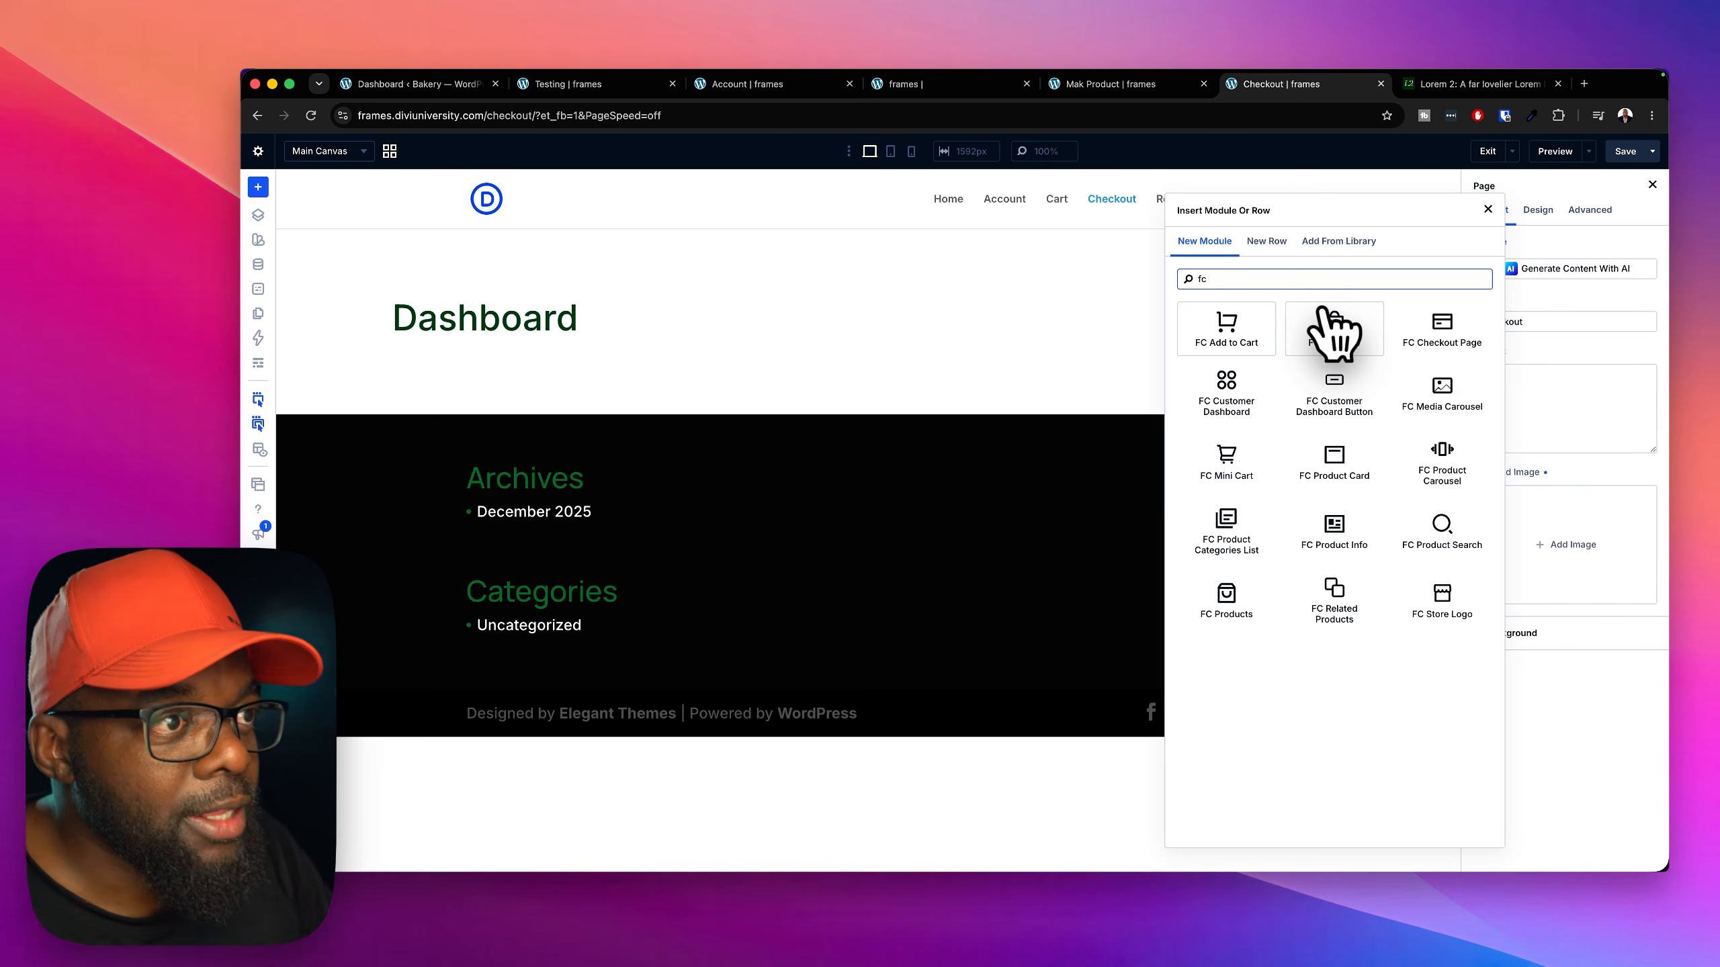
click(1232, 390)
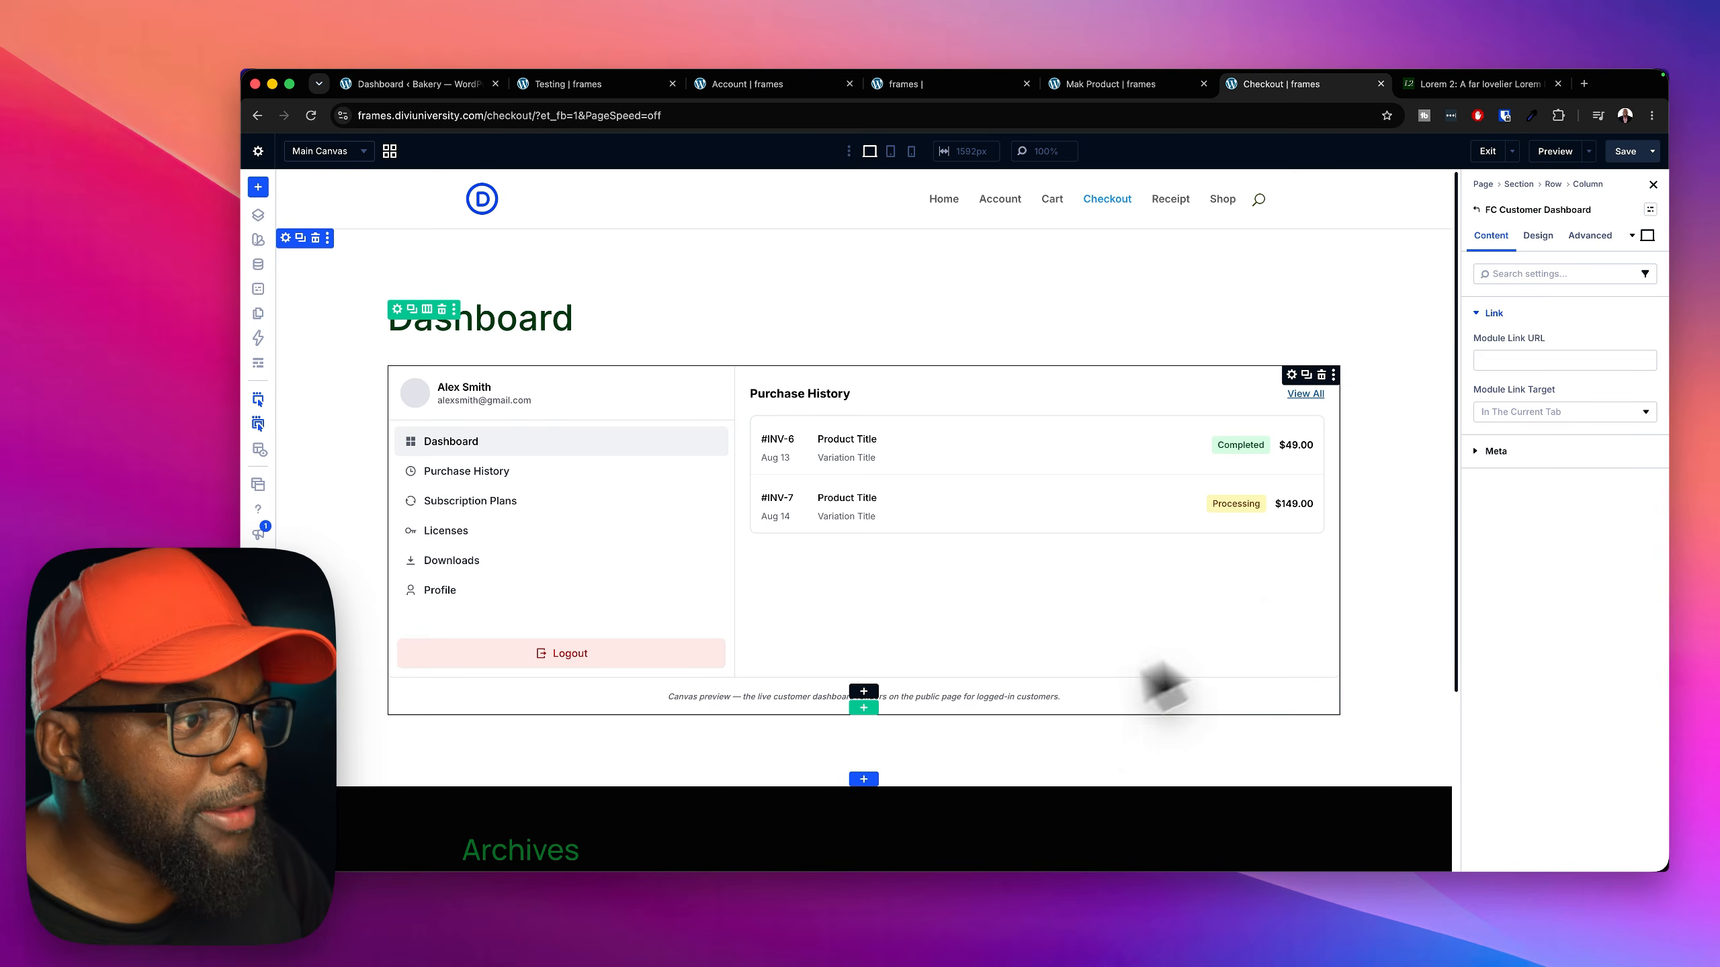
Insert a row with two equal columns below the customer dashboard and assign it the K-Content-Width preset
click(864, 708)
click(875, 710)
scroll(1105, 615, down, 5)
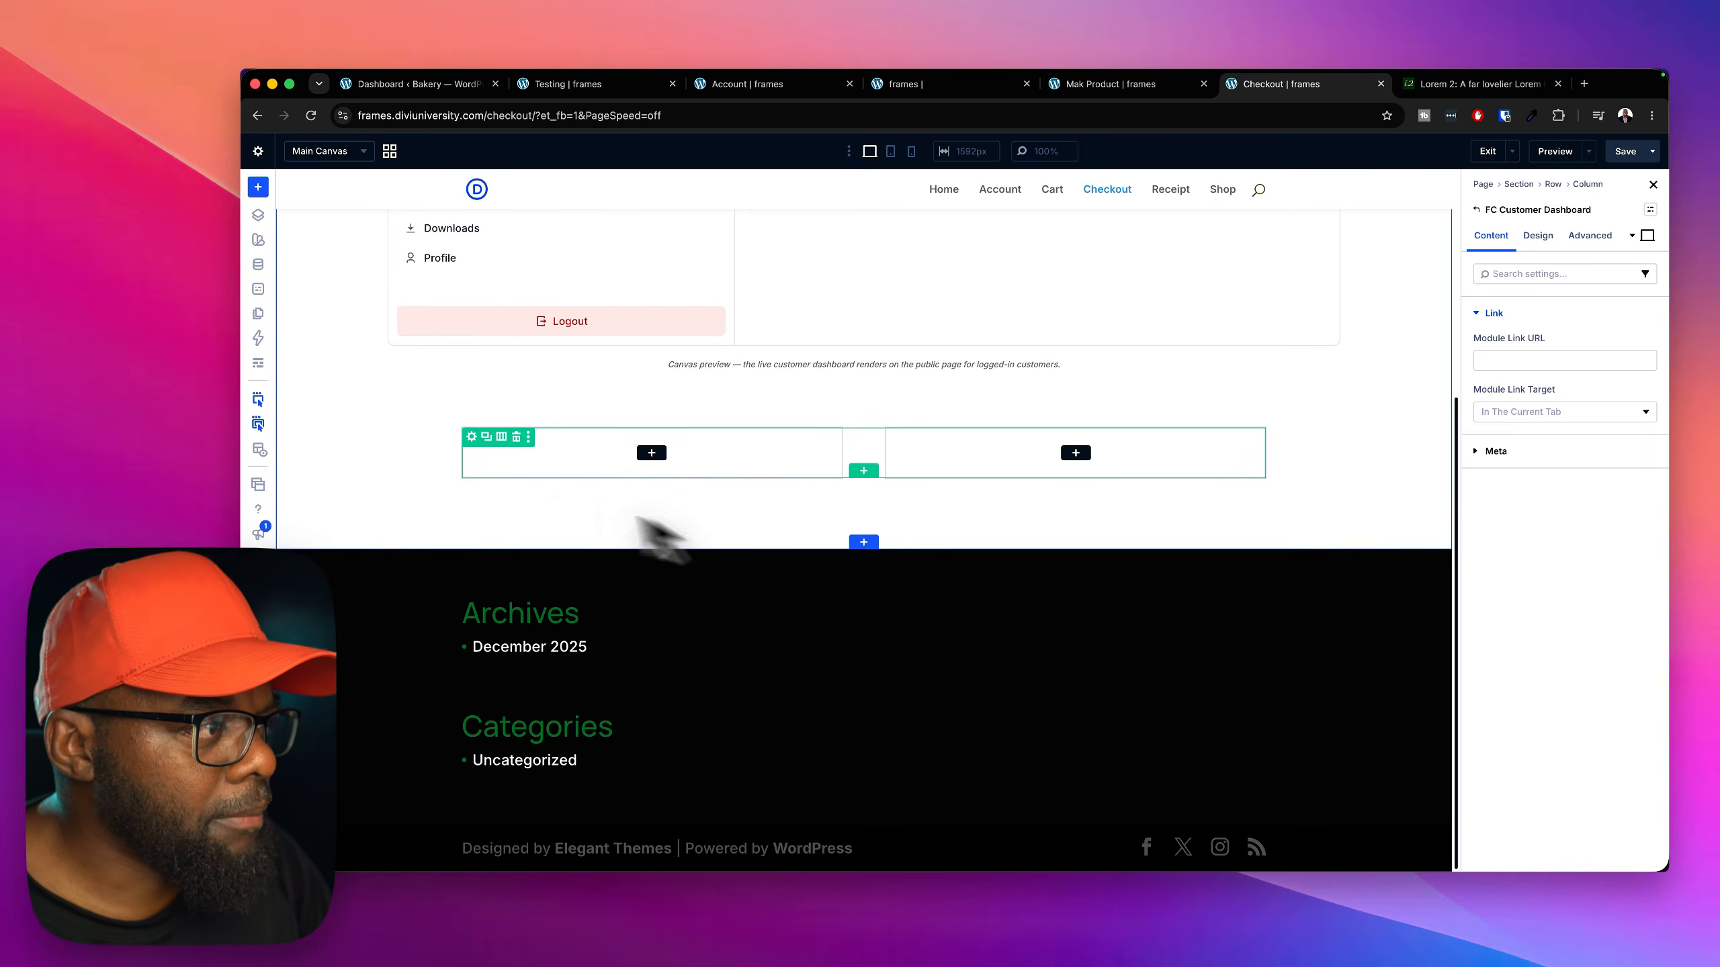
click(471, 436)
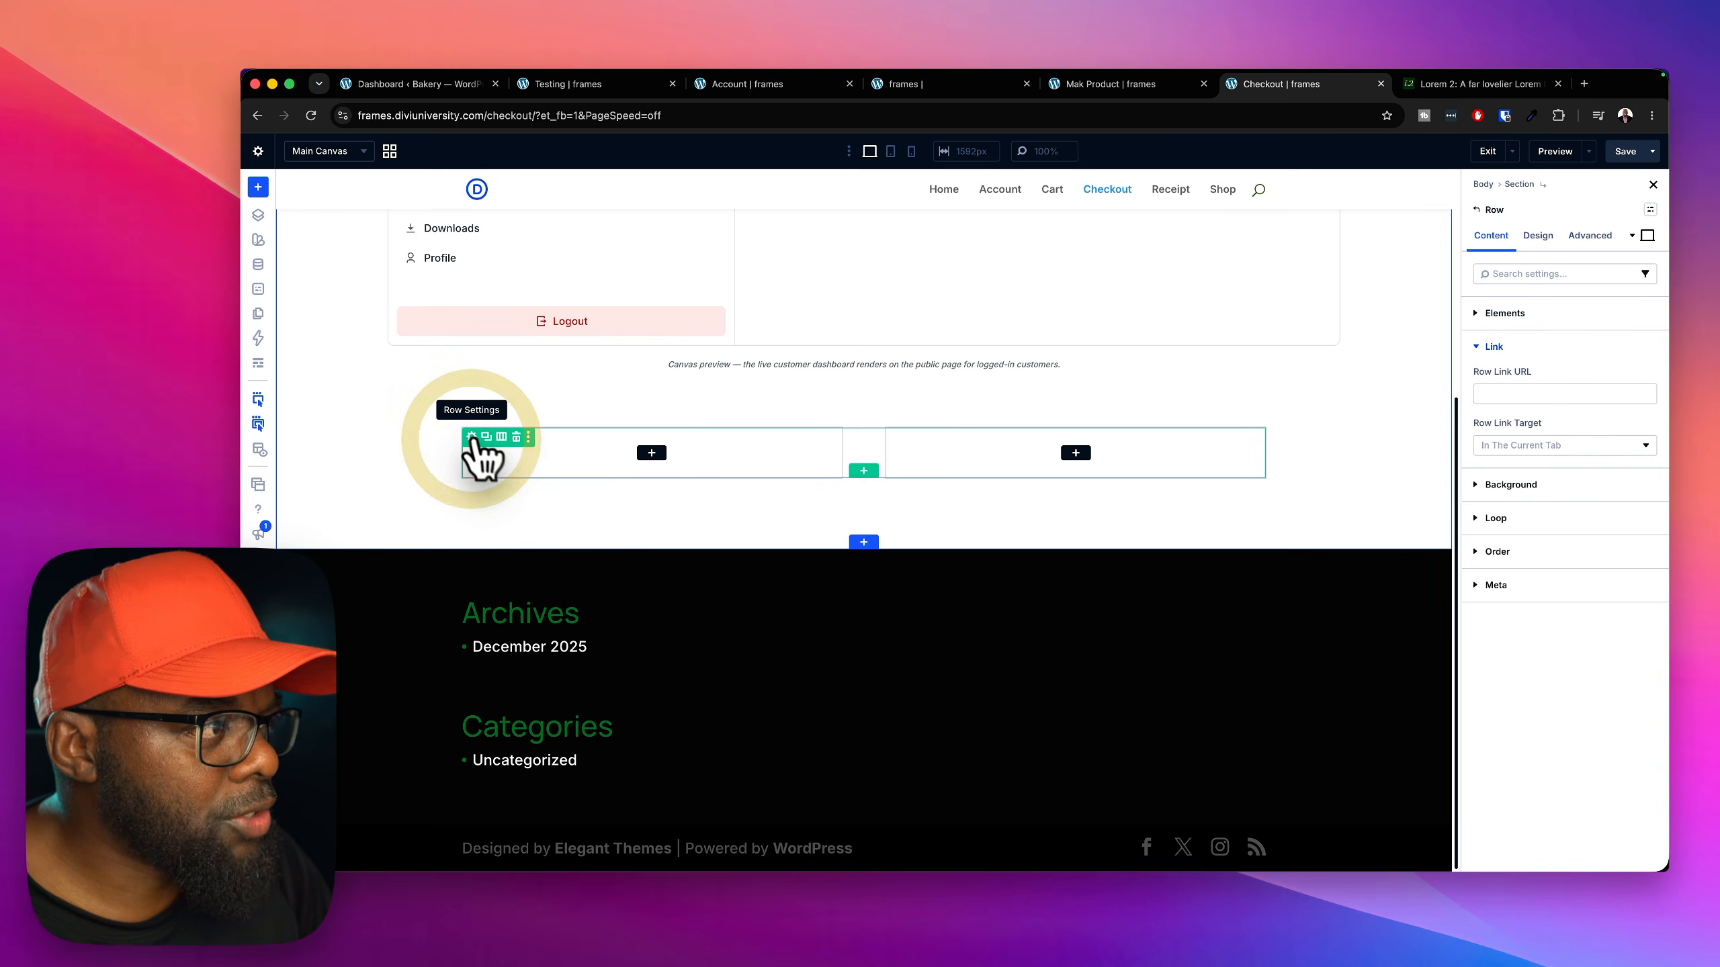
click(1649, 210)
click(1570, 332)
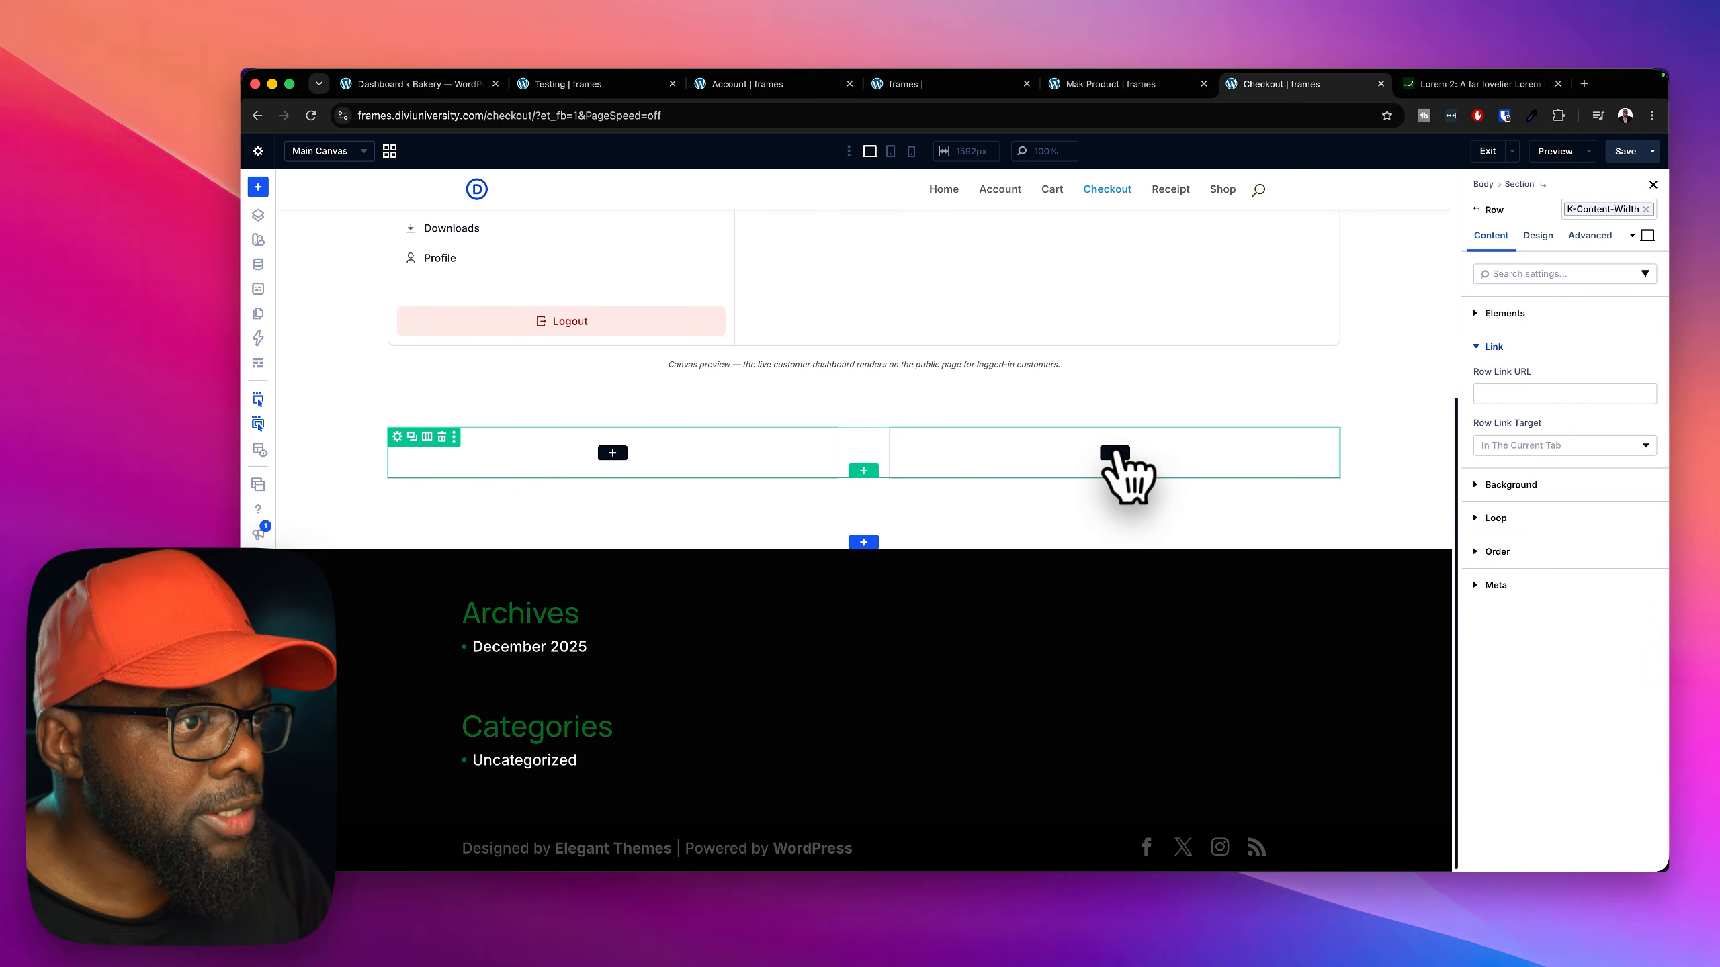
Add a Video module to the first column of the new two-column row
click(612, 452)
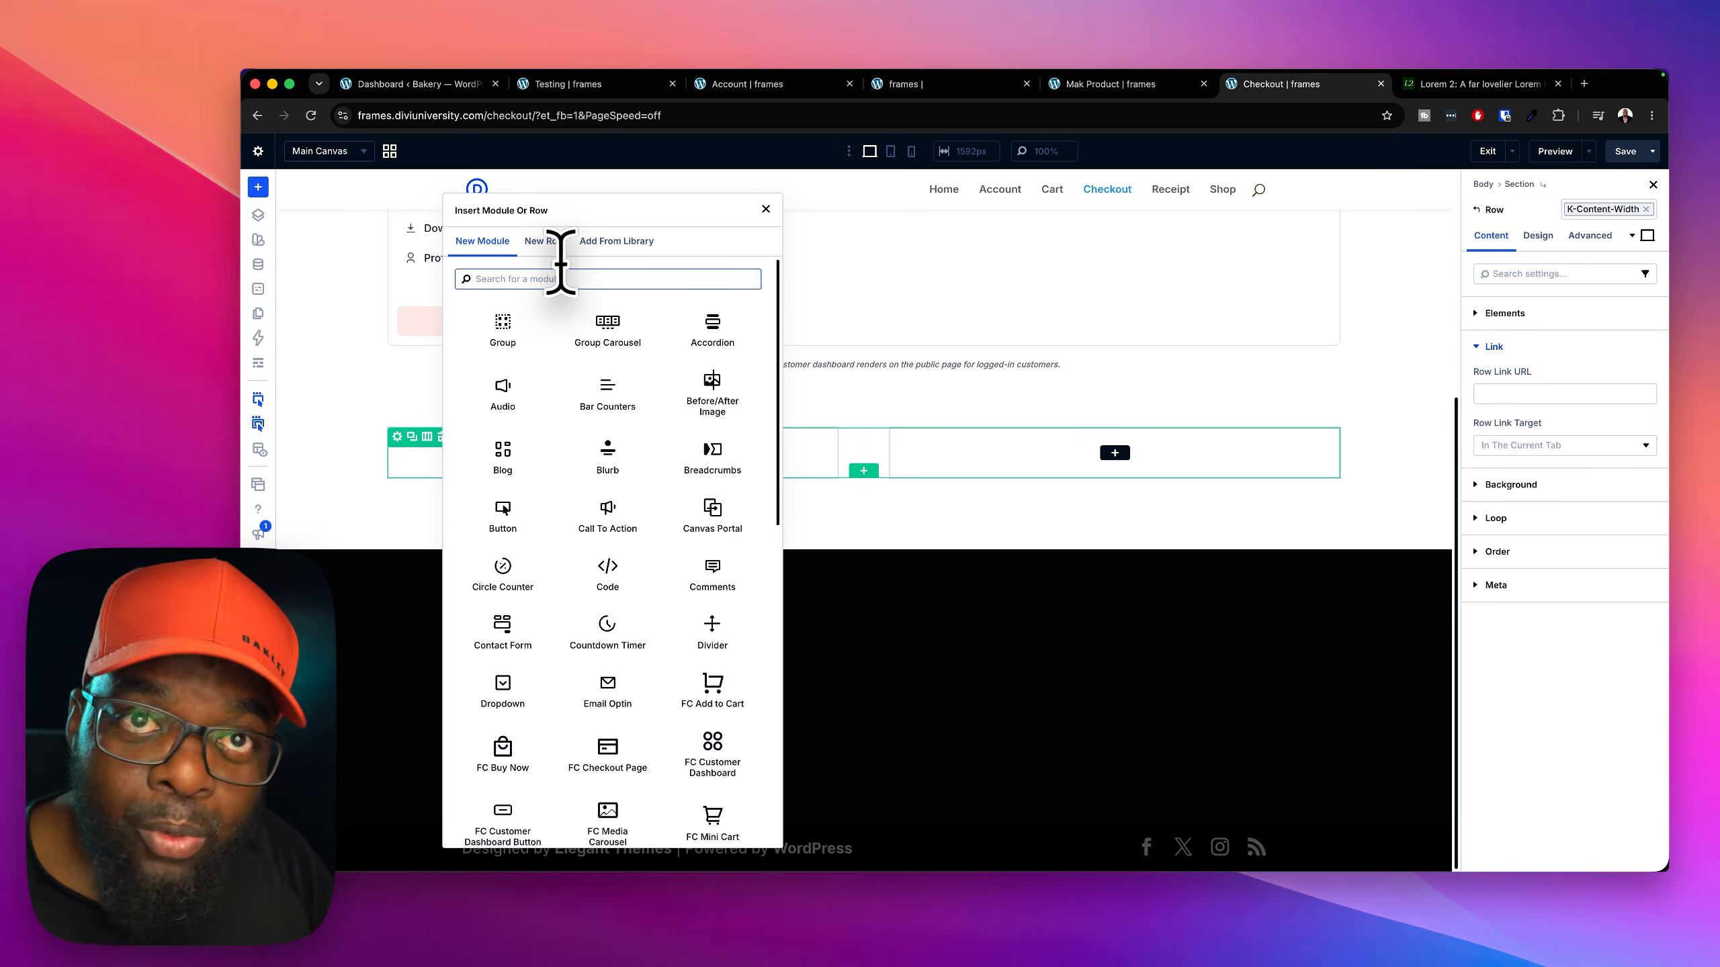
text(vide)
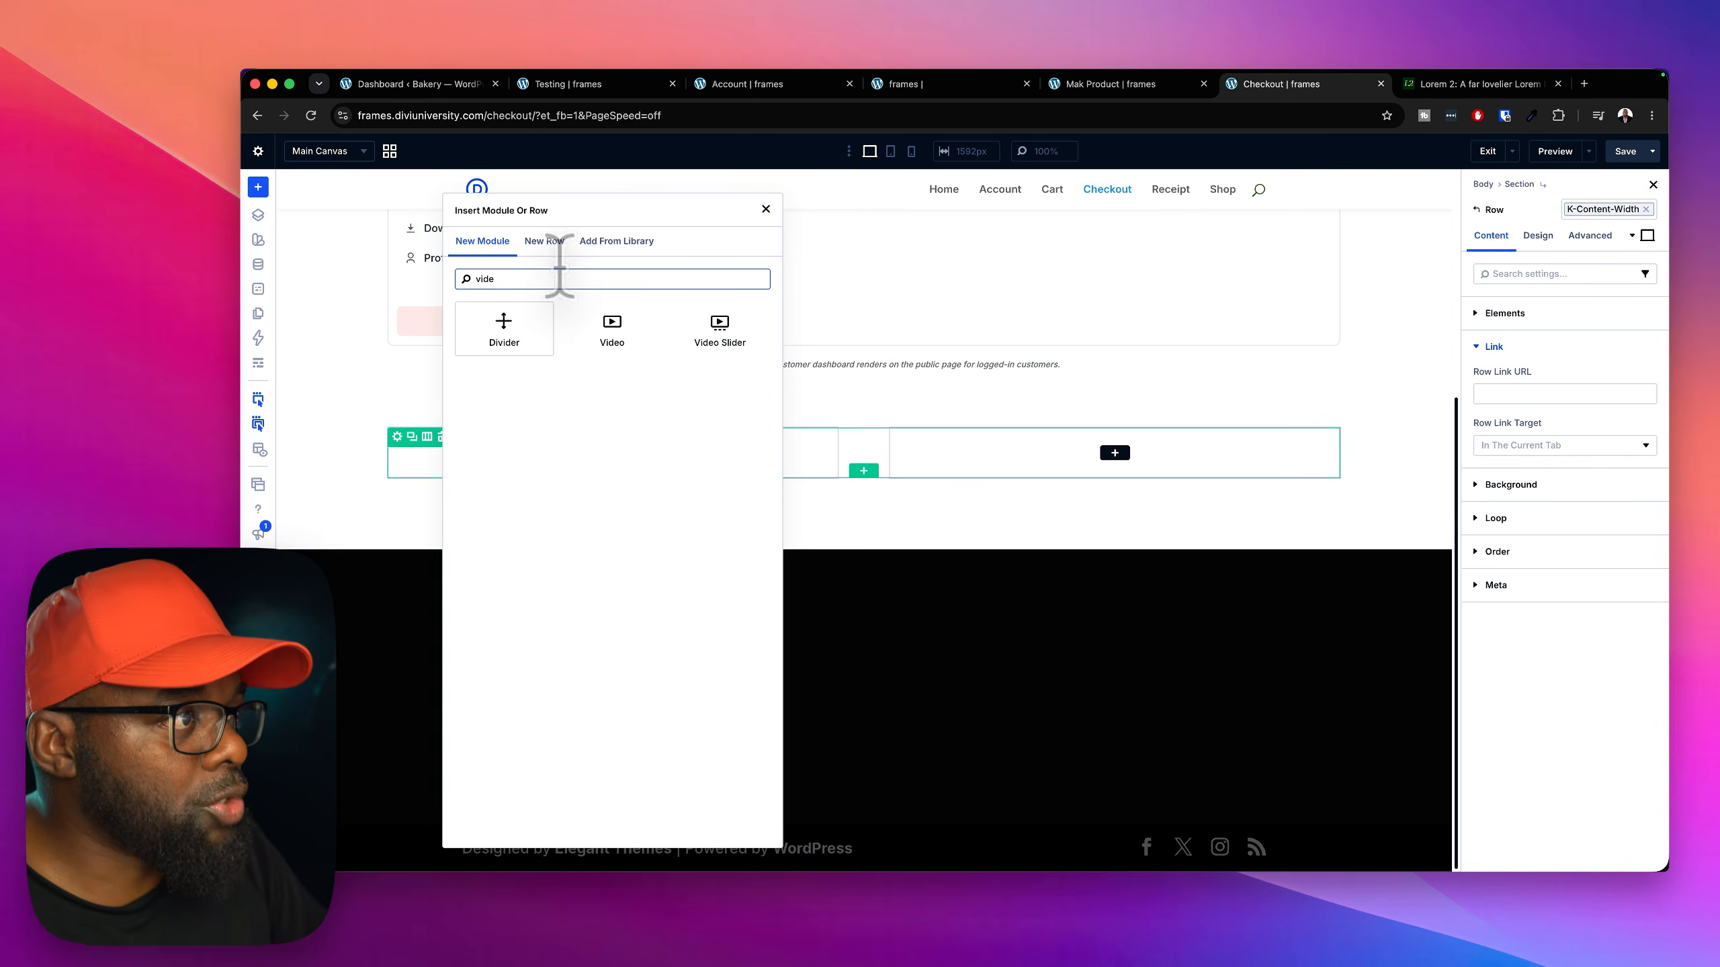
click(613, 331)
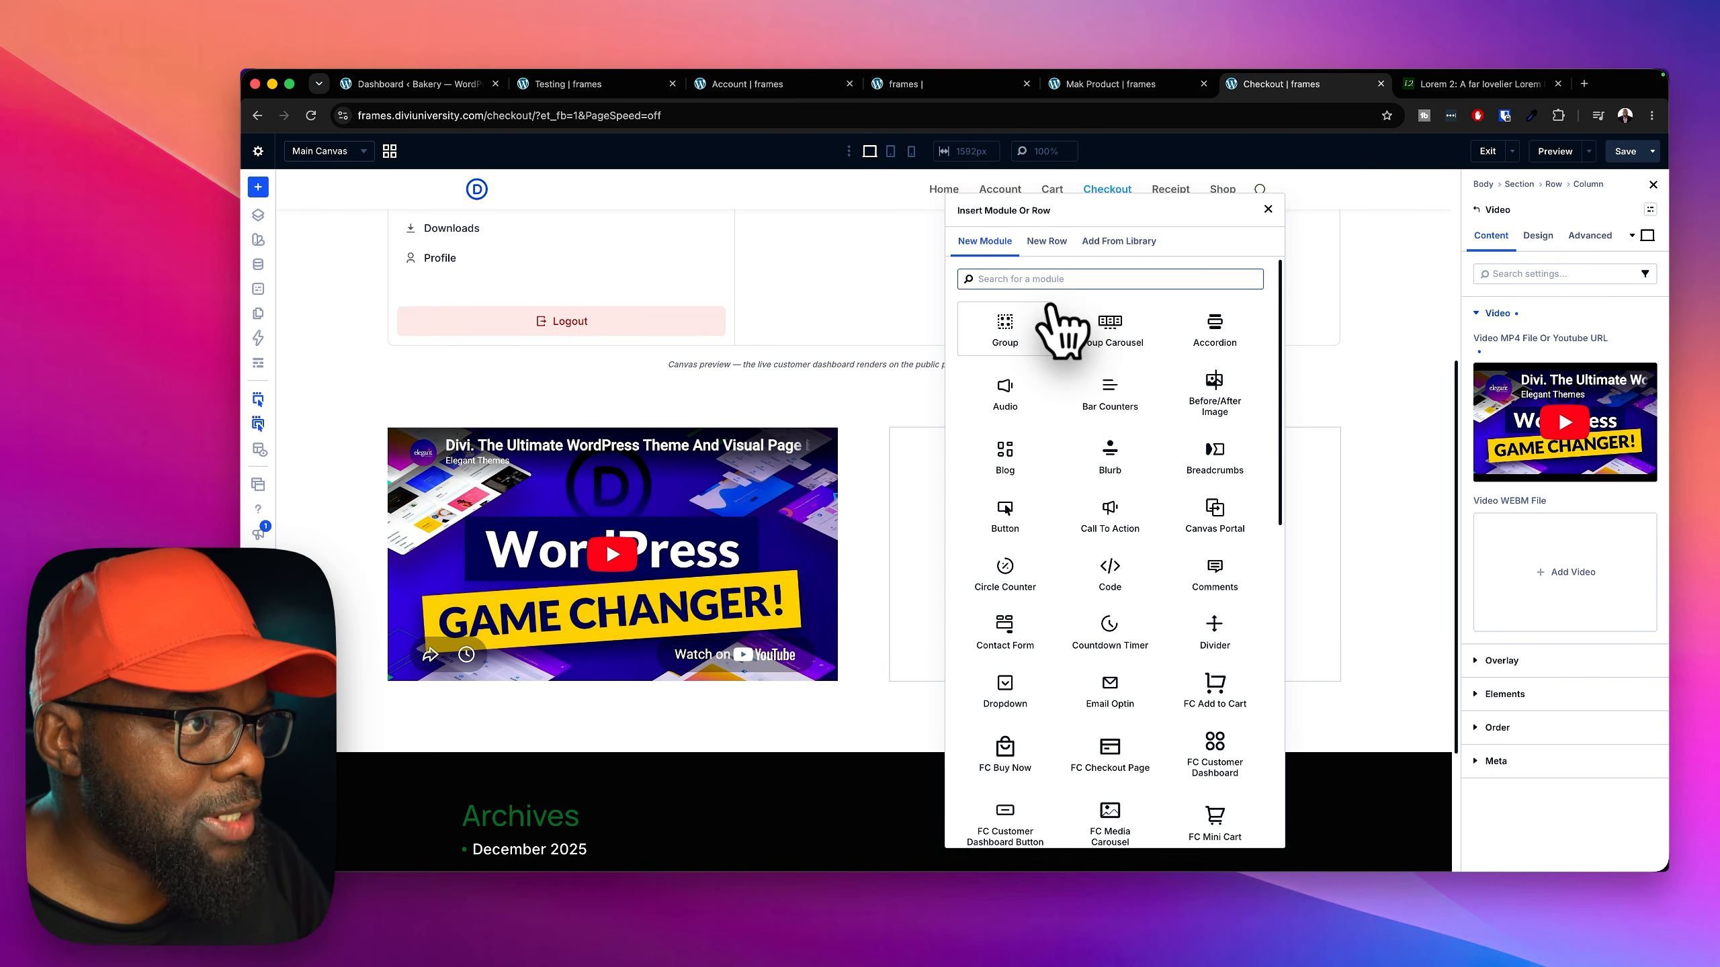
Add a Heading module to the second column beside the video, with a Text module below it
click(1118, 278)
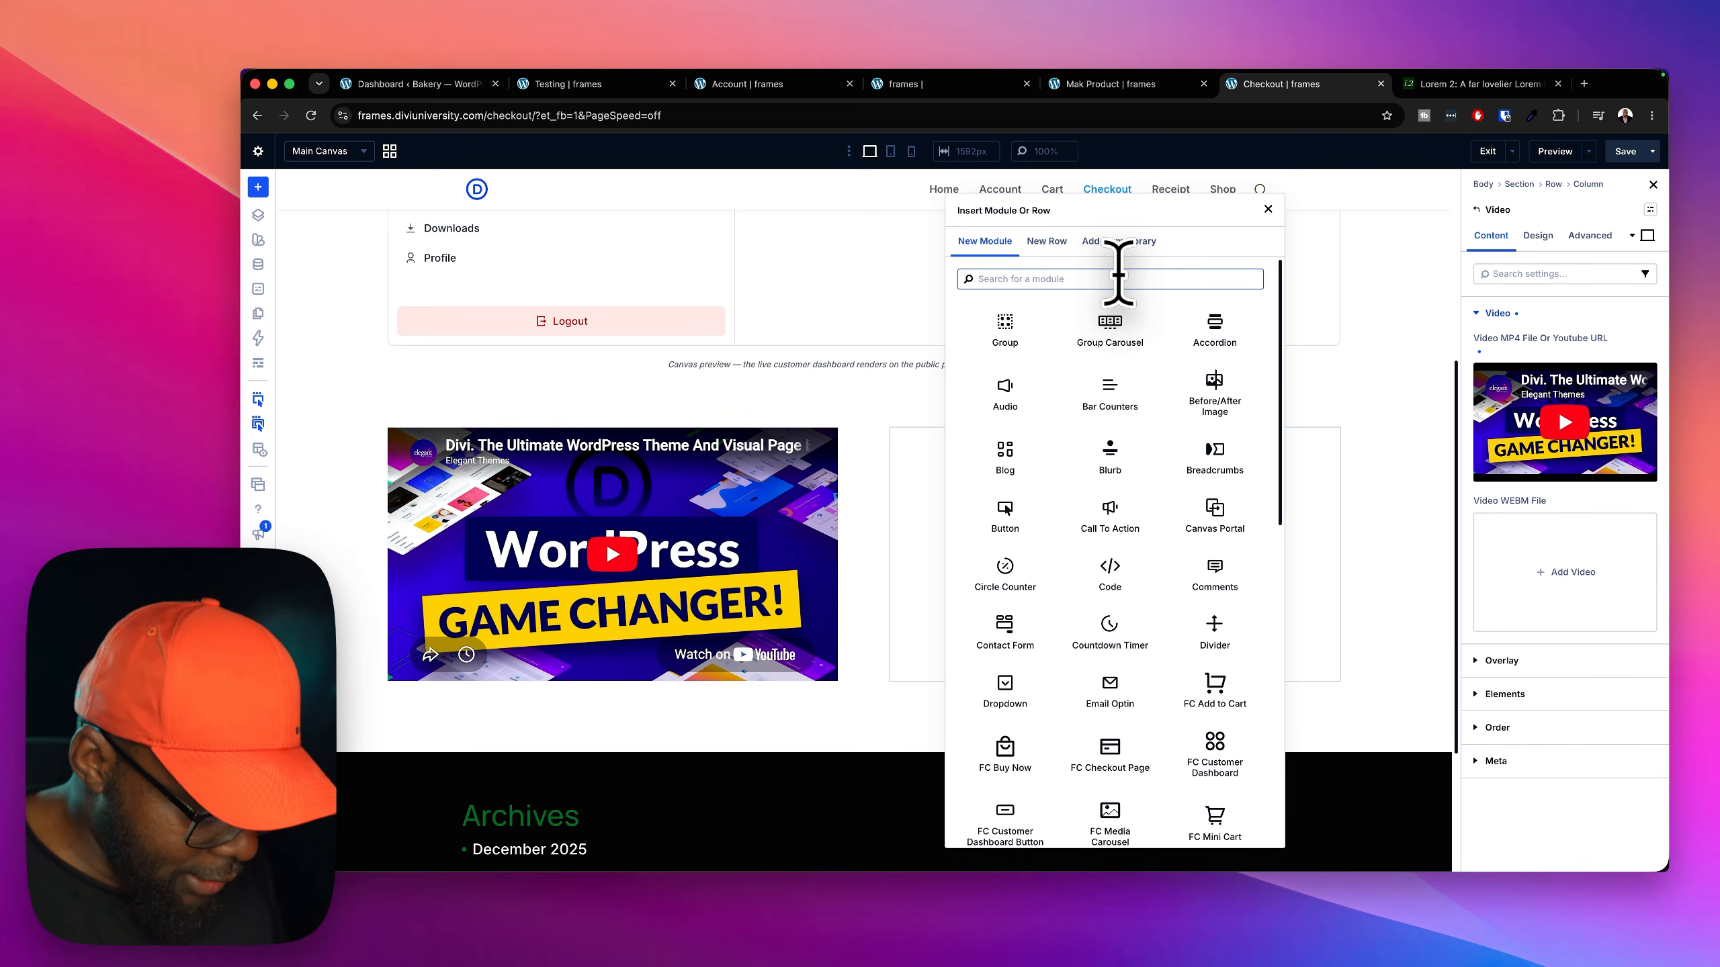
text(head)
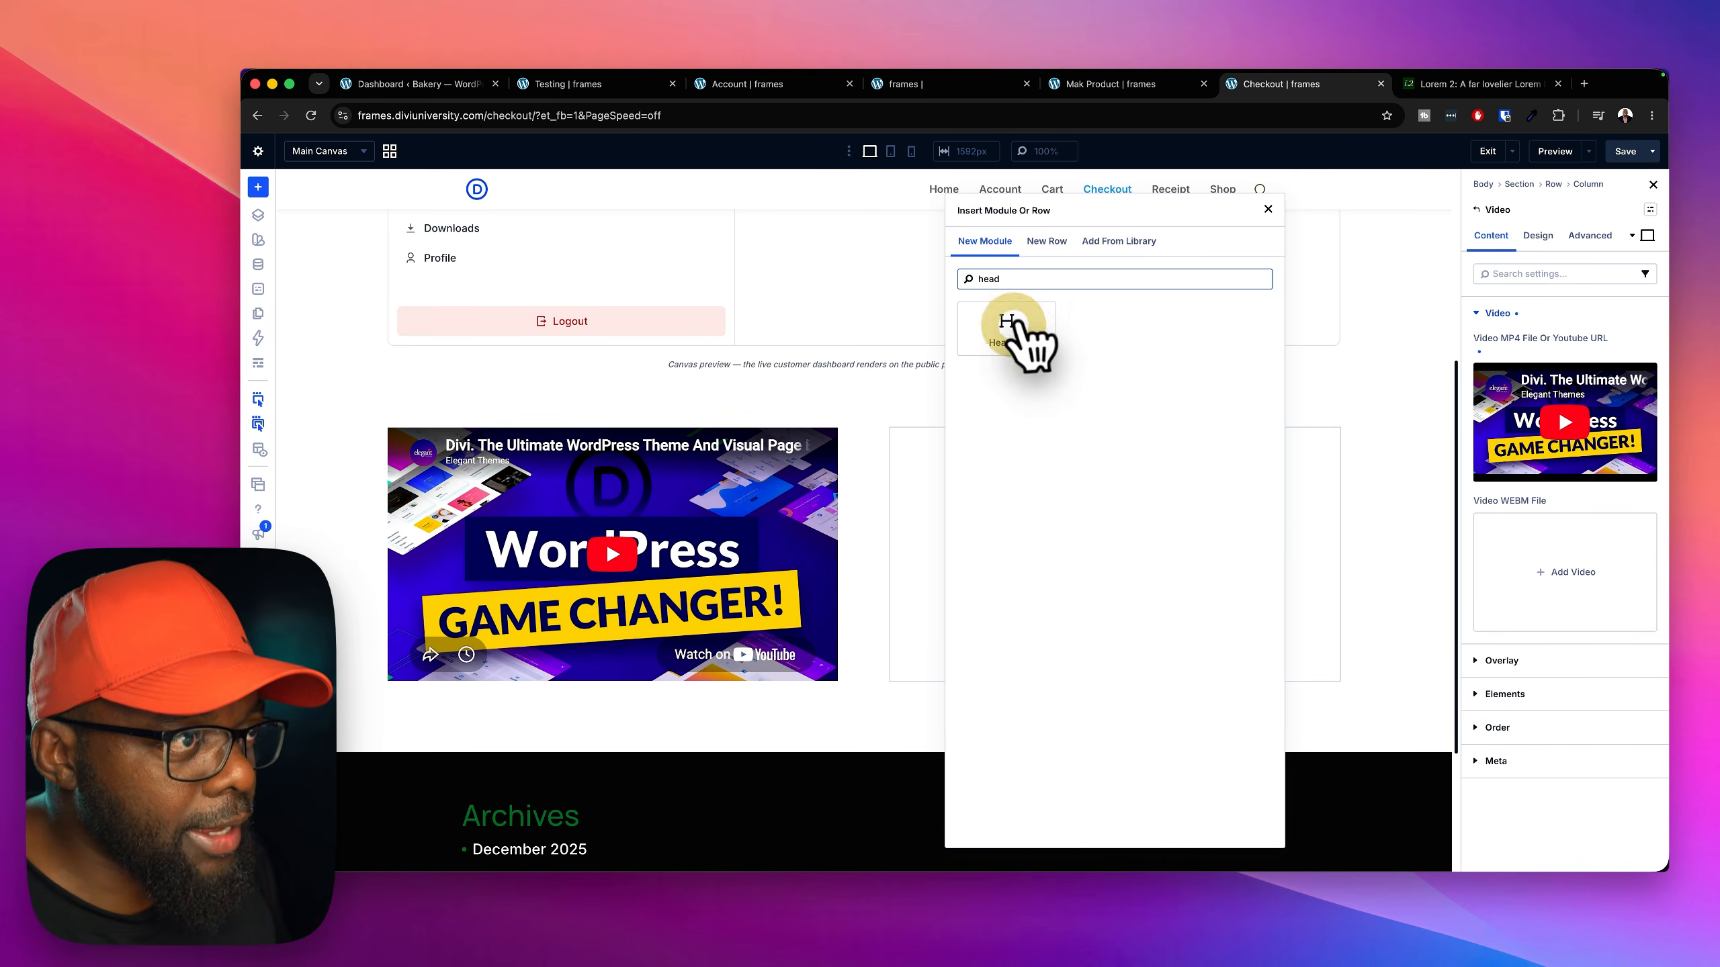
click(1016, 330)
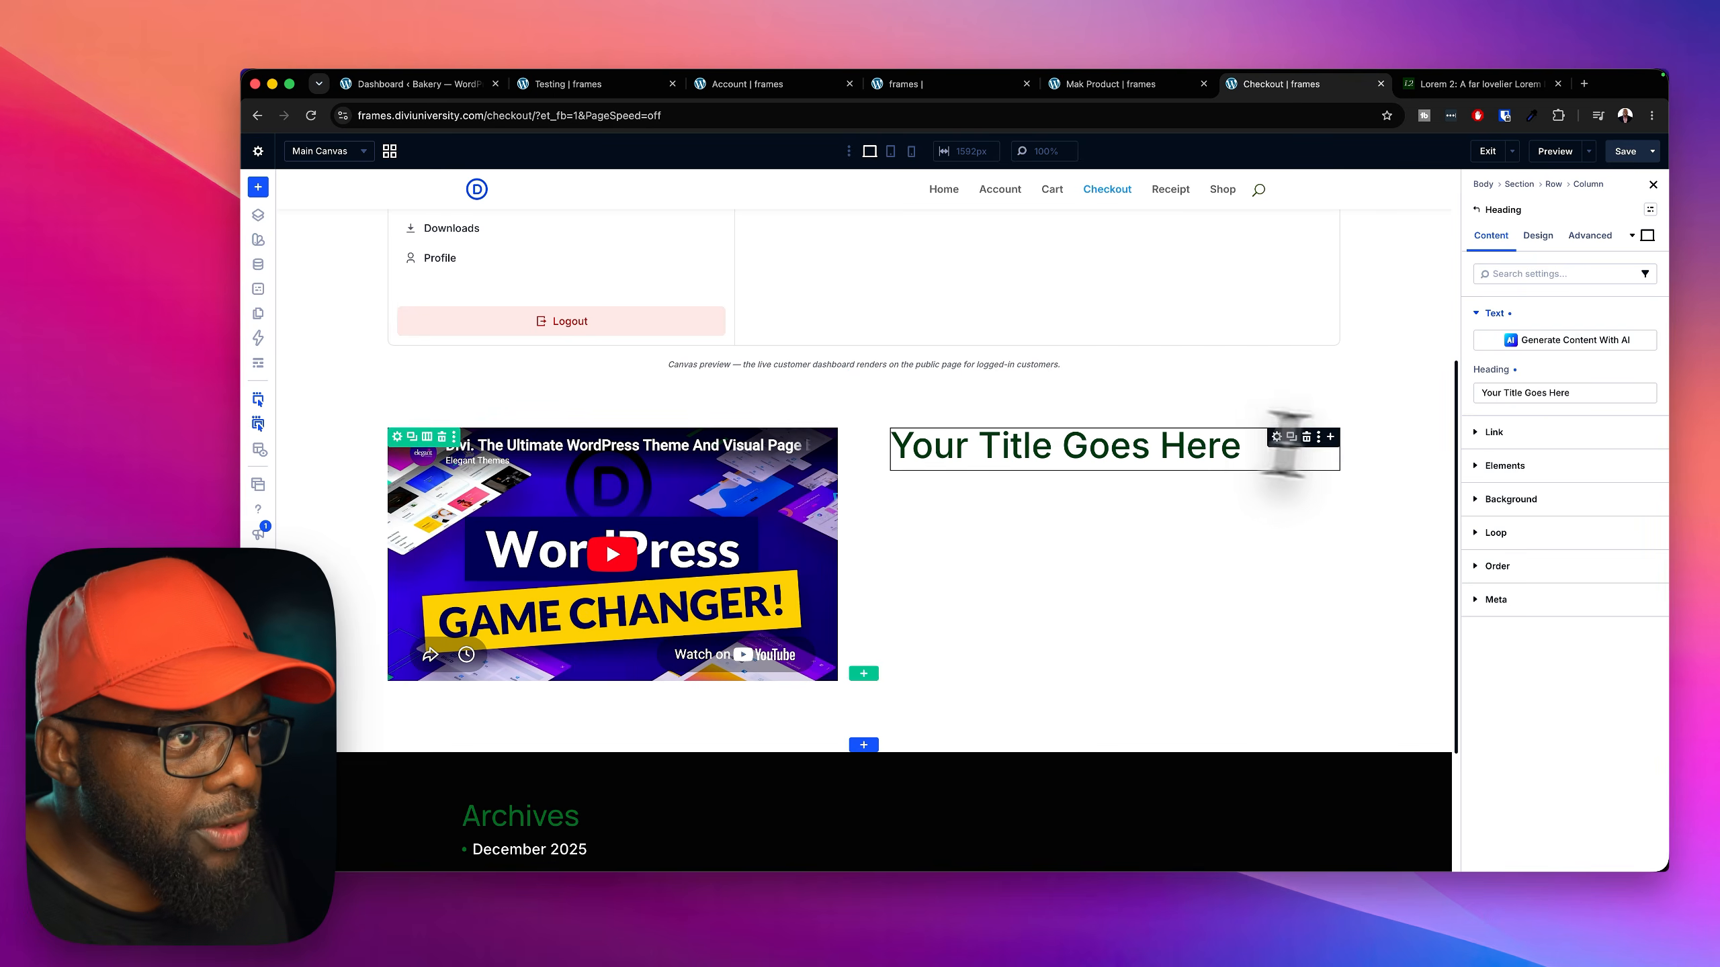
click(1328, 454)
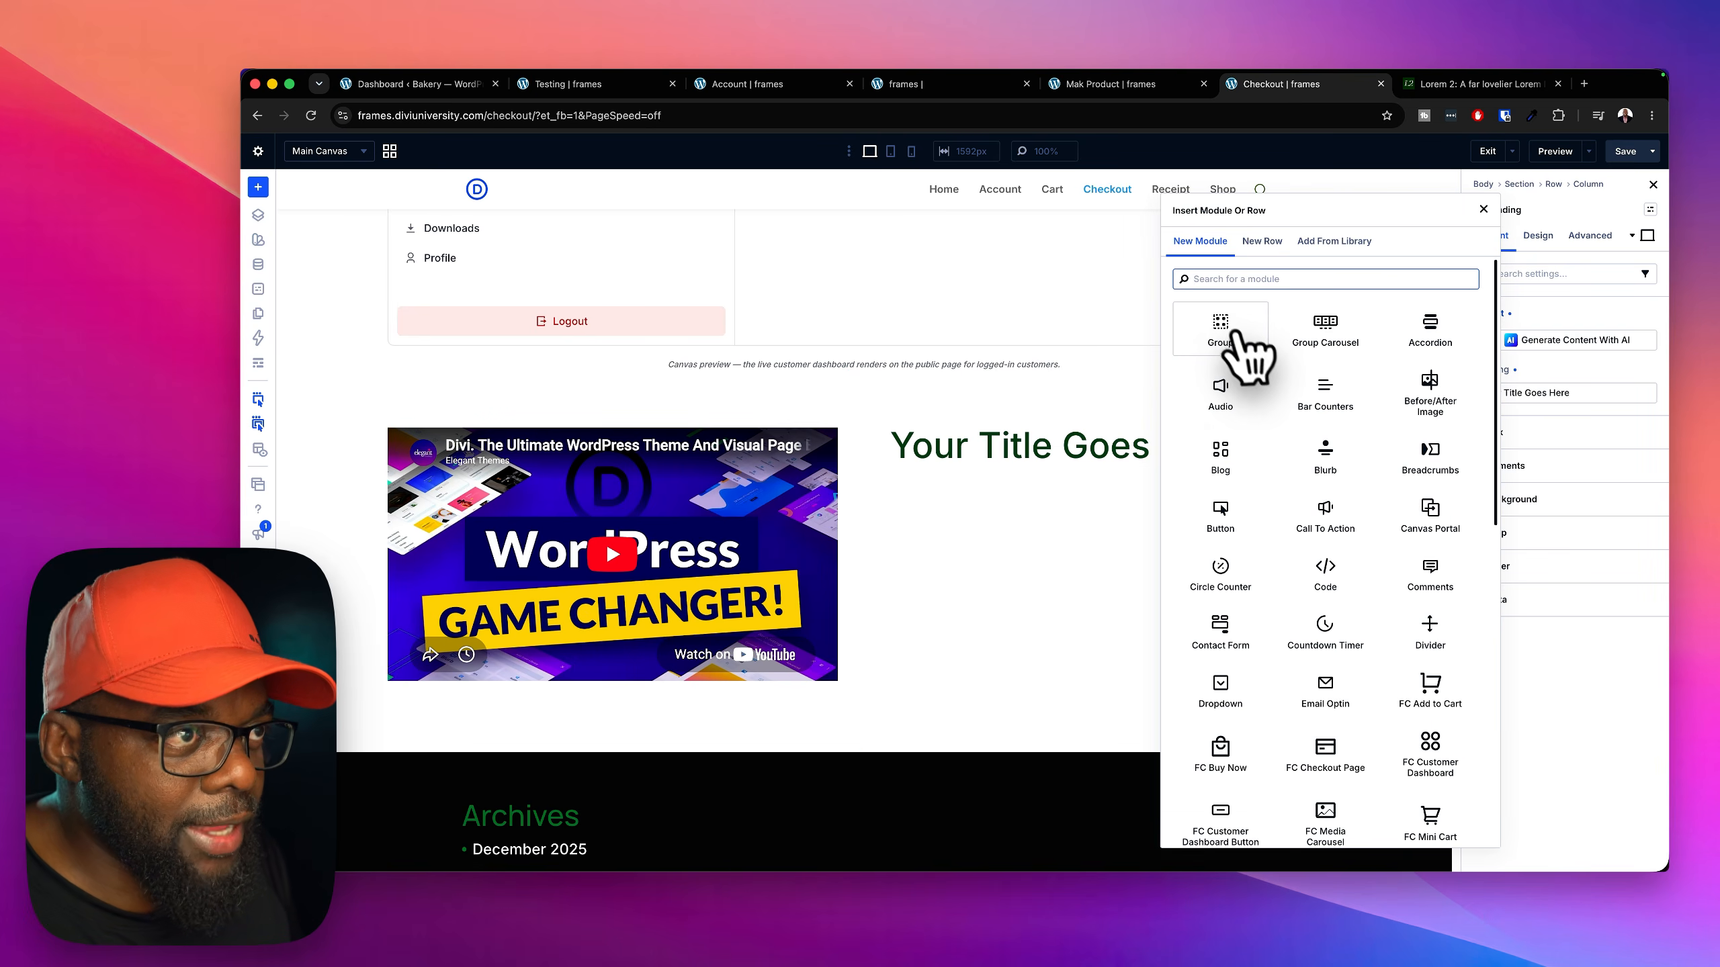
text(tex)
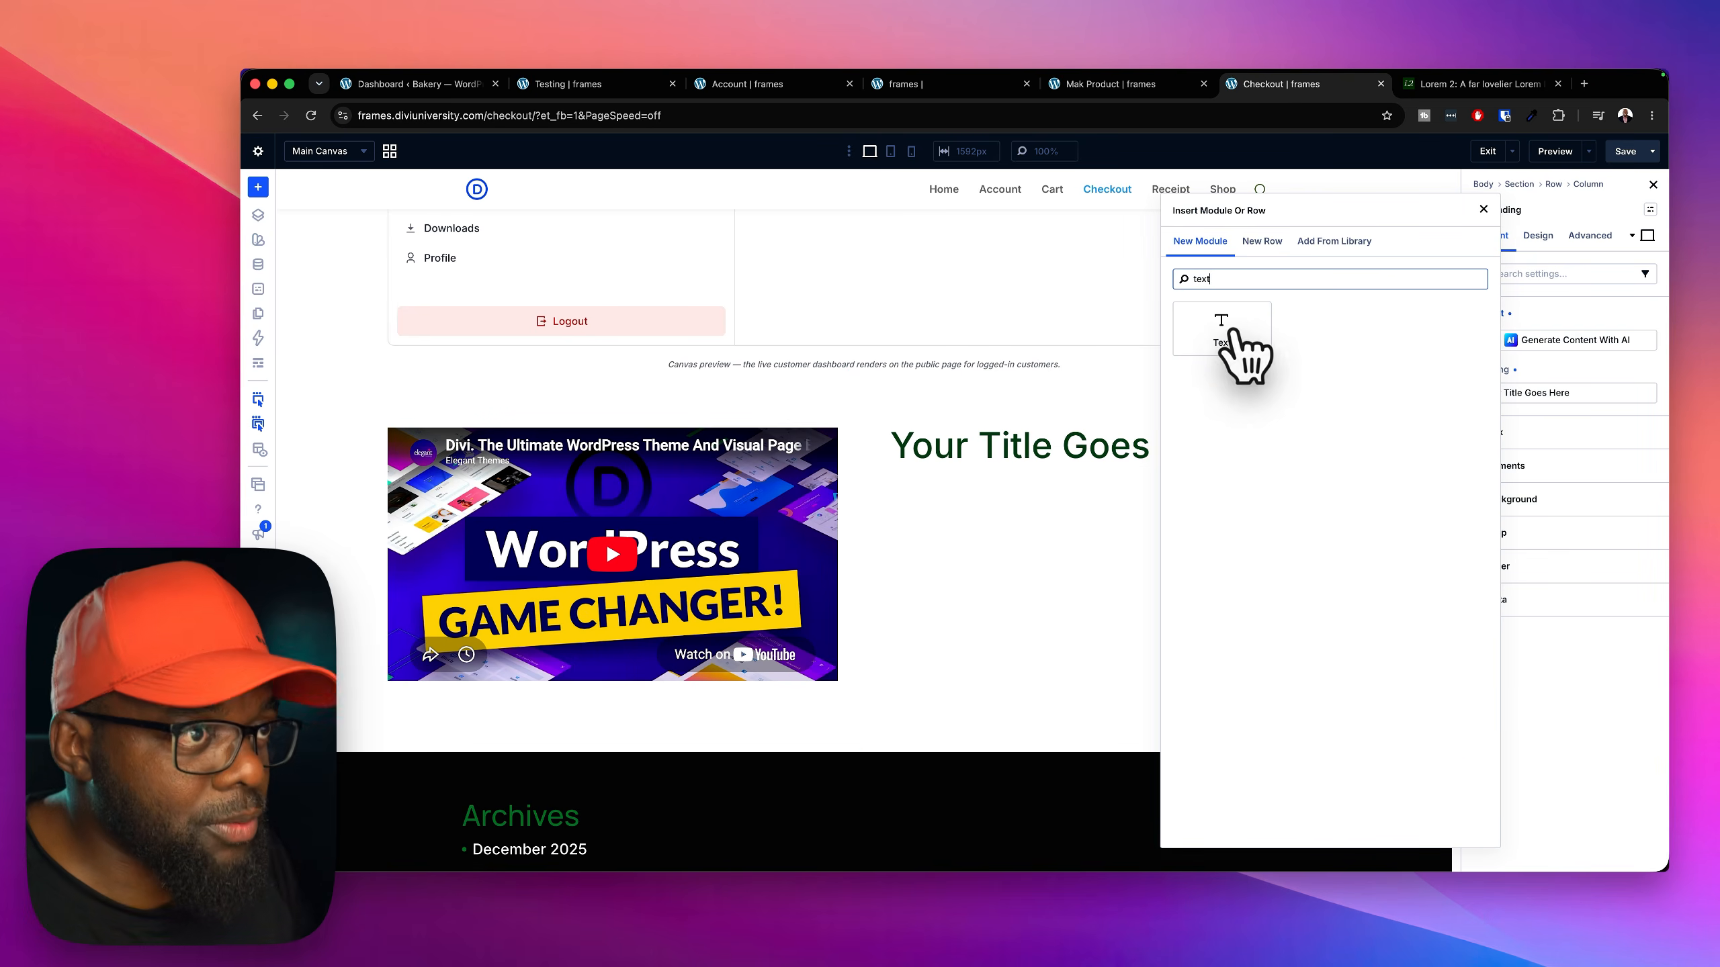
text(t)
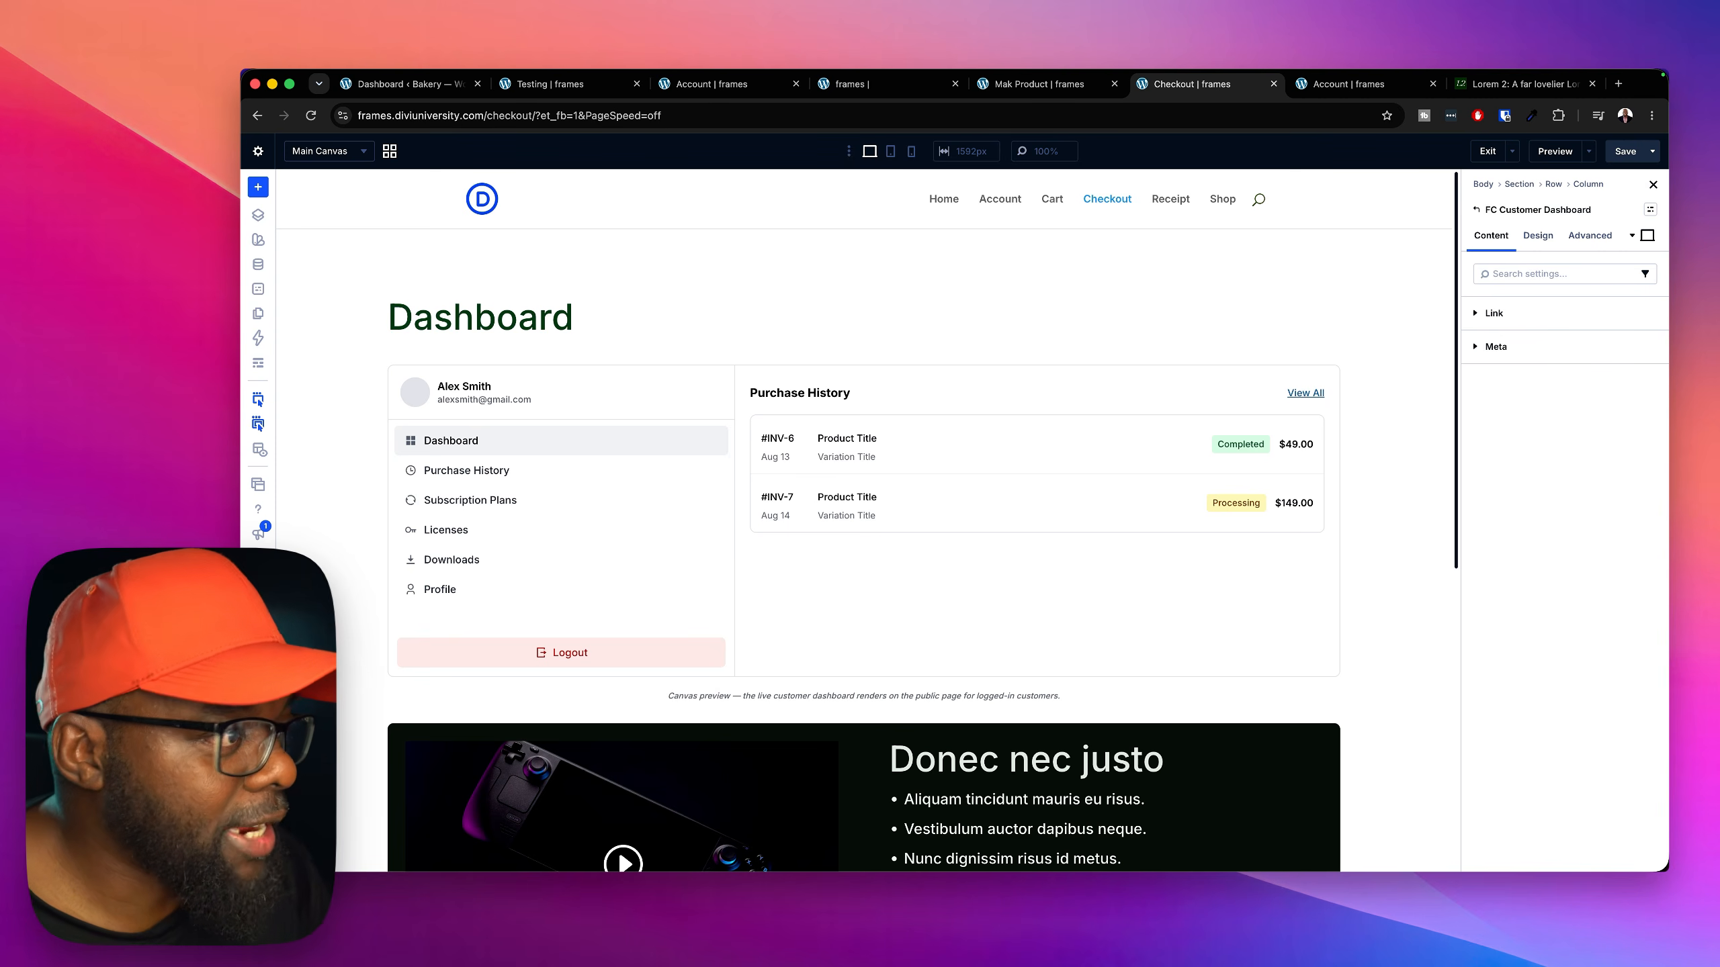
Set the FC Customer Dashboard's general subtitle color to RGB 178, 87, 87 and its title color to #923535
scroll(680, 650, down, 5)
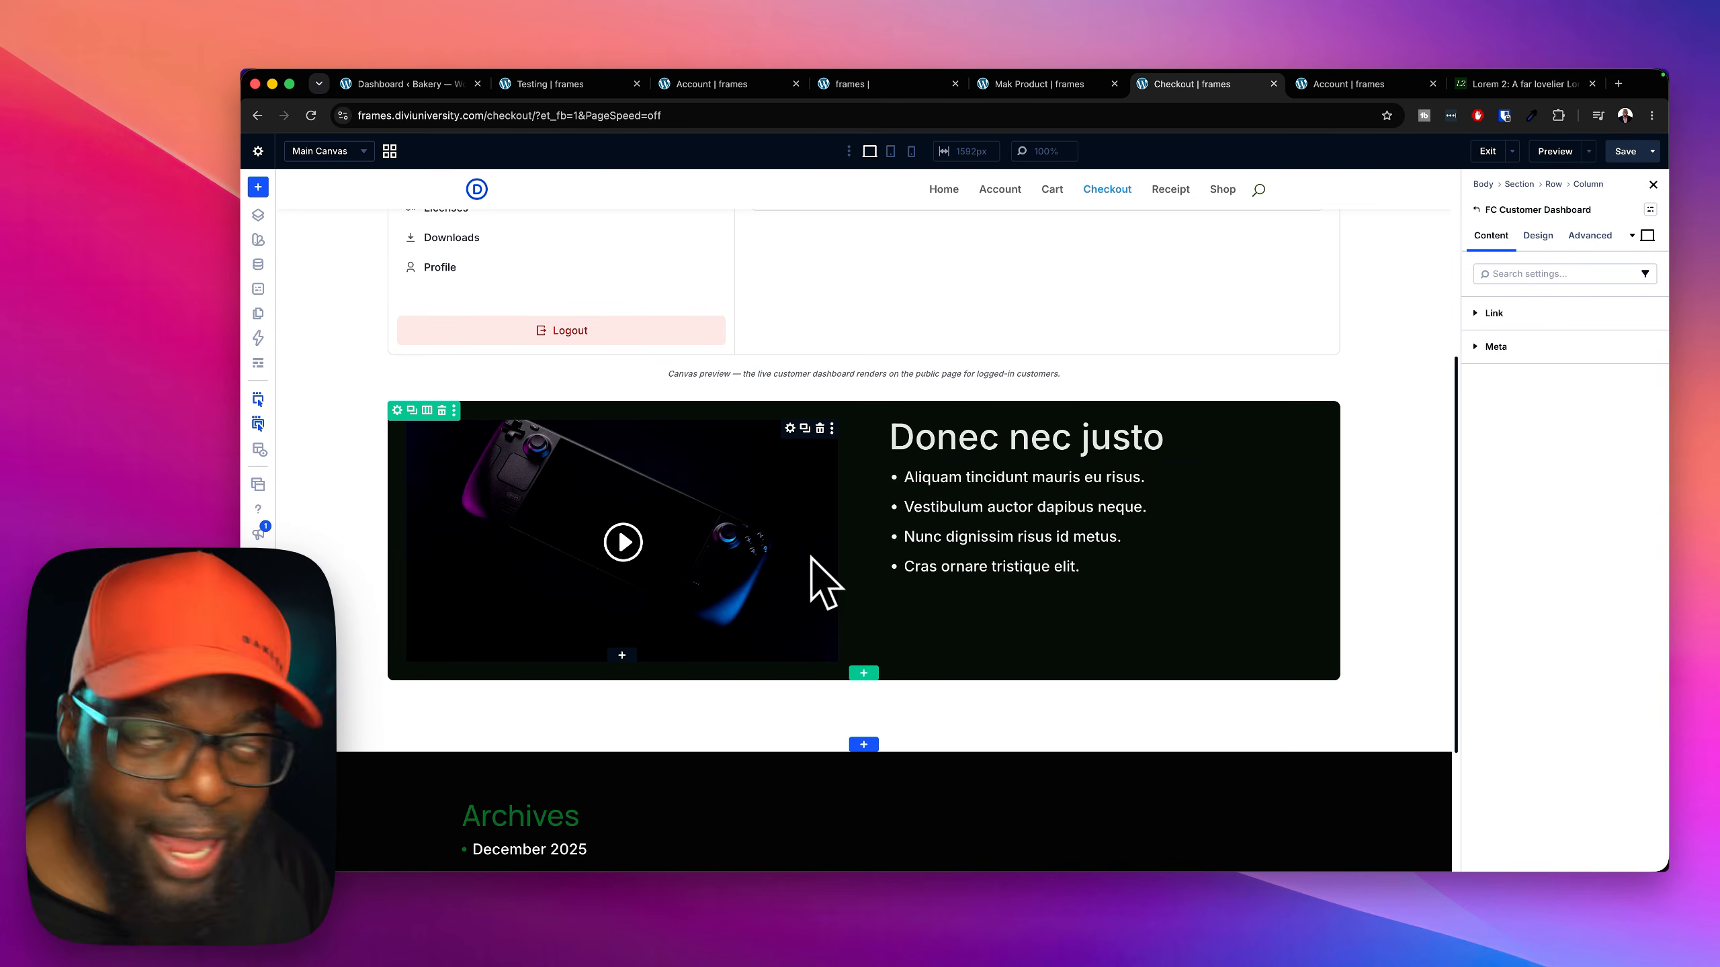
scroll(814, 562, up, 1)
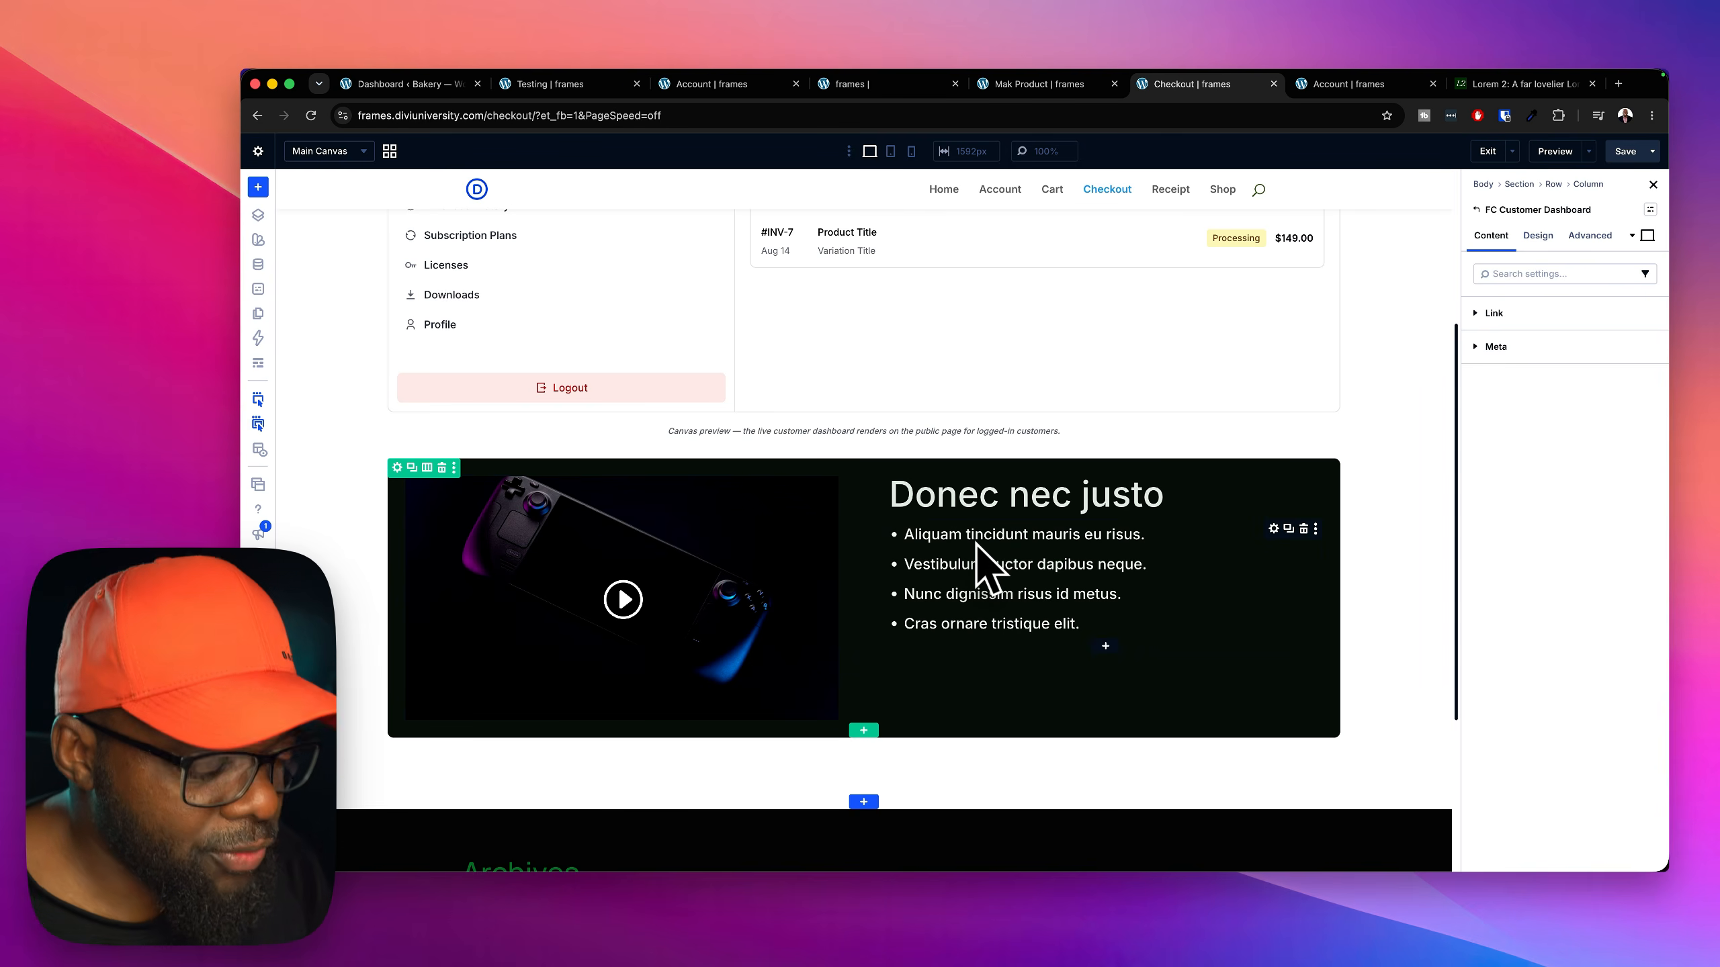
scroll(965, 543, up, 5)
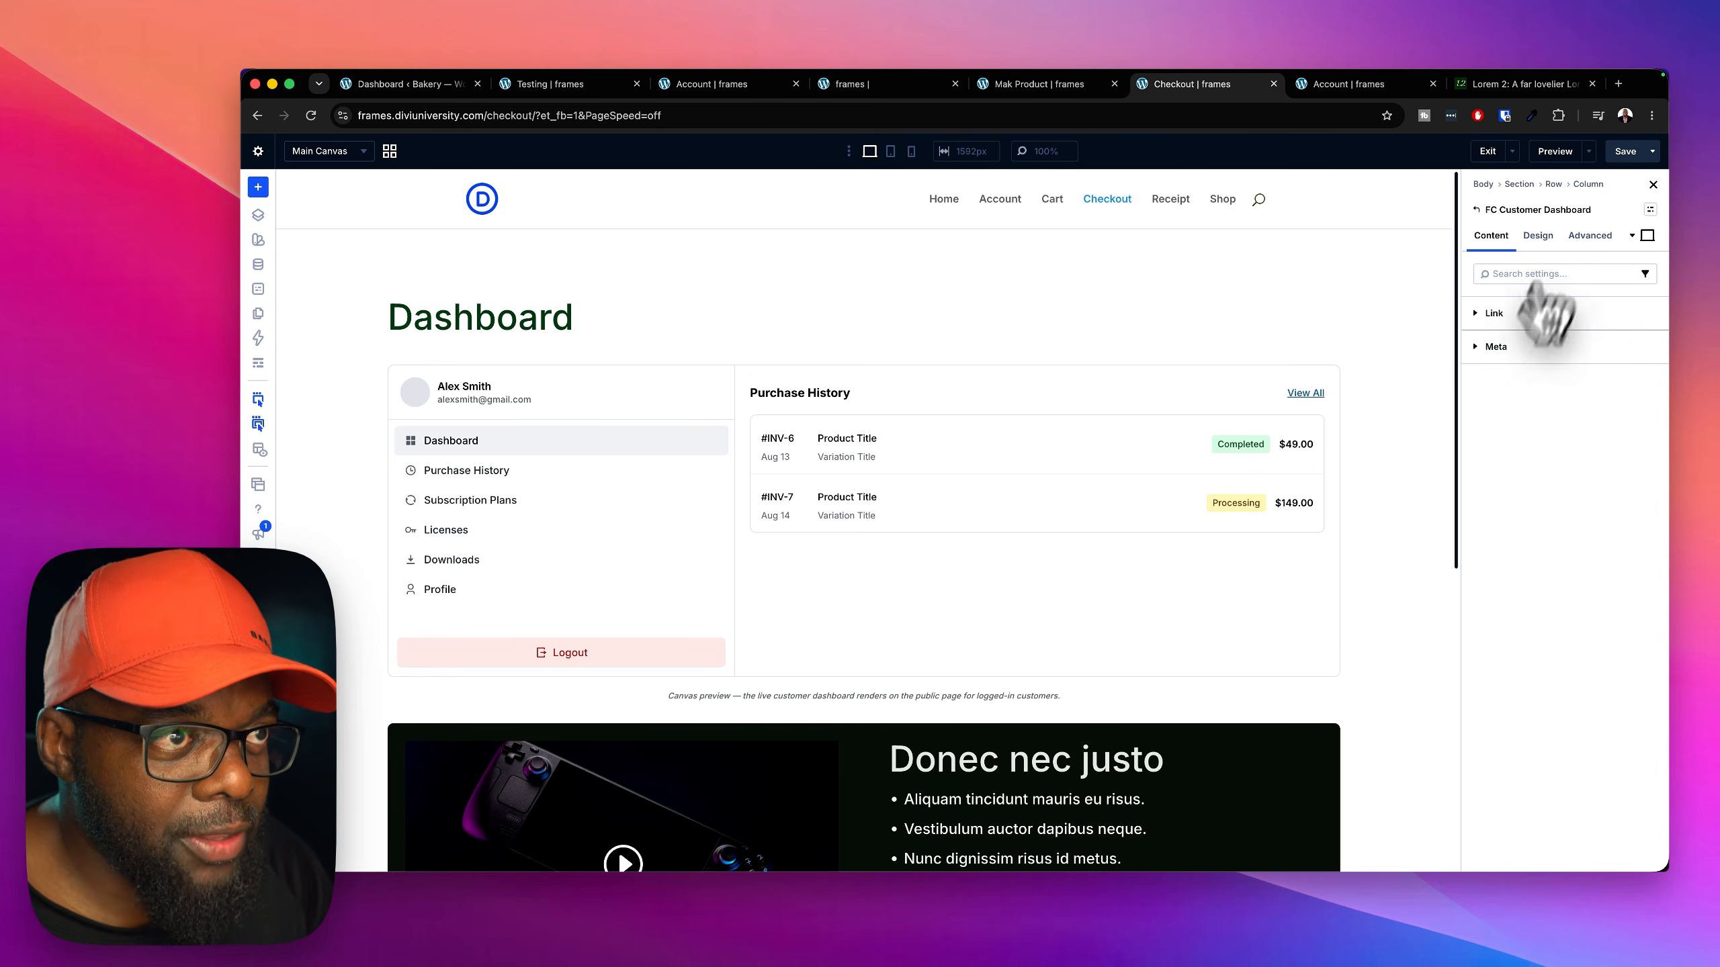
click(1548, 237)
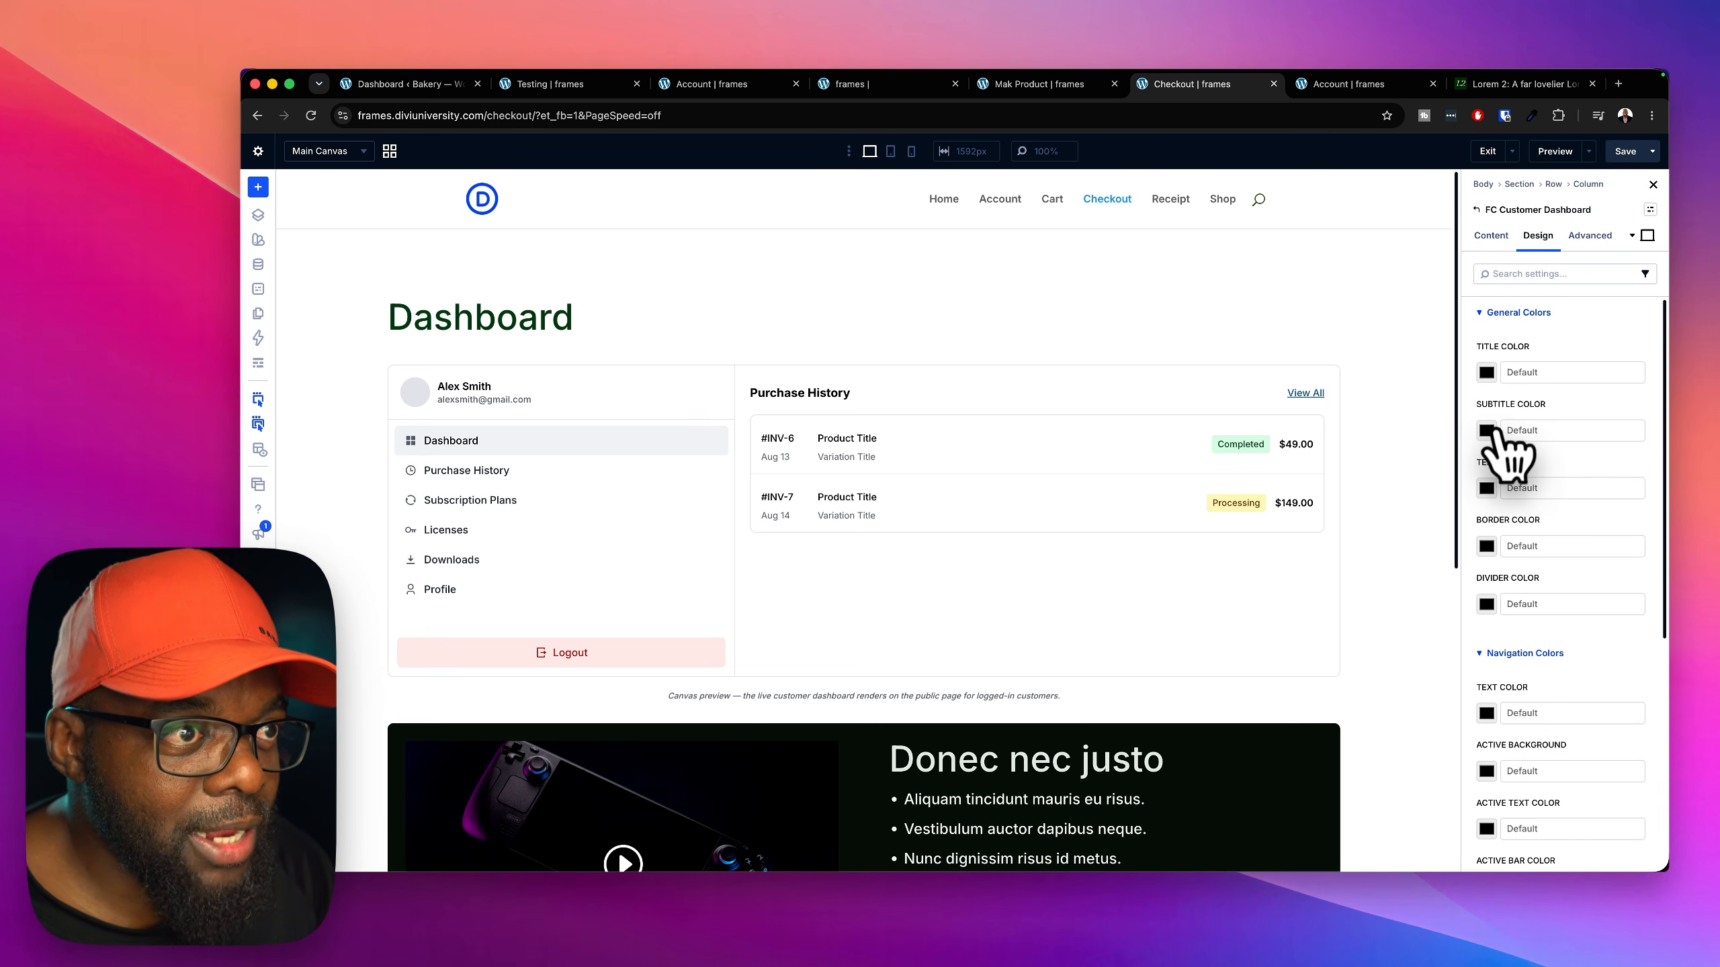
click(1486, 430)
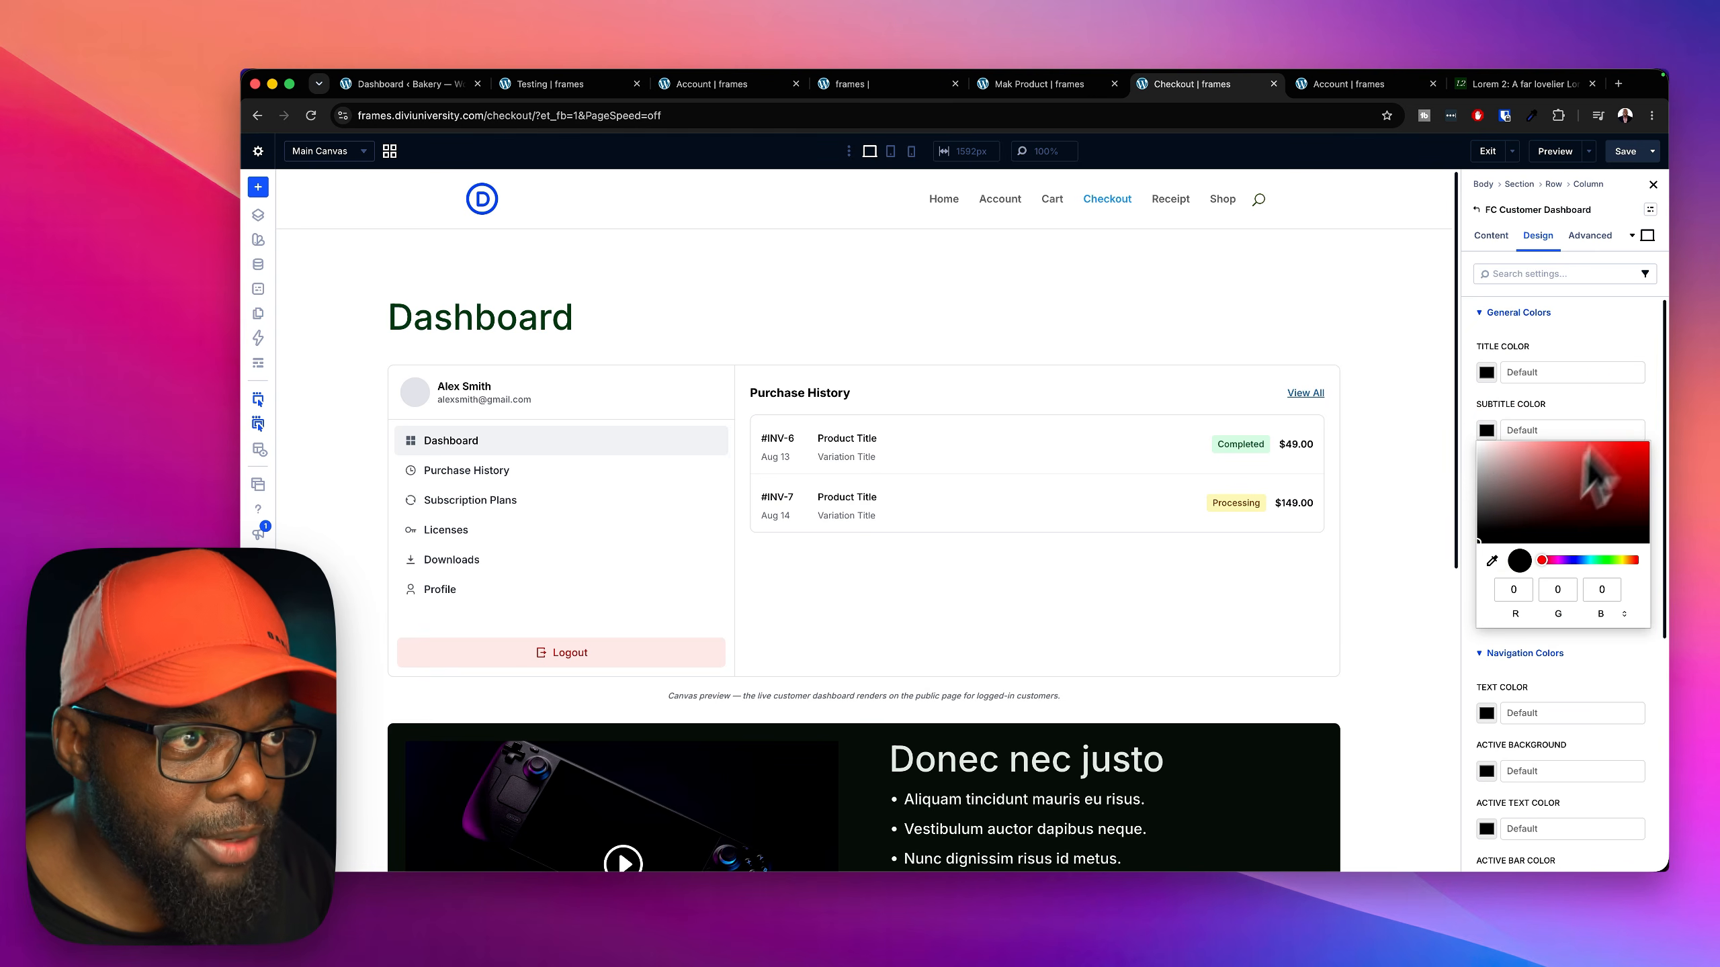
drag(1572, 474, 1628, 489)
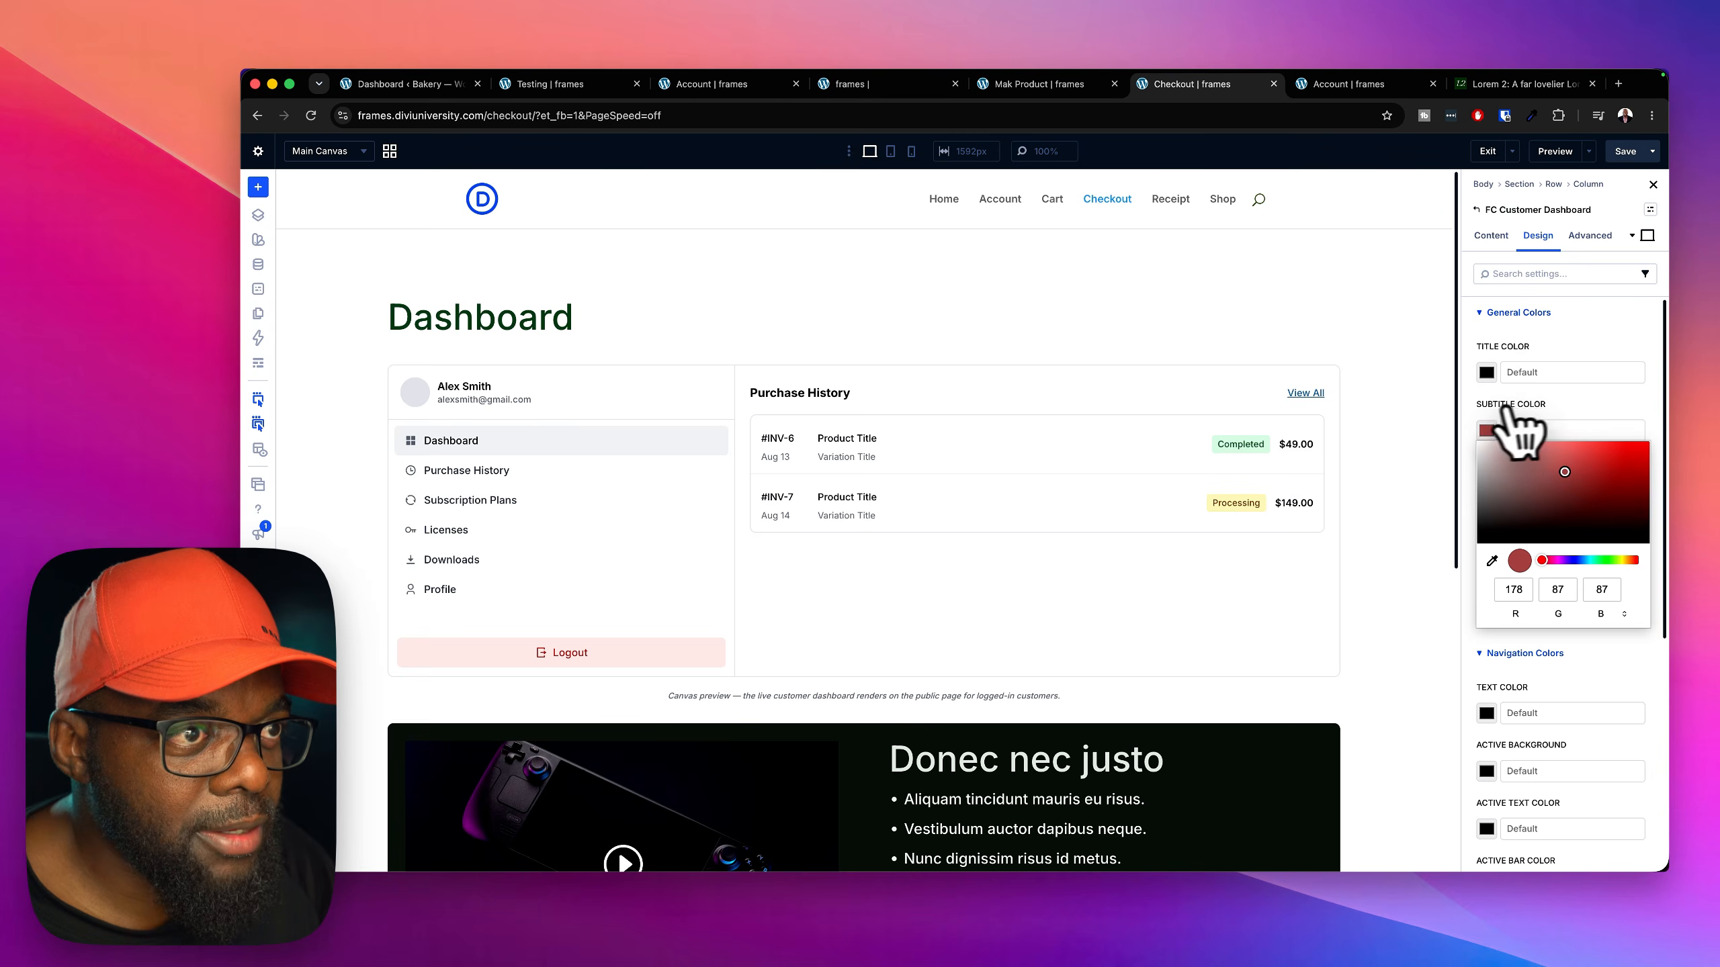
click(1487, 372)
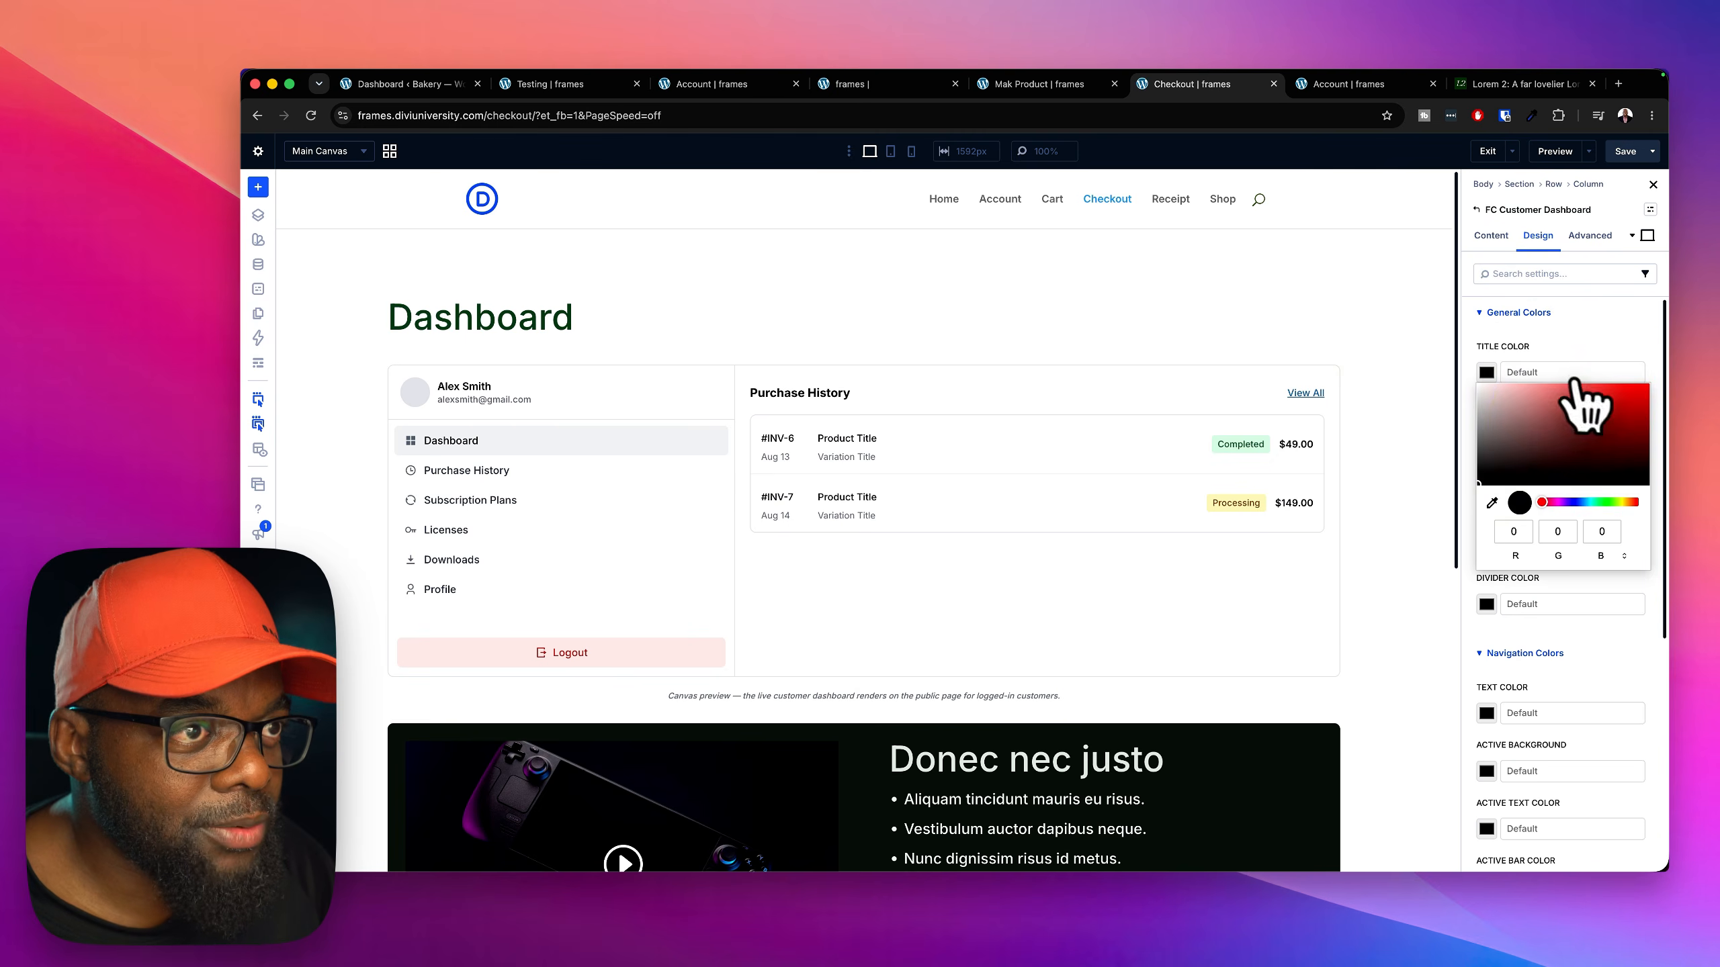
click(1588, 418)
drag(1587, 418, 1586, 427)
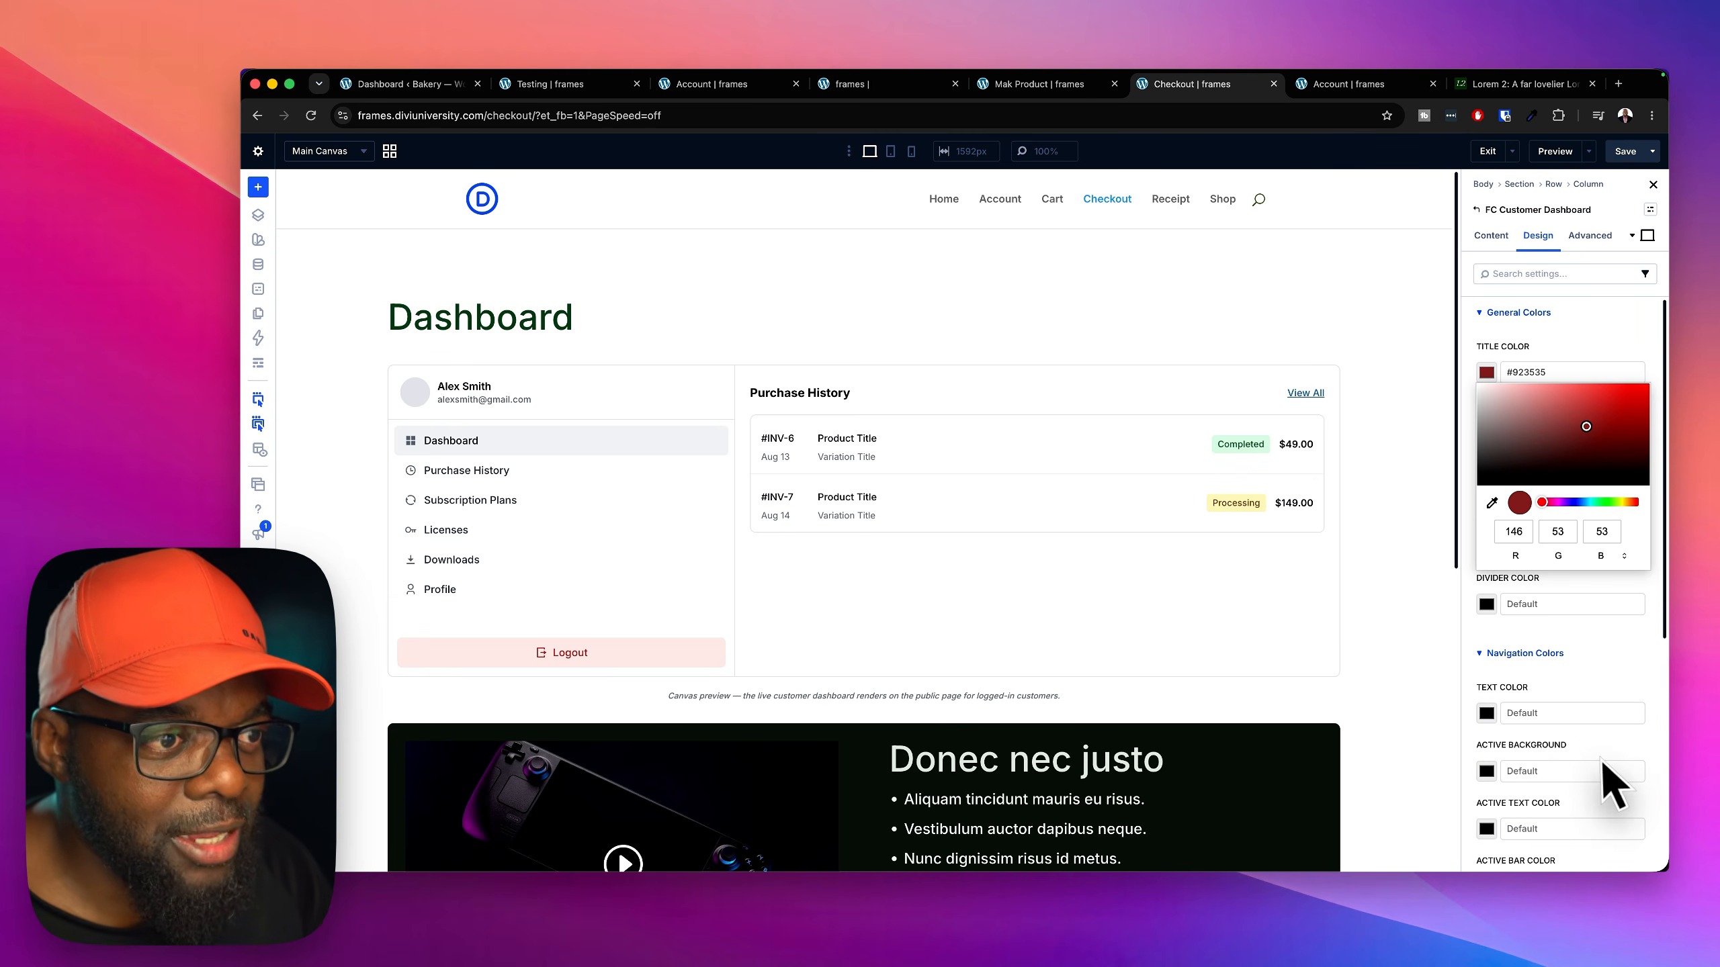
Examine the FC Customer Dashboard's navigation color options and its Title font, weight, size and alignment settings
scroll(1600, 757, down, 1)
scroll(1600, 758, down, 10)
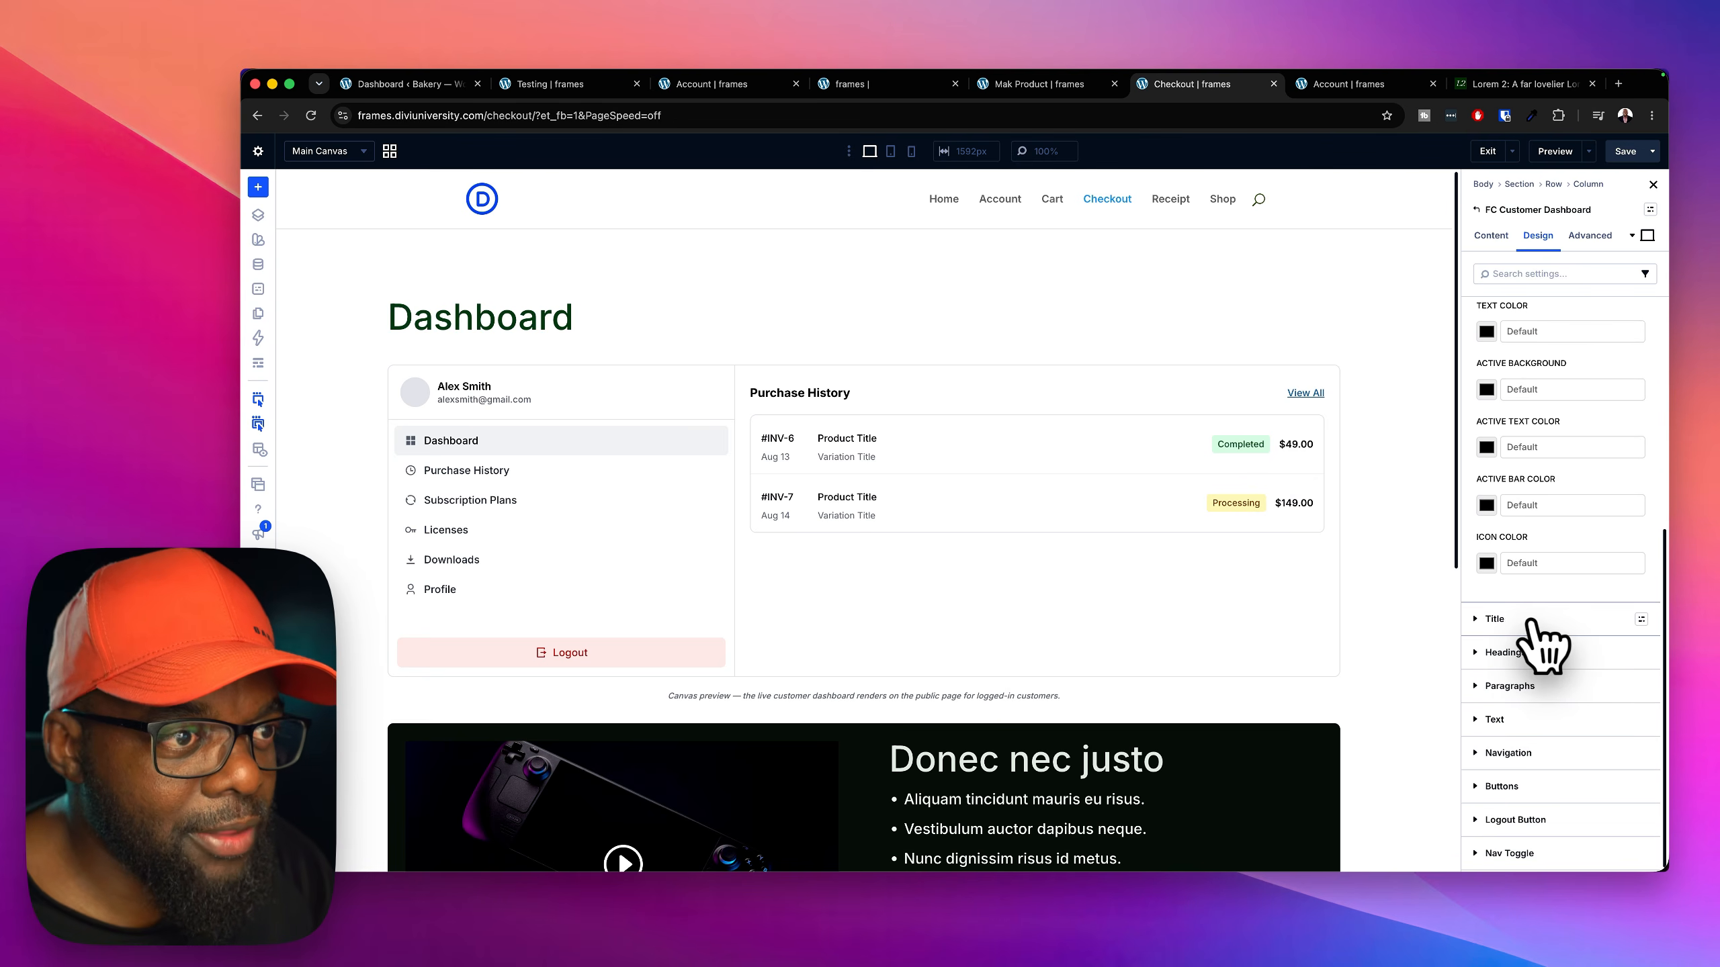
click(1527, 620)
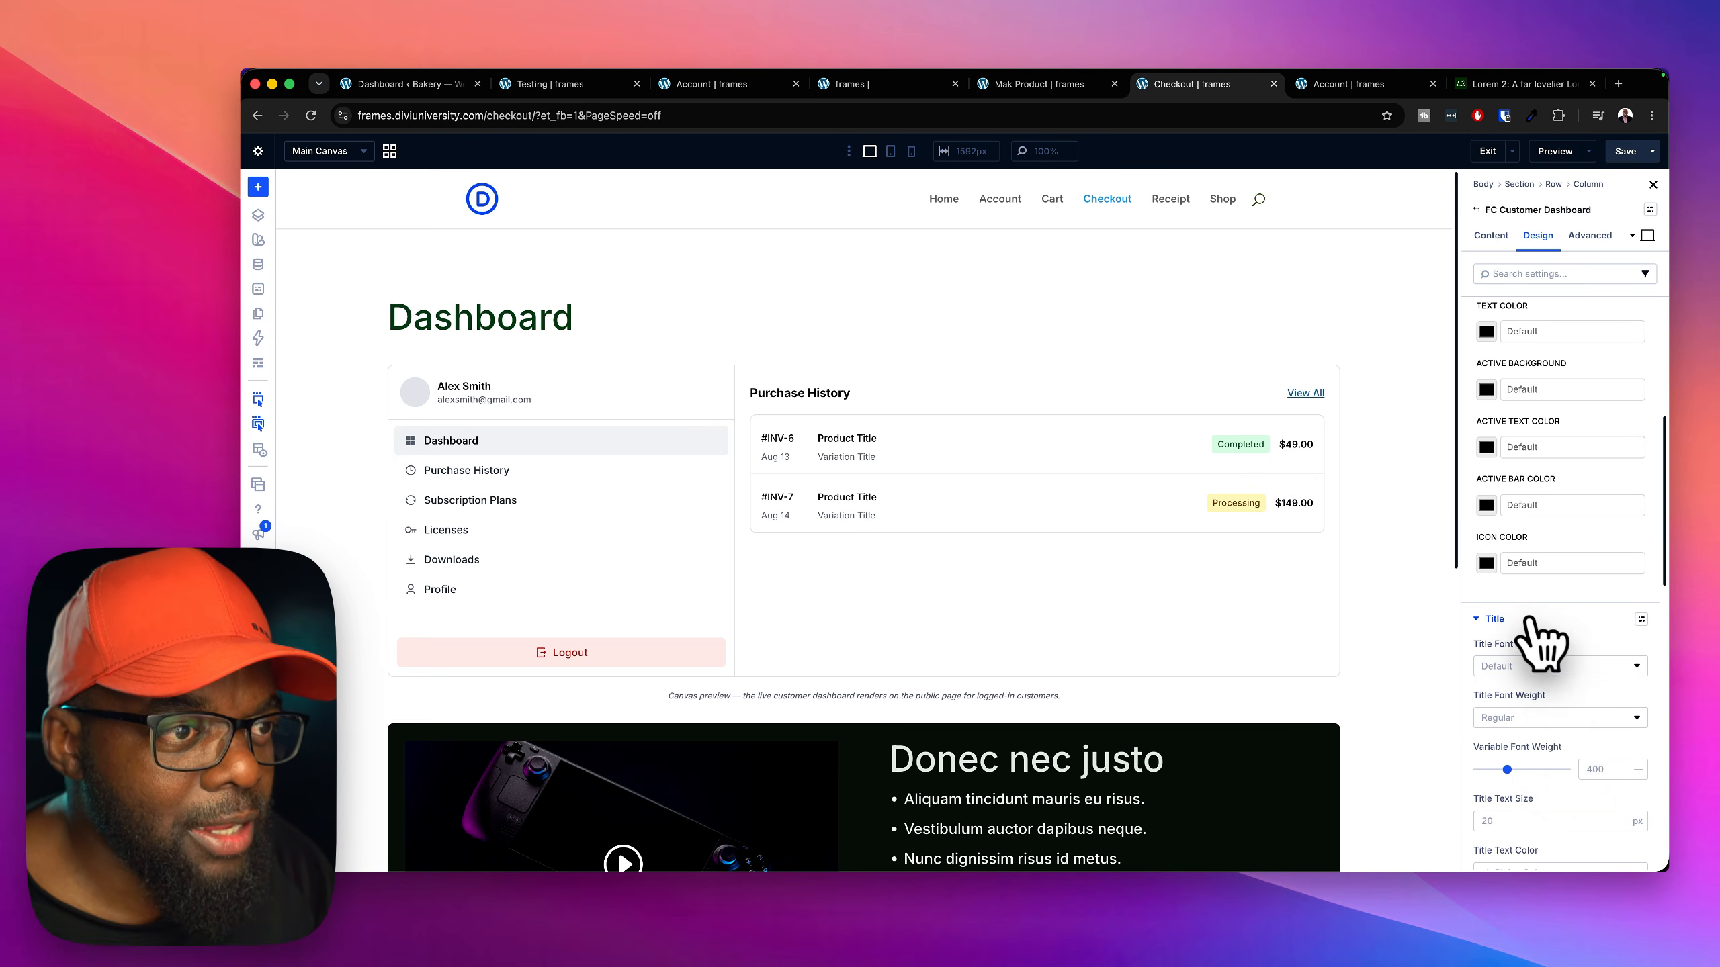
scroll(1557, 767, down, 5)
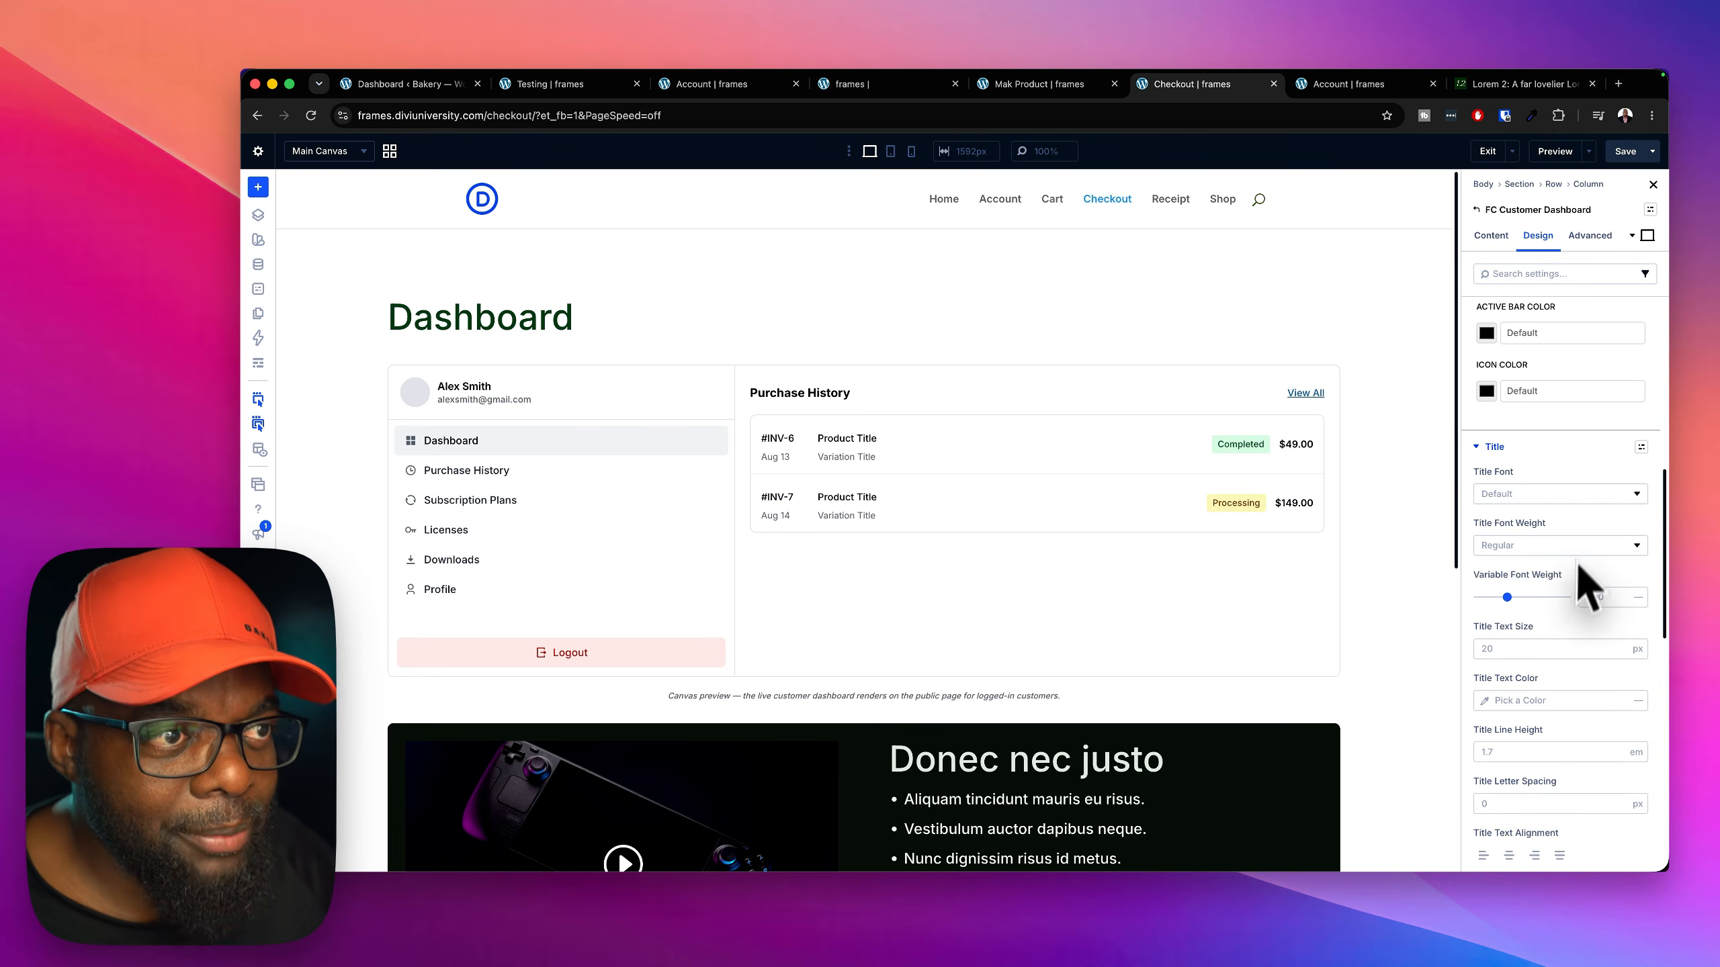
Check the available title presets for the FC Customer Dashboard and save the page
click(1641, 450)
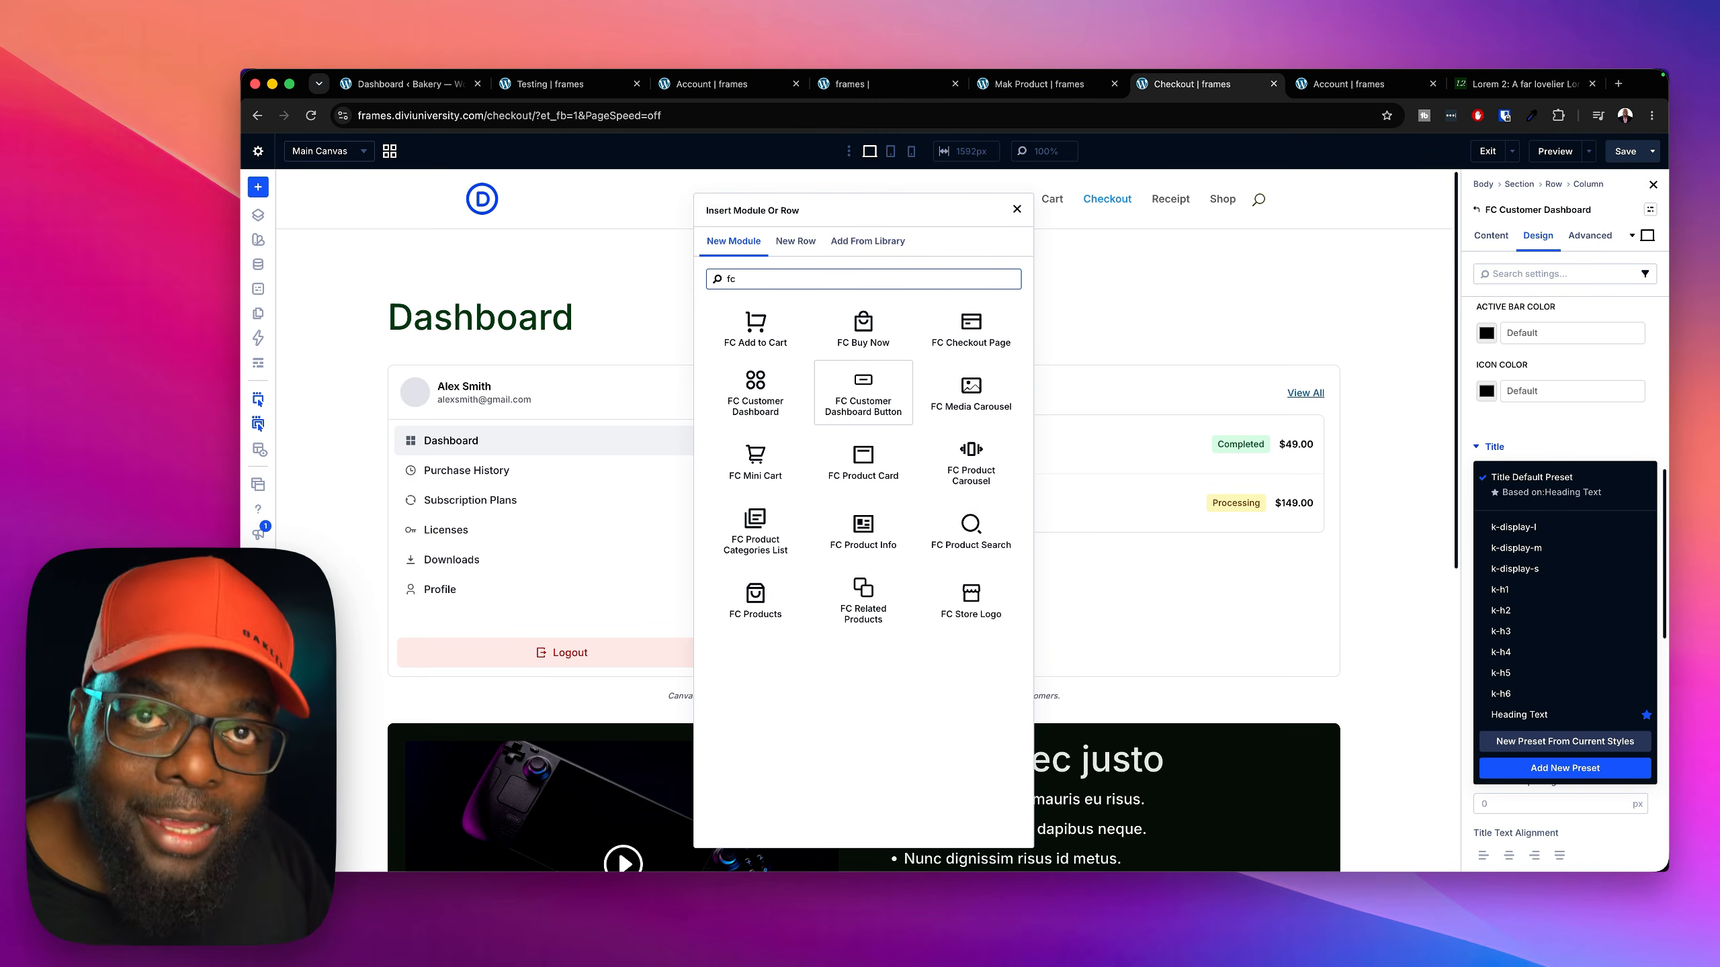
click(1113, 335)
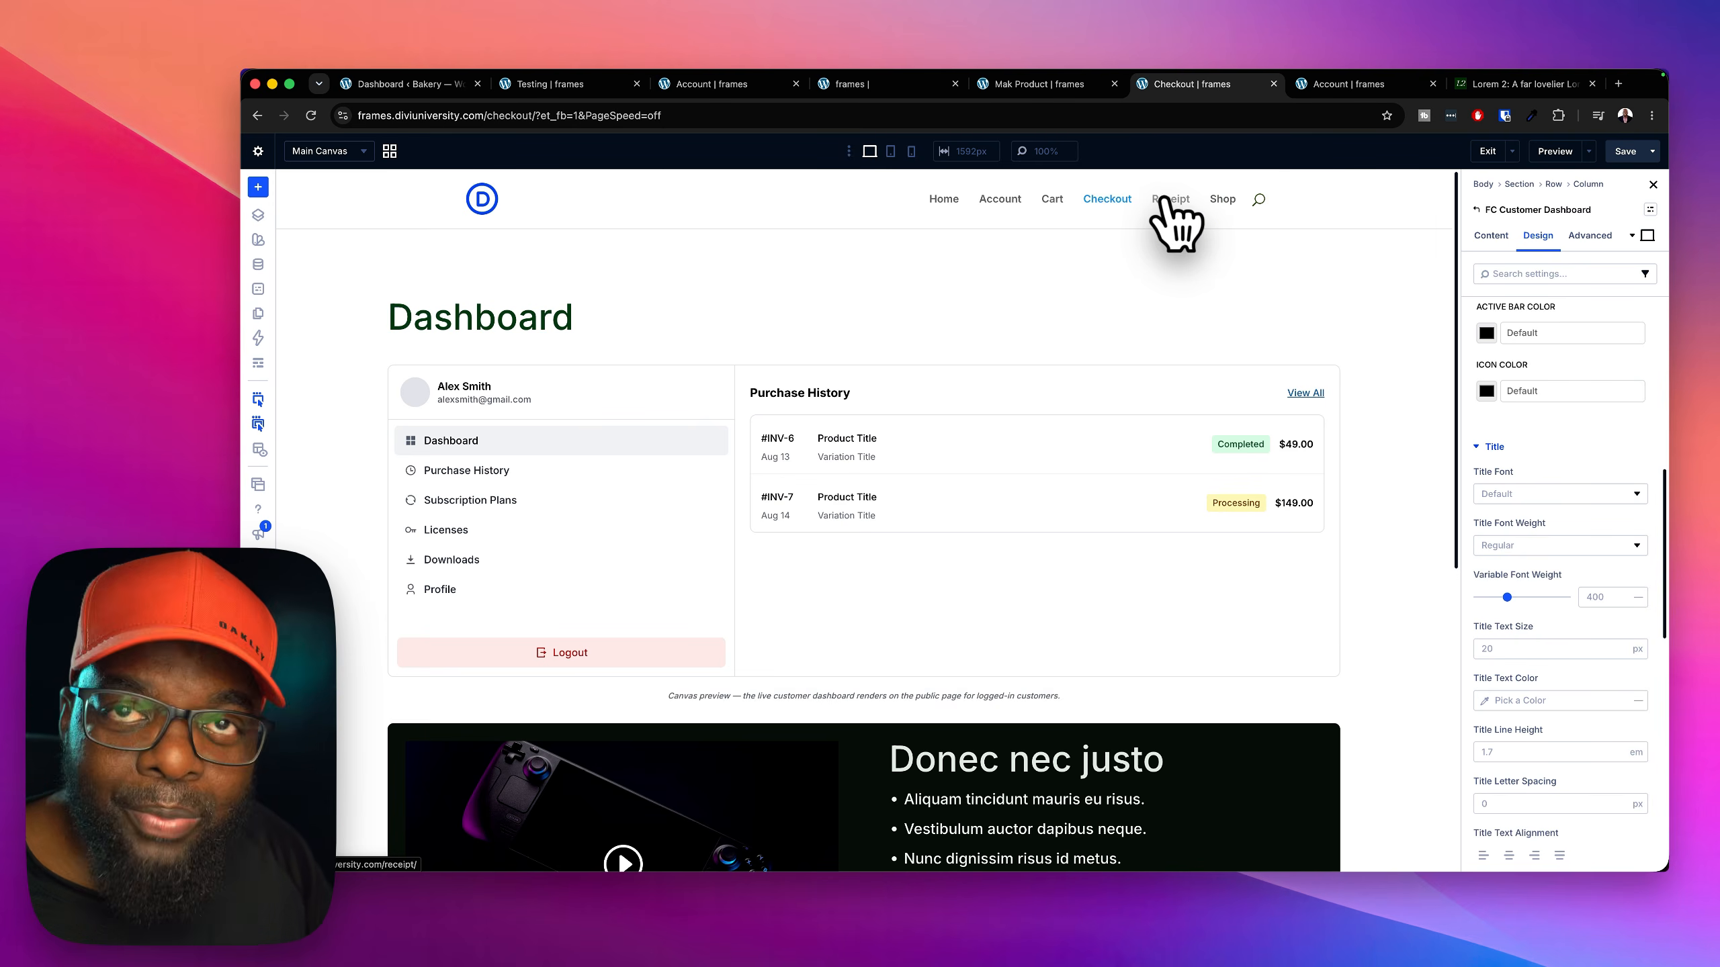
click(1628, 151)
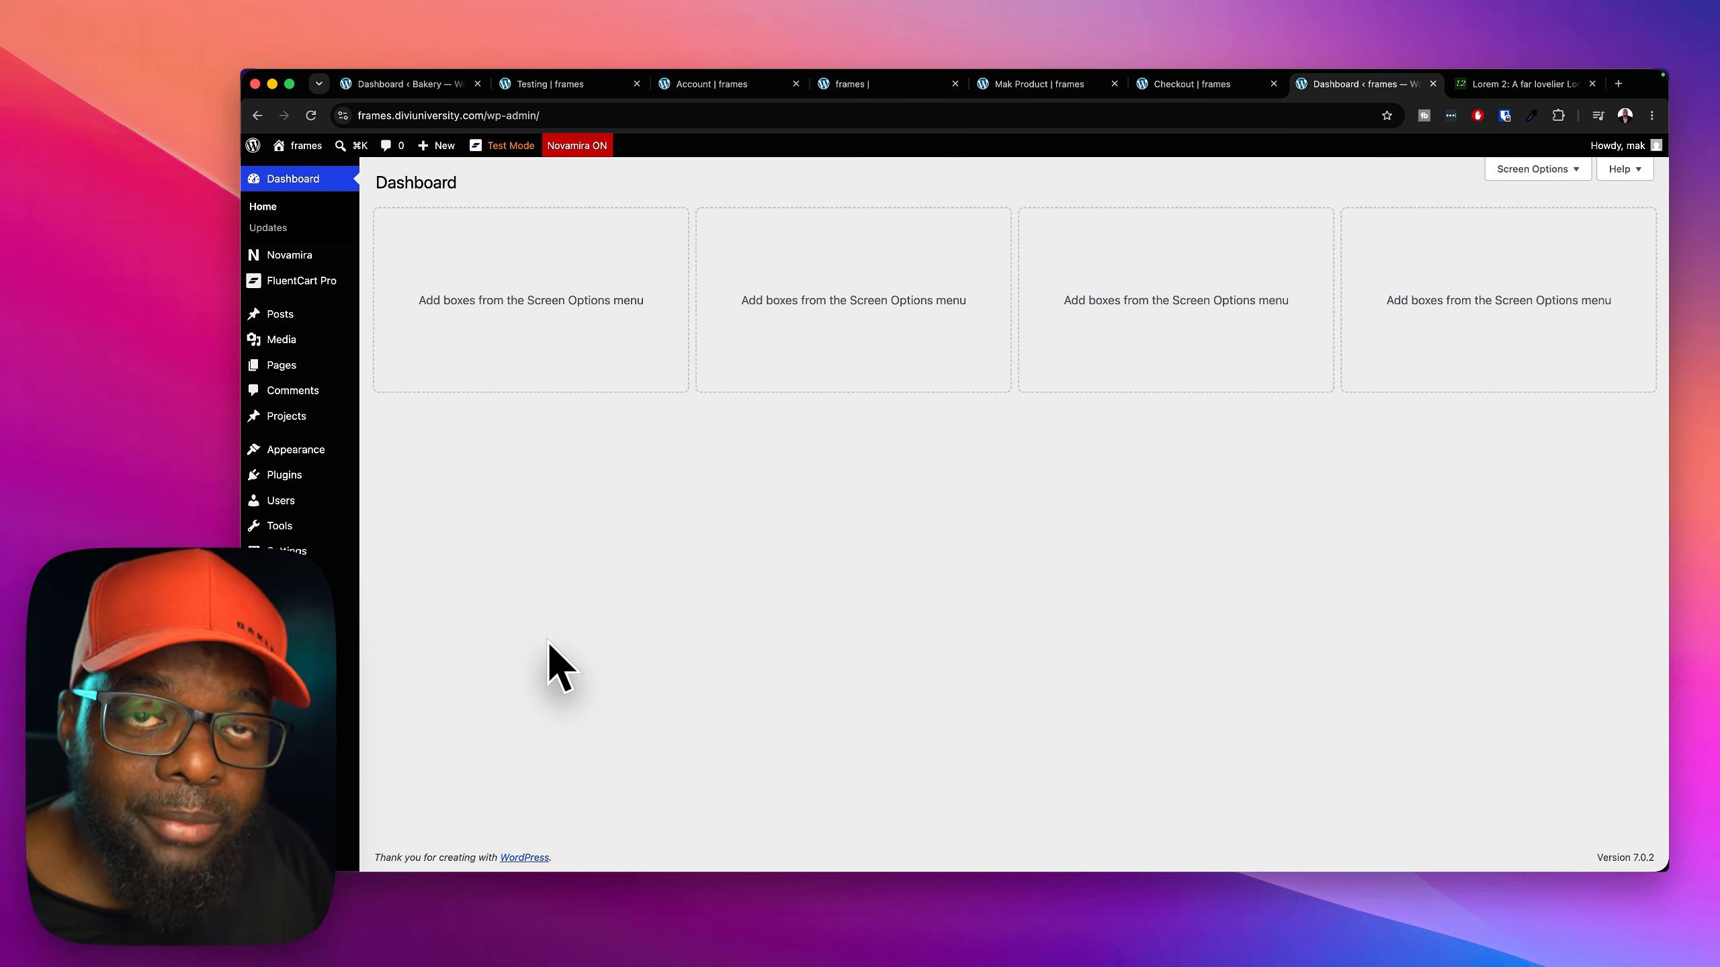
Open the Divi Theme Builder and start building a global header for the default website template
mouse_move(282, 613)
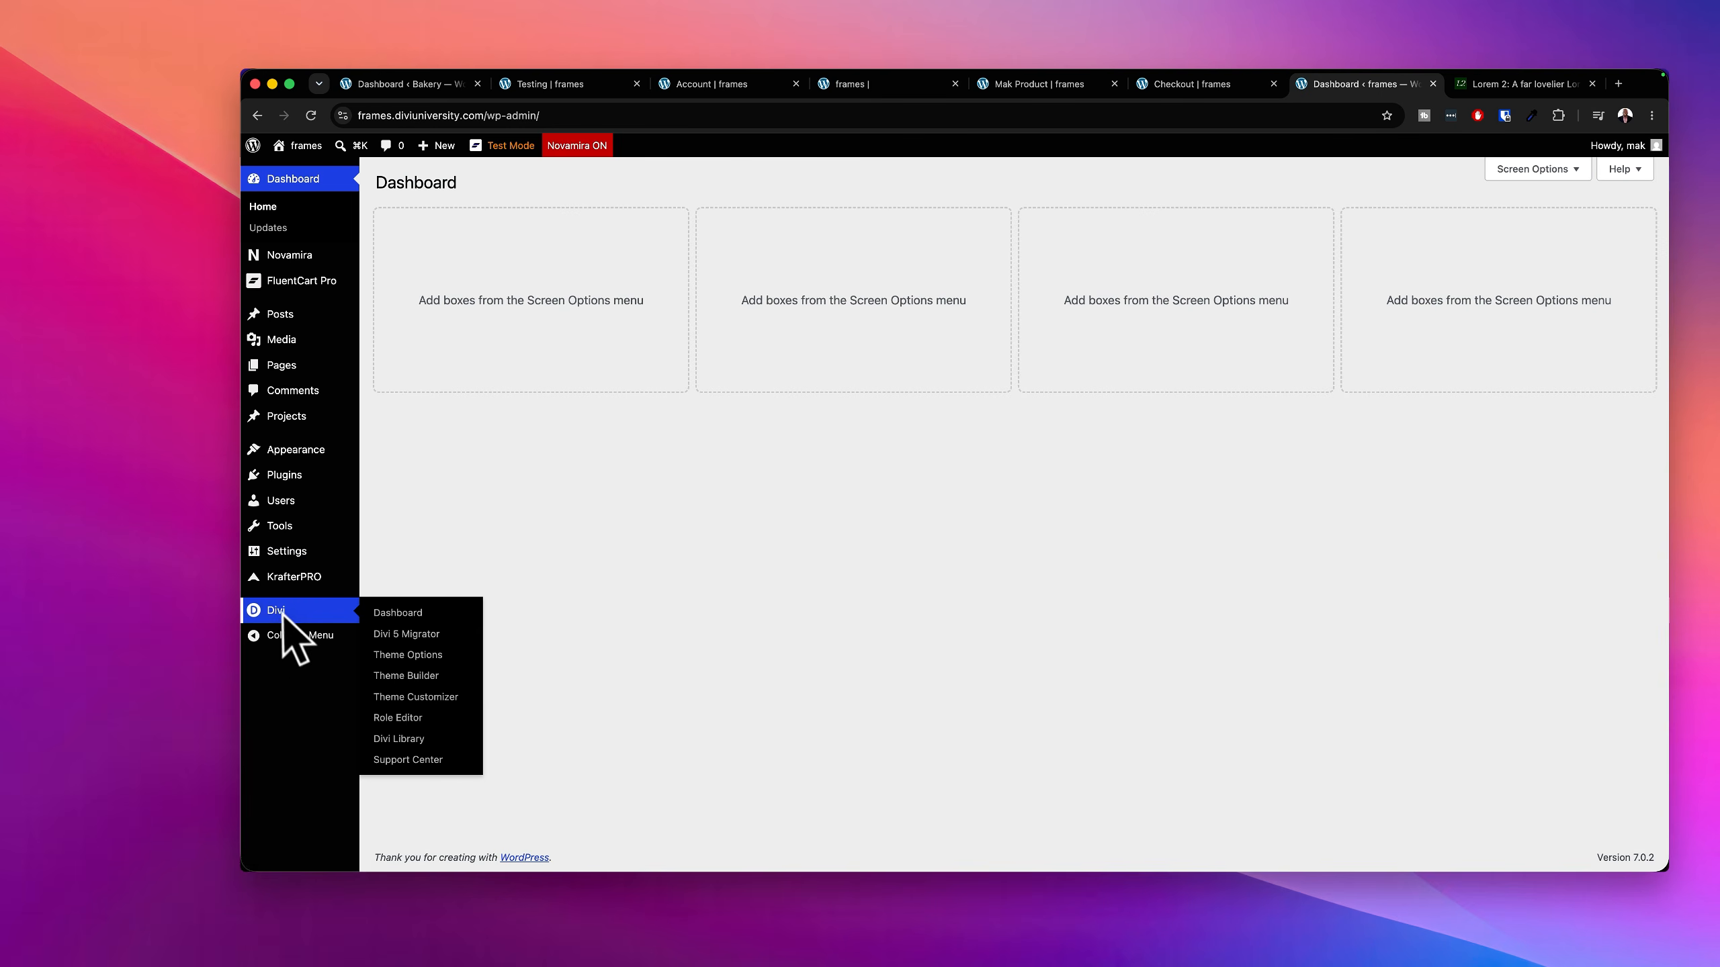
click(424, 675)
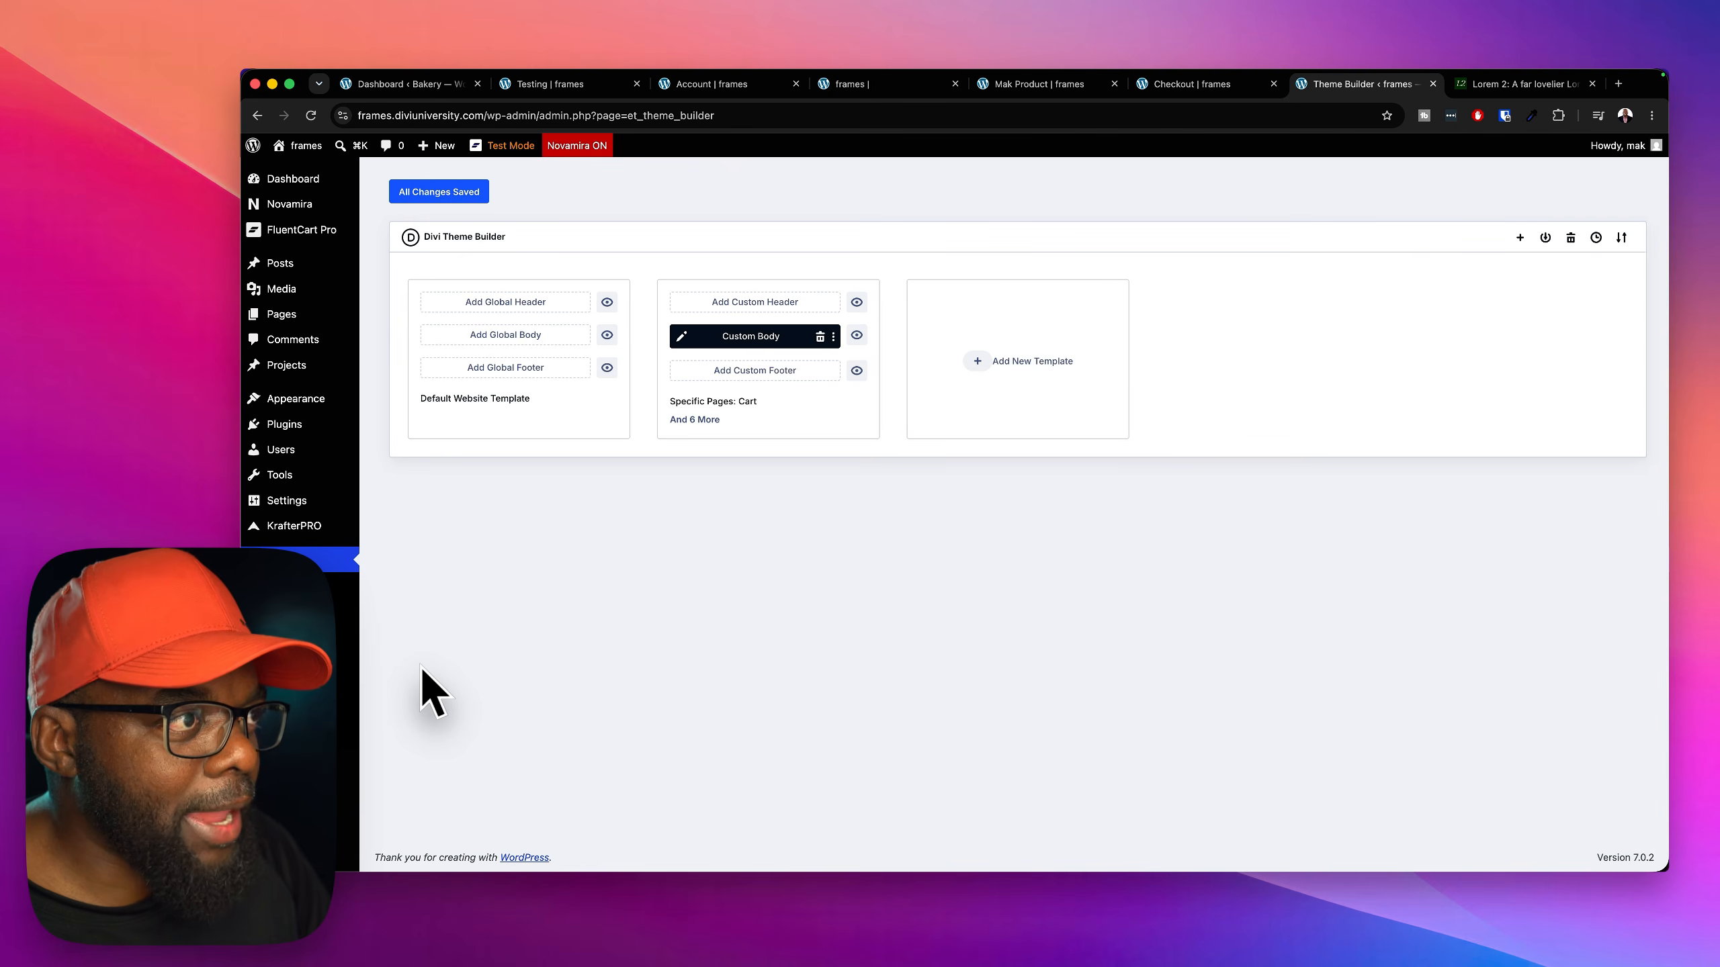
click(541, 302)
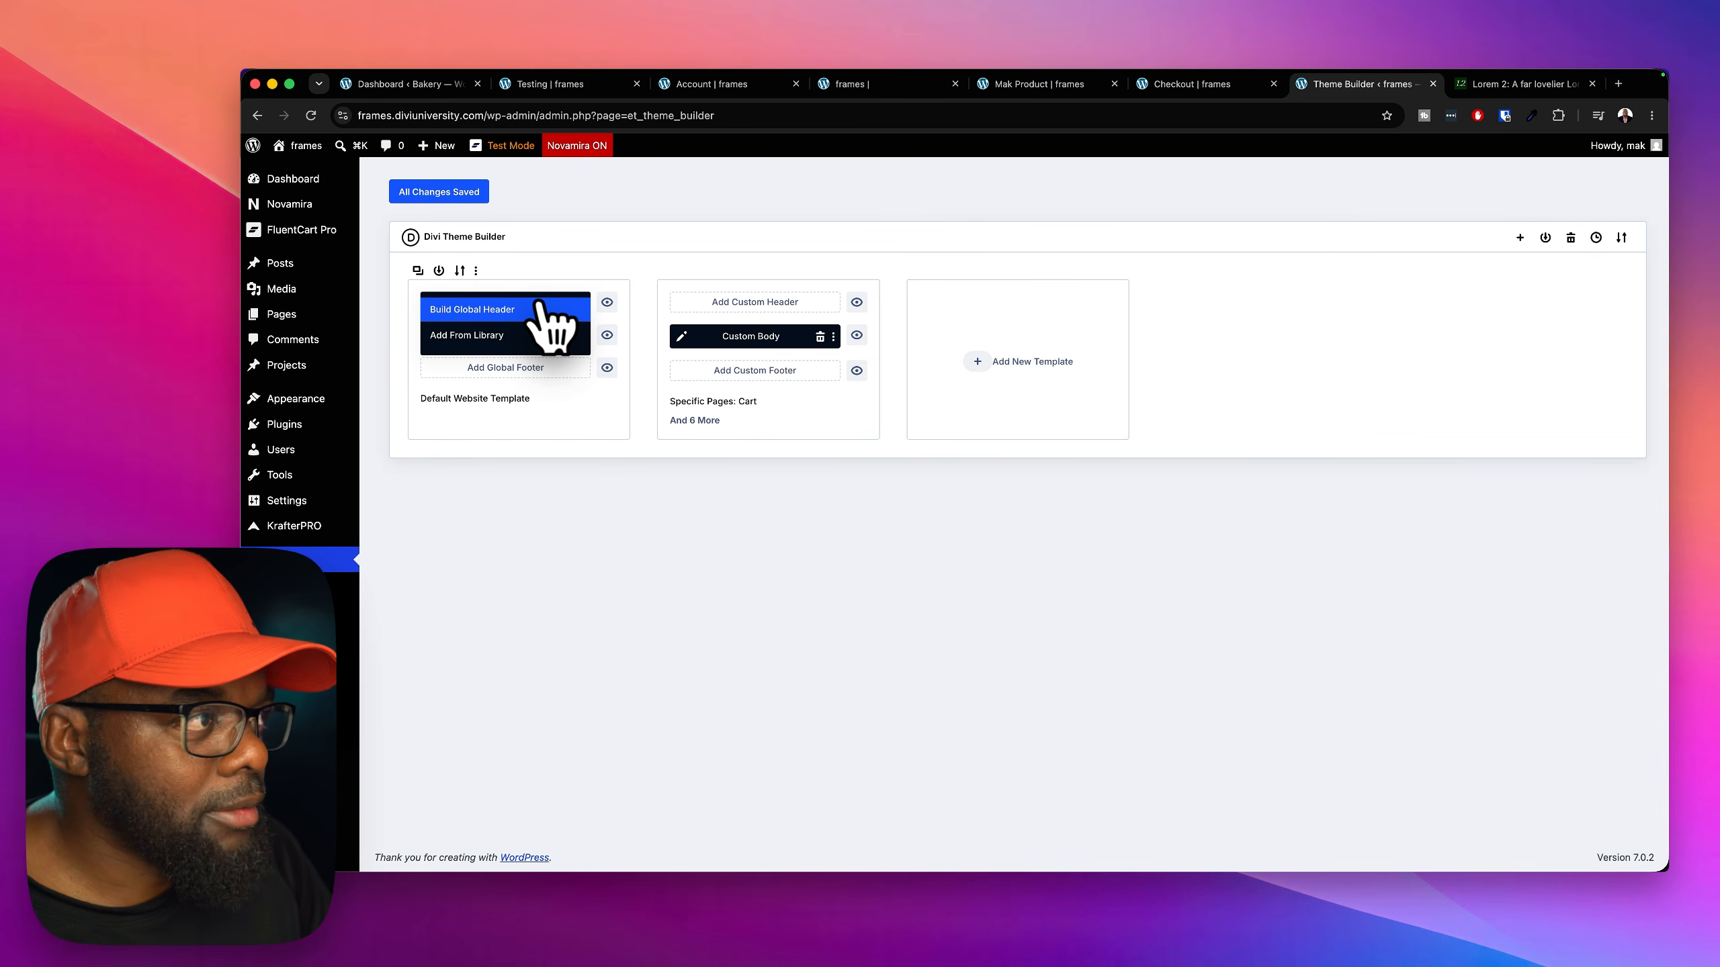
click(540, 306)
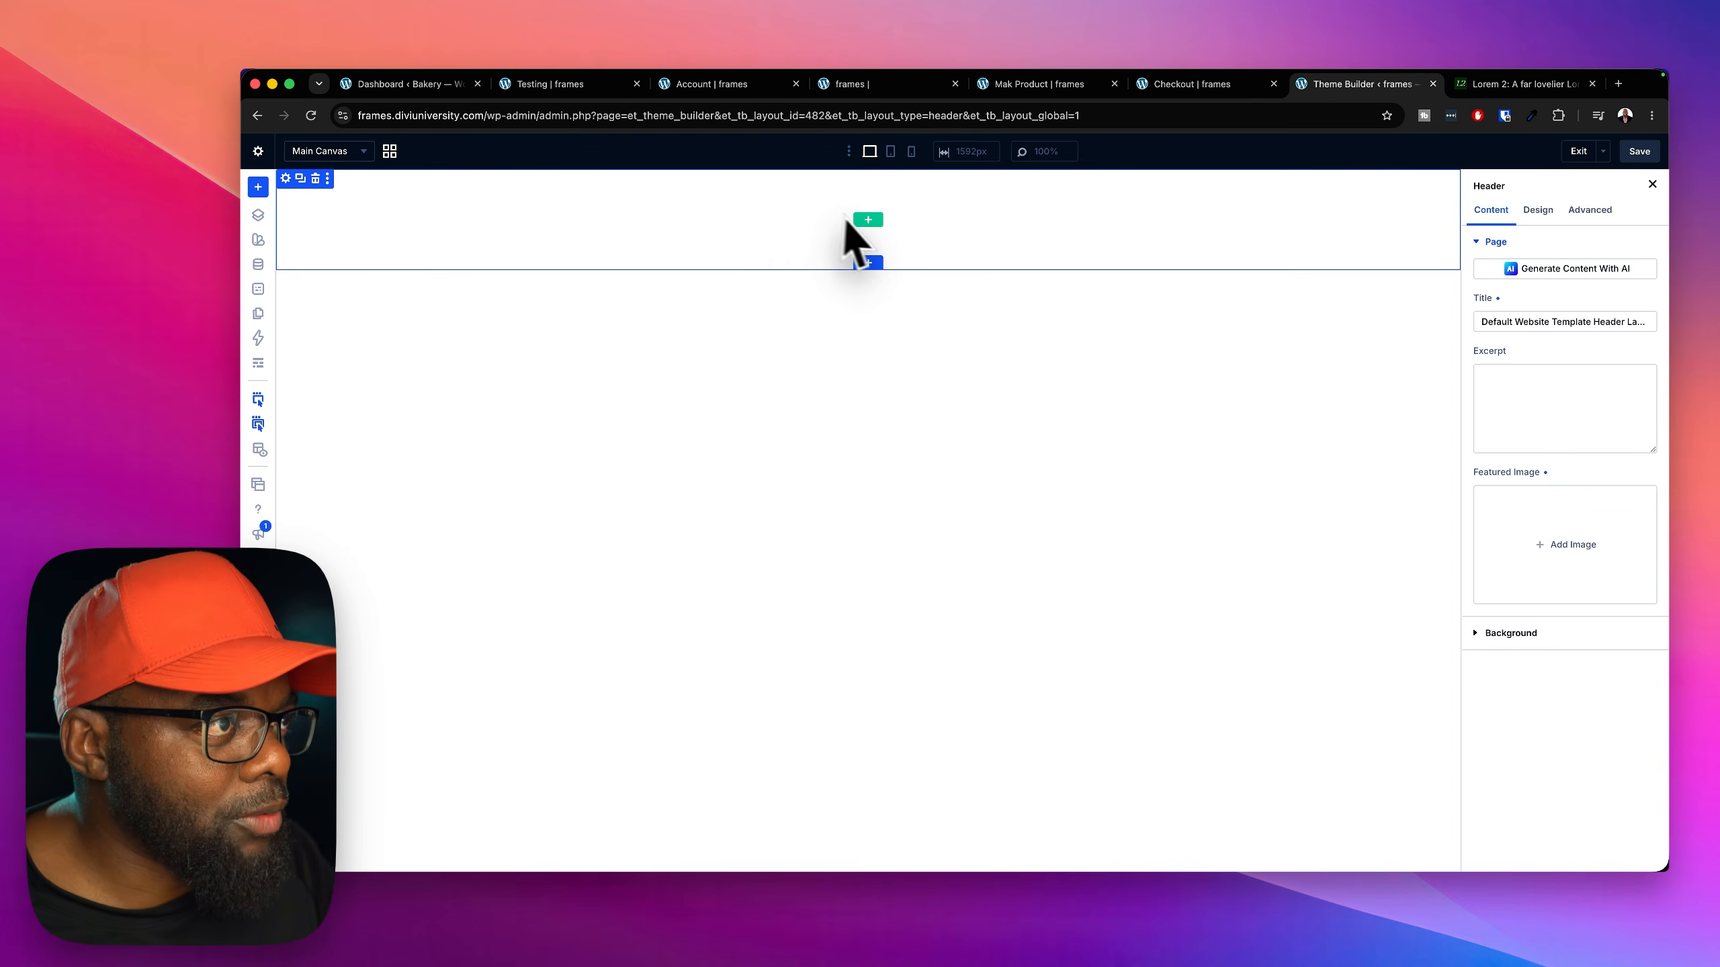
Insert a single-column row in the header section and add a Menu module to it
click(868, 219)
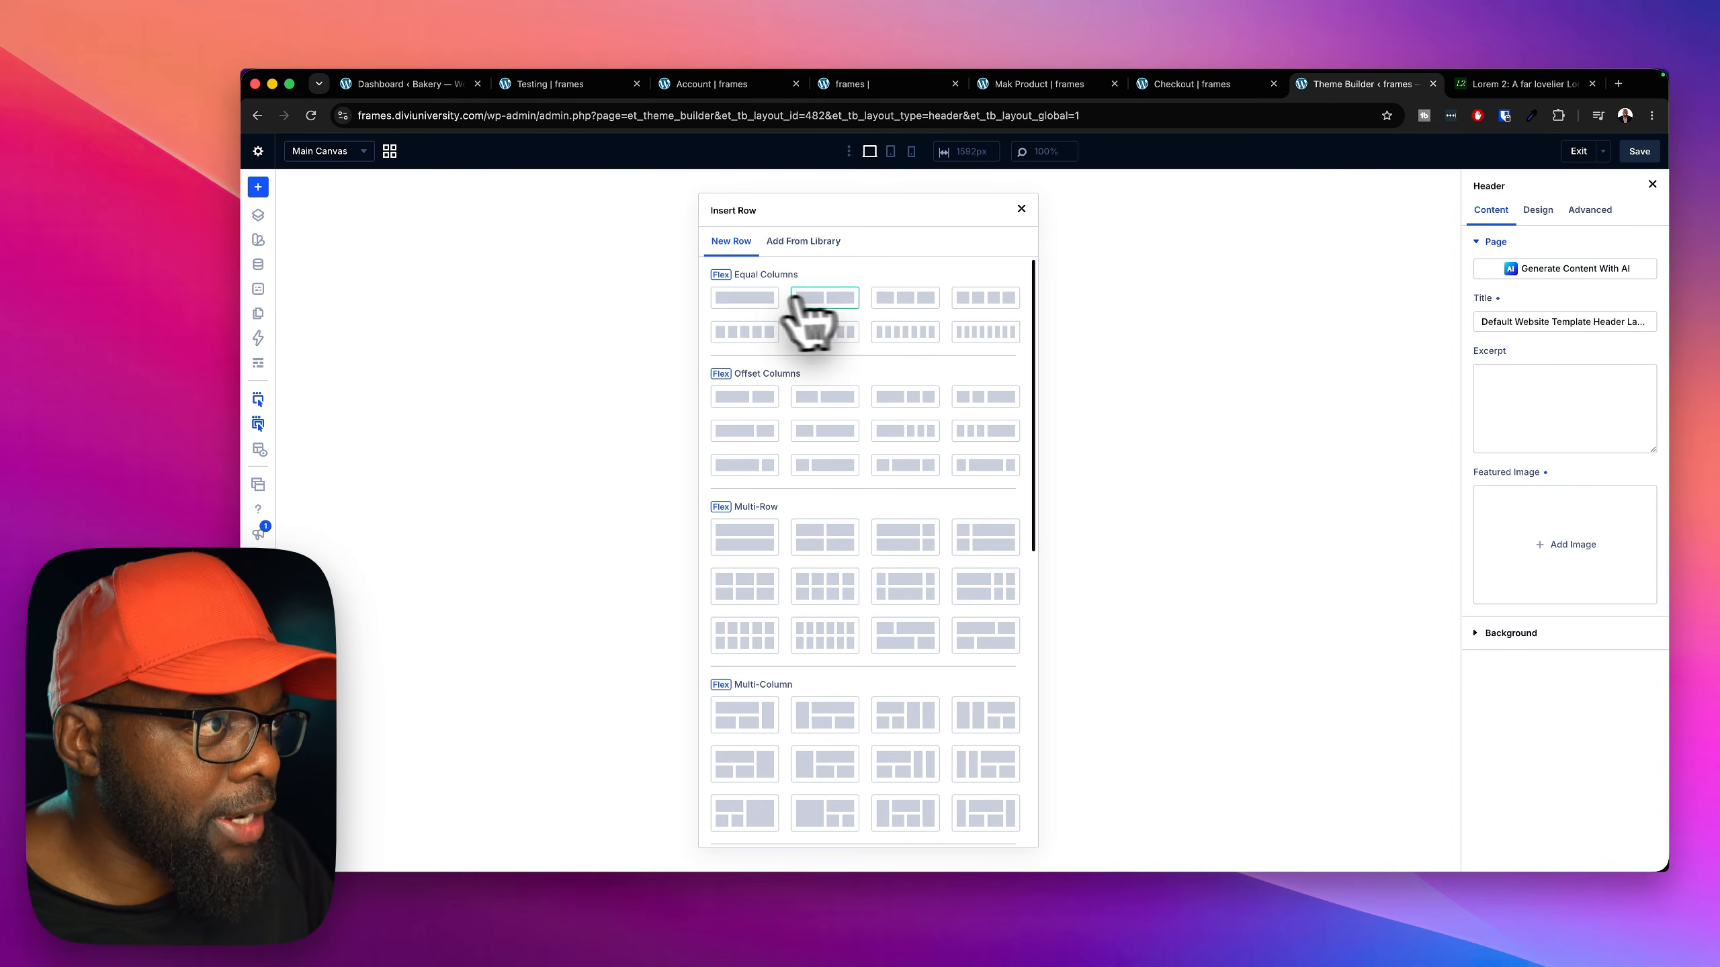
click(772, 306)
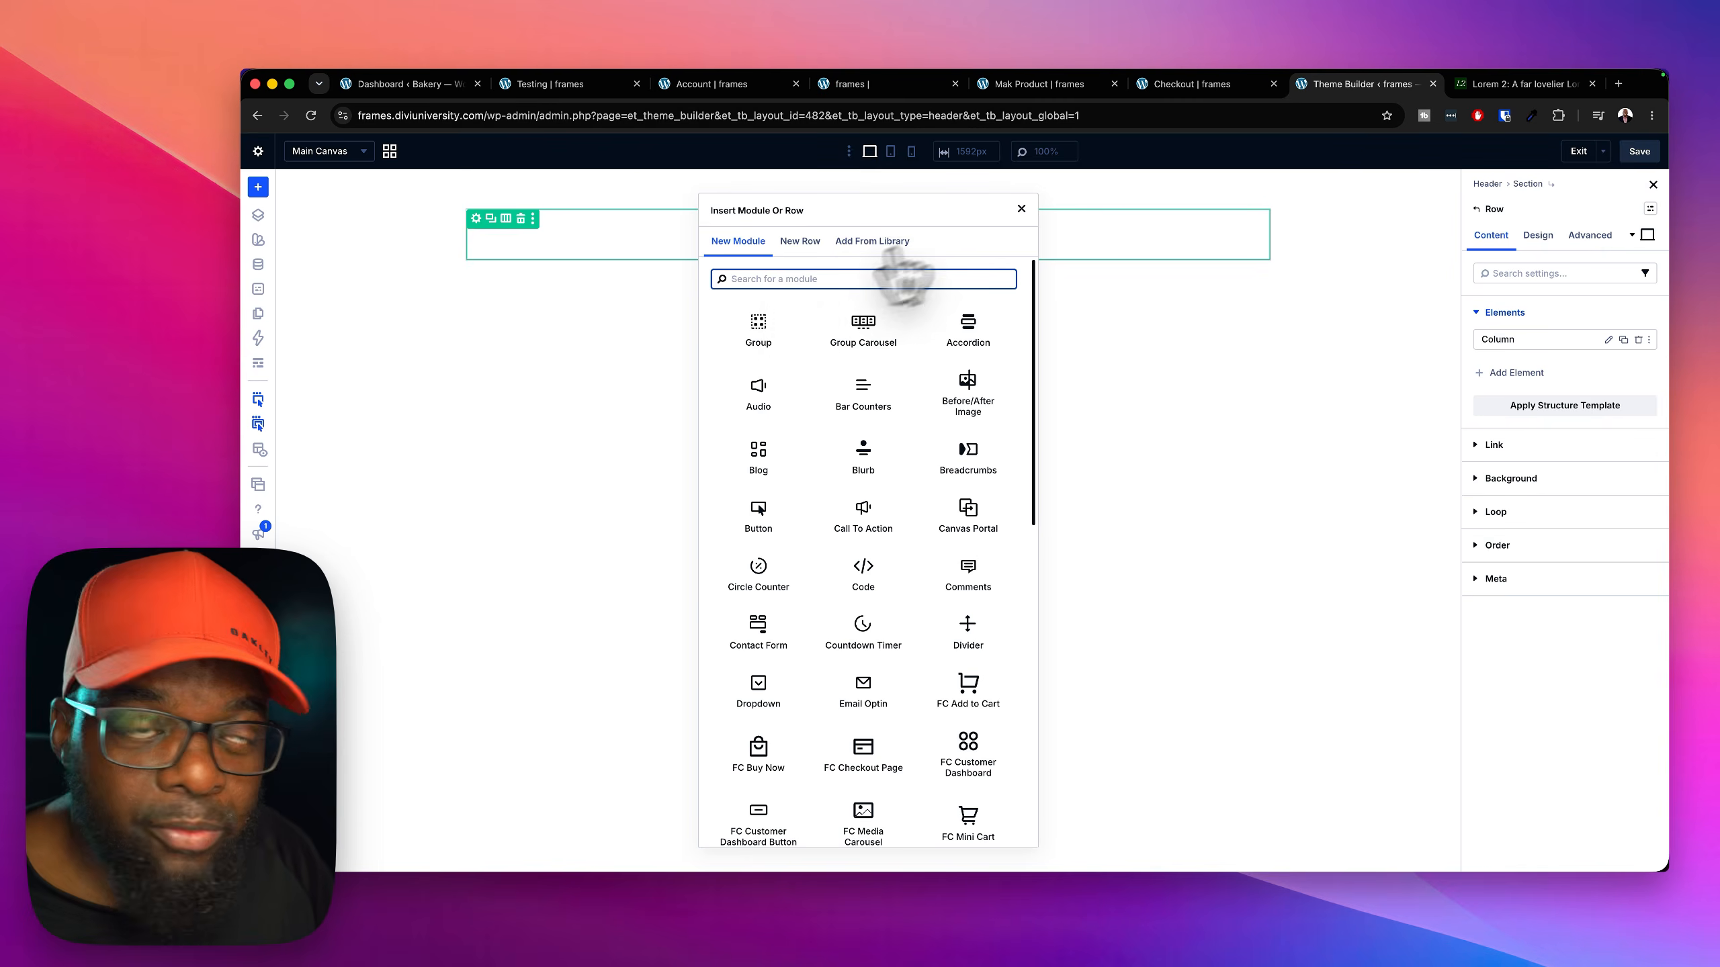
click(859, 277)
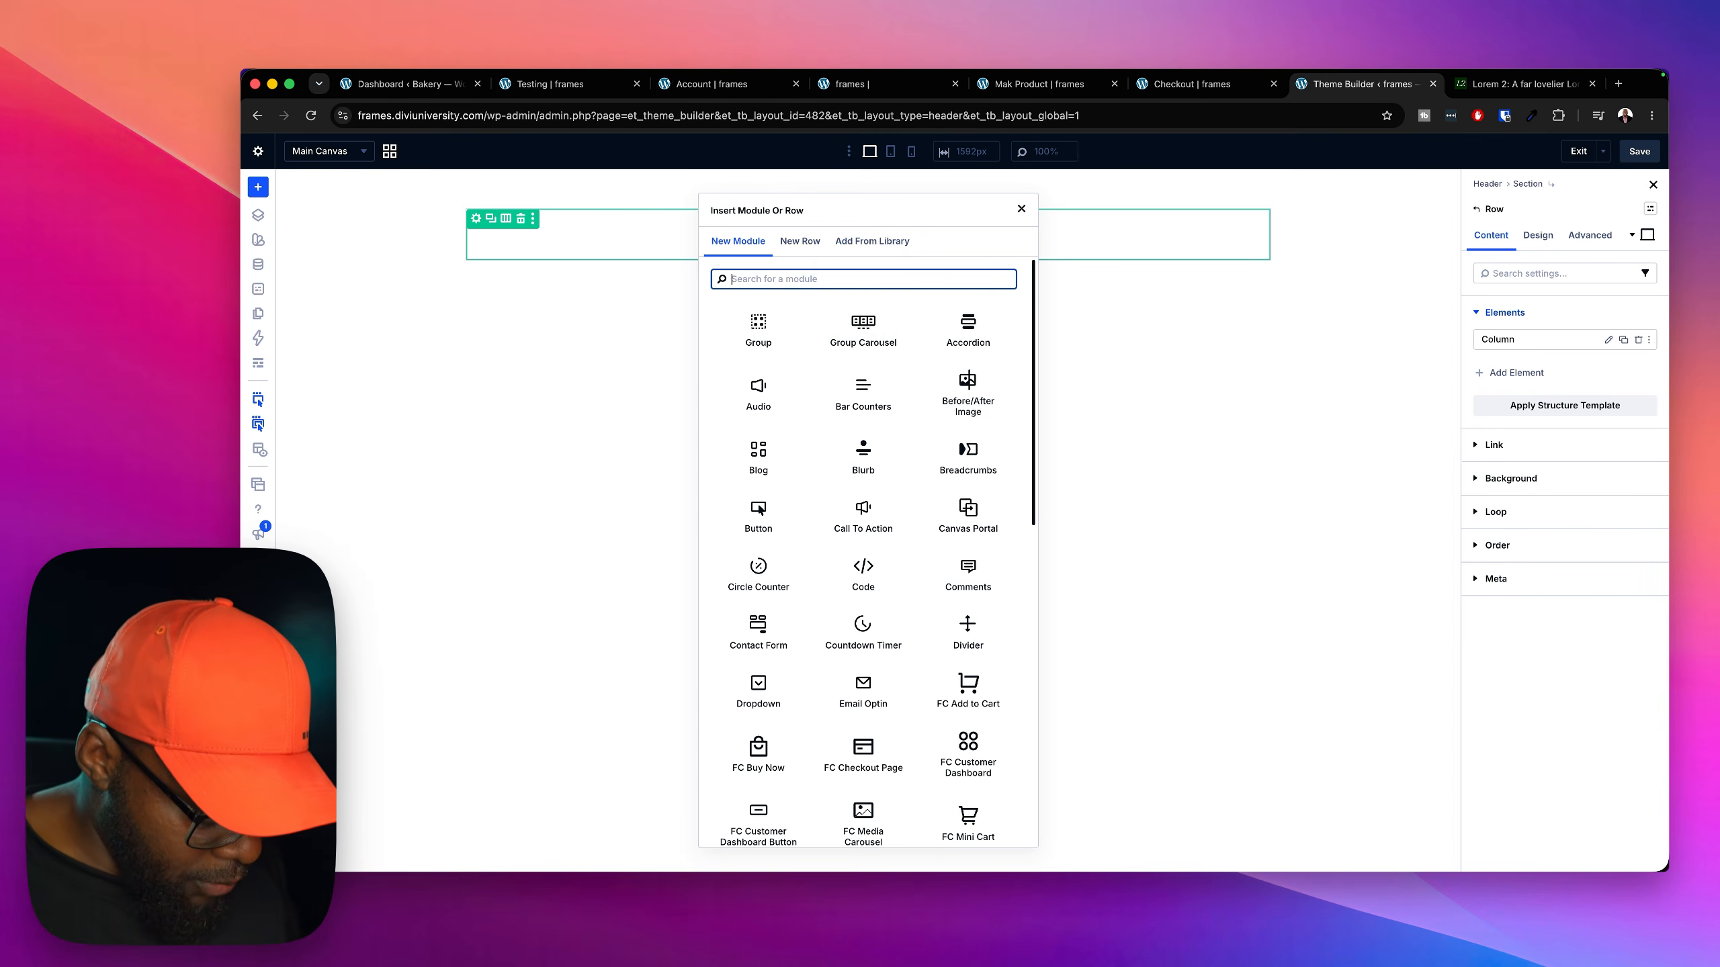
text(me)
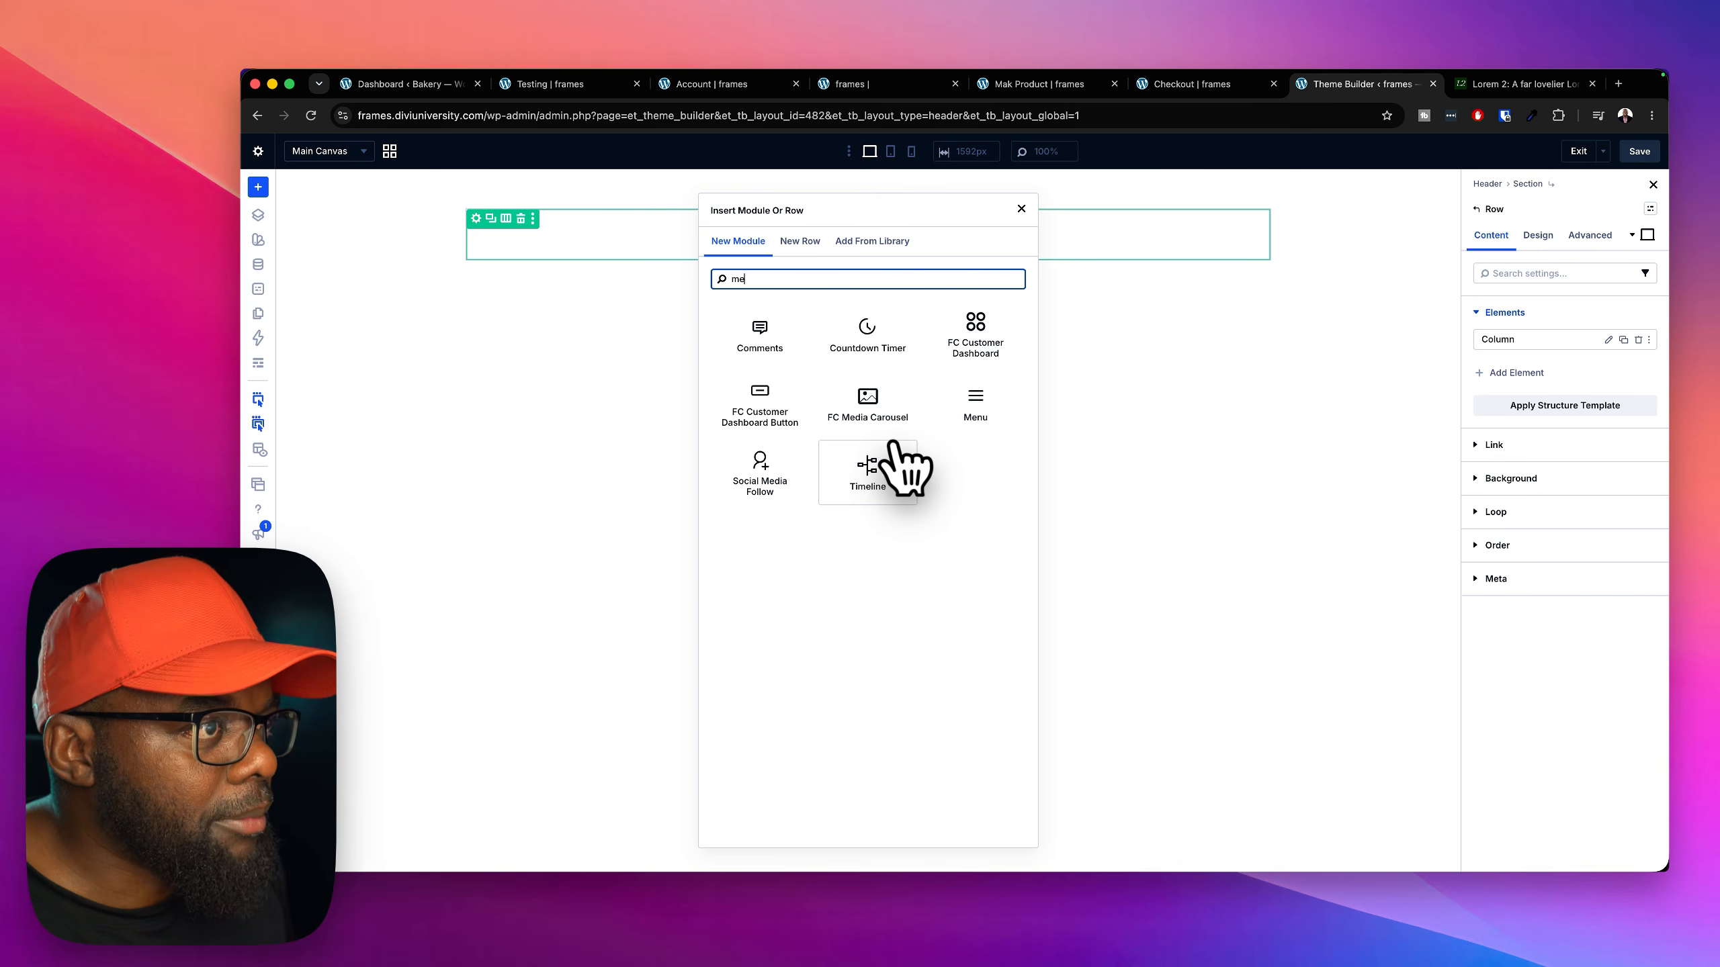
click(975, 403)
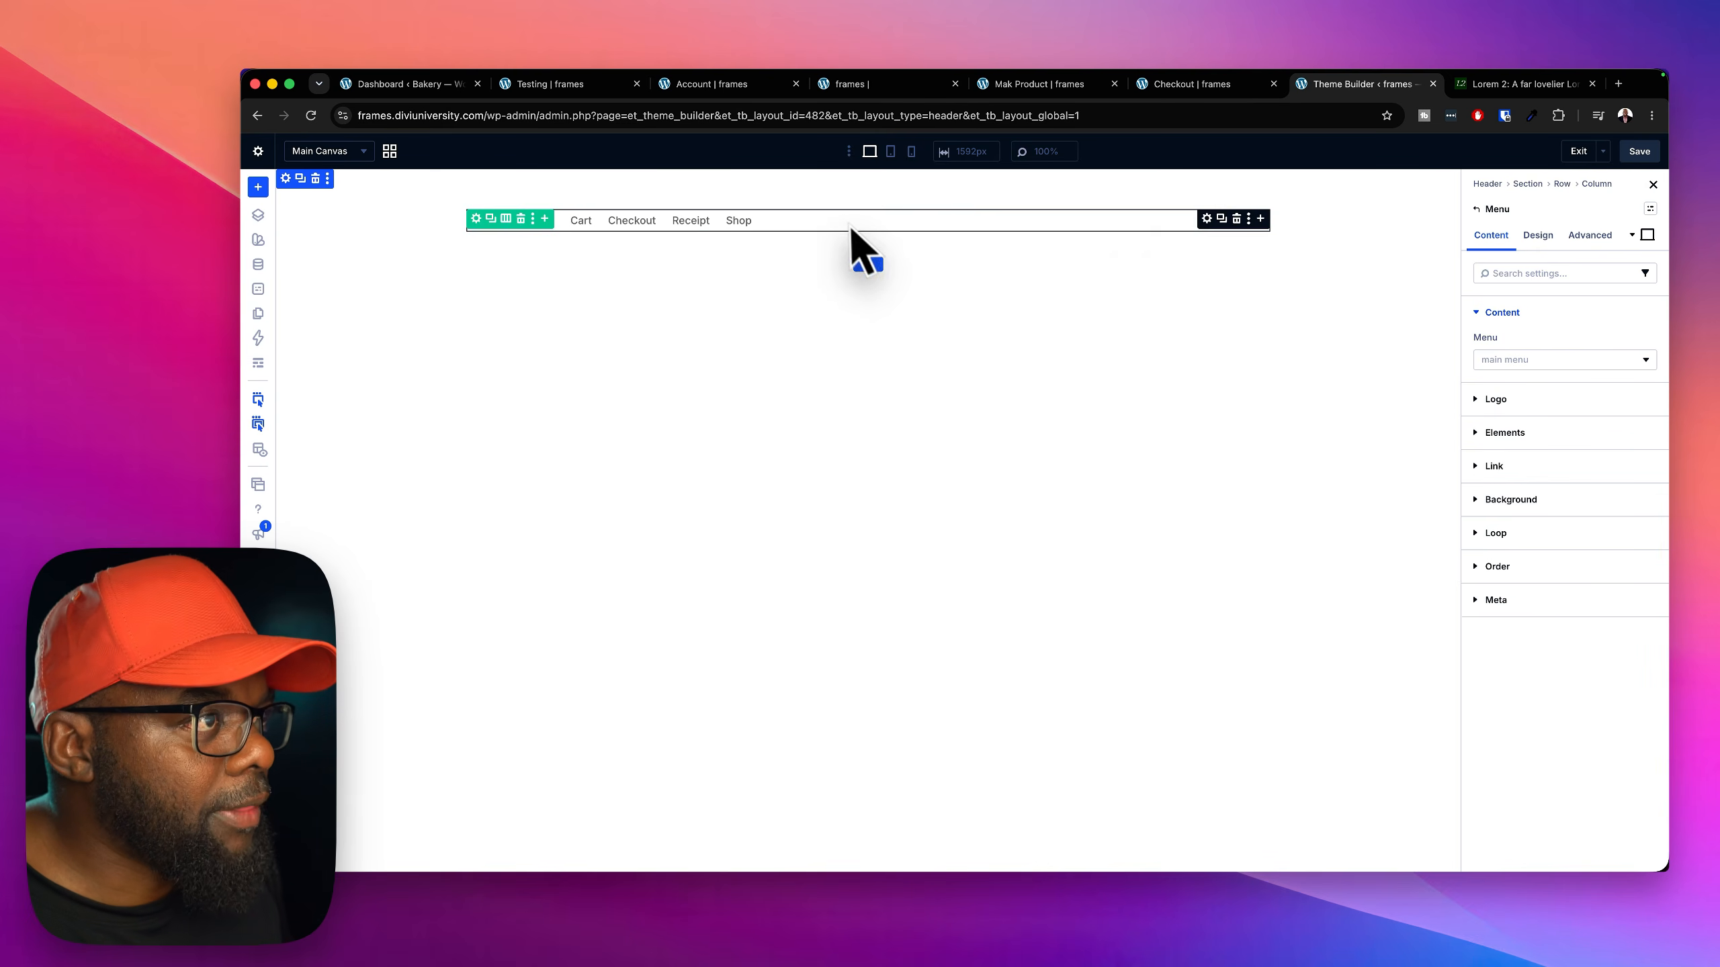
Add an FC Mini Cart module directly after the Menu module in the header column
click(1261, 220)
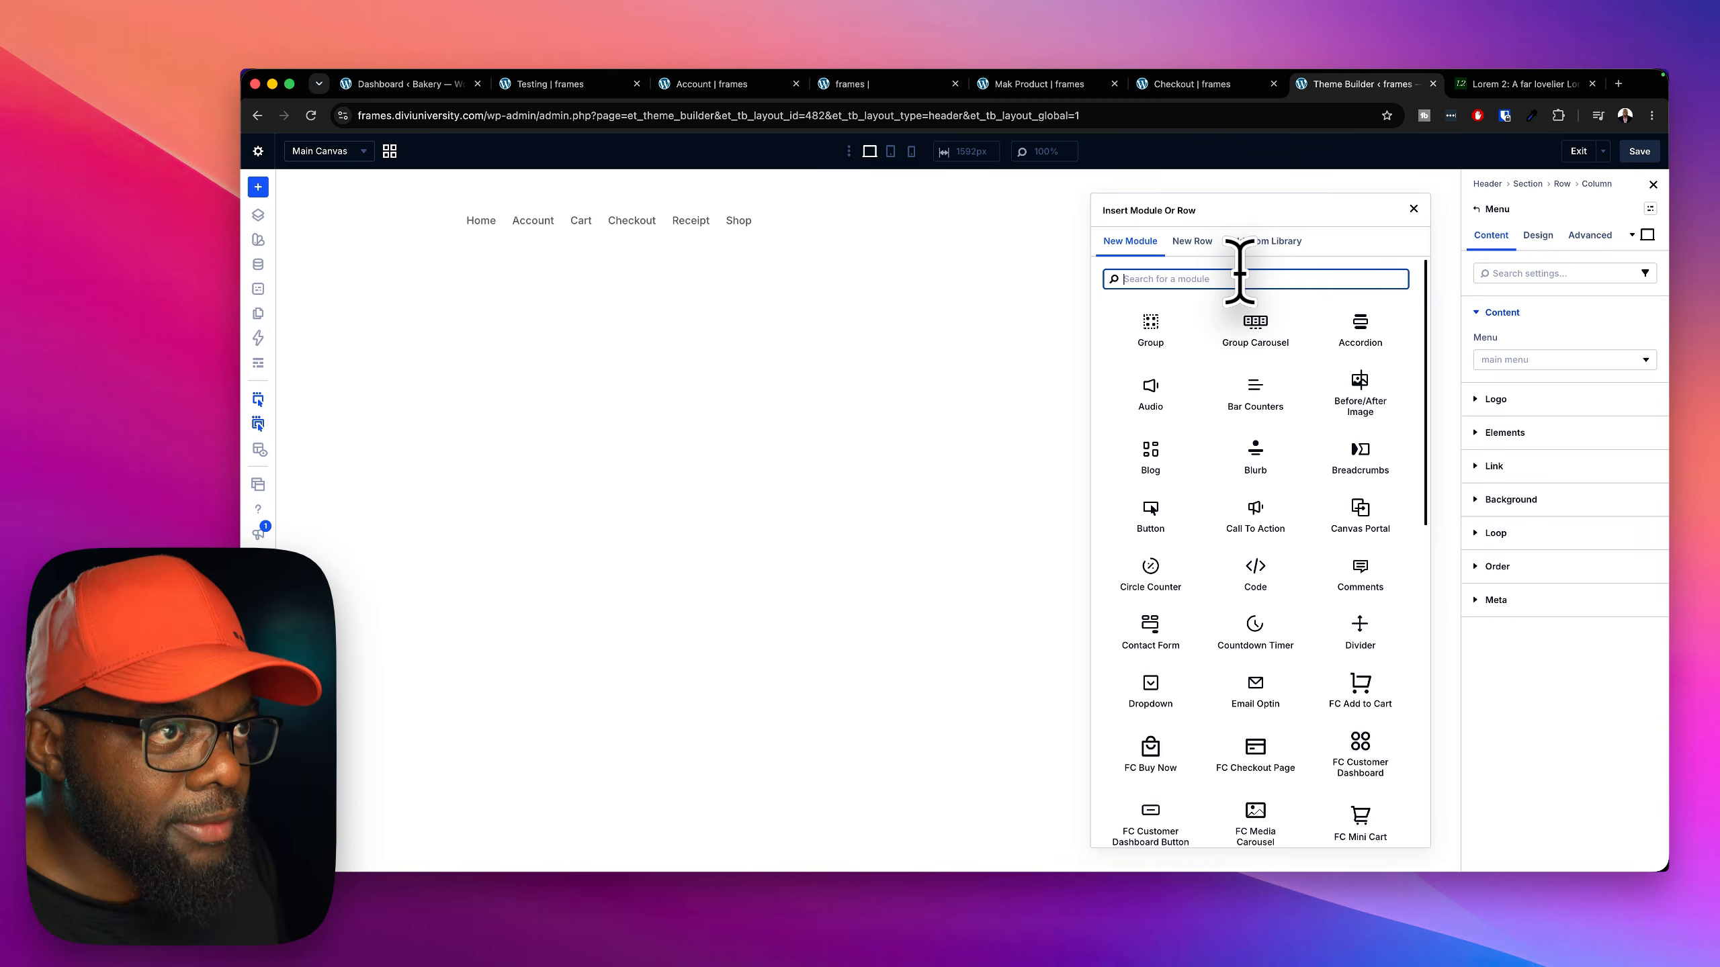
text(fc)
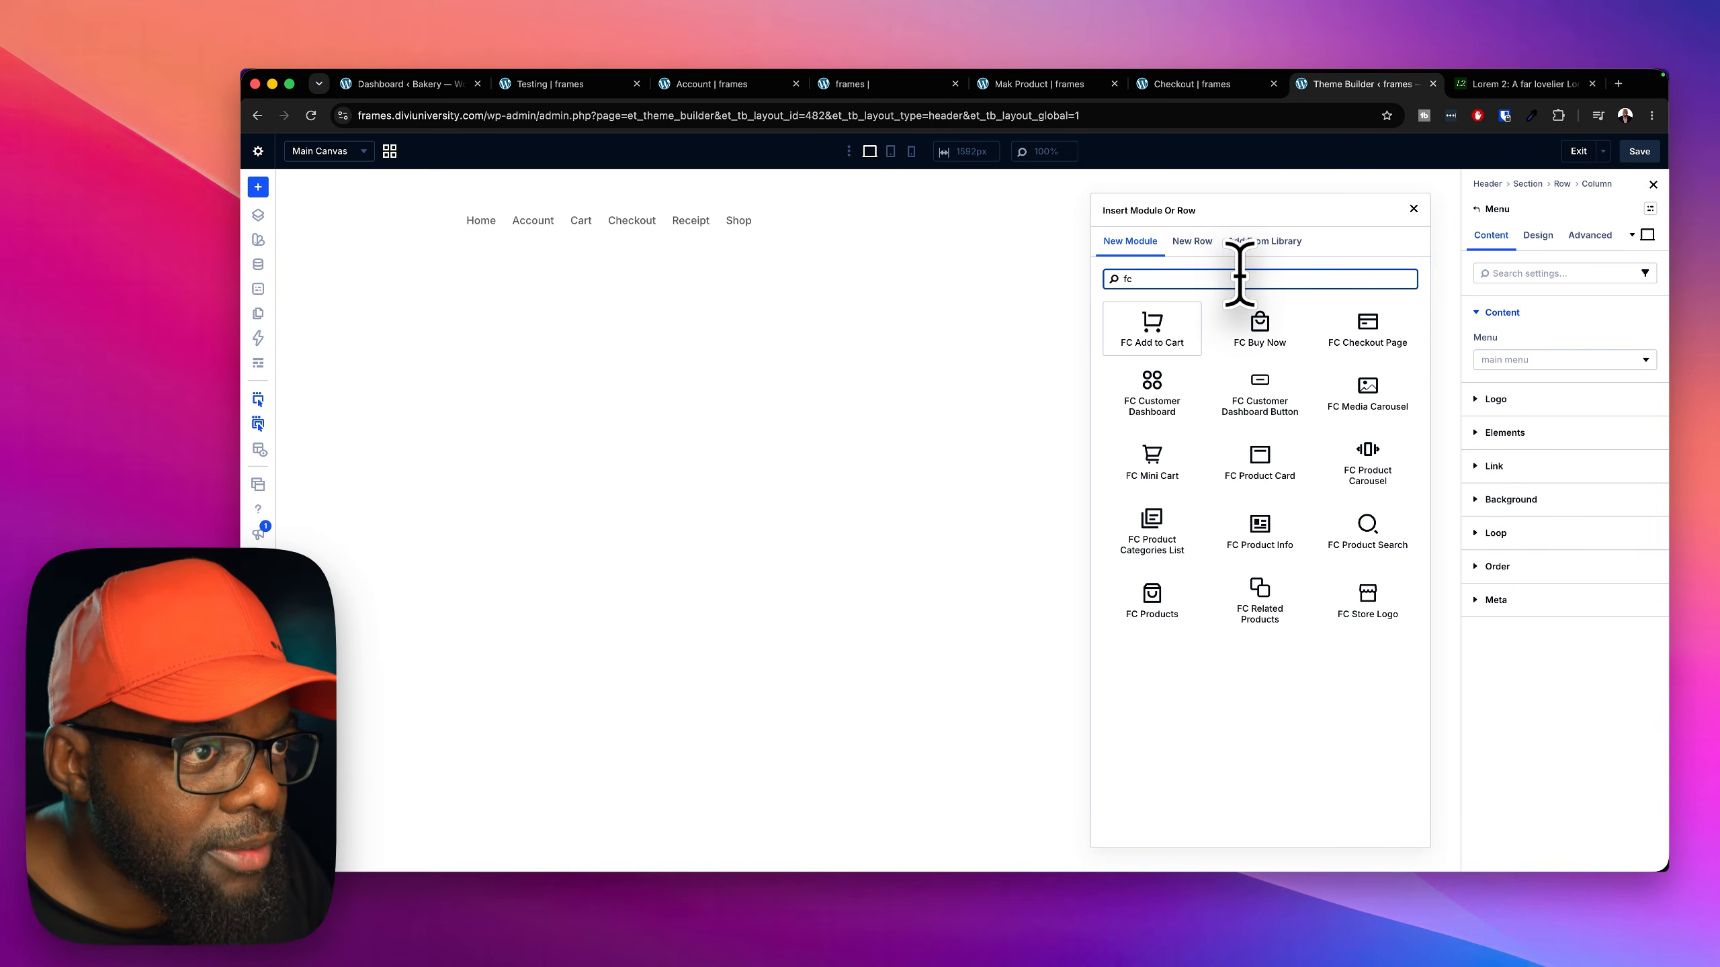
click(1164, 473)
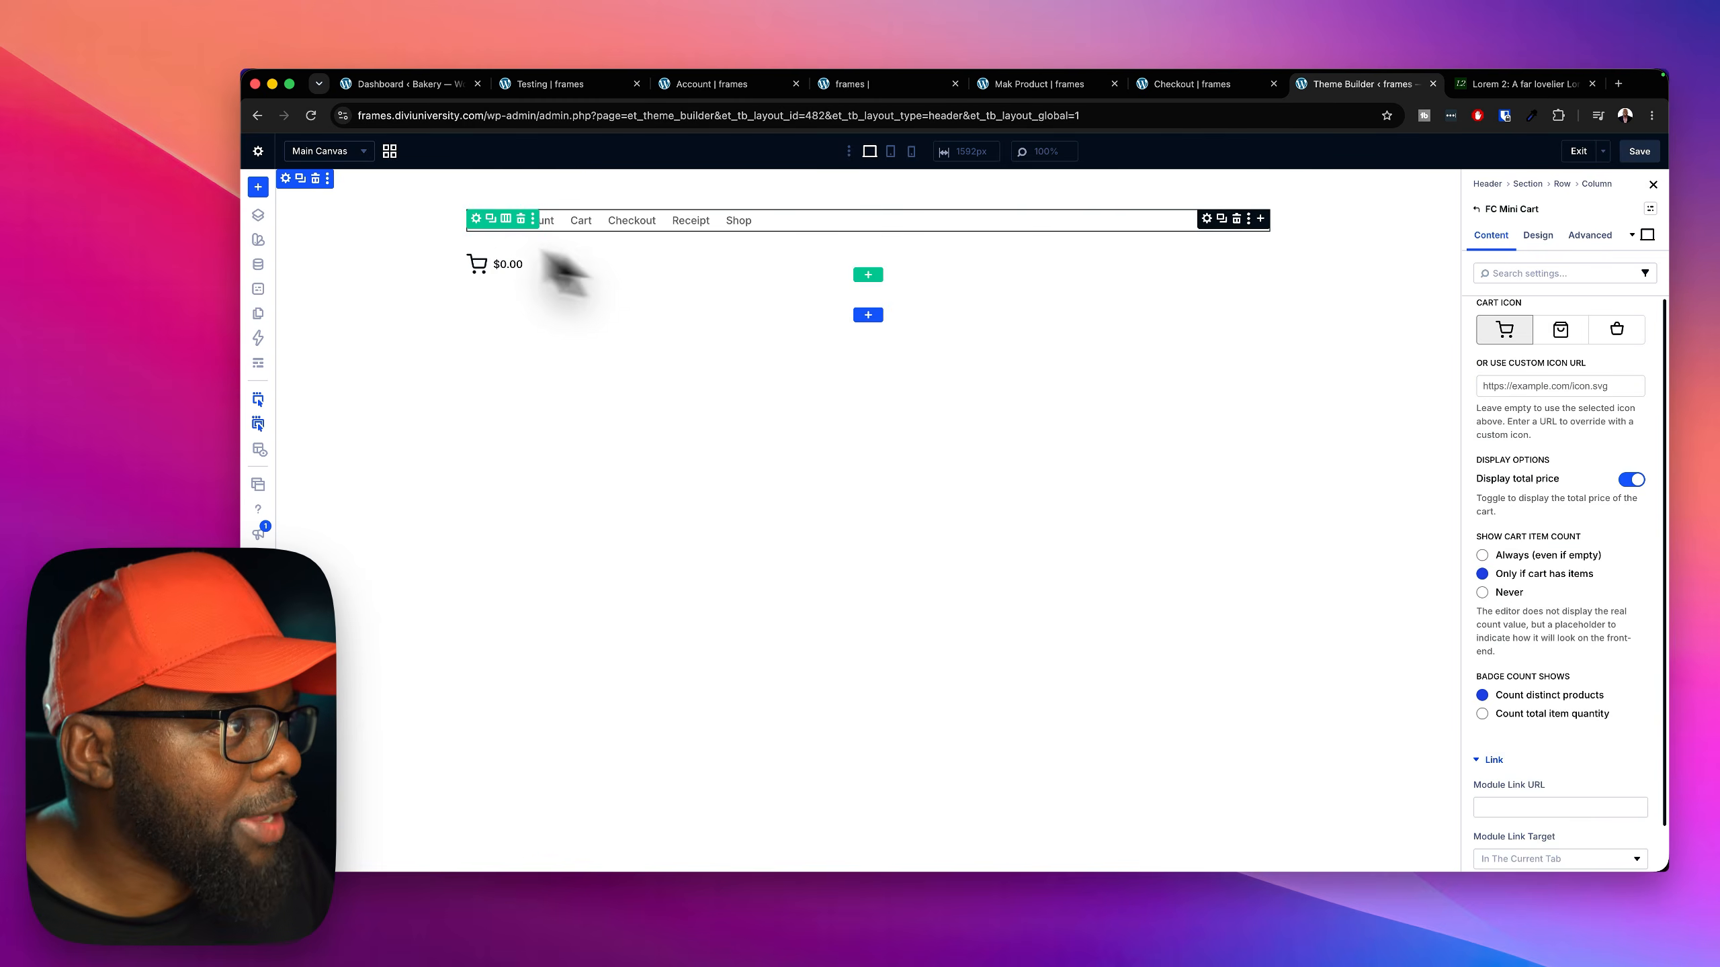
Set the header column's layout direction to row and its content justification to space between
click(479, 219)
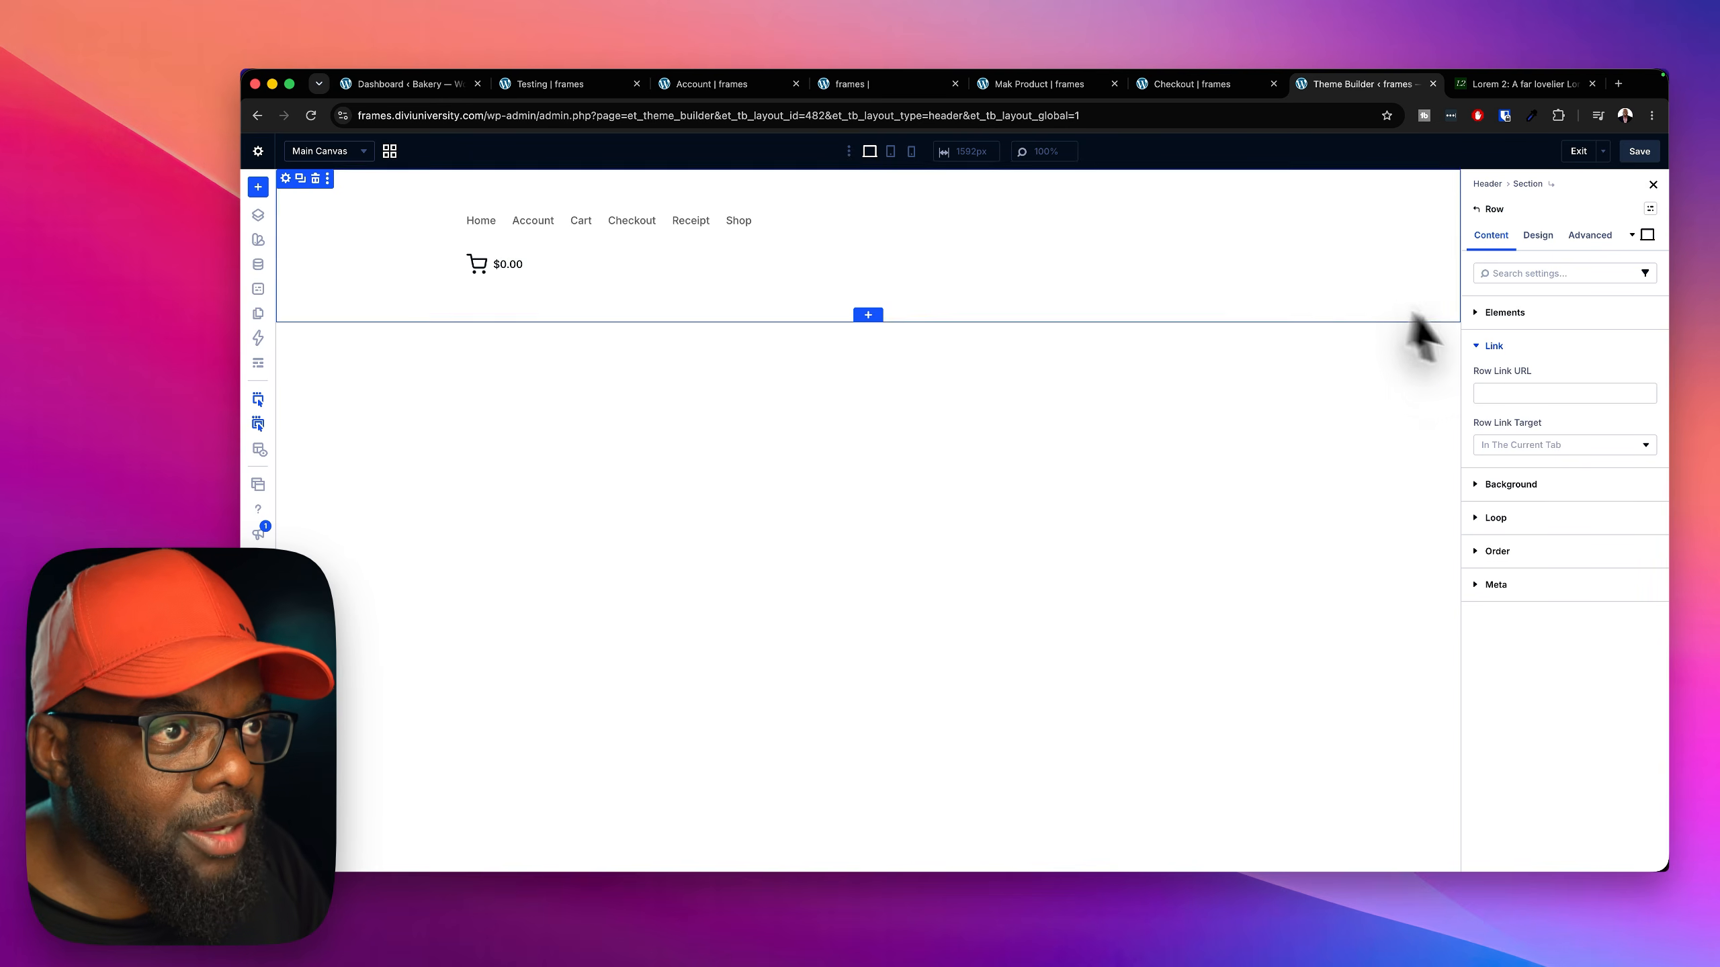
click(1524, 314)
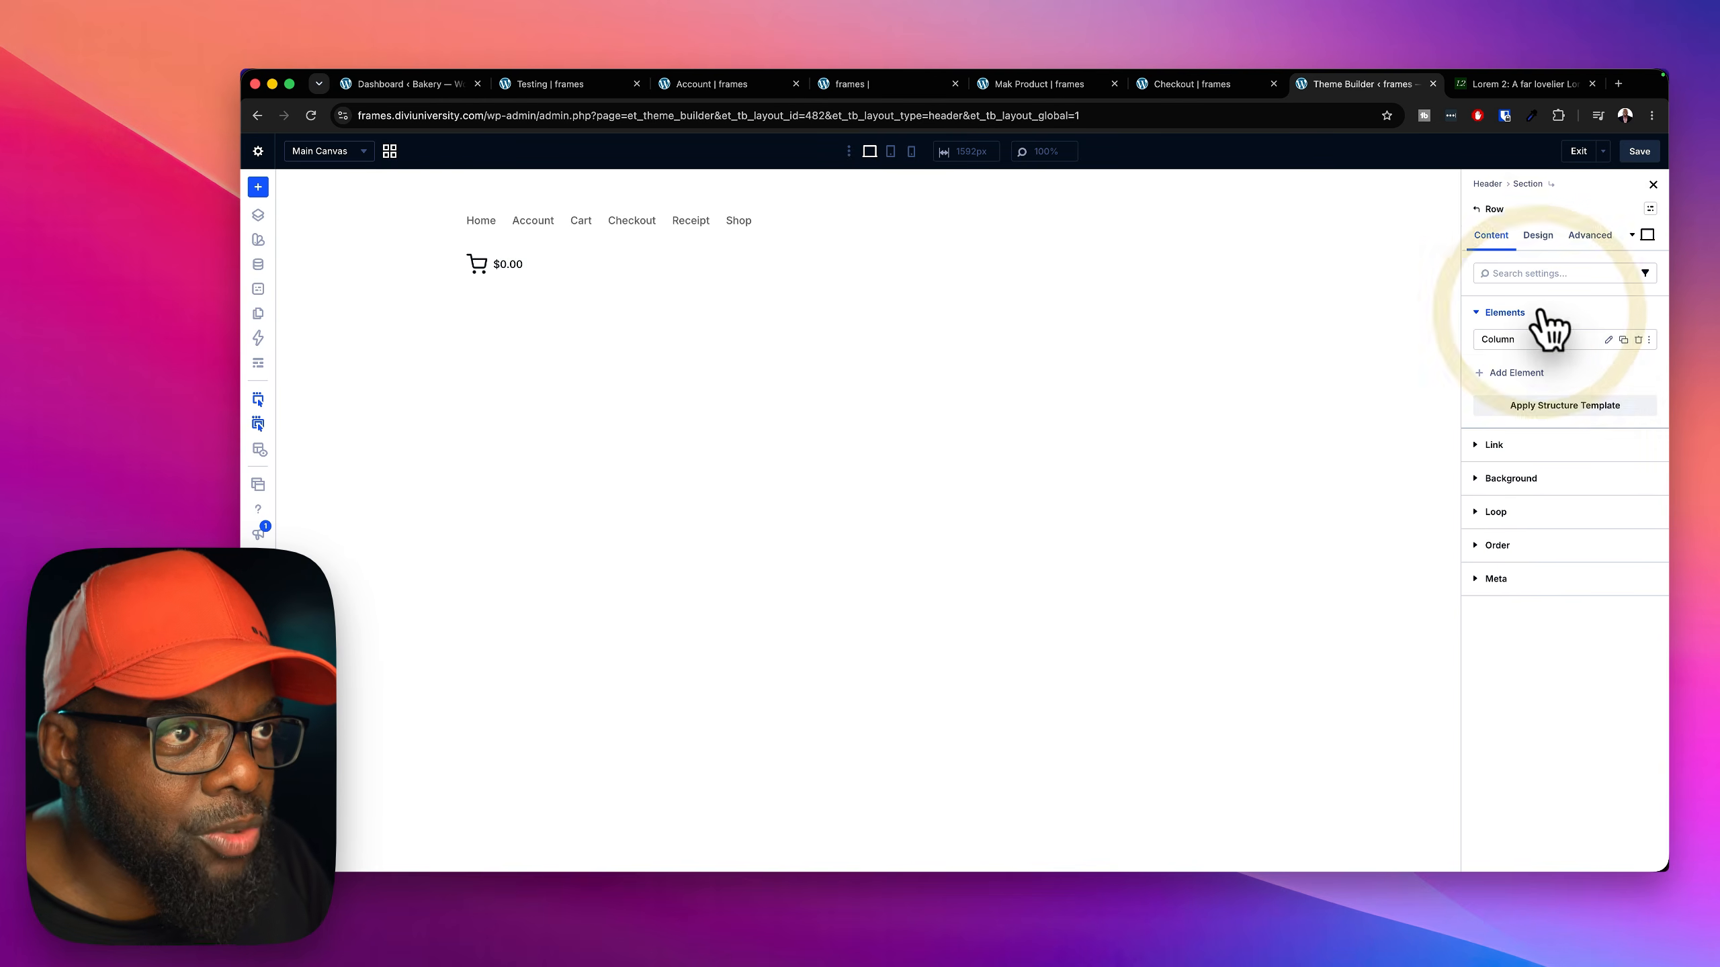
click(1606, 339)
click(1539, 237)
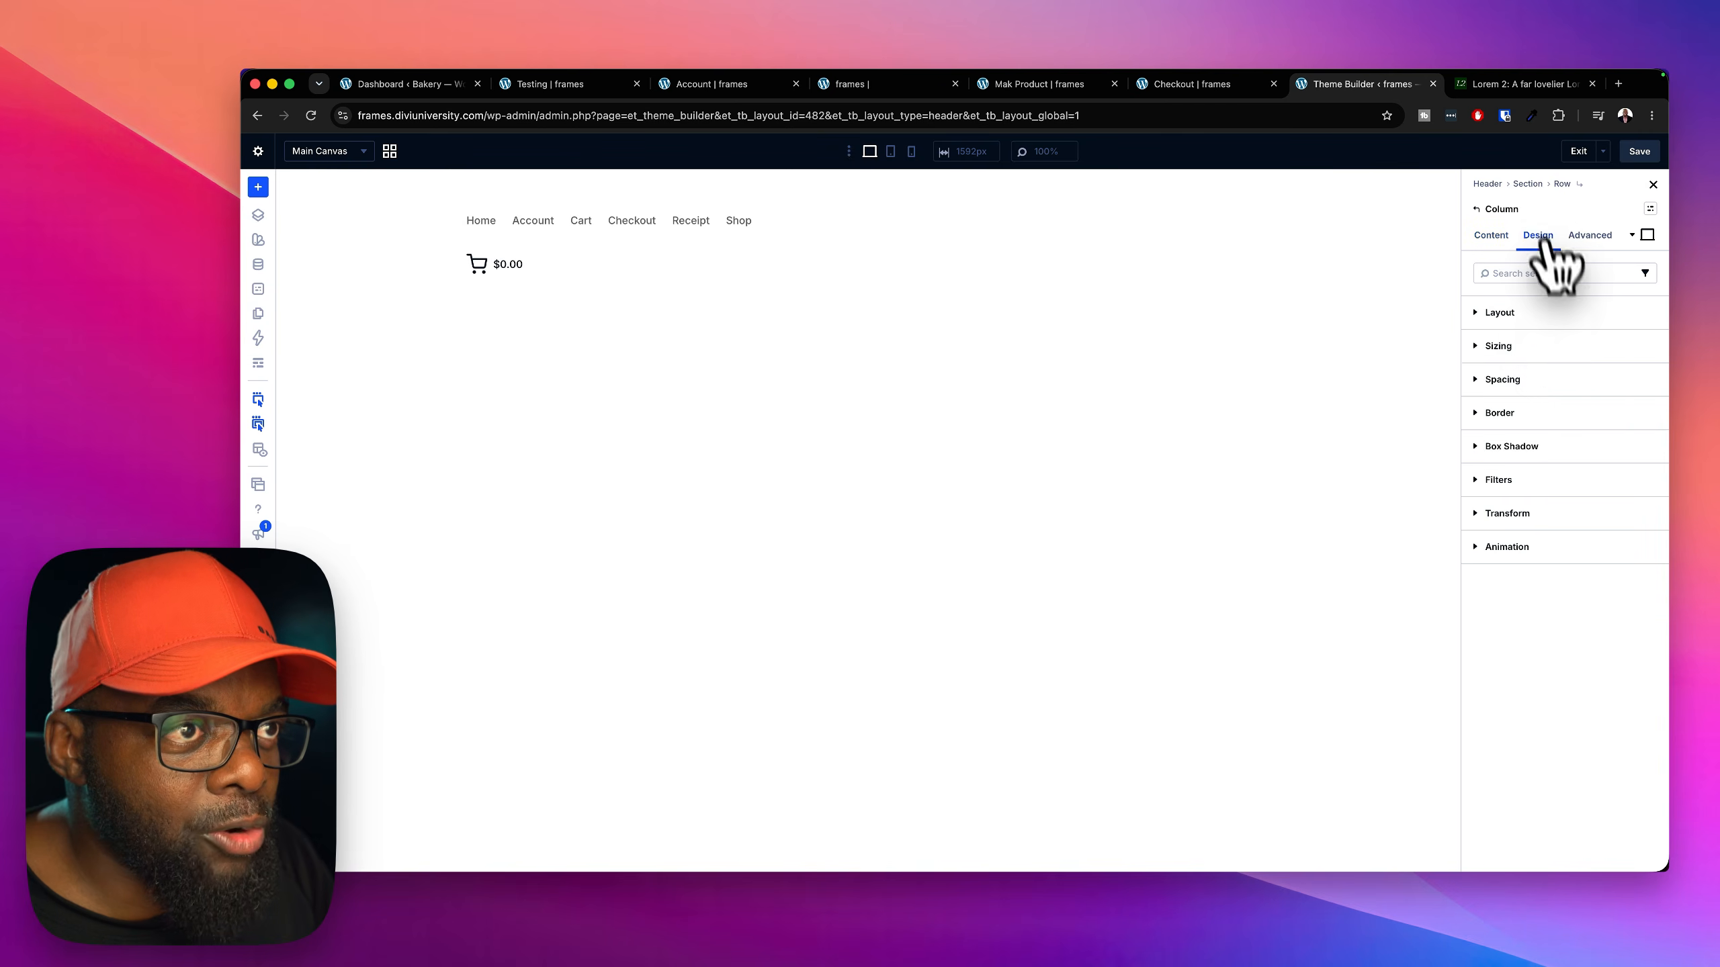
click(1541, 313)
click(1483, 514)
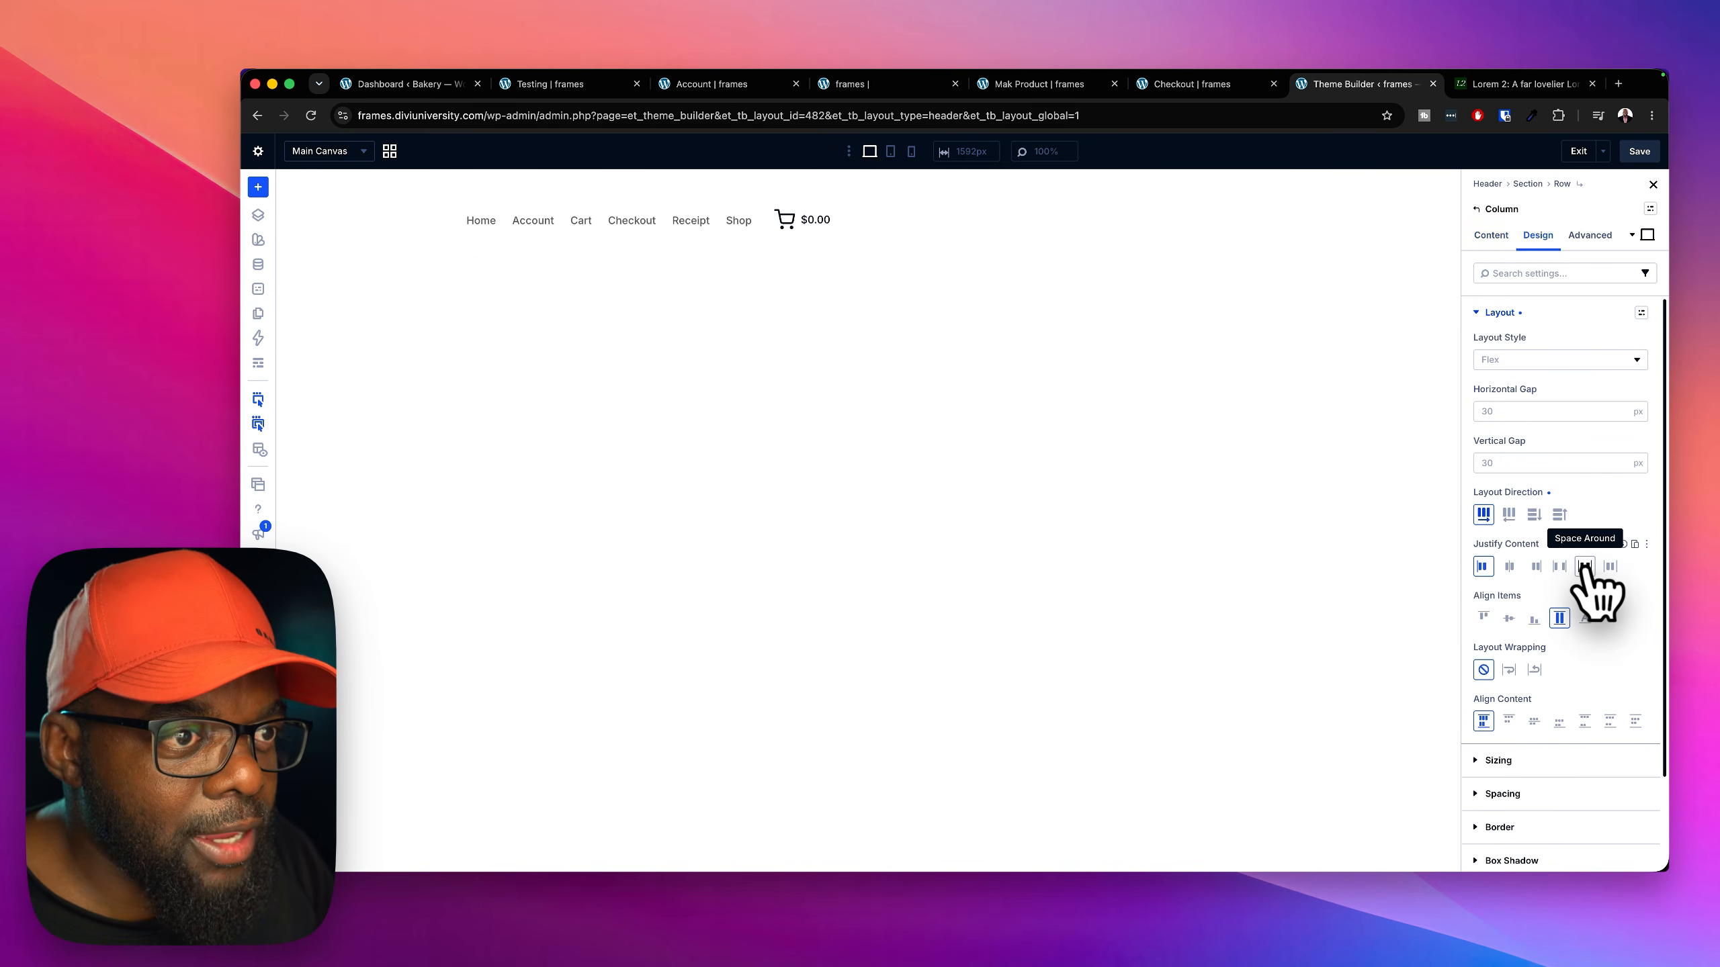
click(1559, 567)
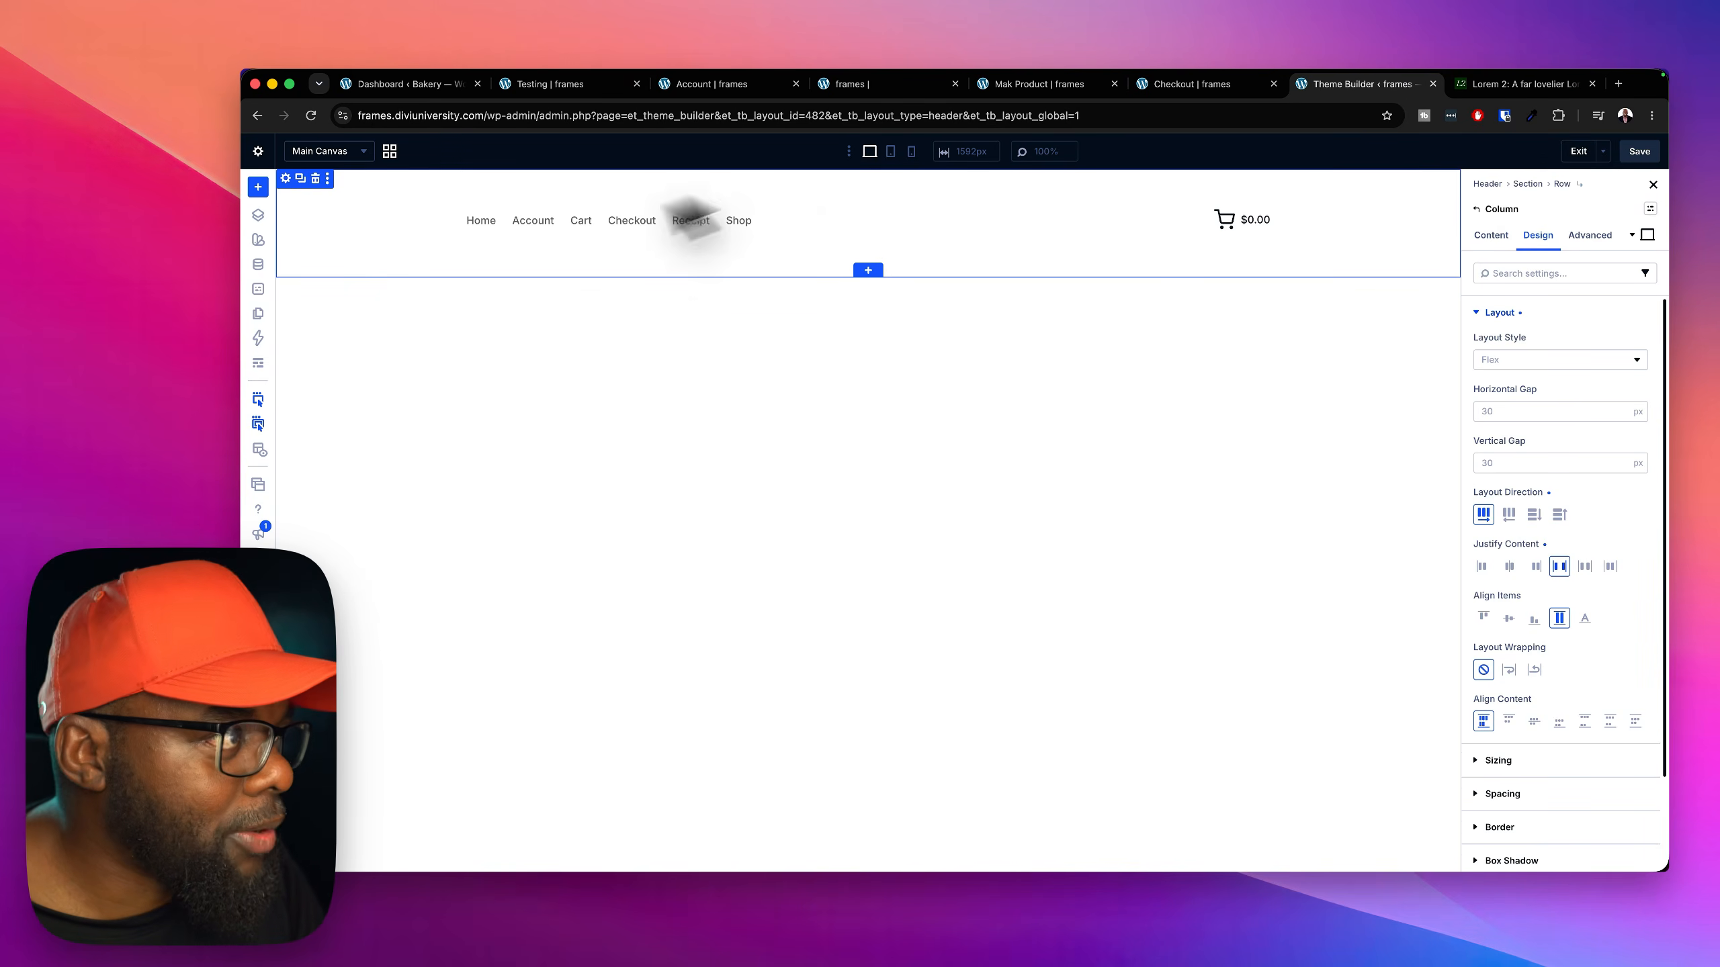
Give the header section a pale green background and save the global header and the Theme Builder changes
click(286, 179)
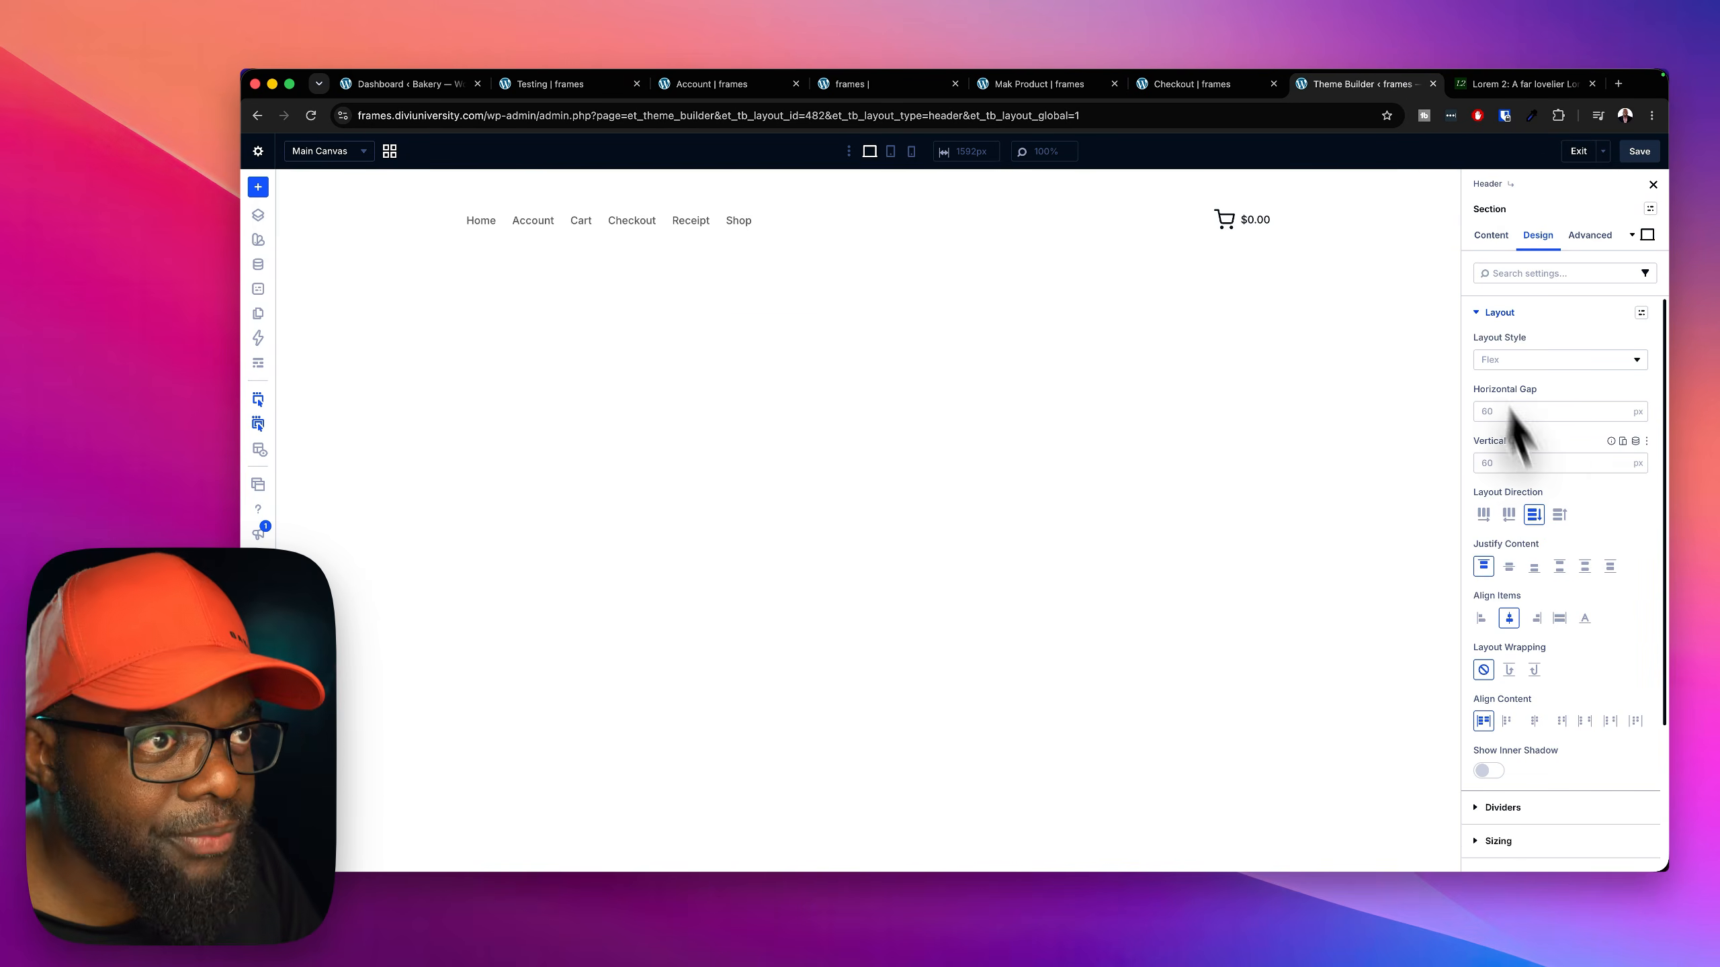
click(1639, 152)
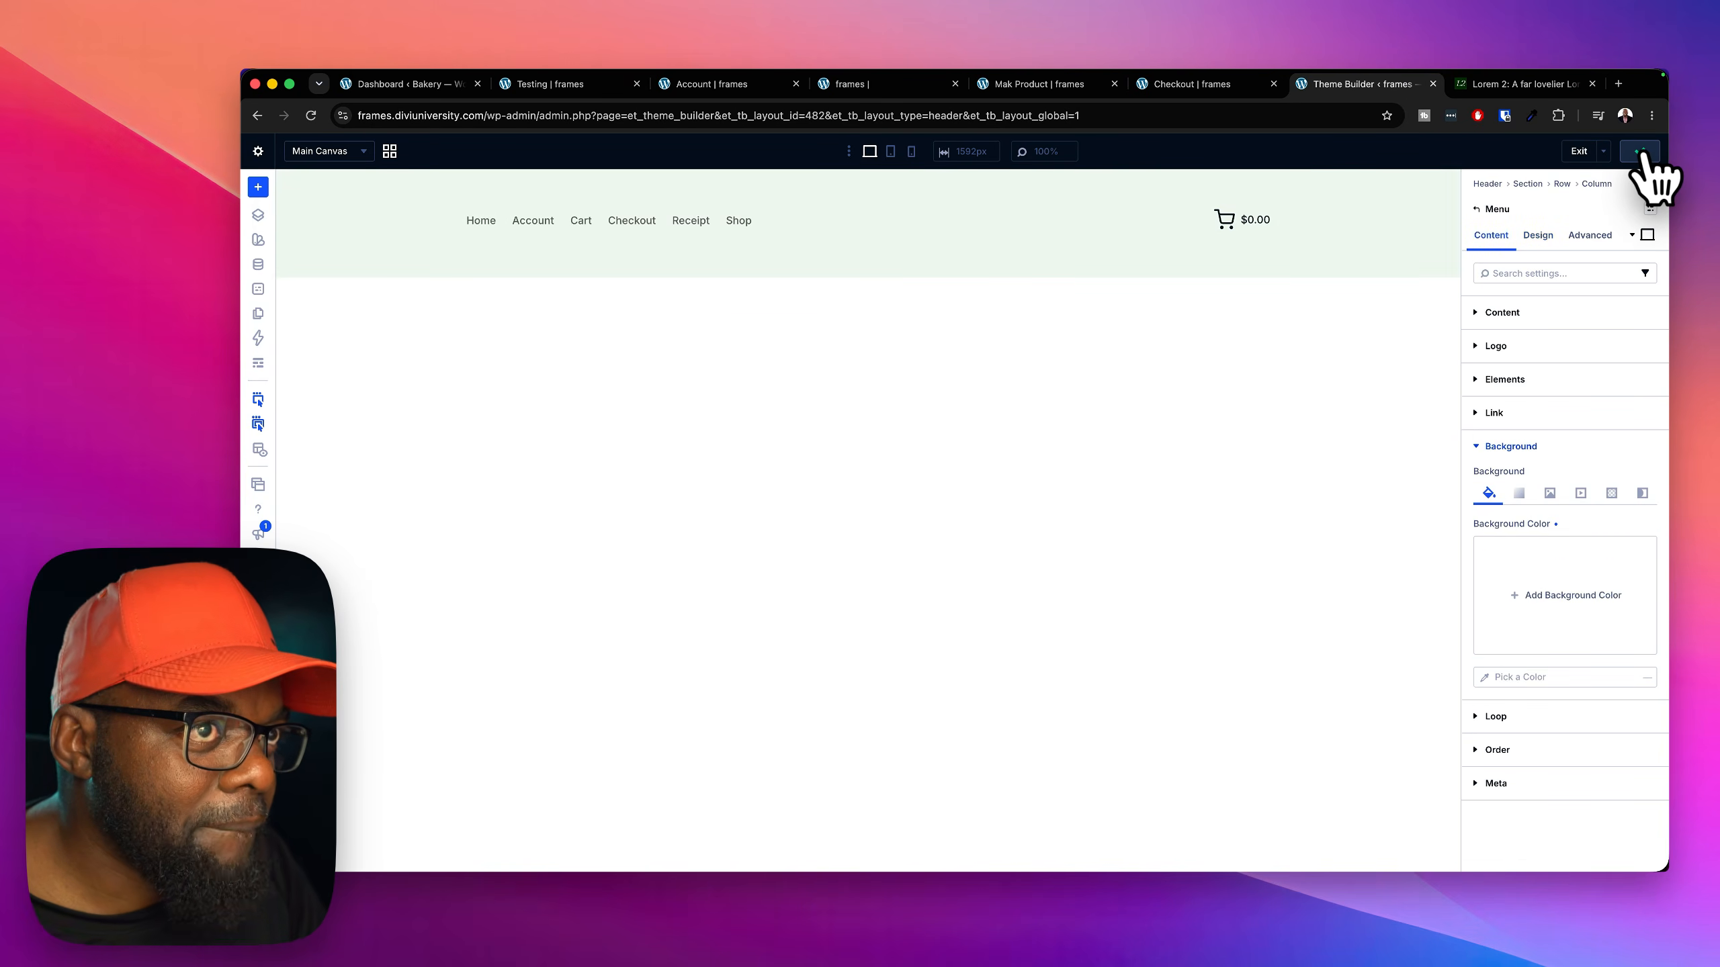
click(1578, 151)
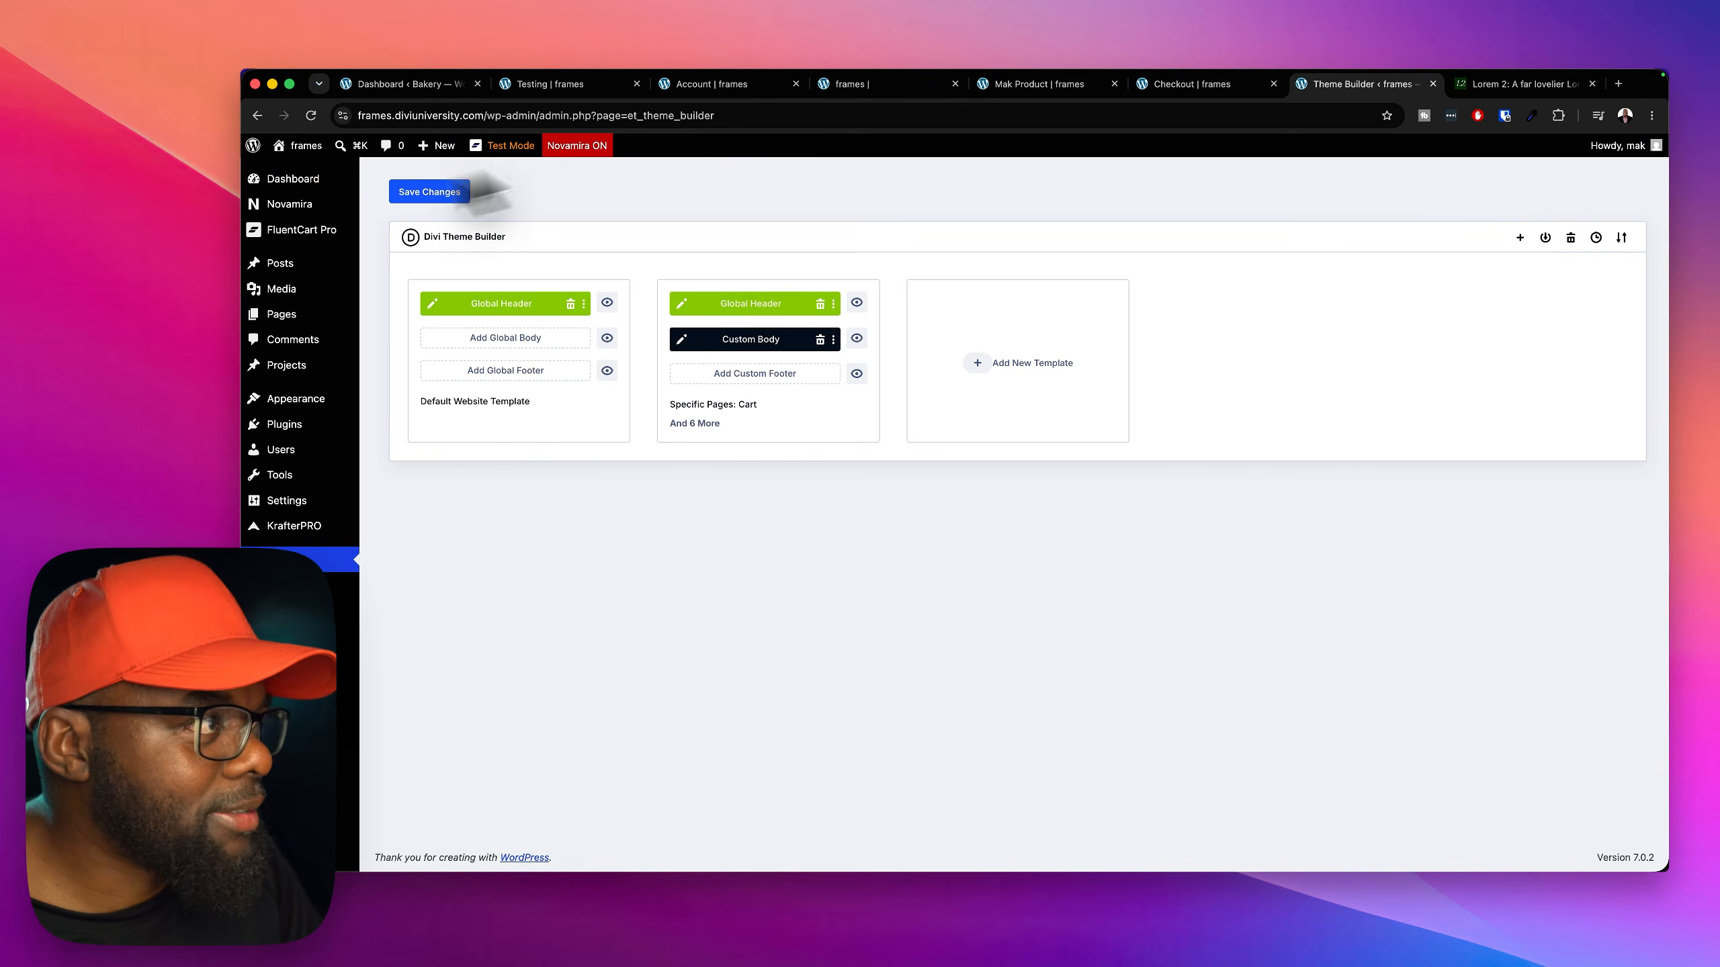
click(444, 192)
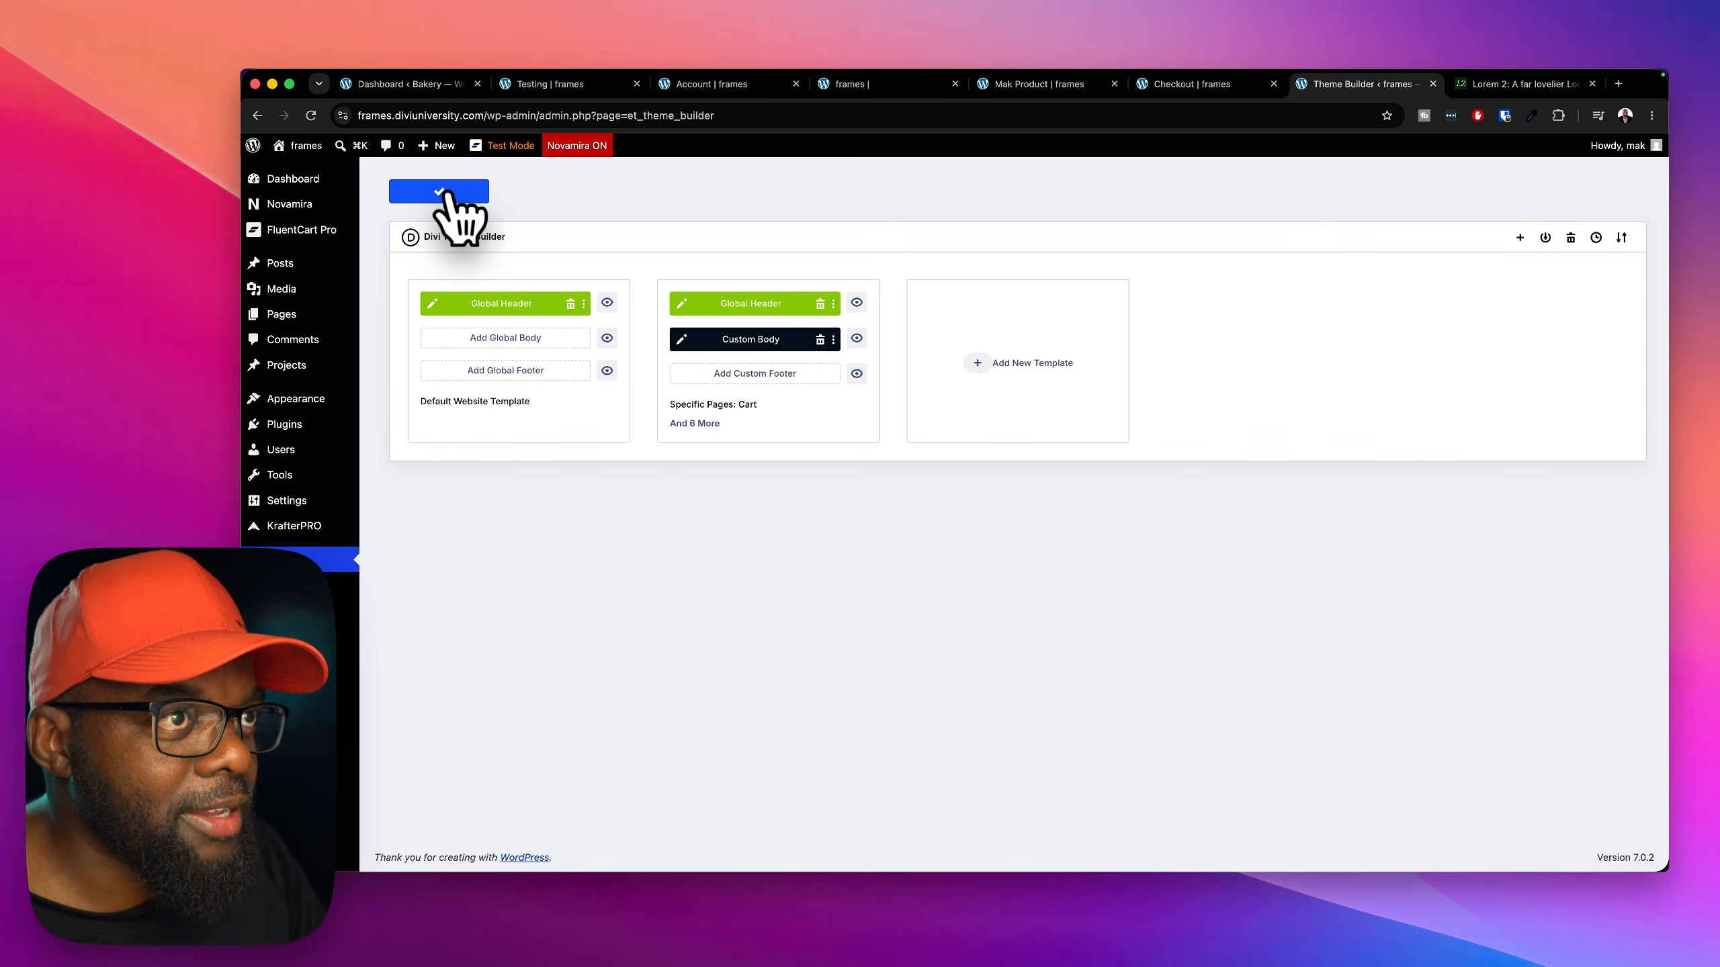
Open the live site in a new browser tab to view the global header
mouse_move(305, 147)
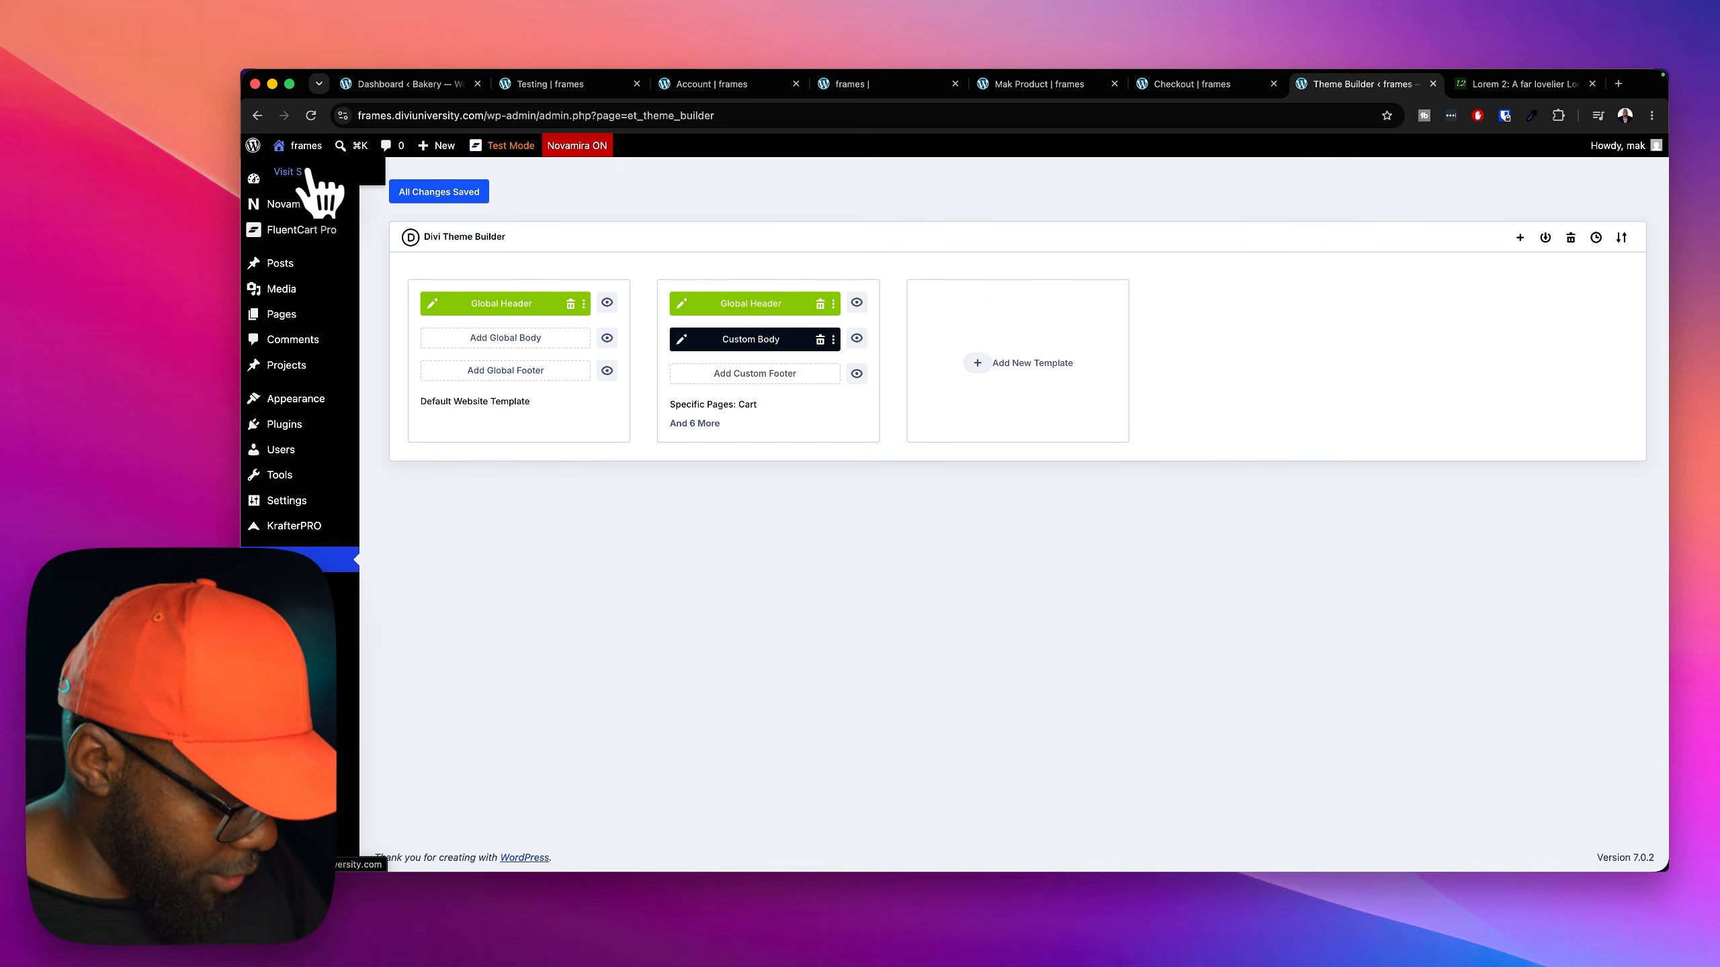
super+click(308, 173)
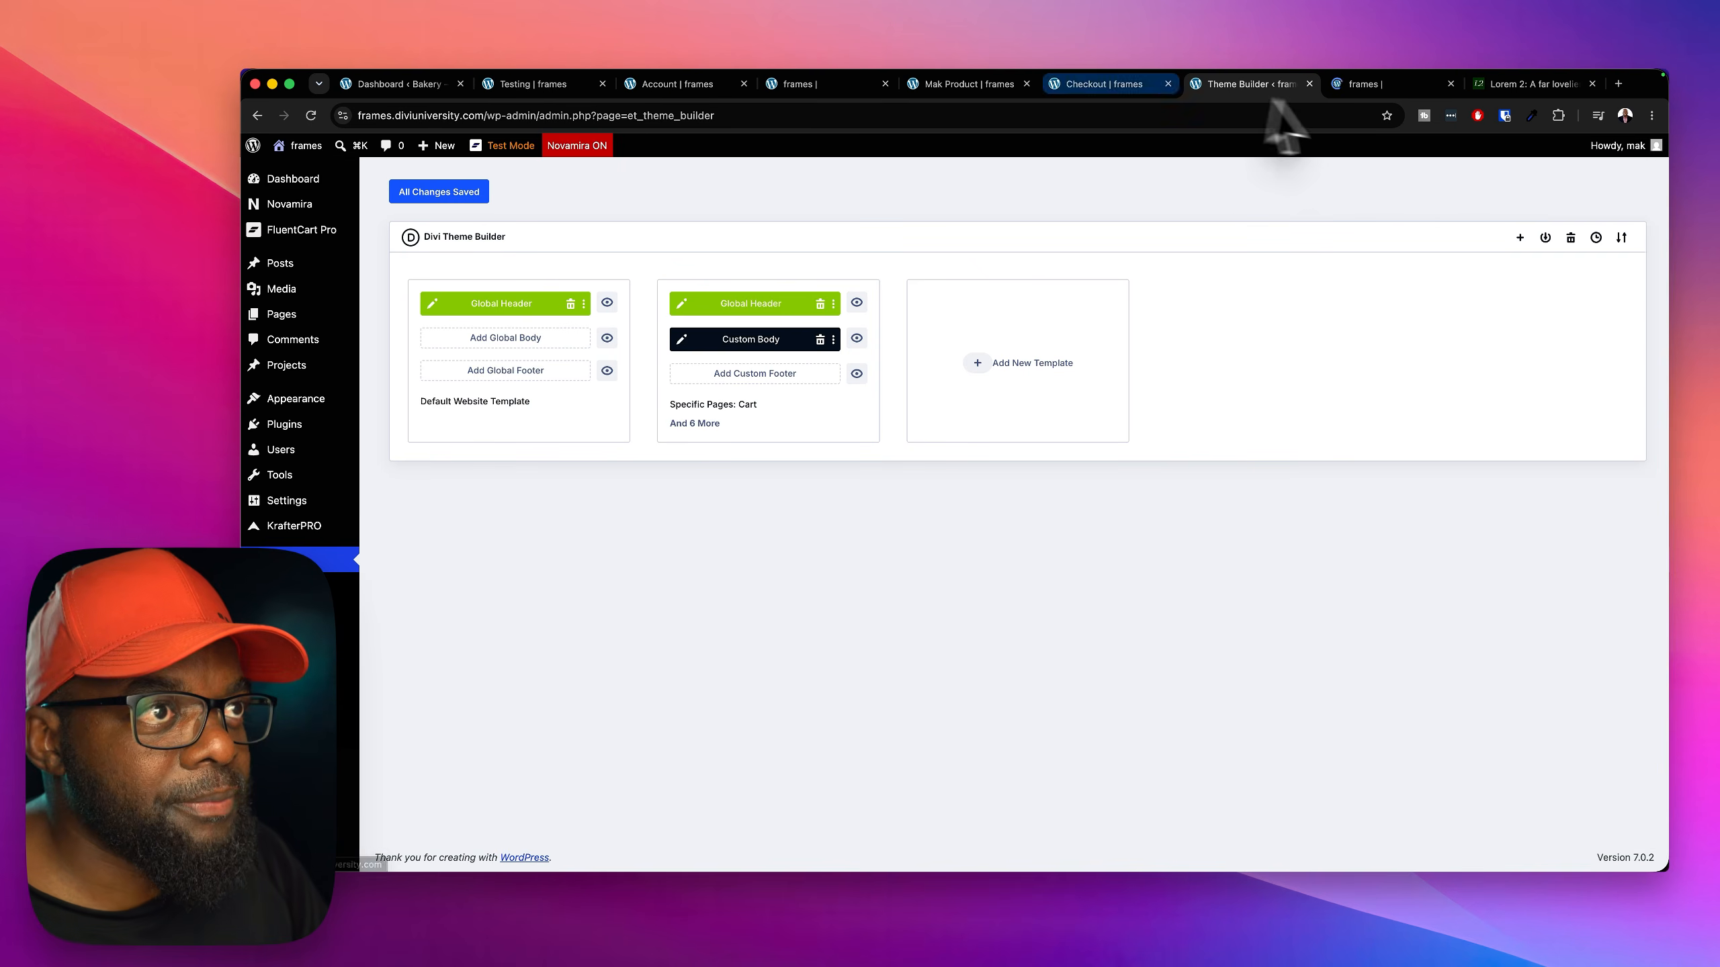
click(1355, 87)
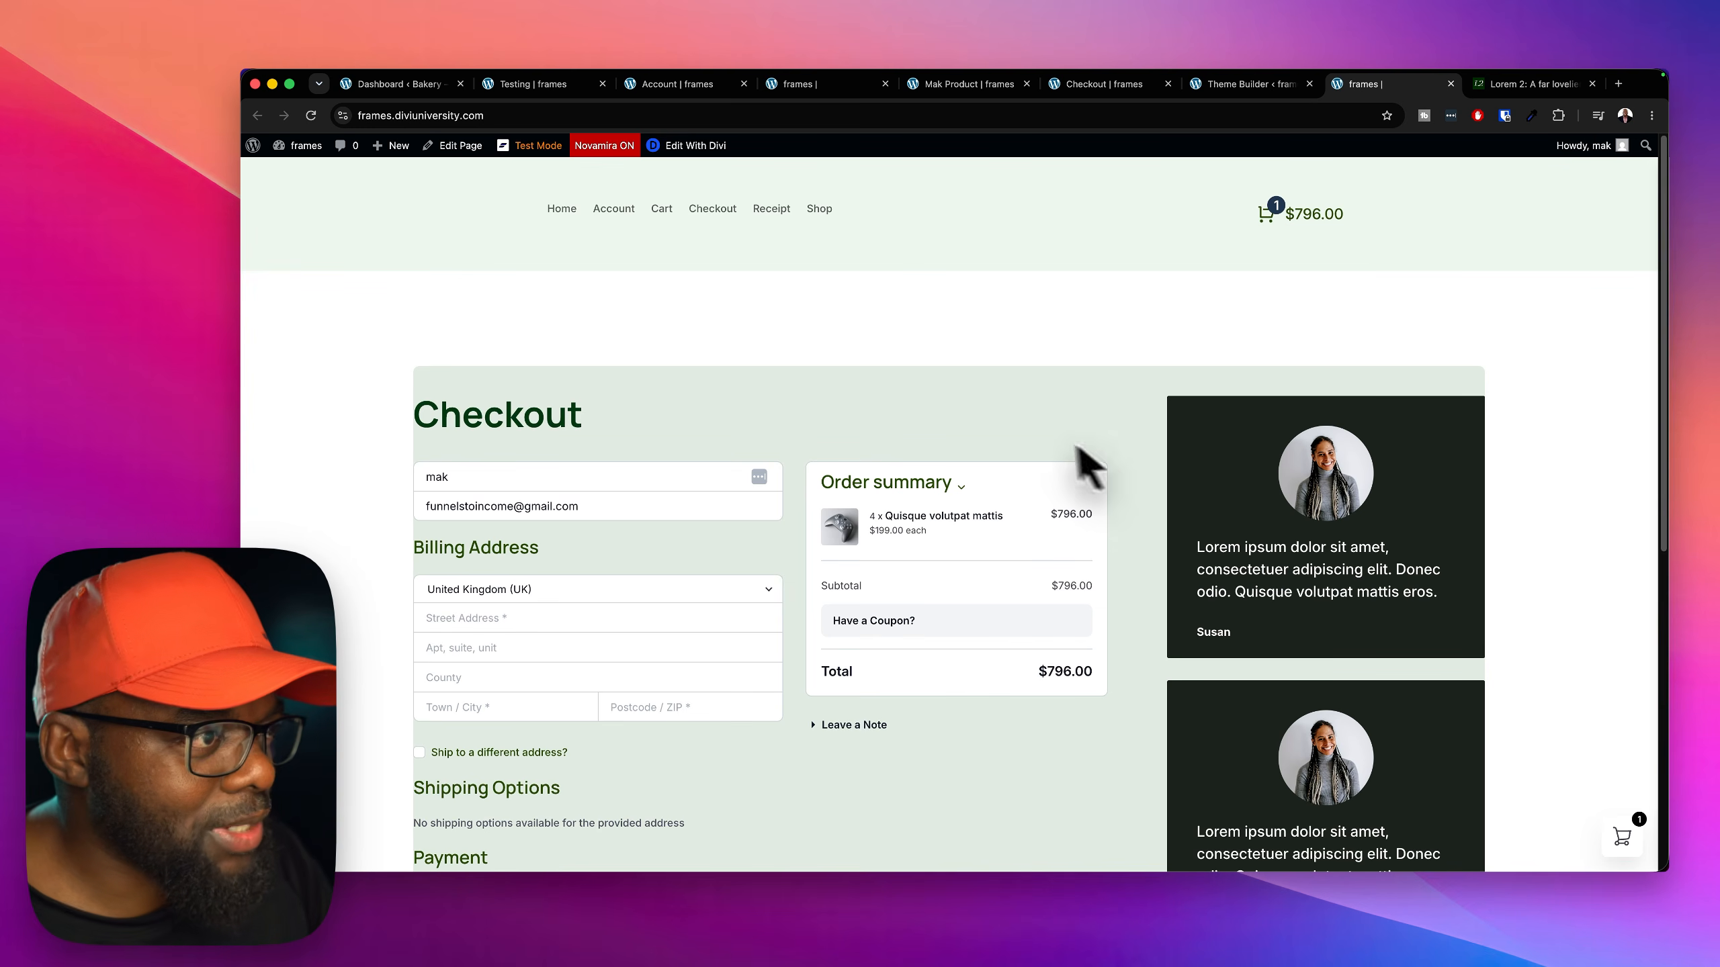
Open the header's mini cart and reduce the Quisque volutpat mattis quantity to 2
click(1317, 215)
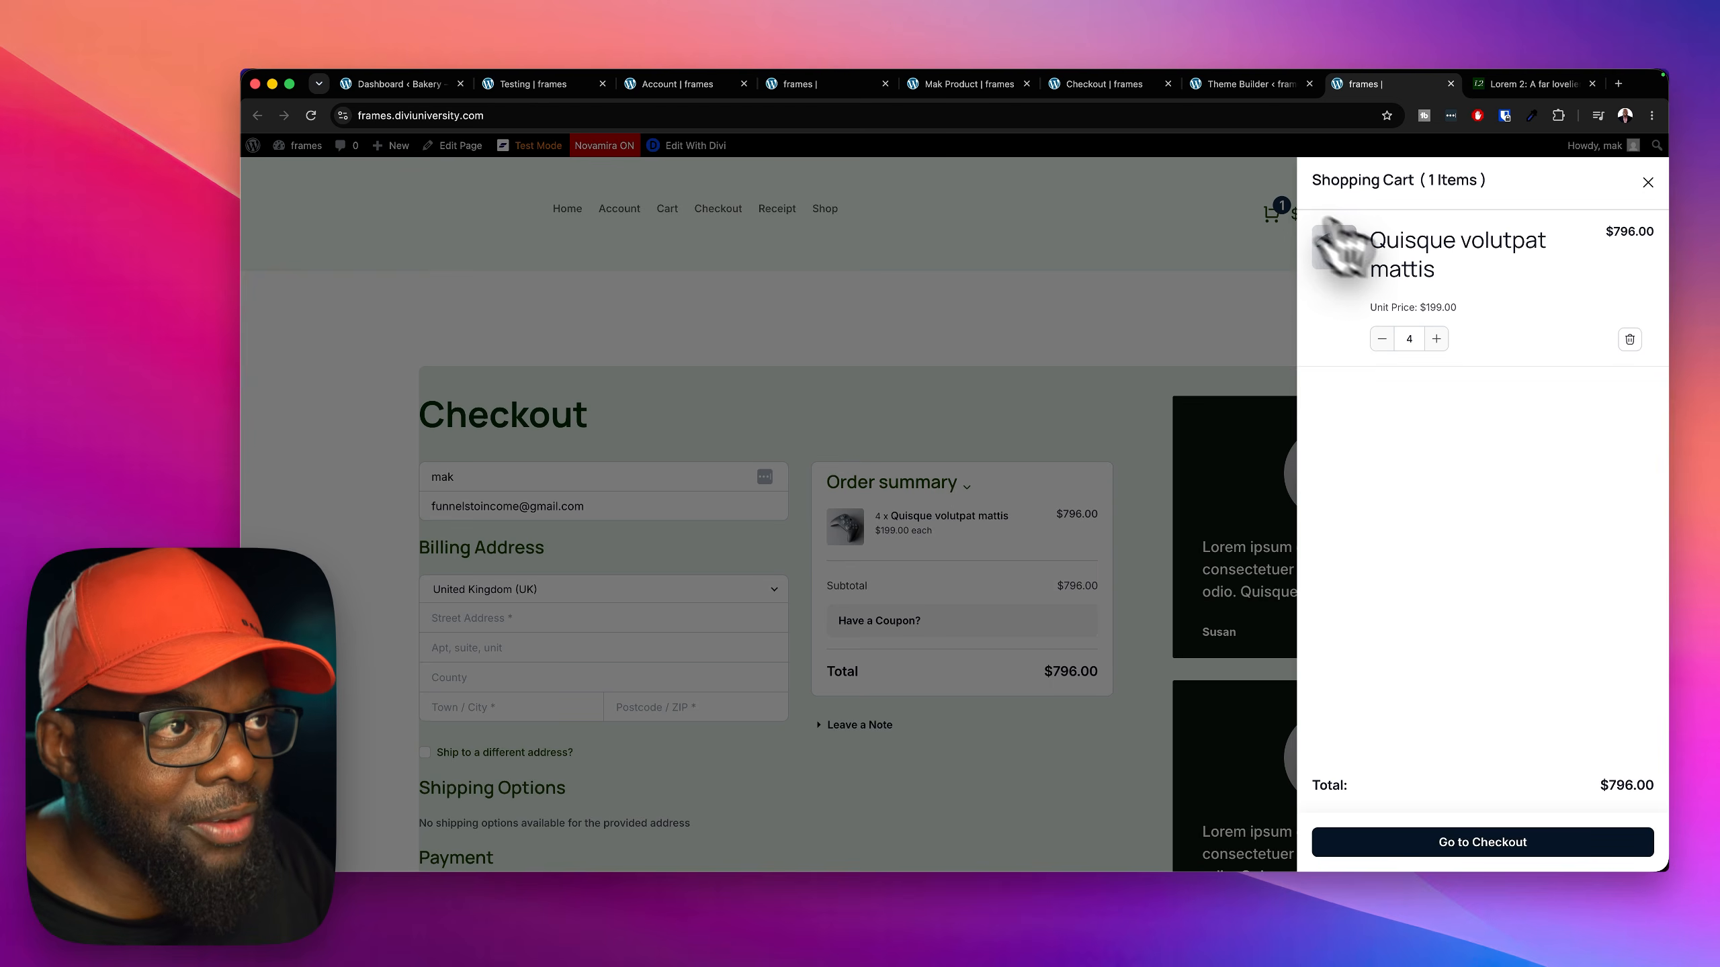
click(1381, 338)
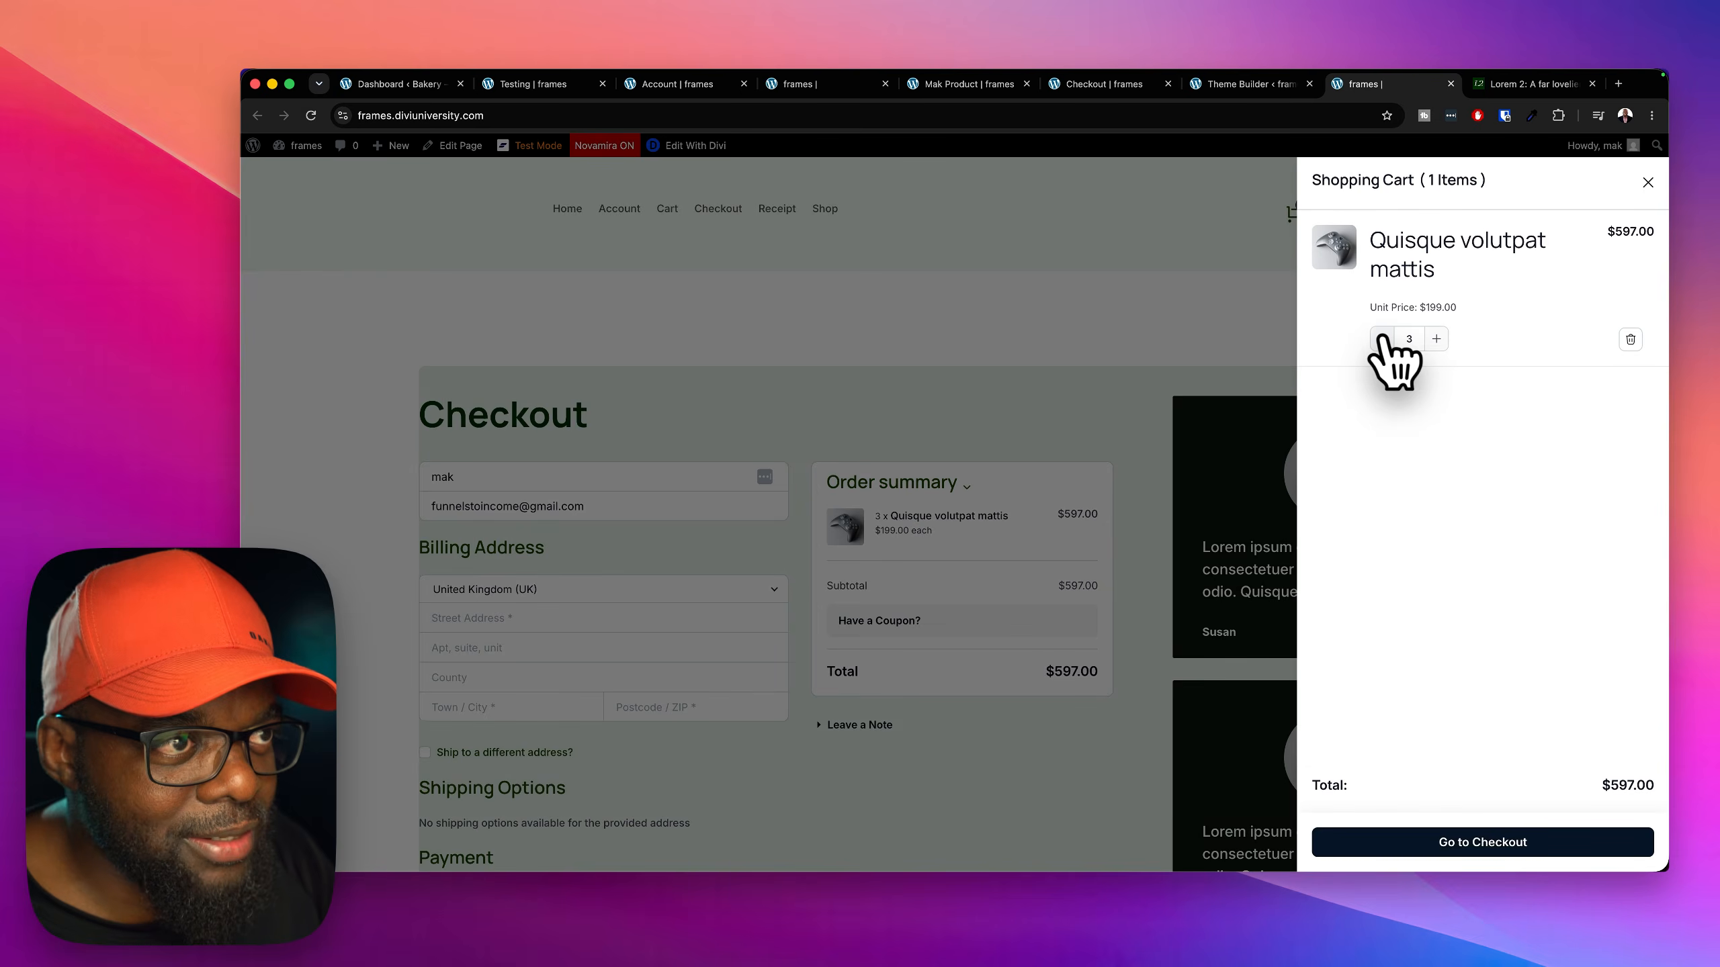
click(1381, 339)
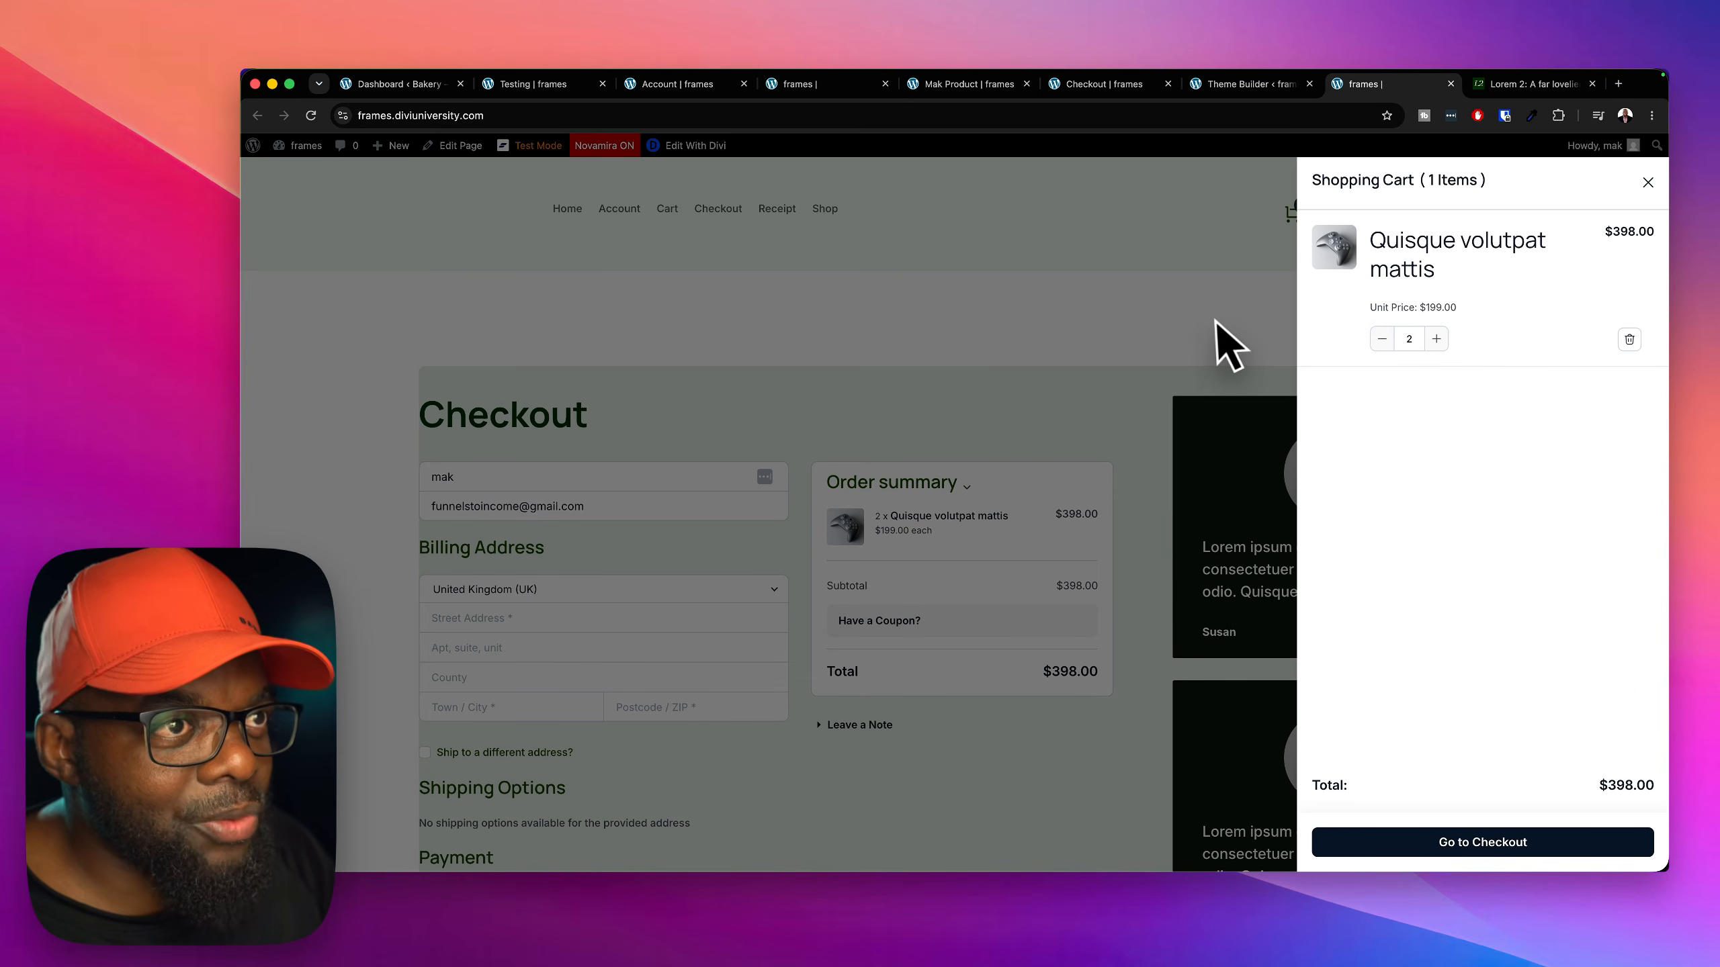